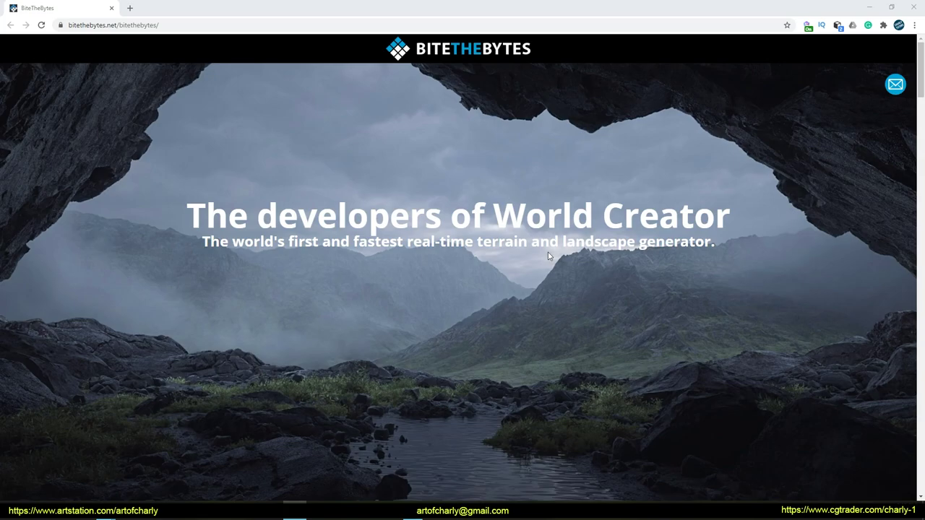
Step: Look through the BiteTheBytes homepage, including the studio logos near its end
{"action": "scroll", "coordinate": [548, 255], "scroll_direction": "down", "scroll_amount": 20}
{"action": "scroll", "coordinate": [560, 239], "scroll_direction": "down", "scroll_amount": 20}
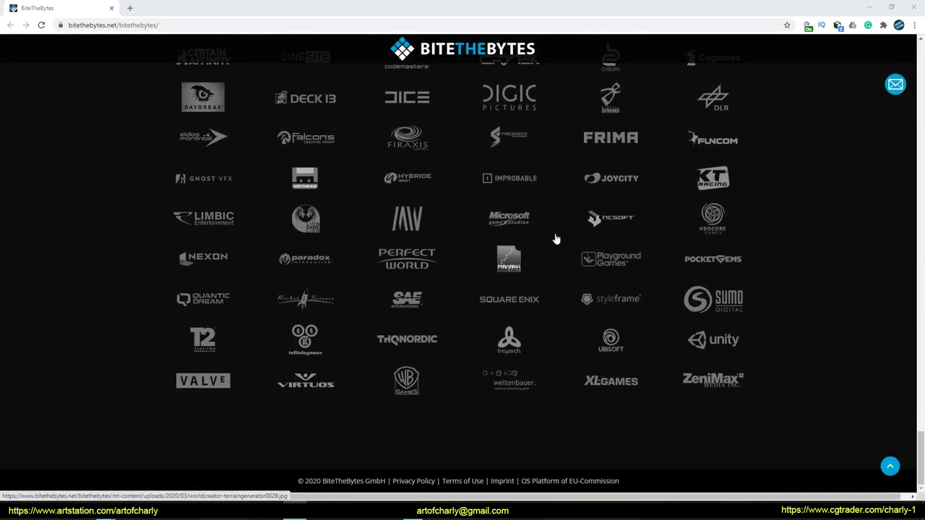
{"action": "scroll", "coordinate": [561, 249], "scroll_direction": "up", "scroll_amount": 20}
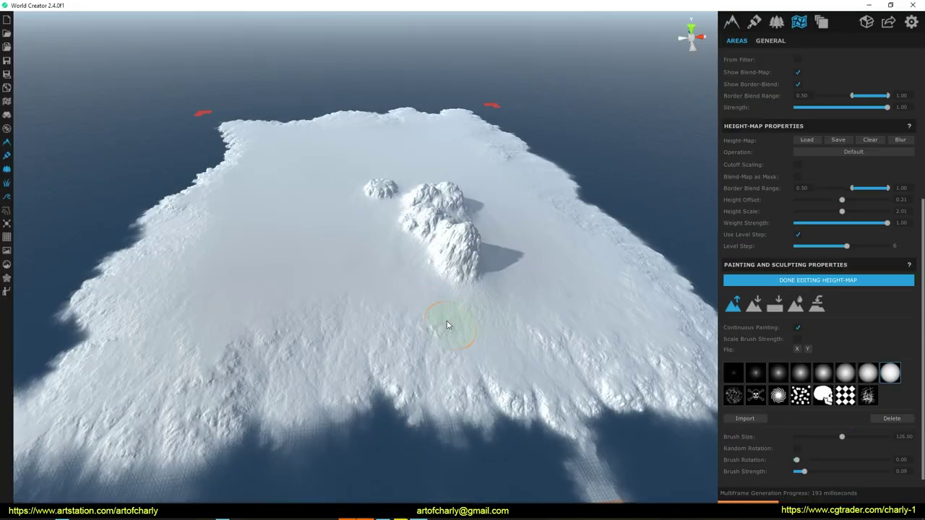
Step: In World Creator, sculpt rocky mountains up from the island's centre and its near shore
{"action": "mouse_move", "coordinate": [434, 324]}
{"action": "left_mouse_down"}
{"action": "mouse_move", "coordinate": [381, 264]}
{"action": "mouse_move", "coordinate": [413, 196]}
{"action": "mouse_move", "coordinate": [487, 287]}
{"action": "left_mouse_up"}
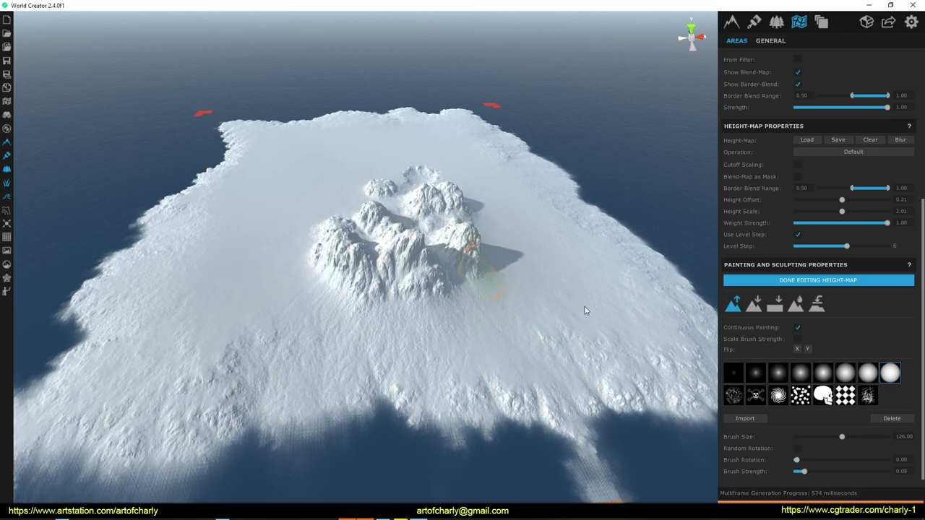
{"action": "mouse_move", "coordinate": [281, 362]}
{"action": "left_mouse_down"}
{"action": "mouse_move", "coordinate": [258, 347]}
{"action": "mouse_move", "coordinate": [386, 429]}
{"action": "left_mouse_up"}
{"action": "middle_click_drag", "start_coordinate": [499, 345], "coordinate": [570, 361]}
Step: Lower the terrain around the sculpted mountains to carve winding water channels and inlets through the island
{"action": "left_click_drag", "start_coordinate": [217, 433], "coordinate": [432, 386], "text": "shift"}
{"action": "left_click_drag", "start_coordinate": [264, 297], "coordinate": [245, 318], "text": "shift"}
{"action": "middle_click_drag", "start_coordinate": [246, 318], "coordinate": [289, 318]}
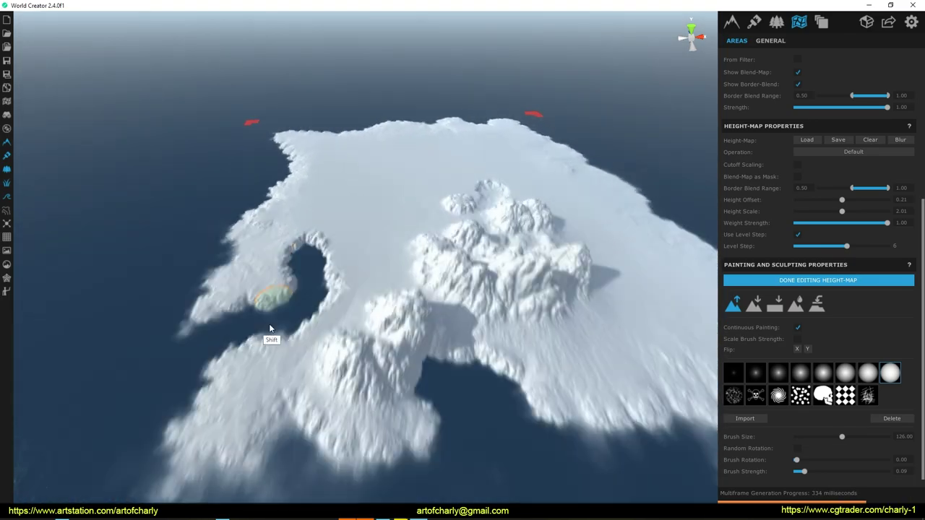
{"action": "scroll", "coordinate": [289, 318], "scroll_direction": "up", "scroll_amount": 2}
{"action": "left_click_drag", "start_coordinate": [268, 324], "coordinate": [342, 315], "text": "shift"}
{"action": "scroll", "coordinate": [338, 296], "scroll_direction": "up", "scroll_amount": 2}
{"action": "scroll", "coordinate": [320, 268], "scroll_direction": "down", "scroll_amount": 5}
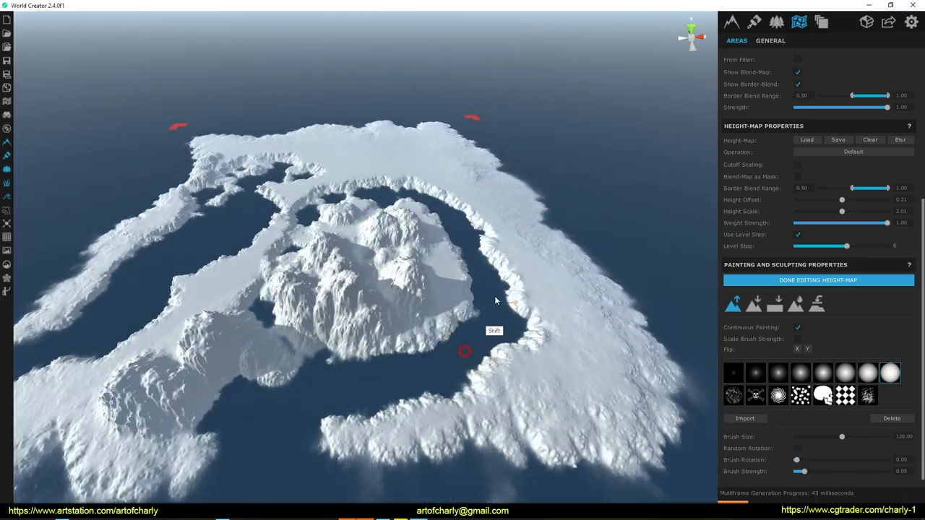
{"action": "scroll", "coordinate": [463, 246], "scroll_direction": "up", "scroll_amount": 5}
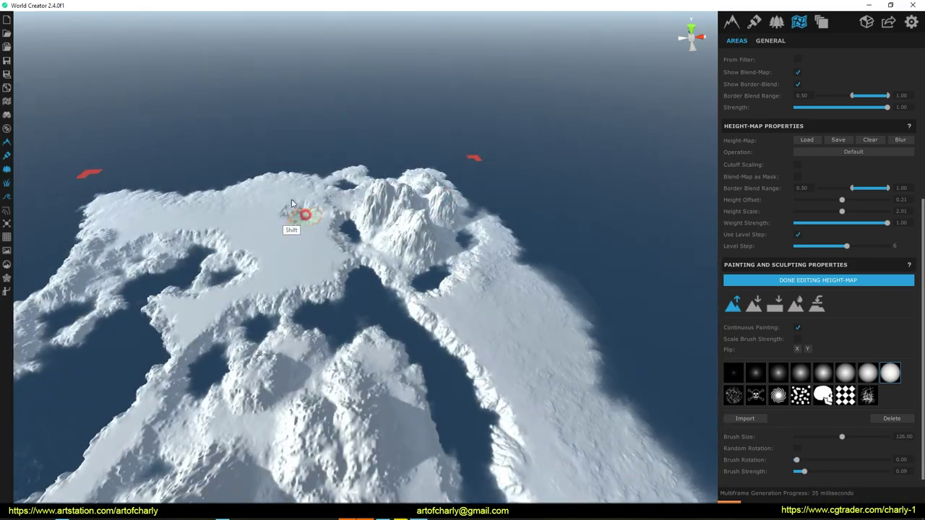
{"action": "scroll", "coordinate": [289, 206], "scroll_direction": "down", "scroll_amount": 5}
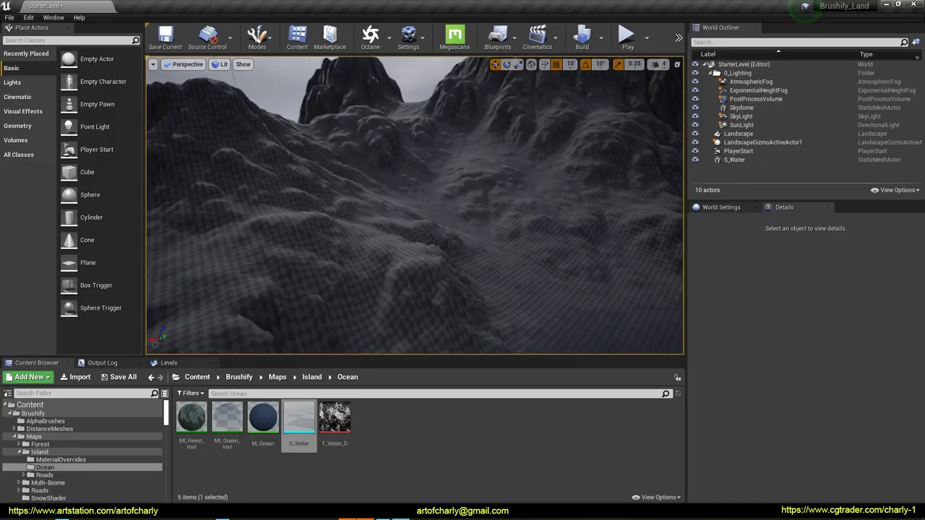
Step: In Unreal Editor, raise the S_Water plane slightly around the island and play the level, walking forward
{"action": "right_click_drag", "start_coordinate": [414, 205], "coordinate": [462, 213]}
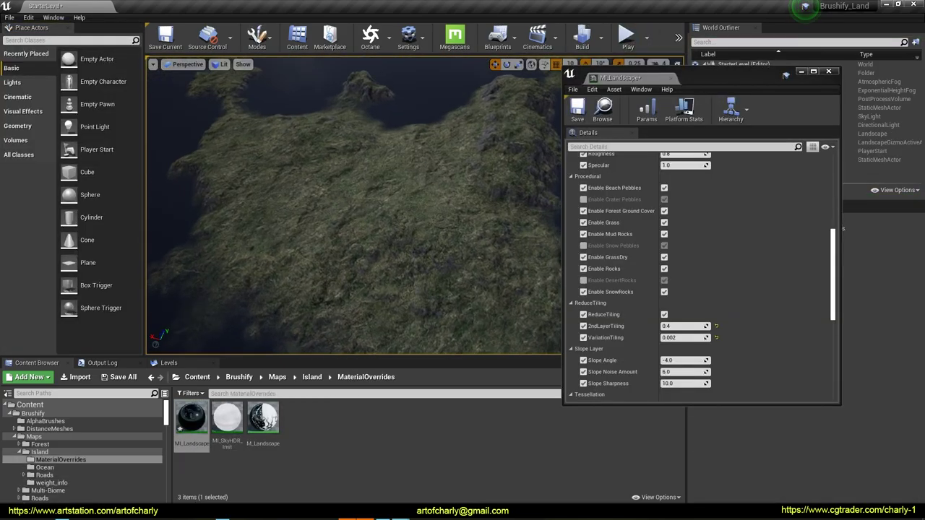
{"action": "mouse_move", "coordinate": [353, 205]}
{"action": "right_mouse_down"}
{"action": "mouse_move", "coordinate": [362, 224]}
{"action": "mouse_move", "coordinate": [339, 194]}
{"action": "mouse_move", "coordinate": [345, 223]}
{"action": "mouse_move", "coordinate": [338, 207]}
{"action": "right_mouse_up"}
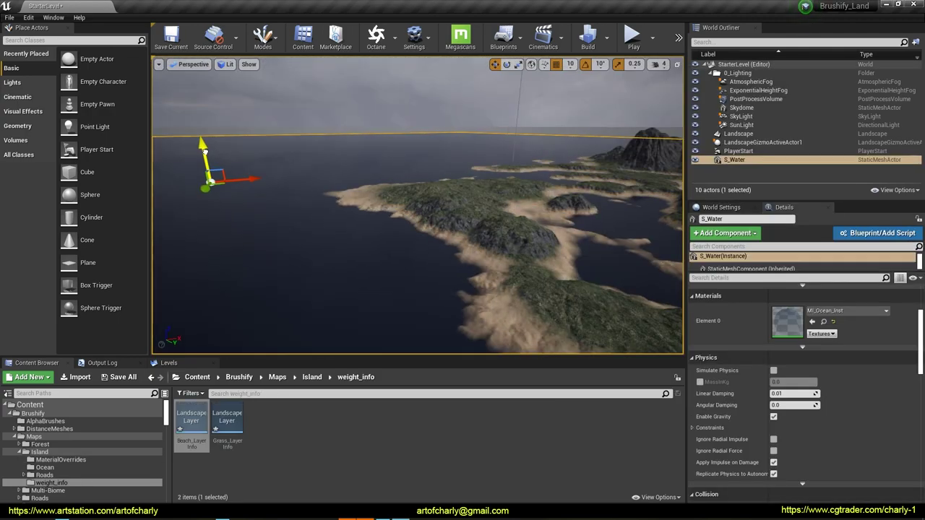
{"action": "left_click_drag", "start_coordinate": [205, 153], "coordinate": [211, 151]}
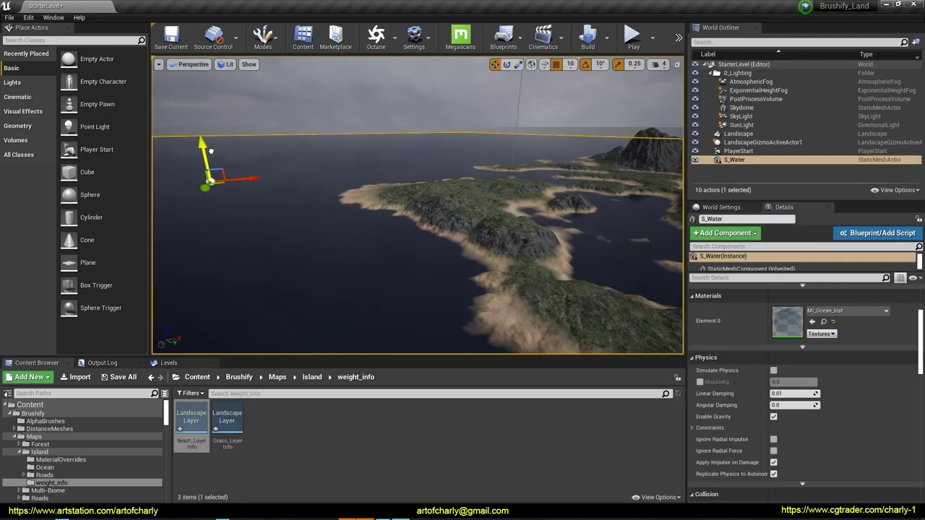
{"action": "key", "text": "alt+p"}
{"action": "key", "text": "w"}
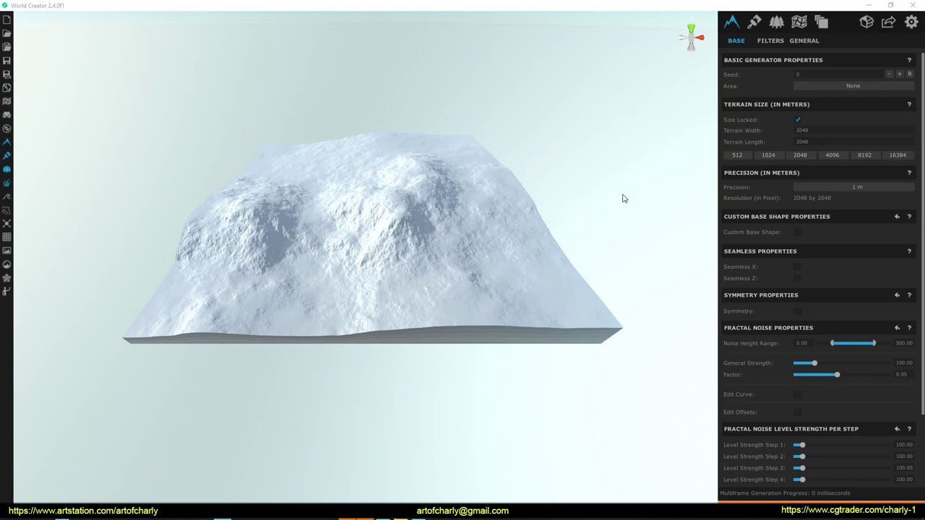
Step: In World Creator, set the locked terrain width and length to 2017 m
{"action": "left_click_drag", "start_coordinate": [435, 294], "coordinate": [455, 286], "text": "alt"}
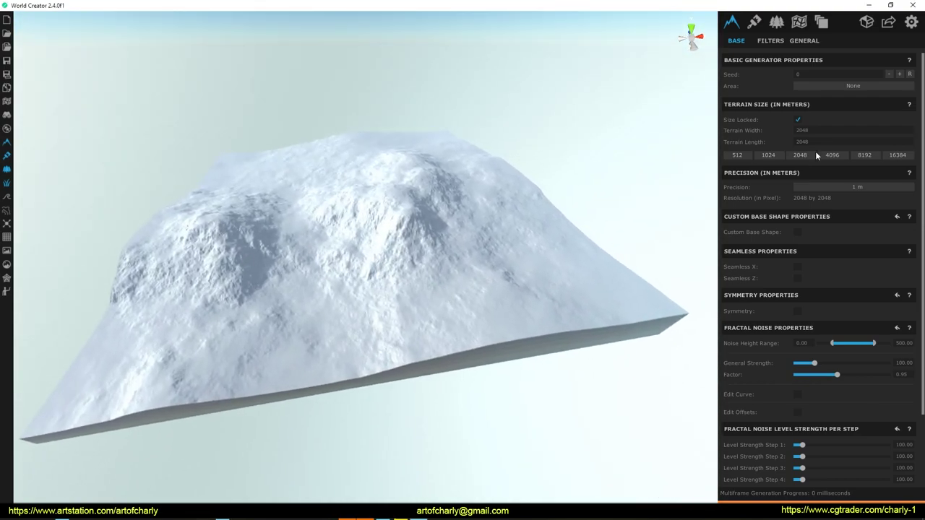
{"action": "left_click", "coordinate": [825, 135]}
{"action": "type", "text": "2017"}
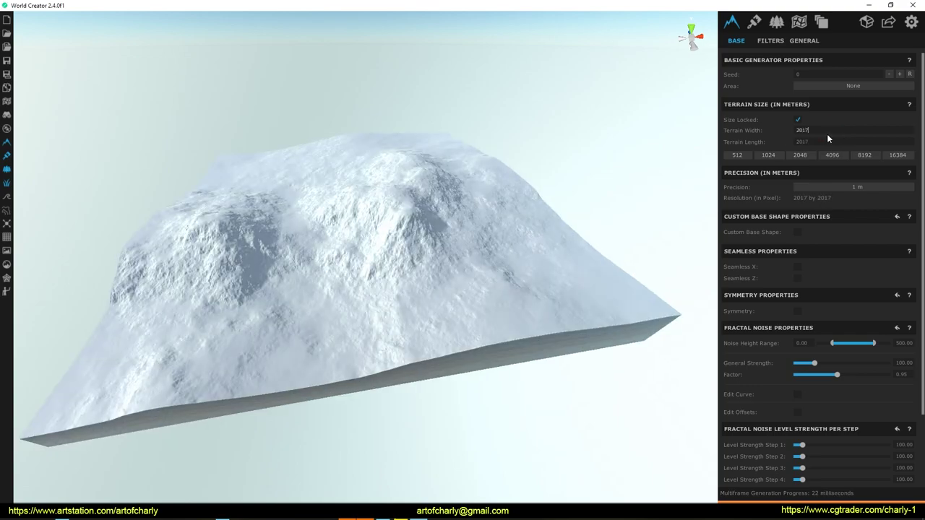
{"action": "left_click", "coordinate": [825, 140]}
{"action": "left_click", "coordinate": [402, 222]}
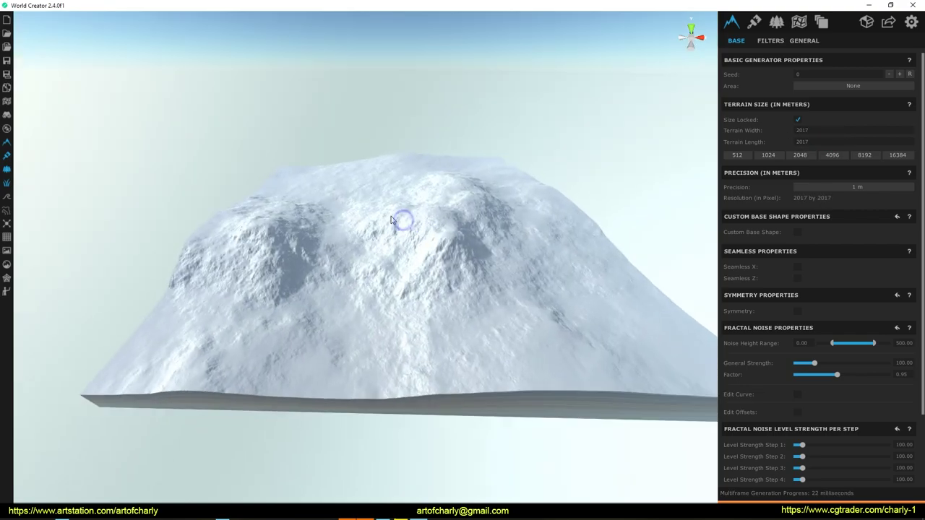
{"action": "scroll", "coordinate": [401, 221], "scroll_direction": "up", "scroll_amount": 2}
{"action": "mouse_move", "coordinate": [401, 219]}
{"action": "right_mouse_down"}
{"action": "mouse_move", "coordinate": [371, 230]}
{"action": "mouse_move", "coordinate": [400, 222]}
{"action": "right_mouse_up"}
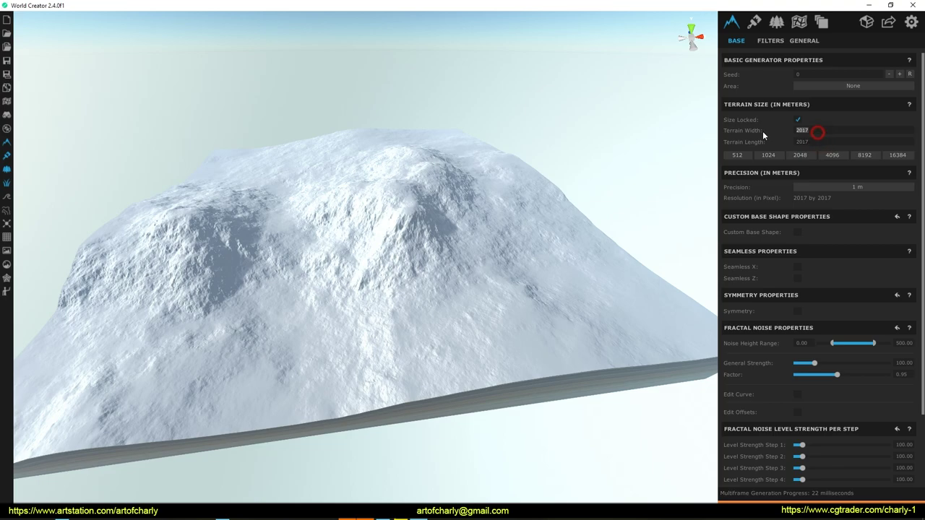
{"action": "mouse_move", "coordinate": [373, 238]}
{"action": "right_mouse_down"}
{"action": "mouse_move", "coordinate": [313, 252]}
{"action": "mouse_move", "coordinate": [369, 233]}
{"action": "mouse_move", "coordinate": [396, 241]}
{"action": "mouse_move", "coordinate": [374, 238]}
{"action": "mouse_move", "coordinate": [396, 212]}
{"action": "right_mouse_up"}
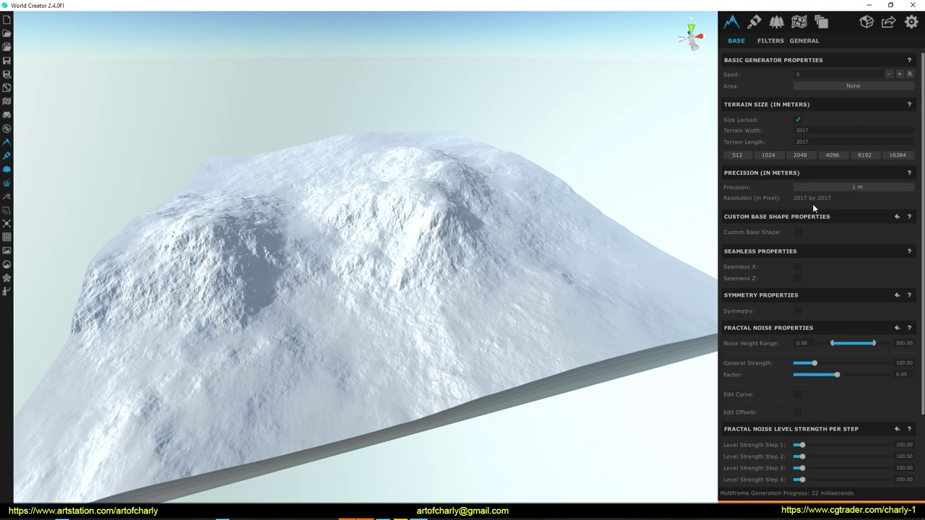
Step: Show the ocean plane around the terrain through the environment's ocean properties
{"action": "left_click", "coordinate": [778, 23]}
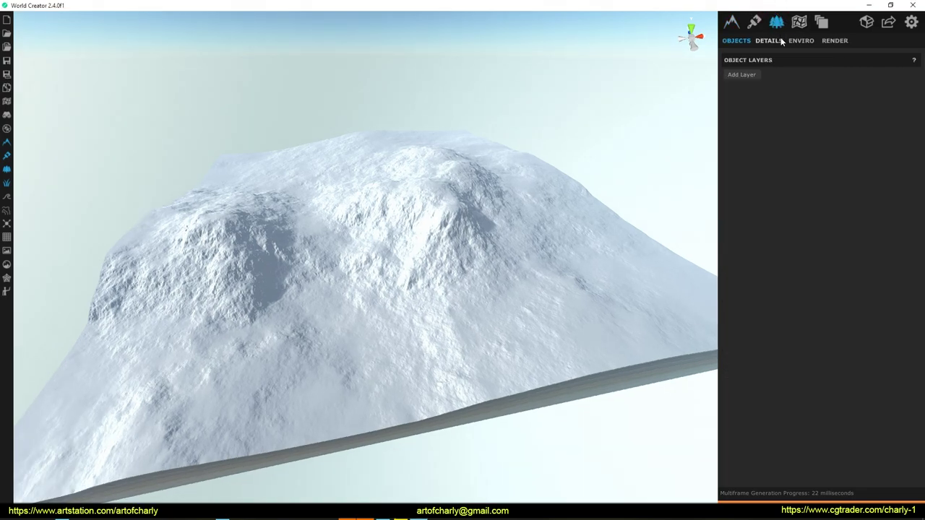
{"action": "left_click", "coordinate": [802, 41]}
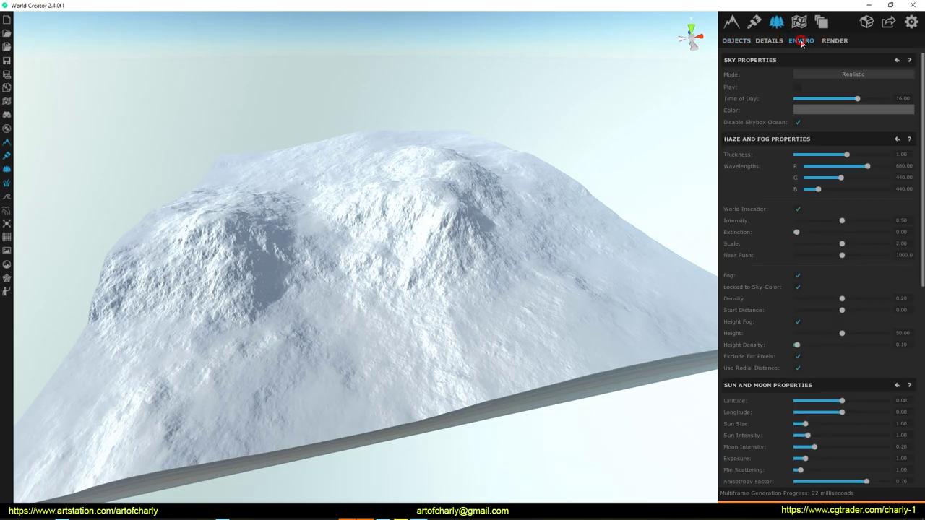
{"action": "scroll", "coordinate": [758, 321], "scroll_direction": "down", "scroll_amount": 8}
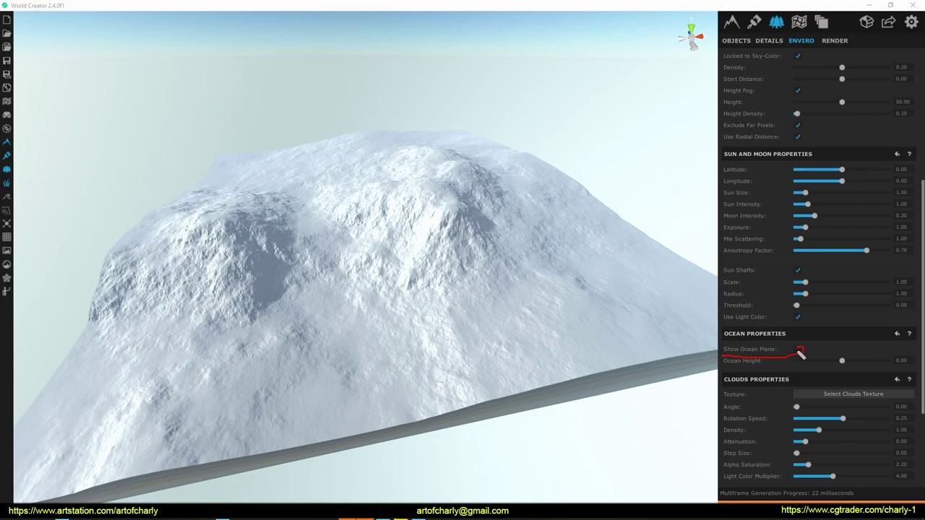
{"action": "left_click", "coordinate": [798, 349]}
{"action": "left_click_drag", "start_coordinate": [443, 285], "coordinate": [321, 258]}
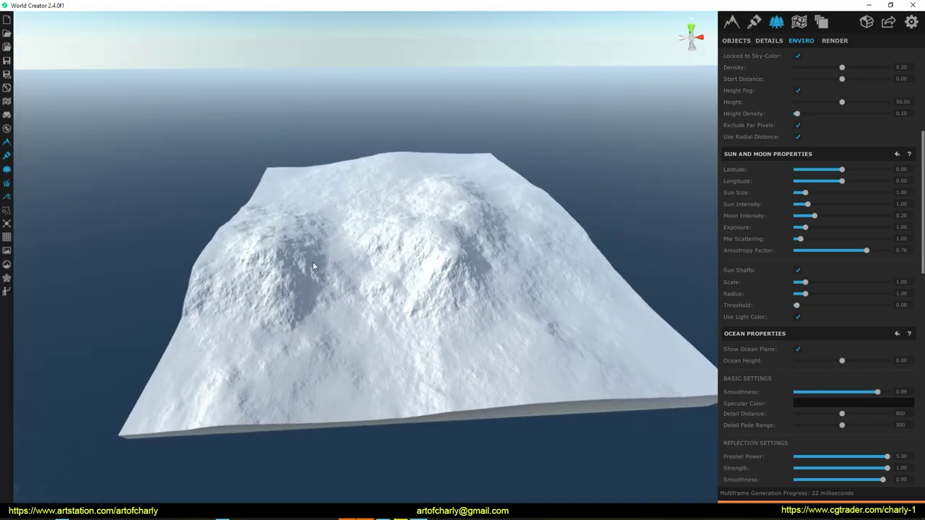
Step: Enable a custom base shape for the terrain and start editing its control points
{"action": "left_click", "coordinate": [731, 23]}
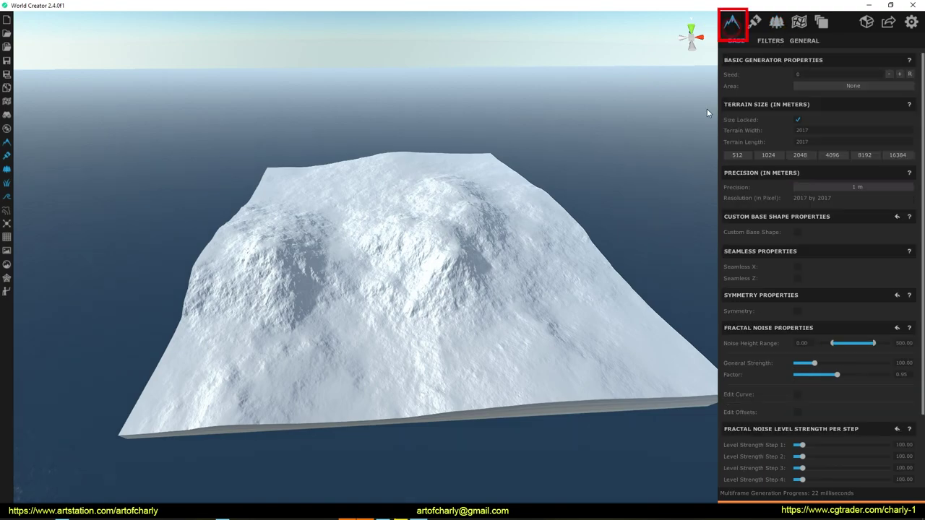
{"action": "left_click", "coordinate": [798, 232]}
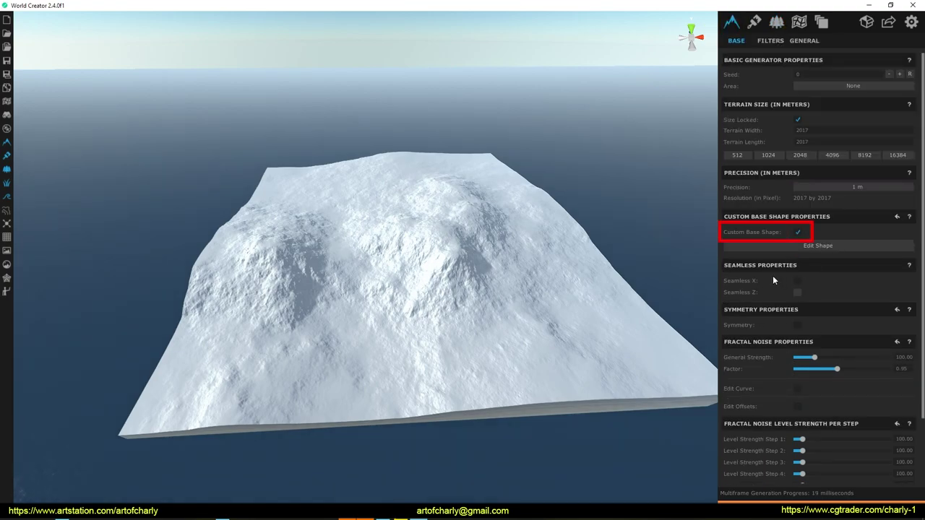
{"action": "left_click", "coordinate": [809, 246]}
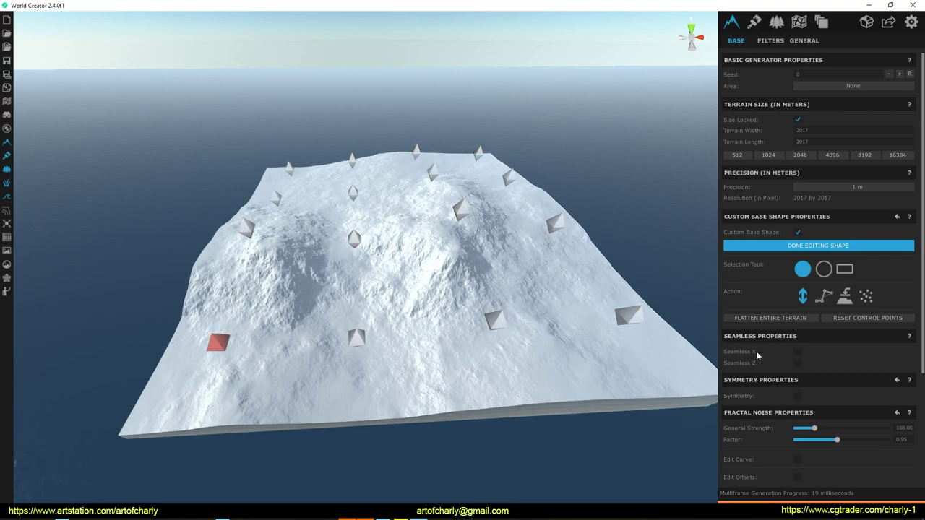
Step: Set the fractal noise Level Strength Step 1 and Step 2 to 0 for a denser control point grid
{"action": "scroll", "coordinate": [792, 363], "scroll_direction": "down", "scroll_amount": 4}
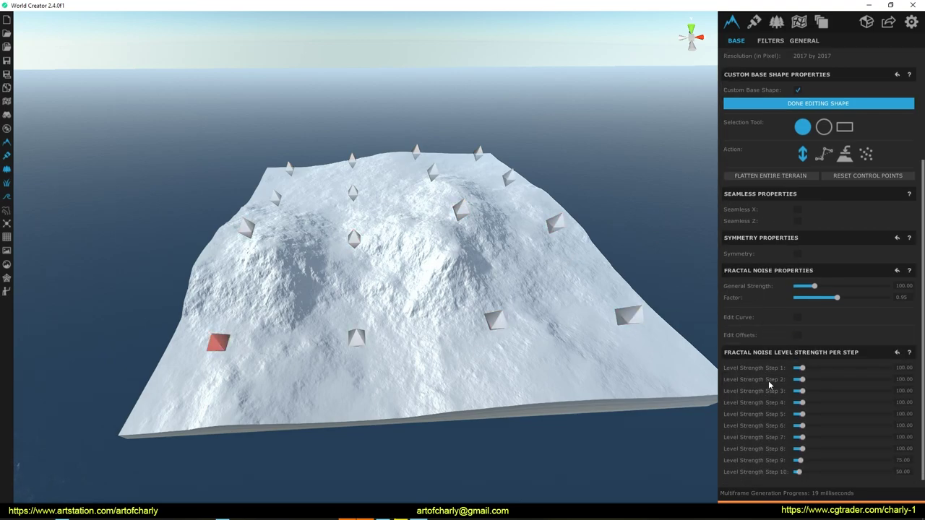
{"action": "left_click_drag", "start_coordinate": [801, 368], "coordinate": [783, 368]}
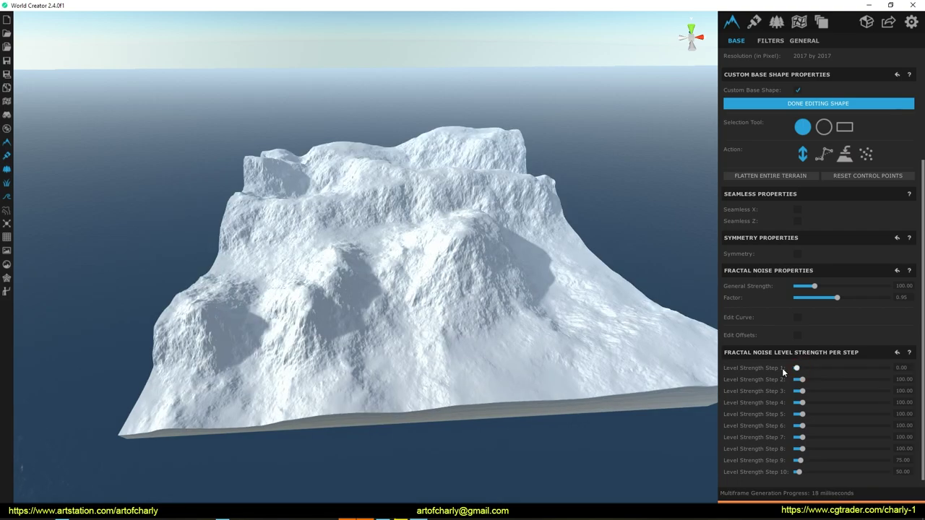
{"action": "left_click", "coordinate": [382, 252]}
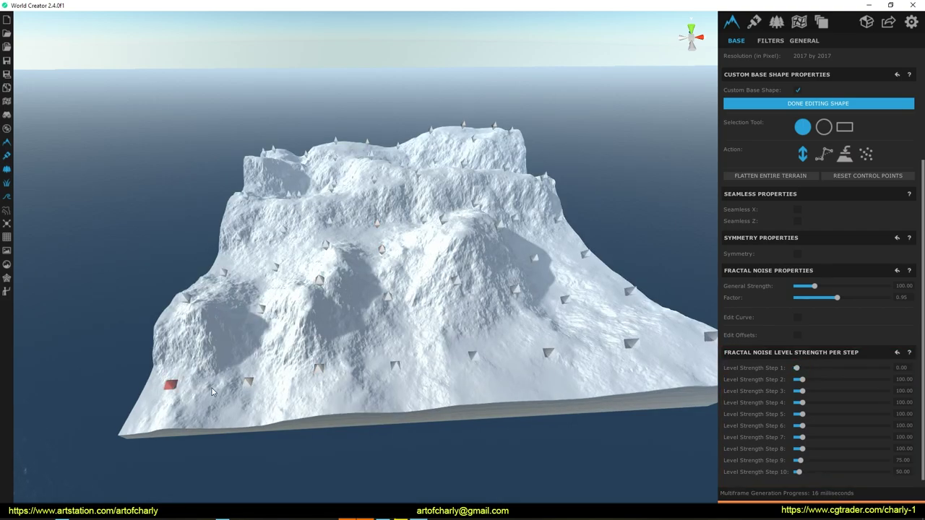
{"action": "left_click_drag", "start_coordinate": [808, 380], "coordinate": [763, 387]}
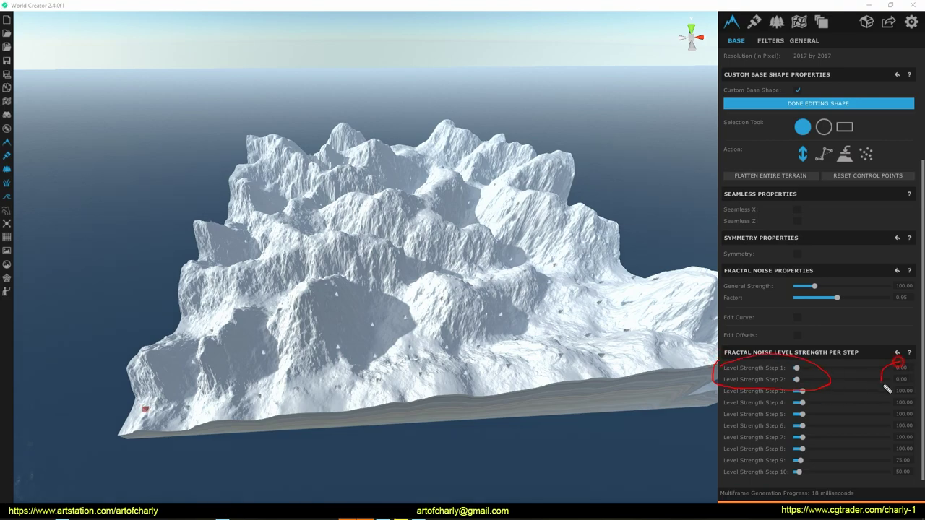
{"action": "right_click_drag", "start_coordinate": [436, 240], "coordinate": [748, 255]}
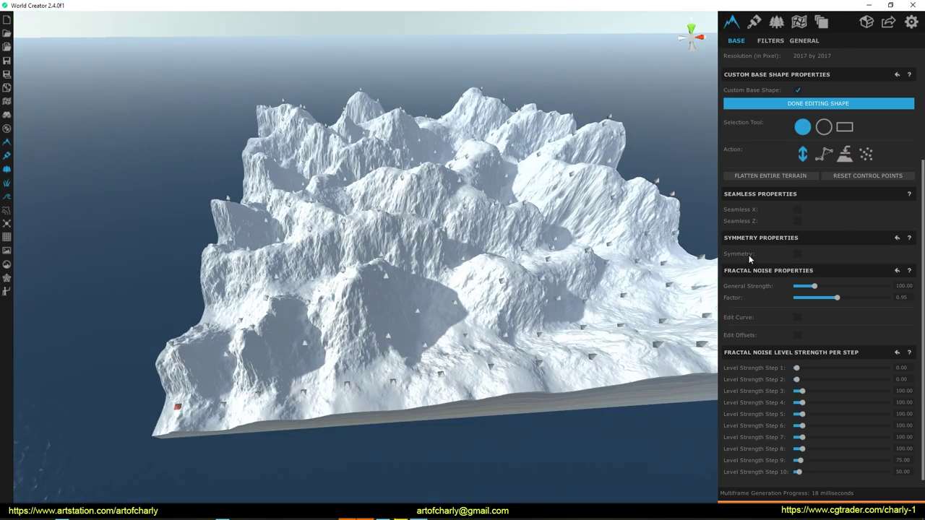
Step: Flatten the entire terrain and lower single control points along its near edge and adjoining side below the ocean
{"action": "left_click", "coordinate": [756, 177]}
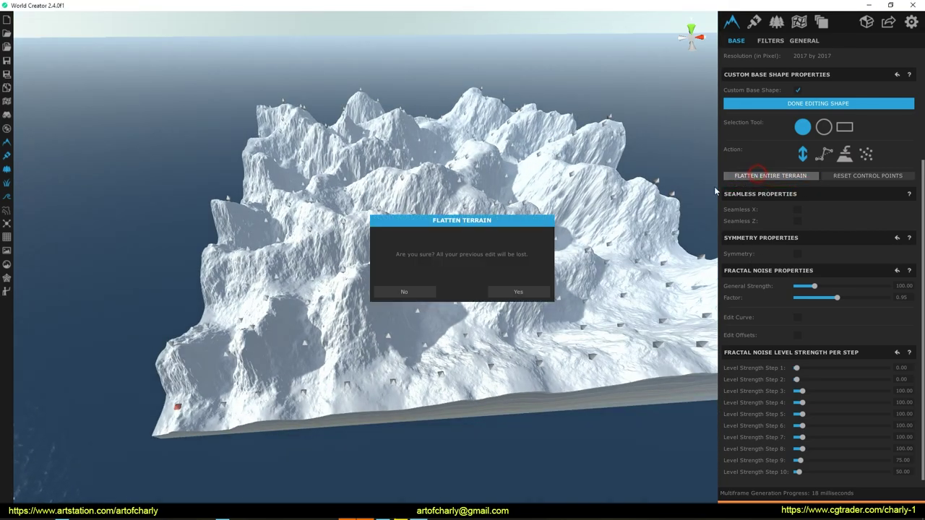
{"action": "left_click", "coordinate": [530, 295]}
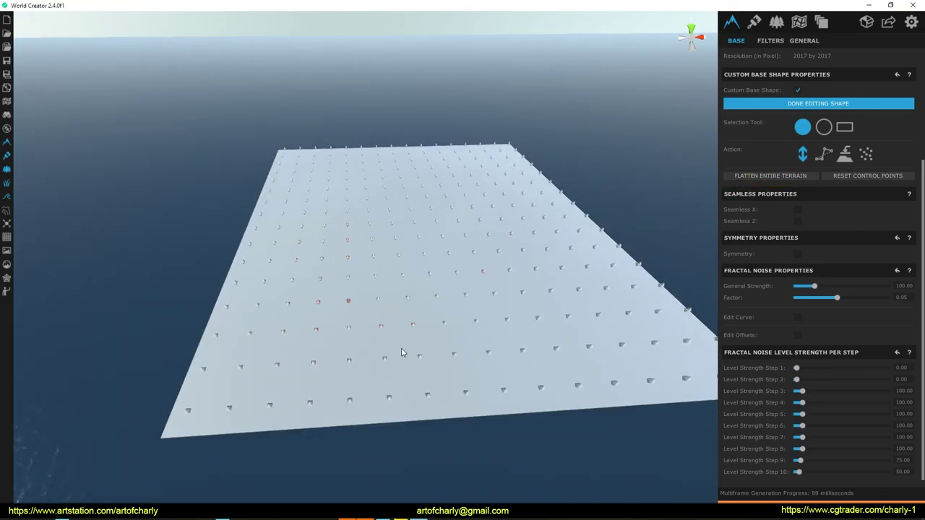
{"action": "right_click_drag", "start_coordinate": [324, 332], "coordinate": [291, 341]}
{"action": "mouse_move", "coordinate": [282, 334]}
{"action": "left_mouse_down"}
{"action": "mouse_move", "coordinate": [278, 341]}
{"action": "mouse_move", "coordinate": [442, 373]}
{"action": "mouse_move", "coordinate": [399, 368]}
{"action": "left_mouse_up"}
{"action": "mouse_move", "coordinate": [439, 370]}
{"action": "right_mouse_down"}
{"action": "mouse_move", "coordinate": [496, 375]}
{"action": "mouse_move", "coordinate": [509, 358]}
{"action": "right_mouse_up"}
{"action": "left_click_drag", "start_coordinate": [434, 344], "coordinate": [434, 351]}
{"action": "right_click_drag", "start_coordinate": [581, 285], "coordinate": [219, 339]}
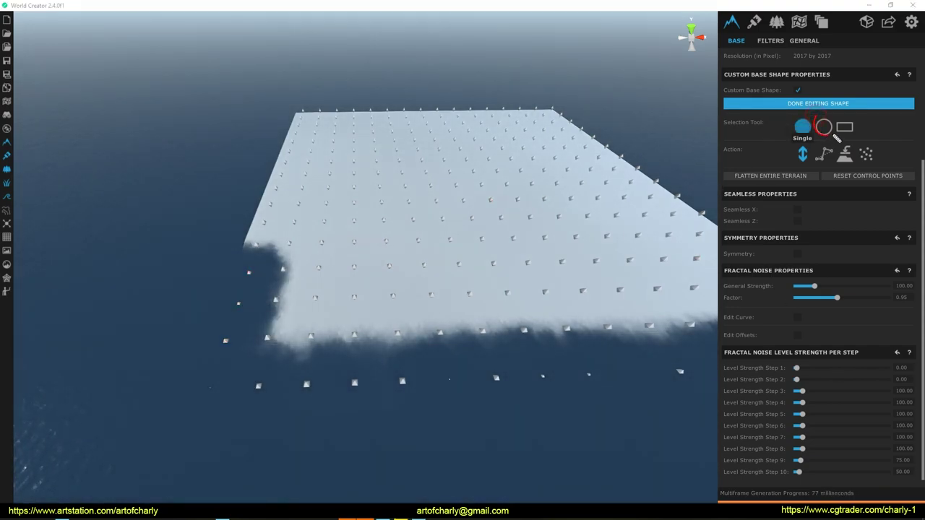
Step: Set circular control point selection to a radius of 336.08 and lower the points along one terrain side below the ocean
{"action": "left_click", "coordinate": [824, 127]}
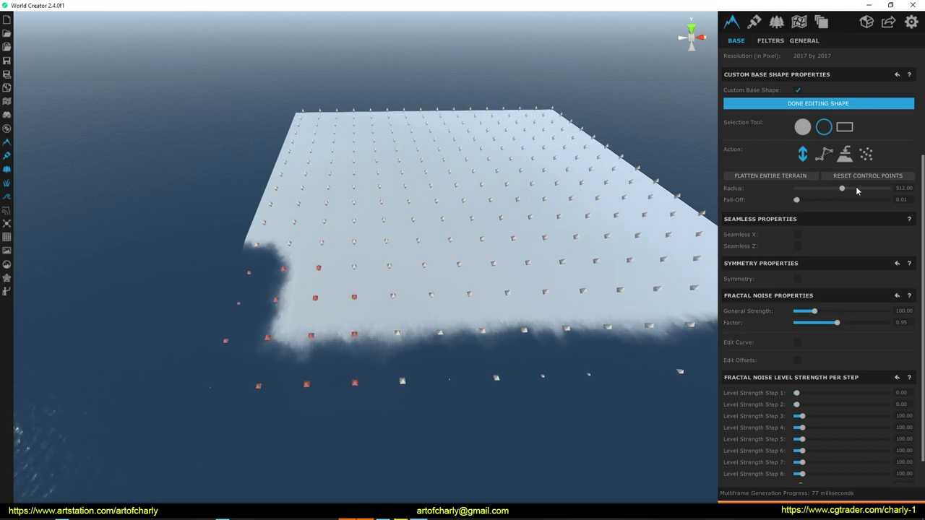
{"action": "left_click_drag", "start_coordinate": [796, 190], "coordinate": [842, 189]}
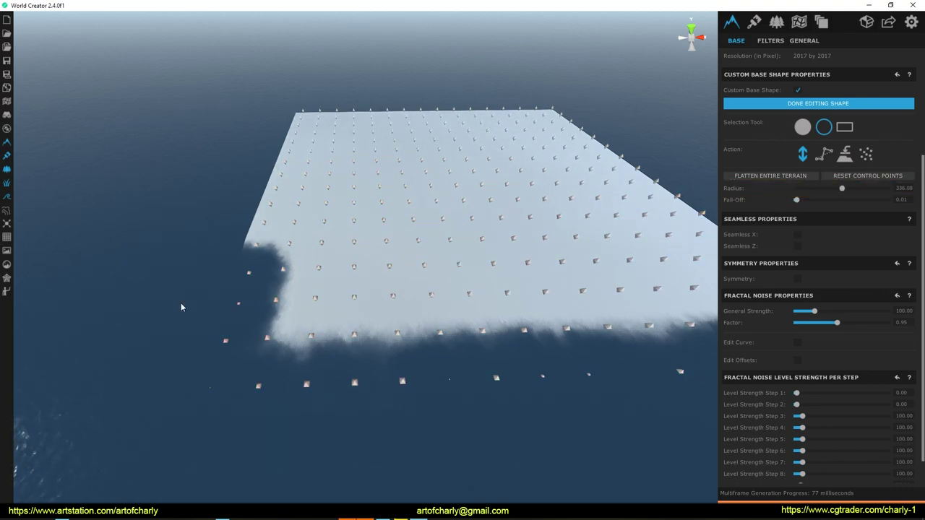
{"action": "left_click_drag", "start_coordinate": [250, 239], "coordinate": [248, 242]}
{"action": "left_click_drag", "start_coordinate": [270, 158], "coordinate": [264, 184]}
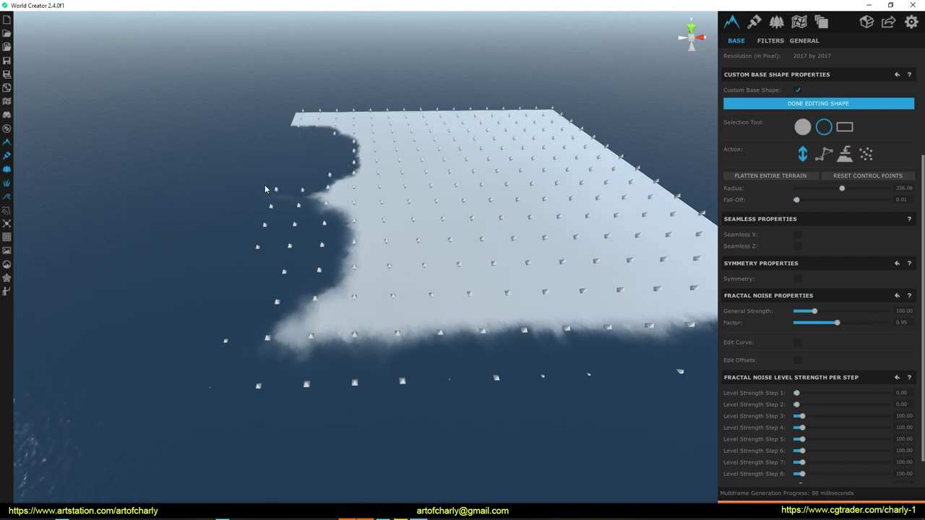
Step: Continue lowering circular groups of control points around the far corner and along the adjoining edge below the ocean
{"action": "mouse_move", "coordinate": [268, 196]}
{"action": "right_mouse_down"}
{"action": "mouse_move", "coordinate": [289, 149]}
{"action": "mouse_move", "coordinate": [315, 177]}
{"action": "right_mouse_up"}
{"action": "left_click_drag", "start_coordinate": [372, 183], "coordinate": [392, 208]}
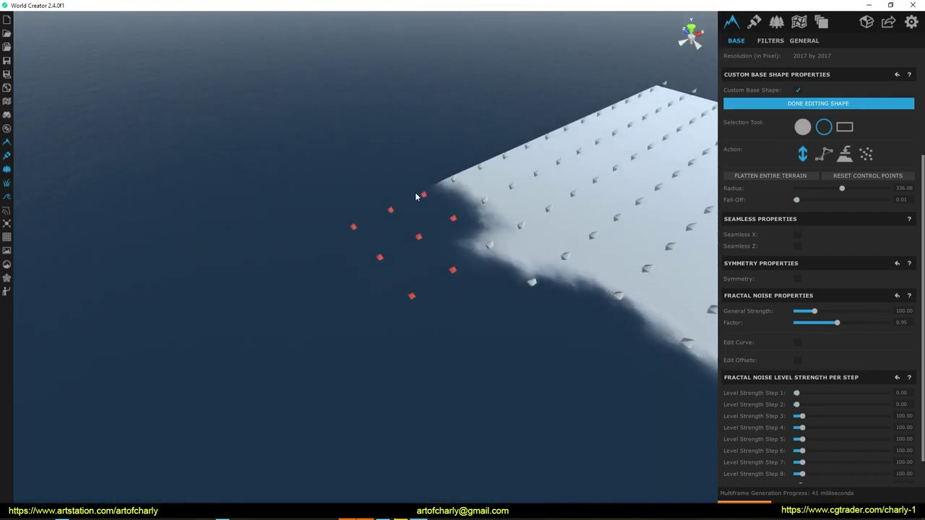
{"action": "right_click_drag", "start_coordinate": [393, 208], "coordinate": [451, 183]}
{"action": "key", "text": "w"}
{"action": "left_click_drag", "start_coordinate": [352, 298], "coordinate": [357, 311]}
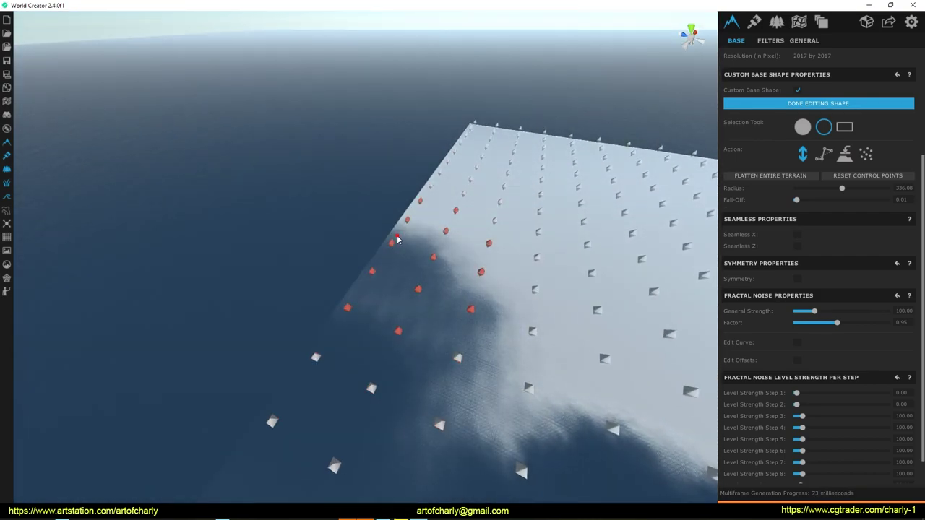
{"action": "left_click_drag", "start_coordinate": [398, 239], "coordinate": [394, 253]}
Step: Reduce the selection radius to 228.63 and lower the terrain's remaining straight edges below the ocean
{"action": "key", "text": "a"}
{"action": "right_click_drag", "start_coordinate": [310, 369], "coordinate": [494, 266]}
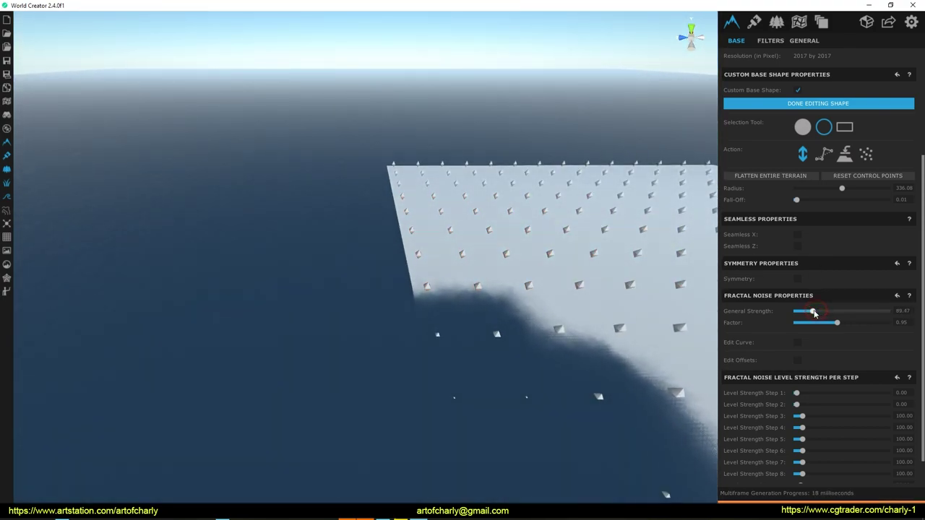
{"action": "left_click_drag", "start_coordinate": [842, 188], "coordinate": [801, 188]}
{"action": "left_click_drag", "start_coordinate": [417, 287], "coordinate": [398, 211]}
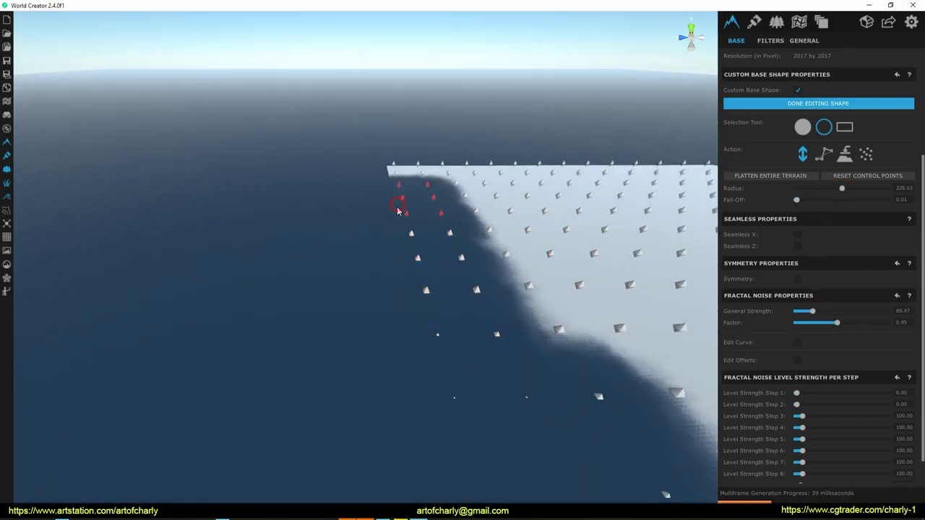
{"action": "mouse_move", "coordinate": [381, 187]}
{"action": "right_mouse_down"}
{"action": "mouse_move", "coordinate": [407, 176]}
{"action": "mouse_move", "coordinate": [453, 197]}
{"action": "mouse_move", "coordinate": [426, 246]}
{"action": "right_mouse_up"}
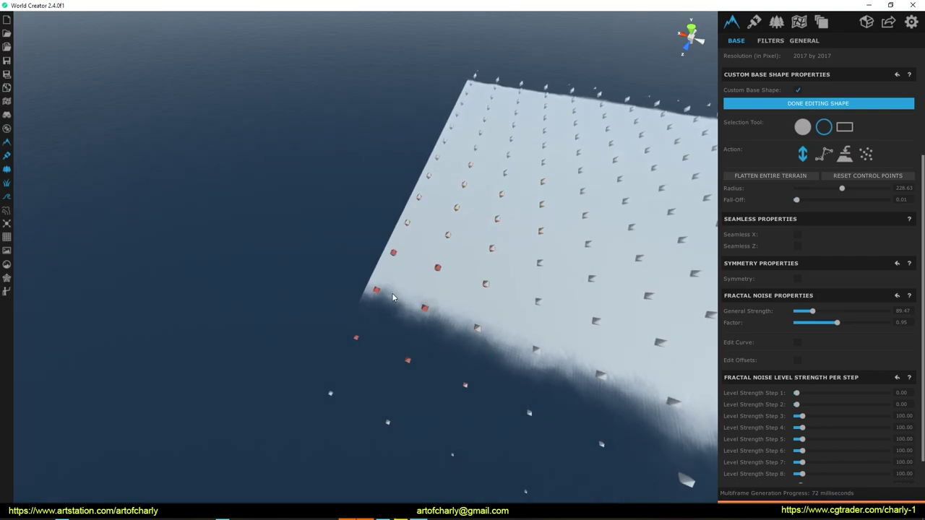
{"action": "mouse_move", "coordinate": [391, 301]}
{"action": "left_mouse_down"}
{"action": "mouse_move", "coordinate": [434, 217]}
{"action": "mouse_move", "coordinate": [464, 104]}
{"action": "left_mouse_up"}
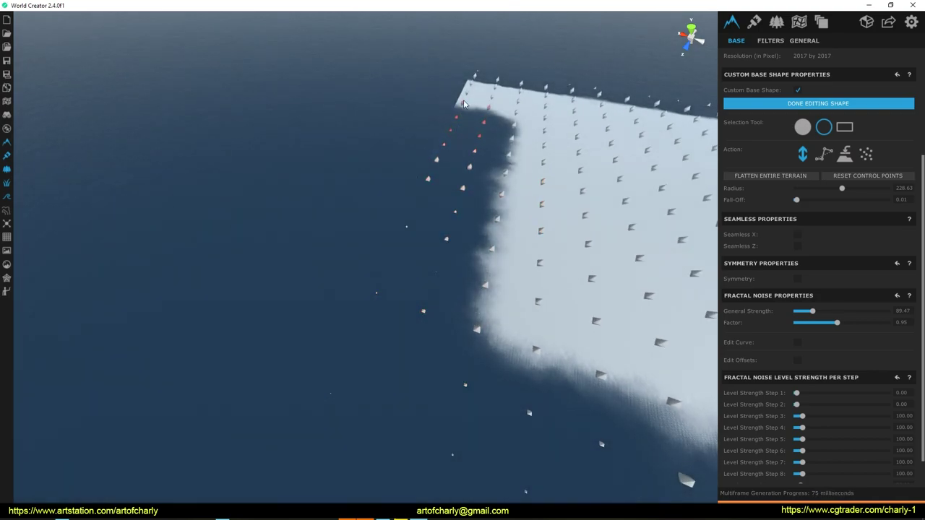
{"action": "mouse_move", "coordinate": [456, 117]}
{"action": "right_mouse_down"}
{"action": "mouse_move", "coordinate": [492, 94]}
{"action": "mouse_move", "coordinate": [505, 103]}
{"action": "mouse_move", "coordinate": [433, 173]}
{"action": "right_mouse_up"}
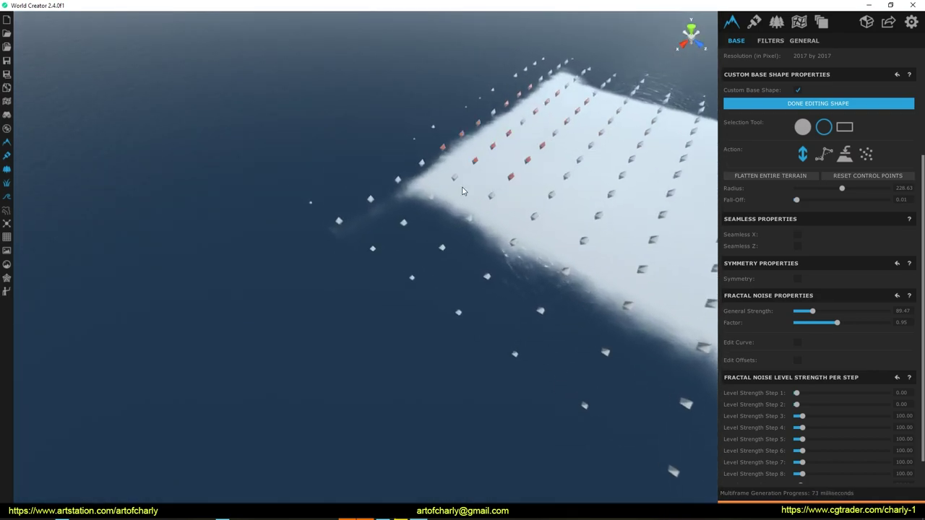
{"action": "mouse_move", "coordinate": [355, 236]}
{"action": "right_mouse_down"}
{"action": "mouse_move", "coordinate": [363, 217]}
{"action": "mouse_move", "coordinate": [412, 225]}
{"action": "right_mouse_up"}
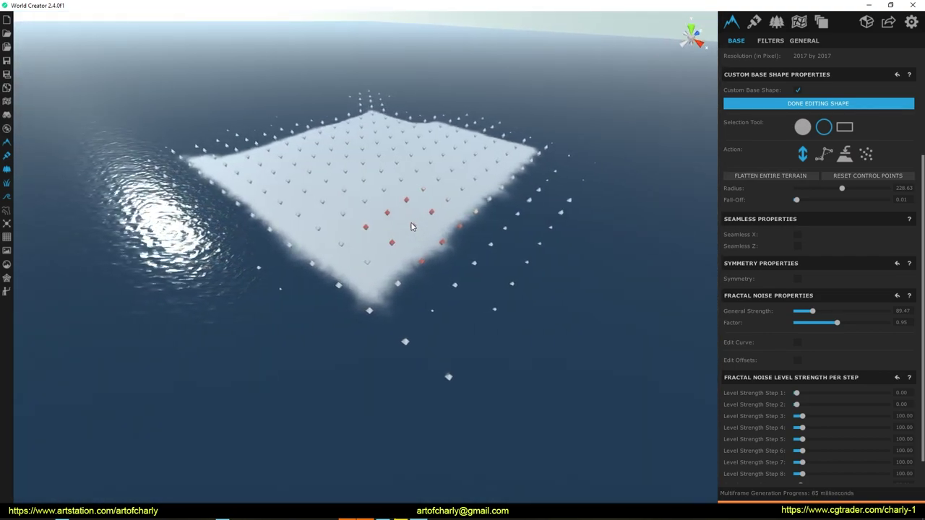
Step: Switch to single-point selection and raise control points at one island corner to push the coast outward as a rough headland
{"action": "left_click", "coordinate": [802, 127]}
{"action": "right_click_drag", "start_coordinate": [472, 213], "coordinate": [509, 221]}
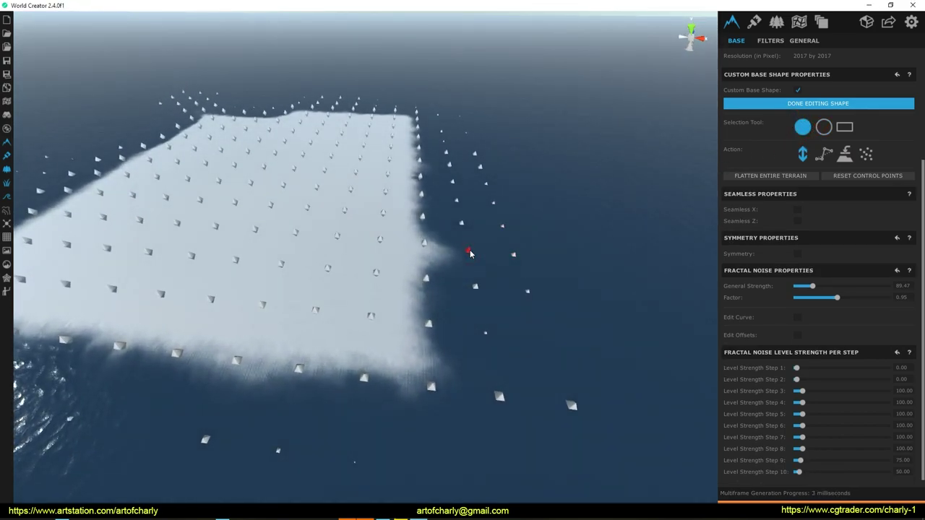
{"action": "left_click", "coordinate": [474, 282]}
{"action": "left_click", "coordinate": [434, 323]}
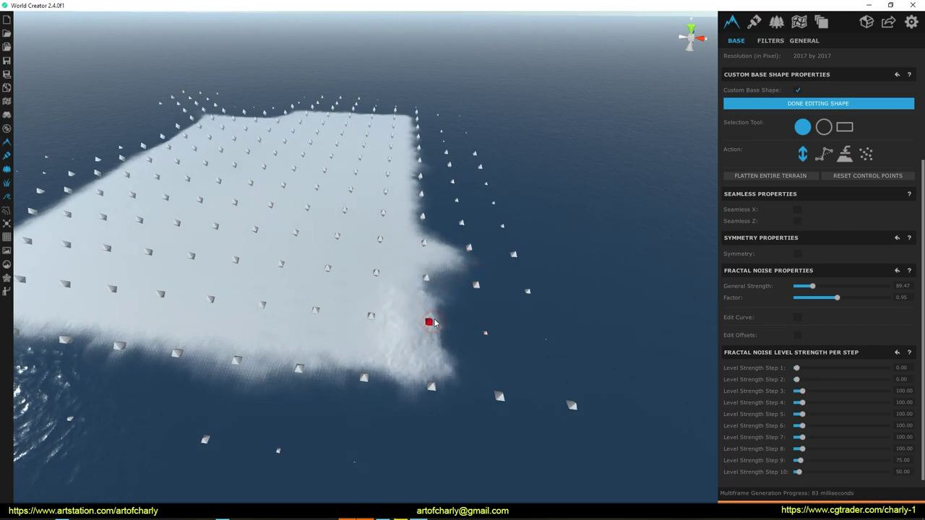
{"action": "left_click", "coordinate": [482, 332]}
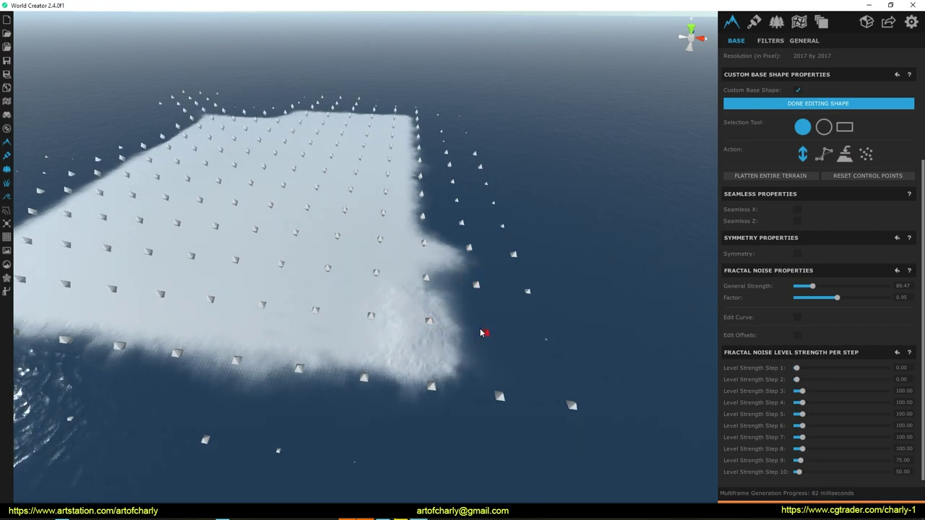
{"action": "left_click", "coordinate": [544, 338]}
{"action": "right_click_drag", "start_coordinate": [547, 339], "coordinate": [379, 340]}
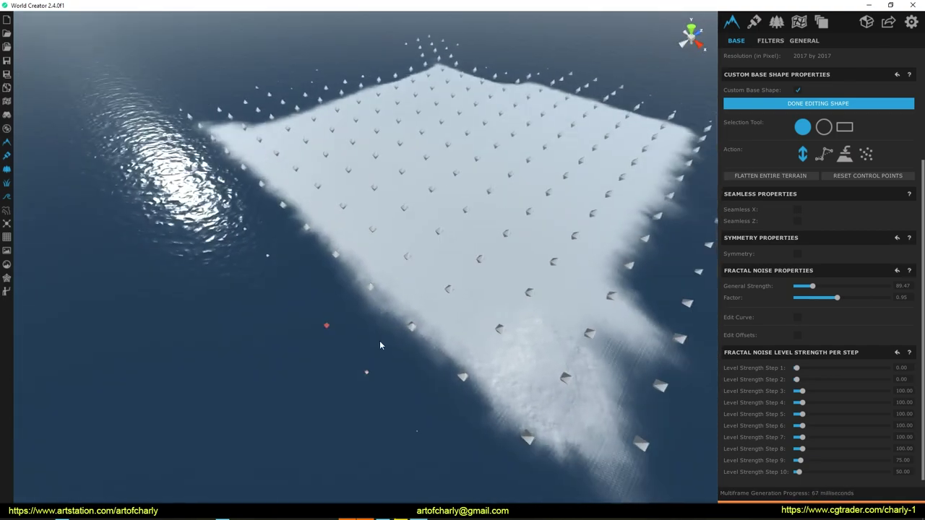
Step: Adjust single control points along the coast beside the rough headland to break up its straight shoreline
{"action": "left_click", "coordinate": [404, 325]}
{"action": "right_click_drag", "start_coordinate": [348, 306], "coordinate": [441, 297]}
{"action": "left_click", "coordinate": [445, 295]}
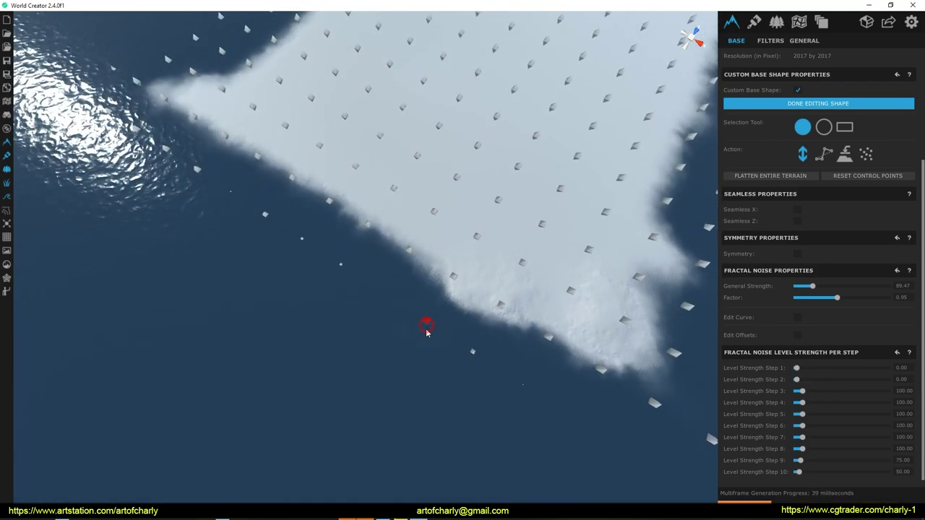
{"action": "right_click_drag", "start_coordinate": [427, 330], "coordinate": [369, 325]}
{"action": "left_click", "coordinate": [376, 307]}
{"action": "left_click", "coordinate": [345, 342]}
{"action": "left_click_drag", "start_coordinate": [341, 267], "coordinate": [361, 304]}
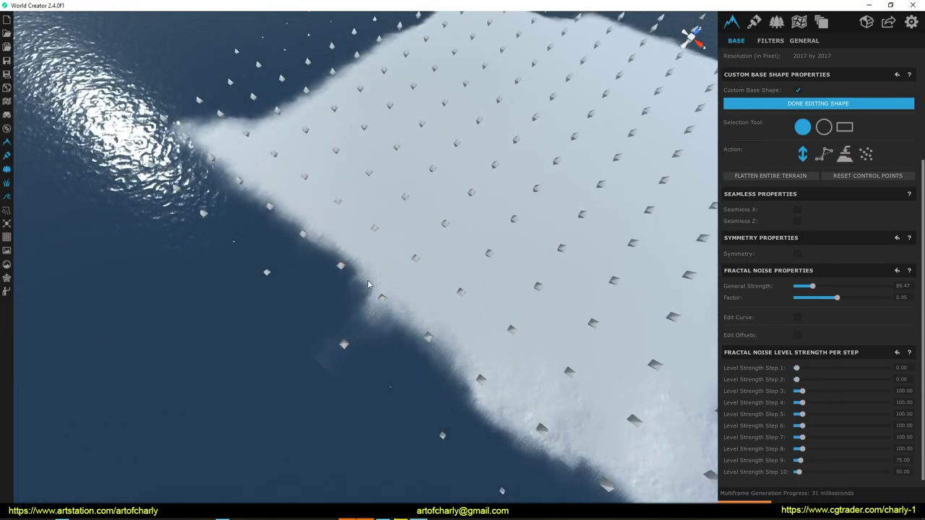
Step: Lower inner coastal points and raise outlying ones individually to carve bays and narrow peninsulas into the island's outline
{"action": "left_click_drag", "start_coordinate": [376, 230], "coordinate": [376, 249]}
{"action": "left_click_drag", "start_coordinate": [340, 207], "coordinate": [338, 225]}
{"action": "left_click_drag", "start_coordinate": [306, 226], "coordinate": [307, 240]}
{"action": "left_click_drag", "start_coordinate": [270, 206], "coordinate": [270, 215]}
{"action": "right_click_drag", "start_coordinate": [272, 217], "coordinate": [349, 246]}
{"action": "left_click_drag", "start_coordinate": [260, 264], "coordinate": [260, 256]}
{"action": "left_click_drag", "start_coordinate": [218, 256], "coordinate": [246, 235]}
{"action": "left_click_drag", "start_coordinate": [303, 186], "coordinate": [303, 178]}
{"action": "right_click_drag", "start_coordinate": [299, 191], "coordinate": [289, 222]}
{"action": "left_click_drag", "start_coordinate": [320, 207], "coordinate": [320, 200]}
{"action": "right_click_drag", "start_coordinate": [320, 200], "coordinate": [383, 159]}
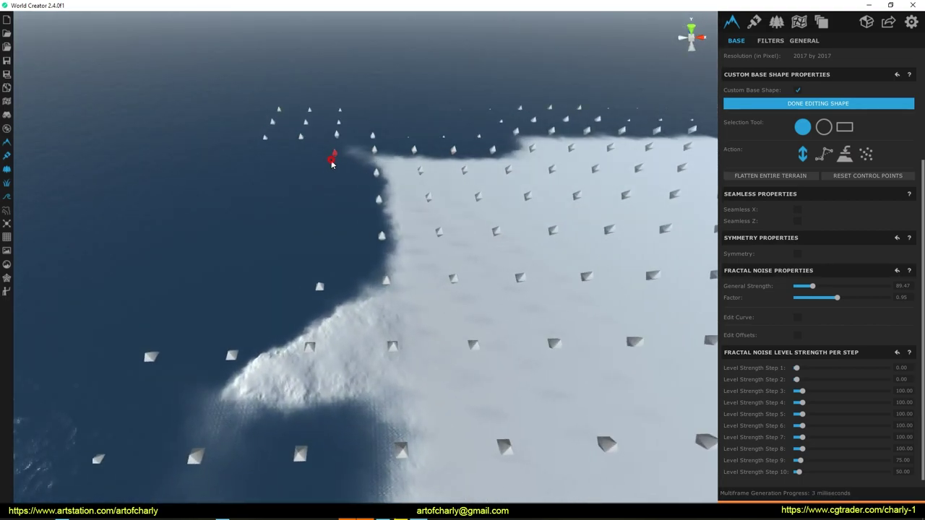
Step: Raise a steep mountain at the island's far corner with circular selection, and lower the land in front into a bay
{"action": "right_click_drag", "start_coordinate": [306, 147], "coordinate": [440, 178]}
{"action": "scroll", "coordinate": [440, 178], "scroll_direction": "down", "scroll_amount": 4}
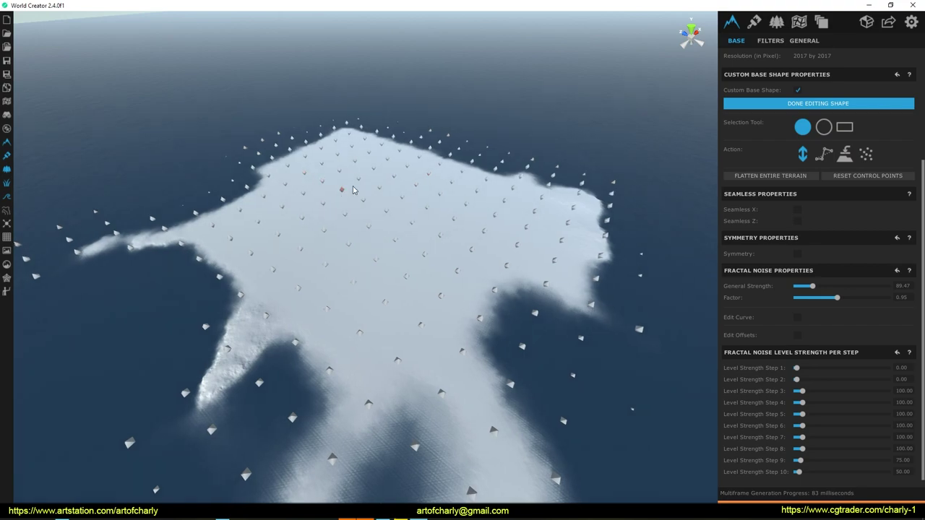
{"action": "scroll", "coordinate": [352, 186], "scroll_direction": "up", "scroll_amount": 5}
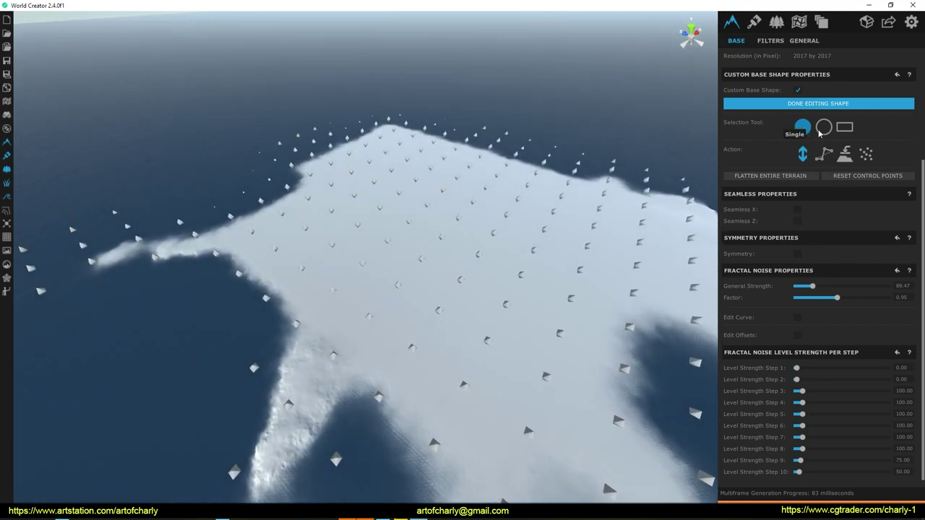
{"action": "left_click", "coordinate": [823, 128]}
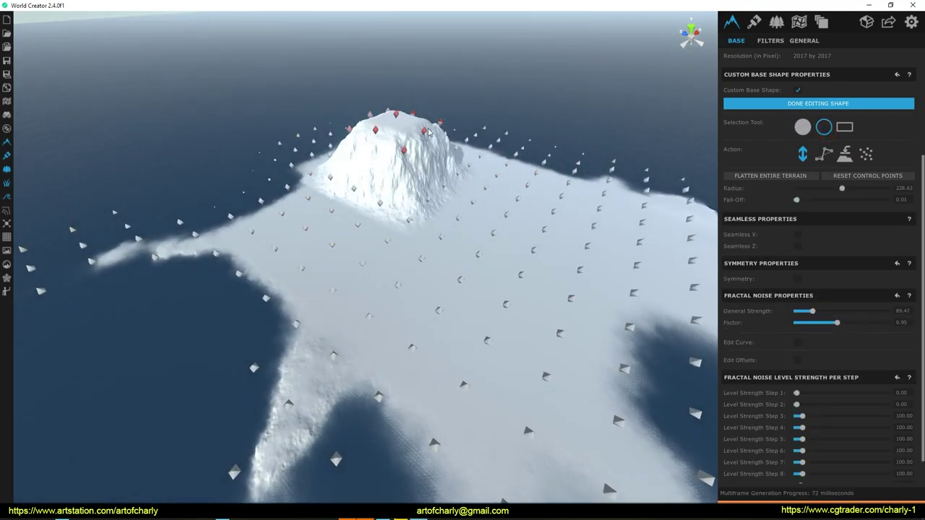
{"action": "left_click_drag", "start_coordinate": [393, 120], "coordinate": [401, 100]}
{"action": "left_click_drag", "start_coordinate": [441, 276], "coordinate": [331, 221]}
{"action": "left_click_drag", "start_coordinate": [432, 214], "coordinate": [473, 202]}
Step: Raise single control points along the coast behind the mountain to form pointed headlands reaching into the ocean
{"action": "mouse_move", "coordinate": [473, 203]}
{"action": "right_mouse_down"}
{"action": "mouse_move", "coordinate": [325, 214]}
{"action": "mouse_move", "coordinate": [361, 222]}
{"action": "mouse_move", "coordinate": [393, 214]}
{"action": "mouse_move", "coordinate": [320, 309]}
{"action": "right_mouse_up"}
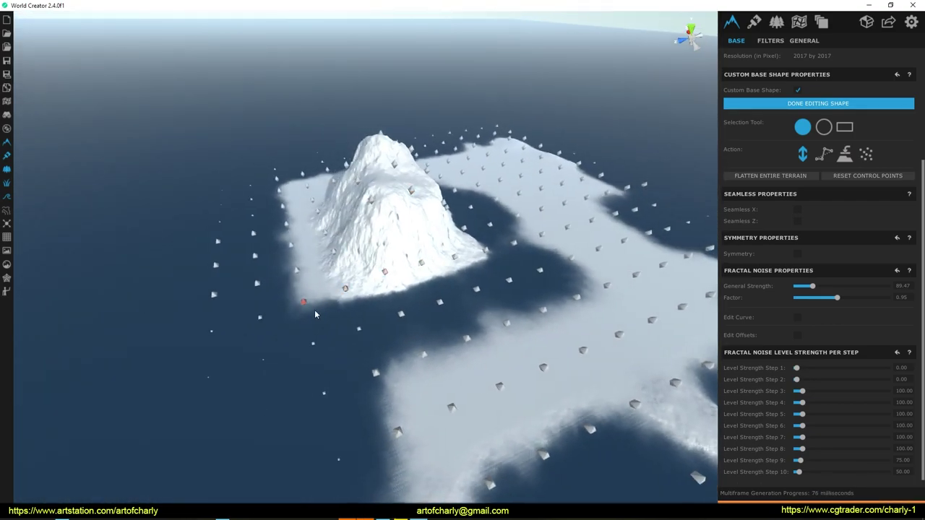
{"action": "left_click_drag", "start_coordinate": [284, 231], "coordinate": [252, 237]}
{"action": "mouse_move", "coordinate": [253, 237]}
{"action": "right_mouse_down"}
{"action": "mouse_move", "coordinate": [229, 256]}
{"action": "mouse_move", "coordinate": [270, 284]}
{"action": "right_mouse_up"}
{"action": "left_click_drag", "start_coordinate": [270, 285], "coordinate": [253, 392]}
{"action": "right_click_drag", "start_coordinate": [251, 388], "coordinate": [274, 297]}
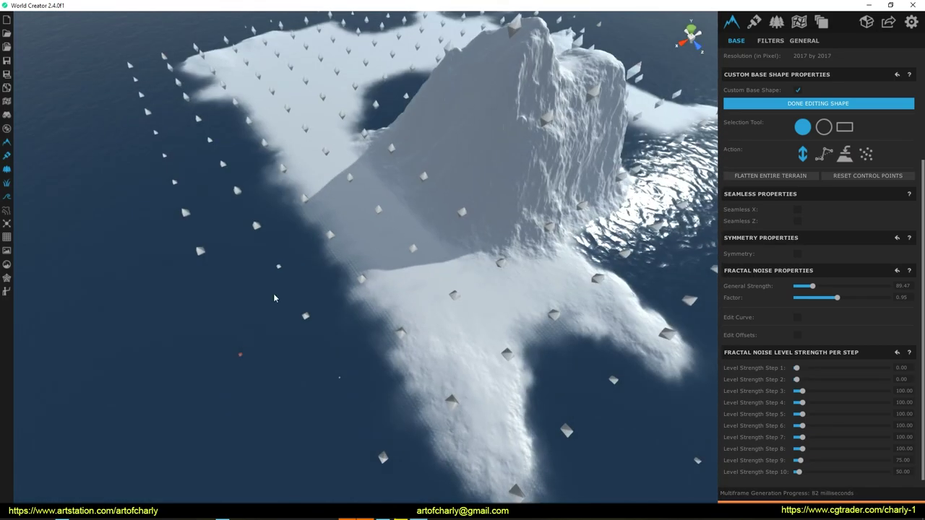
{"action": "left_click_drag", "start_coordinate": [285, 265], "coordinate": [286, 262]}
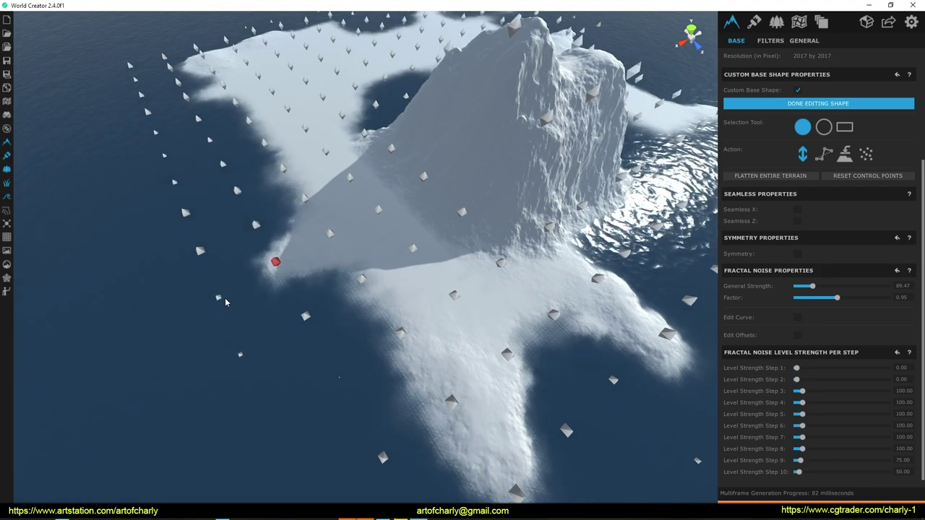
{"action": "right_click_drag", "start_coordinate": [304, 316], "coordinate": [323, 285]}
Step: Reshape further single control points around the mountain's foot to make its shoreline more irregular
{"action": "left_click_drag", "start_coordinate": [322, 285], "coordinate": [286, 267]}
{"action": "right_click_drag", "start_coordinate": [180, 261], "coordinate": [373, 213]}
{"action": "left_click_drag", "start_coordinate": [383, 204], "coordinate": [350, 221]}
{"action": "right_click_drag", "start_coordinate": [352, 246], "coordinate": [340, 265]}
{"action": "left_click_drag", "start_coordinate": [340, 265], "coordinate": [333, 190]}
Step: Adjust single control points off the mountain's outer slope to build a broad headland with inlets beside it
{"action": "right_click_drag", "start_coordinate": [267, 297], "coordinate": [362, 299]}
{"action": "left_click_drag", "start_coordinate": [394, 340], "coordinate": [415, 390]}
{"action": "right_click_drag", "start_coordinate": [416, 390], "coordinate": [374, 406]}
{"action": "left_click_drag", "start_coordinate": [315, 360], "coordinate": [316, 354]}
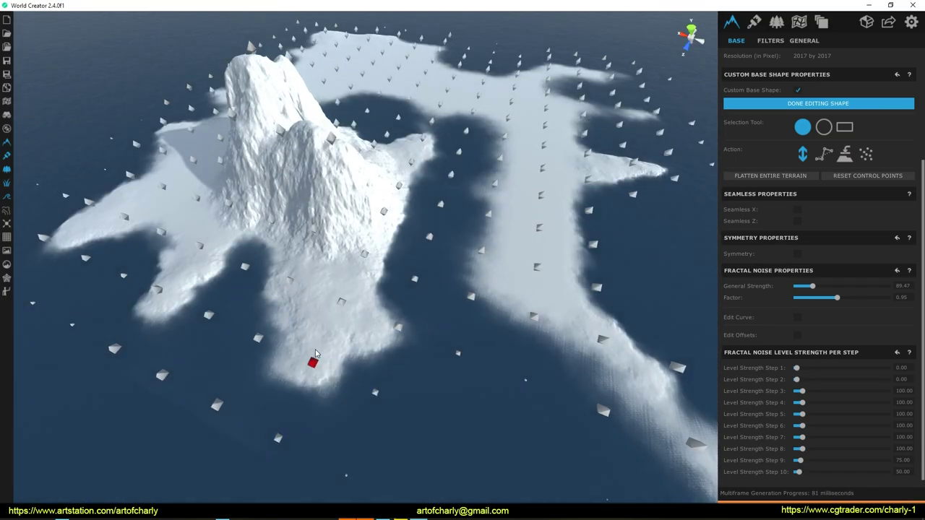
{"action": "right_click_drag", "start_coordinate": [315, 354], "coordinate": [249, 304]}
{"action": "left_click_drag", "start_coordinate": [250, 299], "coordinate": [246, 308]}
Step: Raise single control points on the broad flat land across the bay from the mountain into a rugged hill
{"action": "right_click_drag", "start_coordinate": [393, 279], "coordinate": [467, 201]}
{"action": "left_click_drag", "start_coordinate": [527, 206], "coordinate": [530, 192]}
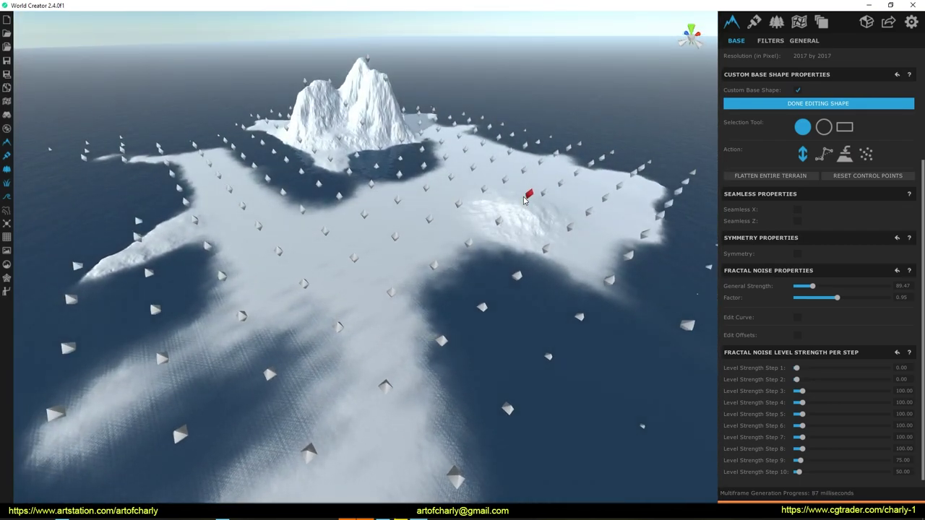
{"action": "left_click", "coordinate": [823, 127]}
{"action": "left_click", "coordinate": [803, 127]}
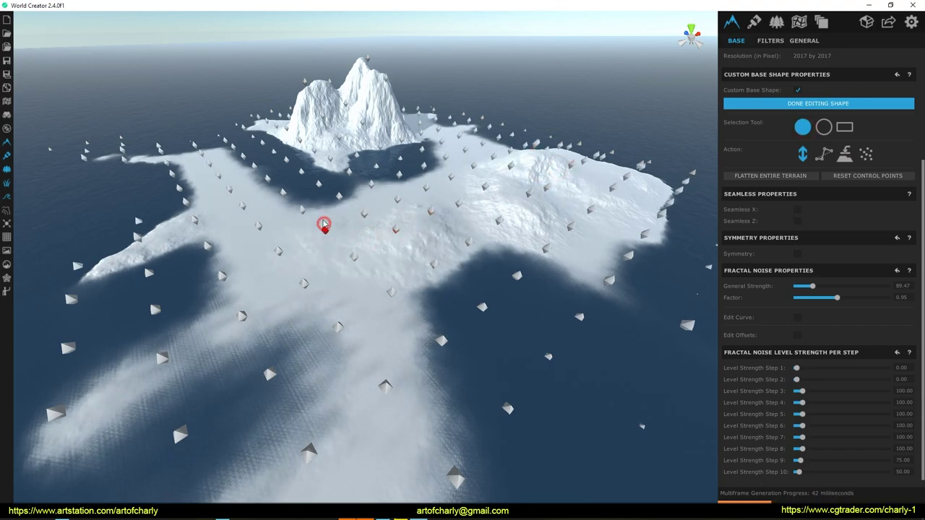
Step: Raise single control points in the island's middle and on the opposite peninsula to form additional hills and ridges
{"action": "right_click_drag", "start_coordinate": [444, 199], "coordinate": [399, 255]}
{"action": "left_click_drag", "start_coordinate": [303, 182], "coordinate": [282, 139]}
{"action": "left_click_drag", "start_coordinate": [522, 250], "coordinate": [539, 216]}
{"action": "right_click_drag", "start_coordinate": [539, 231], "coordinate": [599, 249]}
{"action": "right_click_drag", "start_coordinate": [636, 405], "coordinate": [506, 310]}
{"action": "left_click_drag", "start_coordinate": [498, 303], "coordinate": [467, 253]}
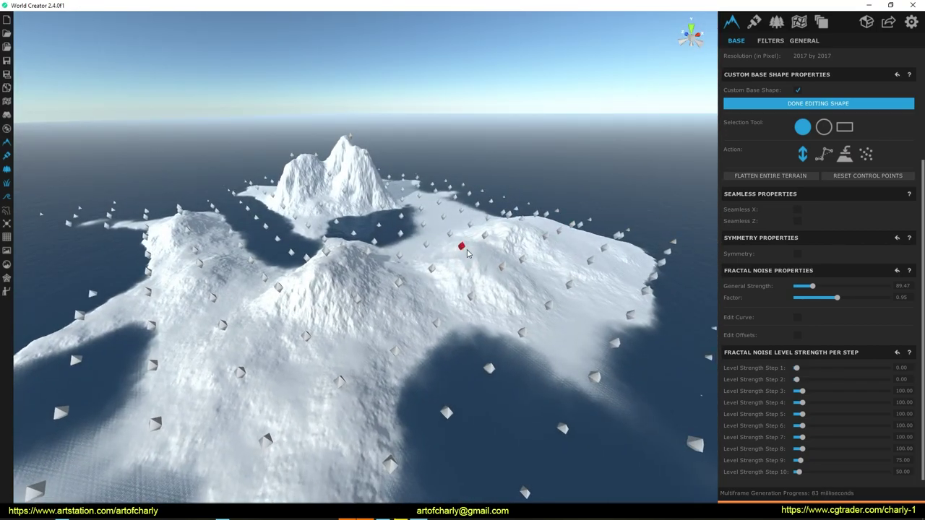
Step: Raise single control points on the flat strip beside the inner bay and at the mountain's foot into uneven ground
{"action": "right_click_drag", "start_coordinate": [520, 224], "coordinate": [479, 297]}
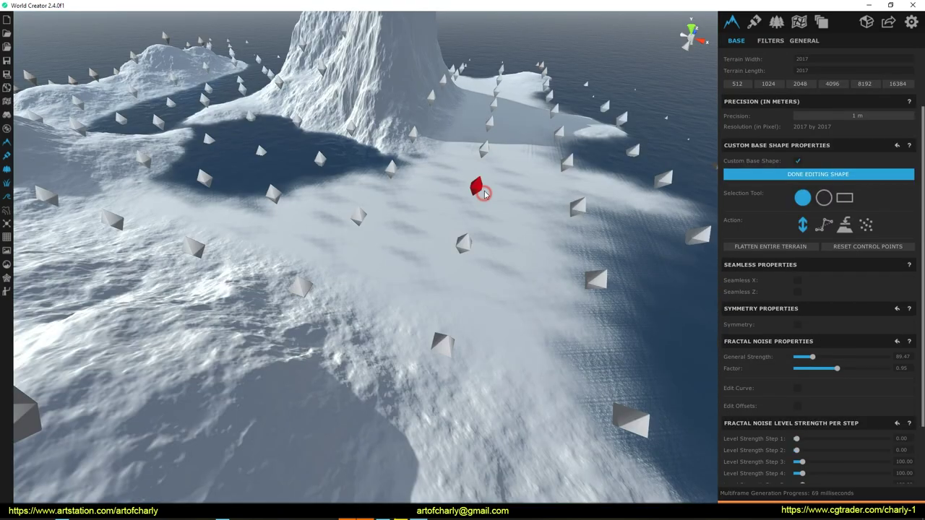
{"action": "left_click_drag", "start_coordinate": [482, 192], "coordinate": [482, 191]}
{"action": "left_click_drag", "start_coordinate": [465, 243], "coordinate": [465, 239]}
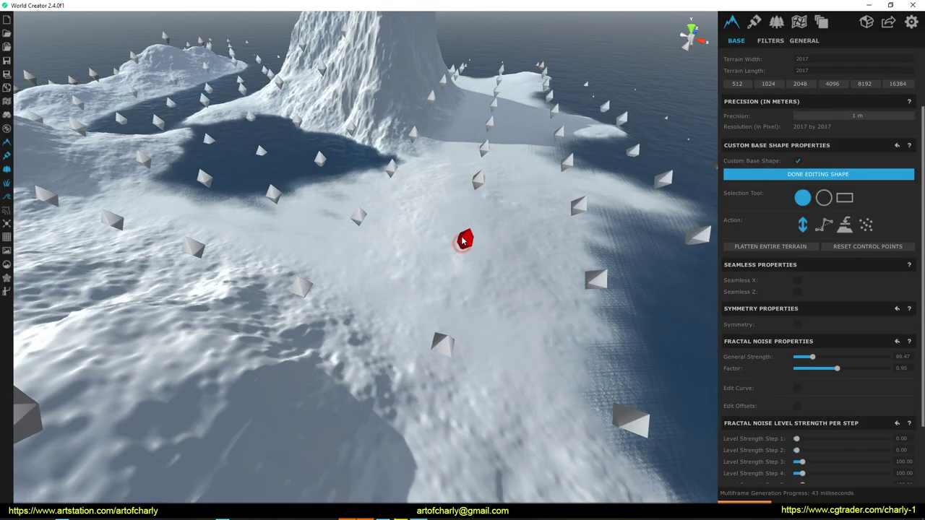
{"action": "left_click_drag", "start_coordinate": [483, 126], "coordinate": [502, 98]}
{"action": "mouse_move", "coordinate": [442, 84]}
{"action": "left_mouse_down"}
{"action": "mouse_move", "coordinate": [447, 63]}
{"action": "mouse_move", "coordinate": [437, 68]}
{"action": "left_mouse_up"}
{"action": "left_click_drag", "start_coordinate": [489, 113], "coordinate": [496, 98]}
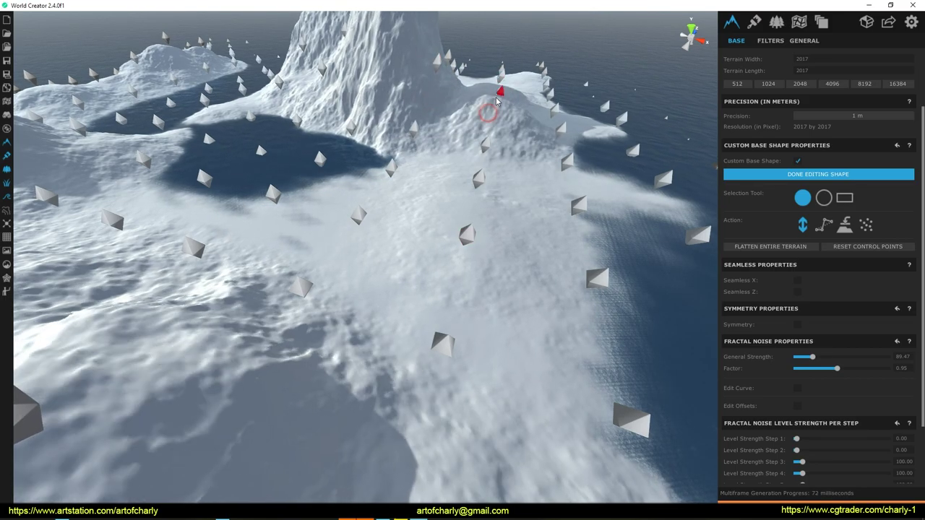
Step: Extend the coast below the rugged hill into a small headland with single control points, and finish editing the base shape
{"action": "scroll", "coordinate": [421, 171], "scroll_direction": "down", "scroll_amount": 10}
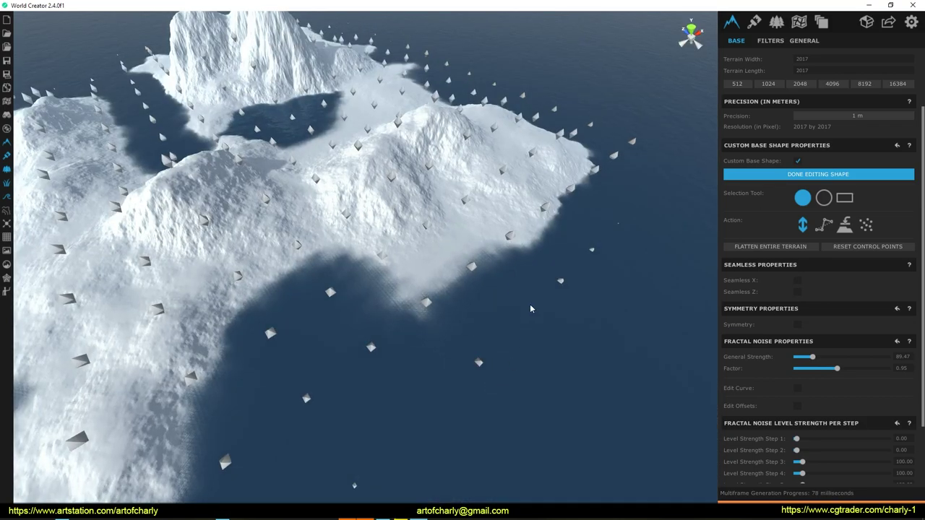
{"action": "left_click_drag", "start_coordinate": [496, 278], "coordinate": [497, 268]}
{"action": "left_click_drag", "start_coordinate": [554, 280], "coordinate": [558, 275]}
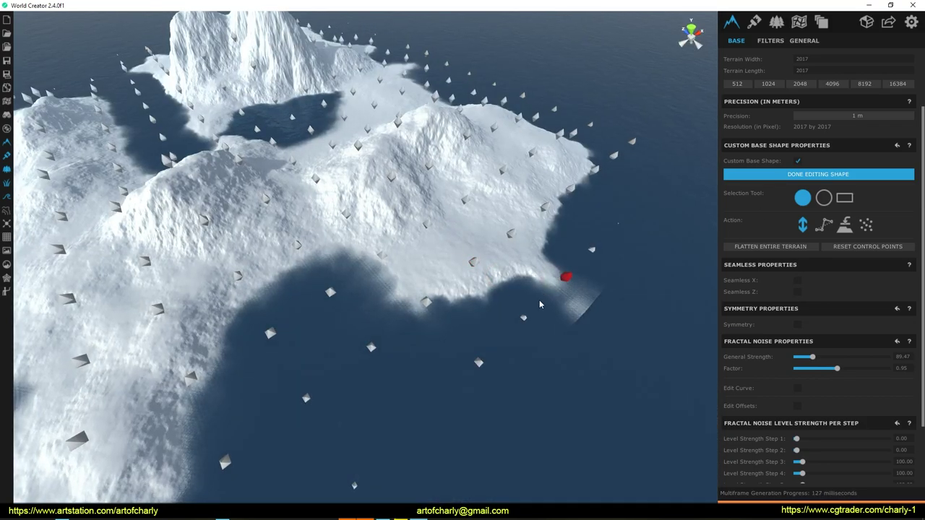
{"action": "left_click_drag", "start_coordinate": [536, 308], "coordinate": [534, 319]}
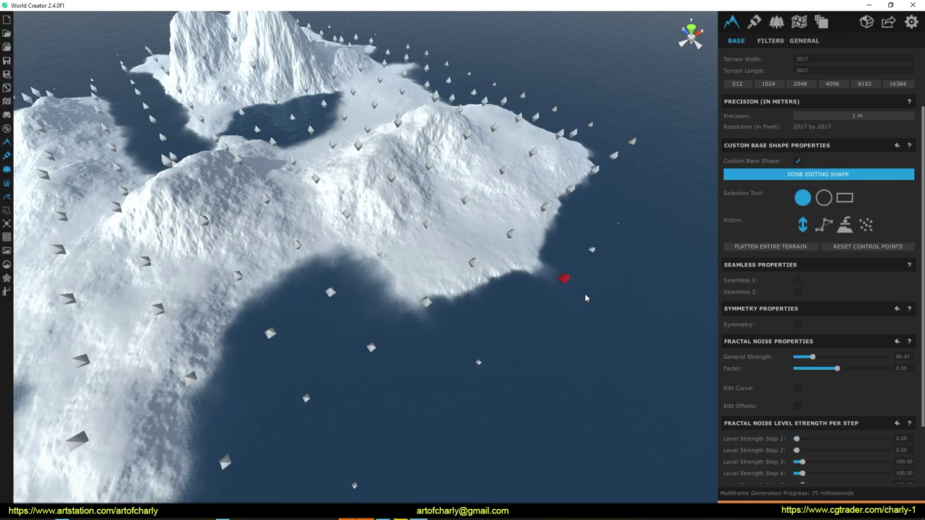
{"action": "right_click_drag", "start_coordinate": [413, 313], "coordinate": [367, 293]}
{"action": "left_click", "coordinate": [775, 178]}
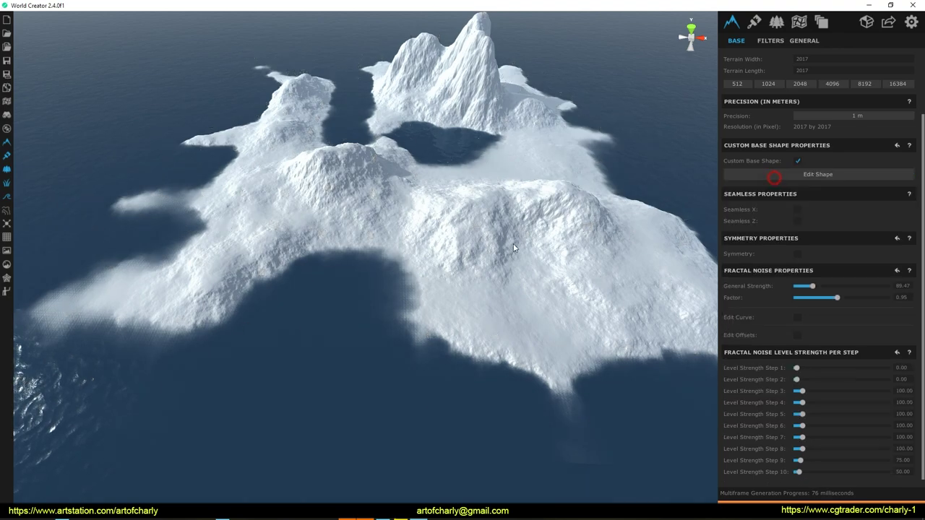
Step: Add a new area to the terrain and fit it to the full terrain size
{"action": "right_click_drag", "start_coordinate": [546, 236], "coordinate": [491, 244]}
{"action": "key", "text": "a"}
{"action": "key", "text": "w"}
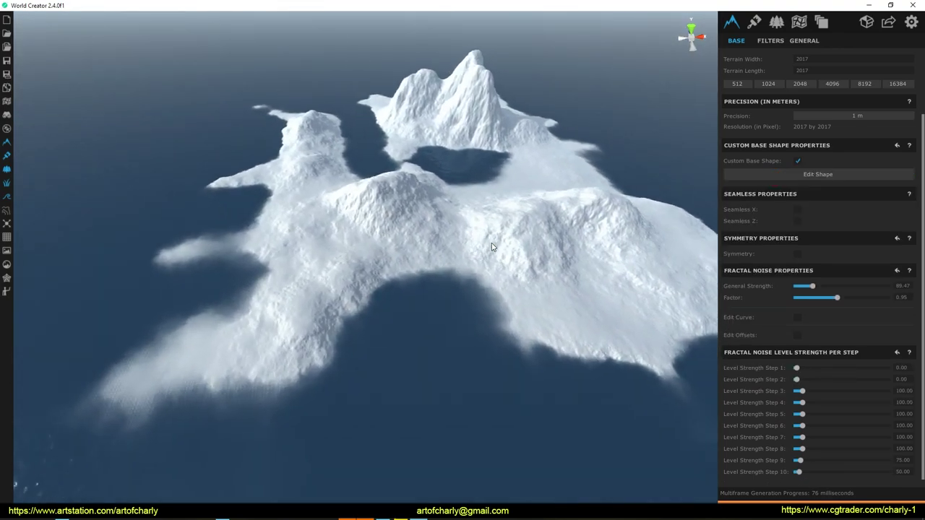
{"action": "right_click_drag", "start_coordinate": [570, 265], "coordinate": [578, 270]}
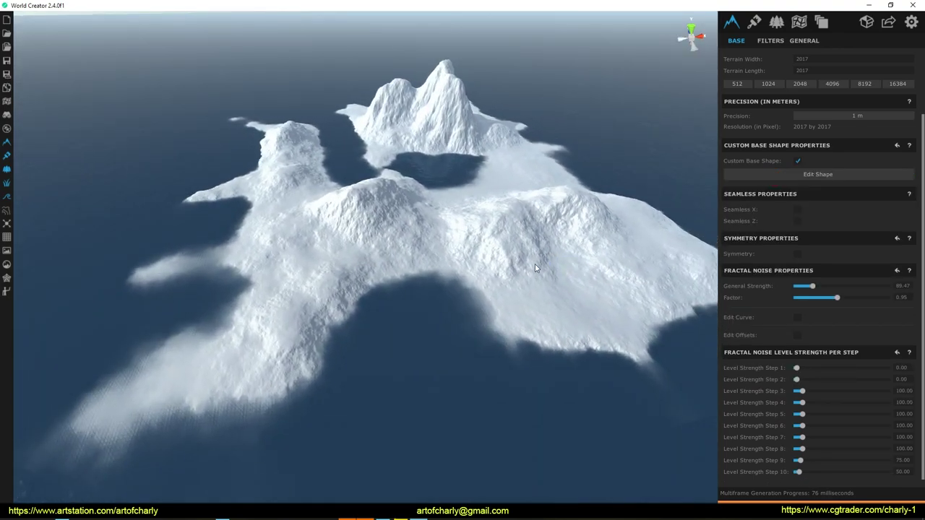
{"action": "left_click", "coordinate": [798, 23]}
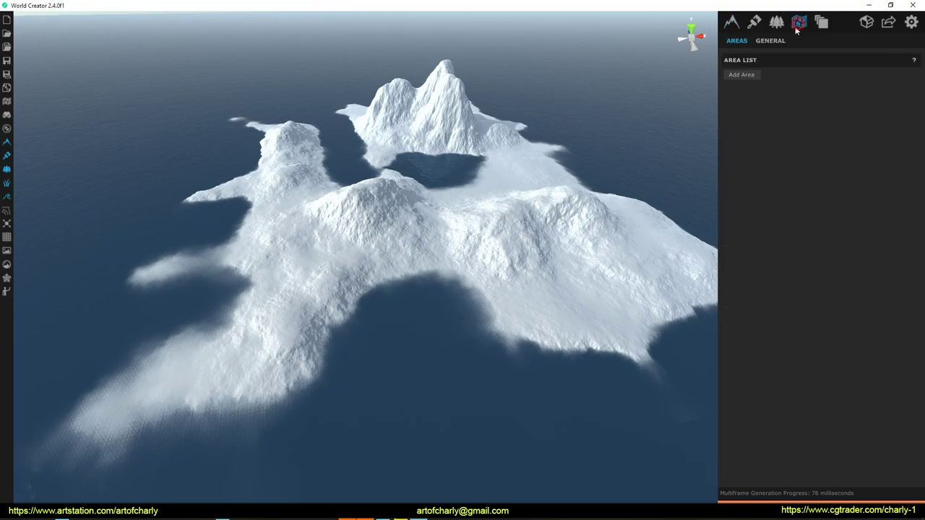
{"action": "left_click", "coordinate": [750, 77]}
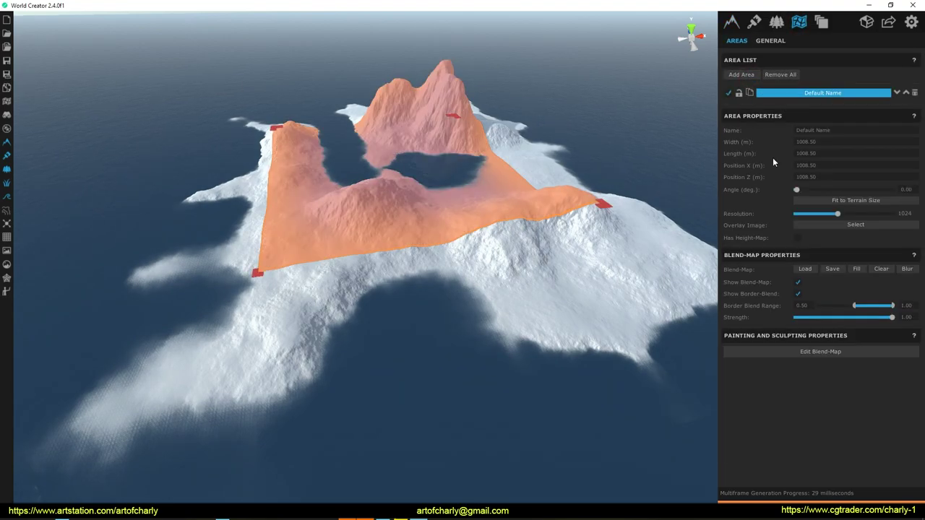
{"action": "left_click", "coordinate": [852, 205]}
{"action": "right_click_drag", "start_coordinate": [455, 259], "coordinate": [482, 250]}
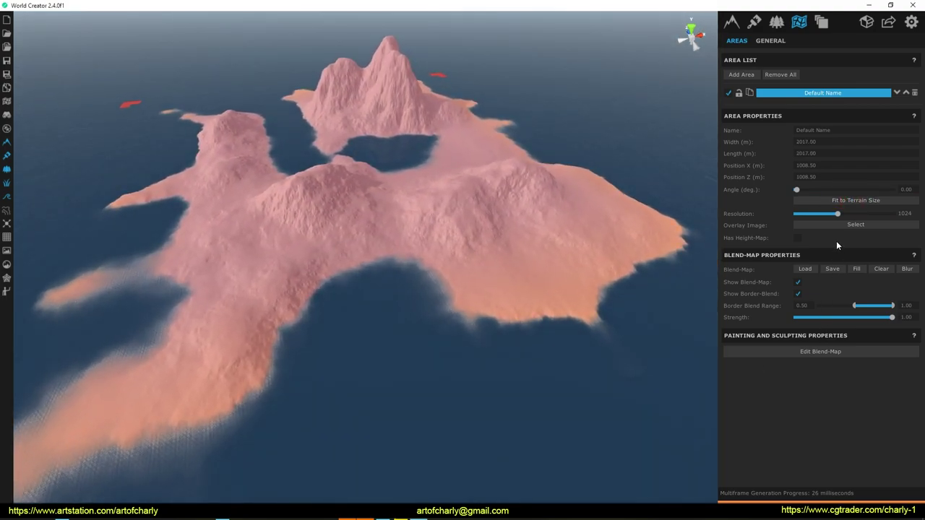
Step: Shrink the area to the outer headland's coastal strip, about 984 m by 331 m, and give it a height map
{"action": "left_click", "coordinate": [797, 239]}
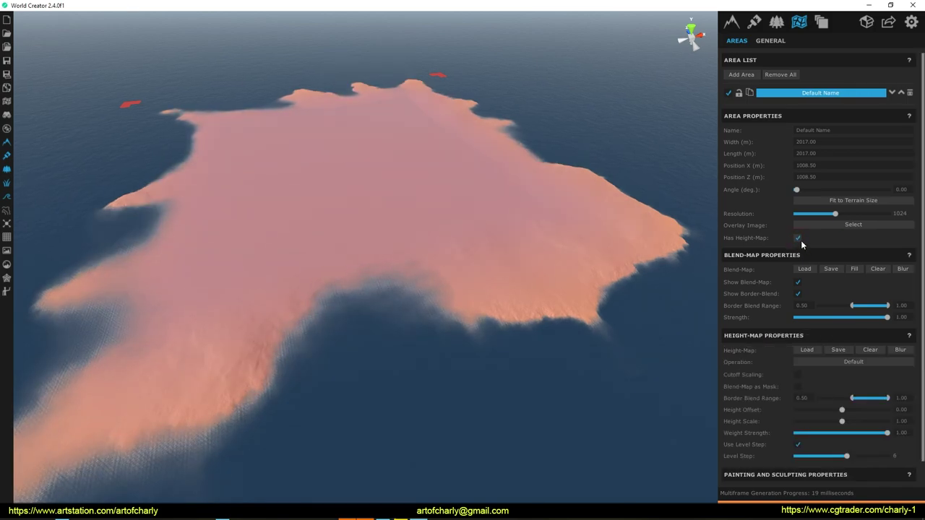
{"action": "left_click", "coordinate": [800, 240]}
{"action": "left_click_drag", "start_coordinate": [148, 143], "coordinate": [443, 312]}
{"action": "right_click_drag", "start_coordinate": [443, 312], "coordinate": [501, 321]}
{"action": "key", "text": "w"}
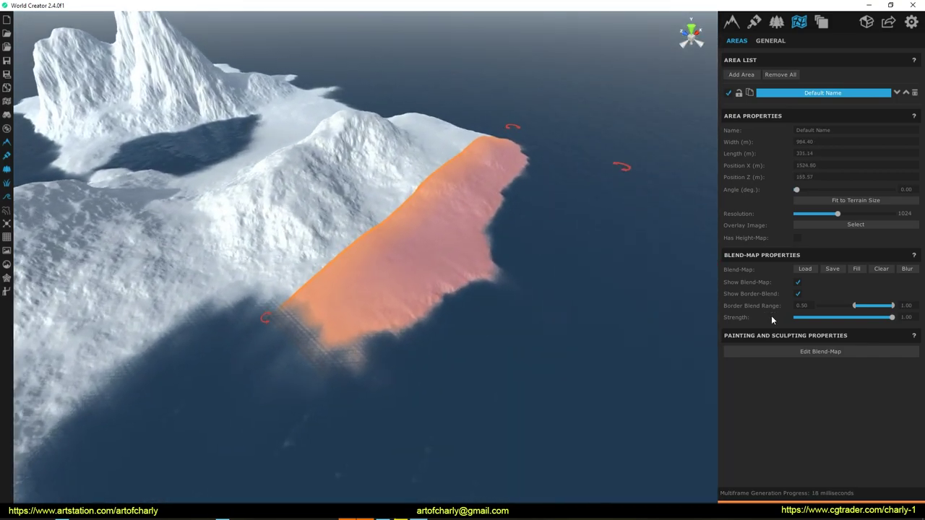
{"action": "left_click", "coordinate": [800, 240]}
{"action": "right_click_drag", "start_coordinate": [664, 276], "coordinate": [636, 270]}
{"action": "key", "text": "w"}
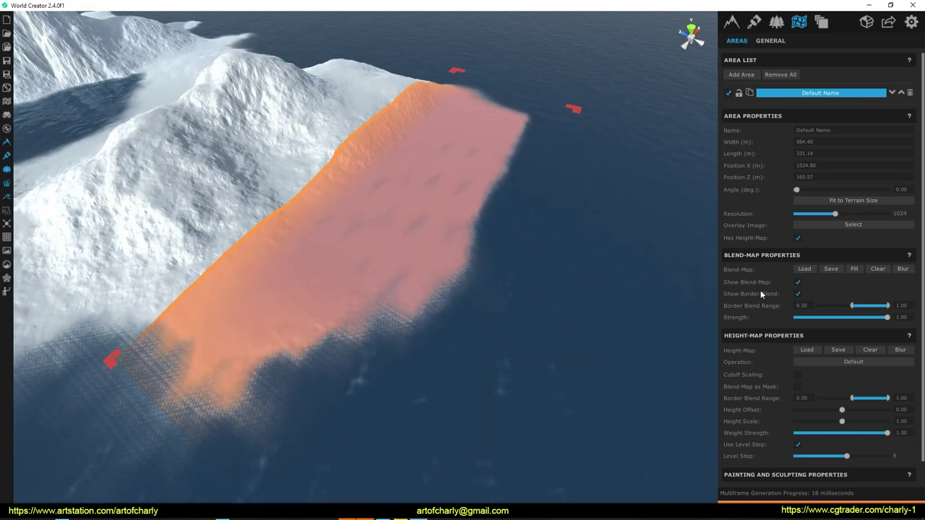
Step: Start editing the area's height map and raise rugged rocks across the headland with the textured rock brush
{"action": "scroll", "coordinate": [761, 365], "scroll_direction": "down", "scroll_amount": 1}
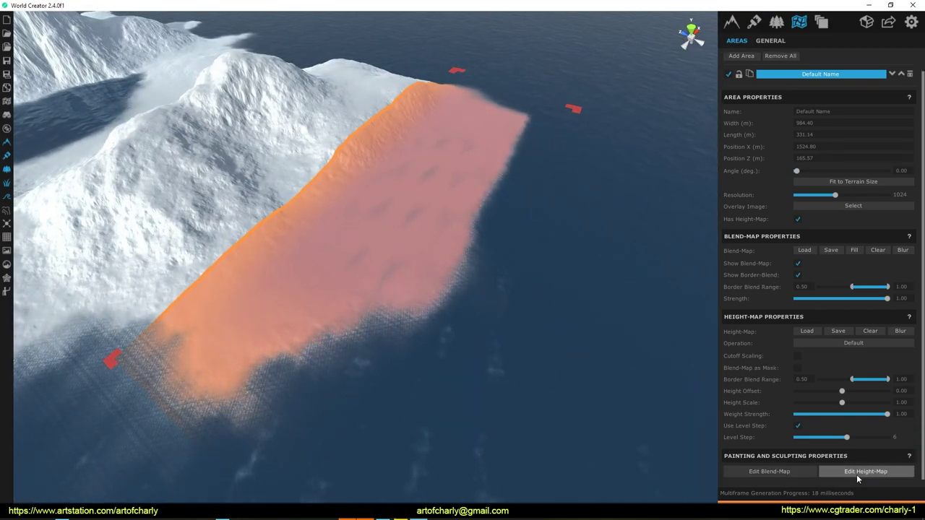
{"action": "scroll", "coordinate": [741, 416], "scroll_direction": "down", "scroll_amount": 5}
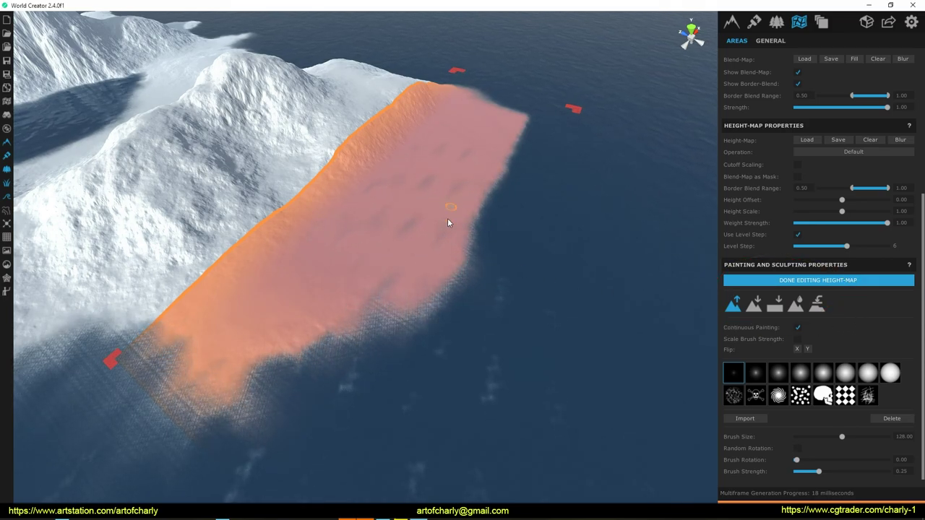
{"action": "scroll", "coordinate": [438, 240], "scroll_direction": "up", "scroll_amount": 2}
{"action": "scroll", "coordinate": [405, 246], "scroll_direction": "down", "scroll_amount": 1}
{"action": "scroll", "coordinate": [392, 247], "scroll_direction": "up", "scroll_amount": 5, "text": "shift"}
{"action": "left_click", "coordinate": [889, 372]}
{"action": "scroll", "coordinate": [388, 232], "scroll_direction": "down", "scroll_amount": 5, "text": "shift"}
{"action": "left_click", "coordinate": [739, 395]}
{"action": "mouse_move", "coordinate": [477, 249]}
{"action": "left_mouse_down"}
{"action": "mouse_move", "coordinate": [337, 238]}
{"action": "mouse_move", "coordinate": [306, 131]}
{"action": "mouse_move", "coordinate": [296, 202]}
{"action": "left_mouse_up"}
{"action": "right_click_drag", "start_coordinate": [466, 140], "coordinate": [424, 153]}
{"action": "left_click_drag", "start_coordinate": [426, 157], "coordinate": [506, 189]}
{"action": "mouse_move", "coordinate": [599, 145]}
{"action": "right_mouse_down"}
{"action": "mouse_move", "coordinate": [588, 99]}
{"action": "mouse_move", "coordinate": [578, 99]}
{"action": "mouse_move", "coordinate": [544, 183]}
{"action": "right_mouse_up"}
Step: Raise more ground along the headland's shore with a soft round brush at size 126 and strength 0.09
{"action": "left_click", "coordinate": [822, 373]}
{"action": "mouse_move", "coordinate": [565, 233]}
{"action": "left_mouse_down"}
{"action": "mouse_move", "coordinate": [435, 267]}
{"action": "mouse_move", "coordinate": [555, 284]}
{"action": "mouse_move", "coordinate": [452, 276]}
{"action": "left_mouse_up"}
{"action": "mouse_move", "coordinate": [440, 276]}
{"action": "right_mouse_down"}
{"action": "mouse_move", "coordinate": [413, 328]}
{"action": "mouse_move", "coordinate": [428, 325]}
{"action": "right_mouse_up"}
{"action": "left_click_drag", "start_coordinate": [639, 298], "coordinate": [502, 314]}
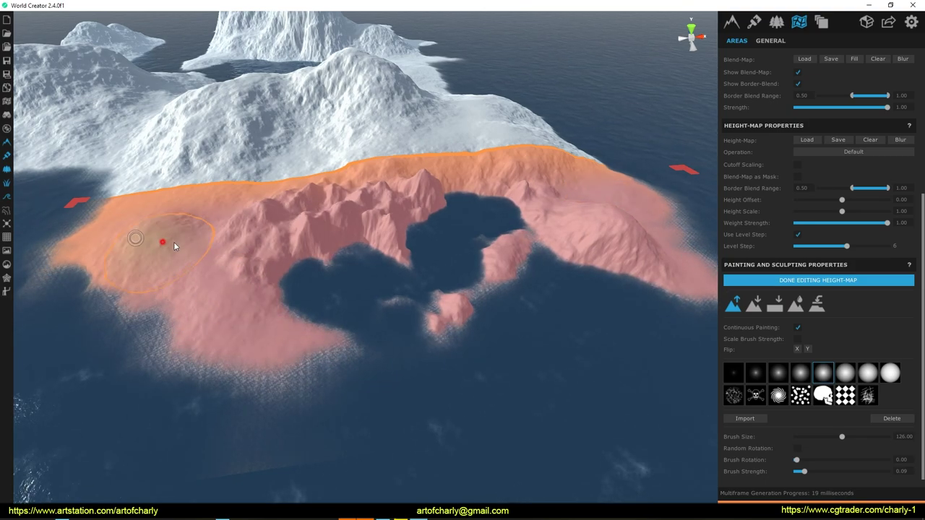
{"action": "right_click_drag", "start_coordinate": [384, 189], "coordinate": [394, 205]}
{"action": "left_click_drag", "start_coordinate": [316, 217], "coordinate": [301, 226]}
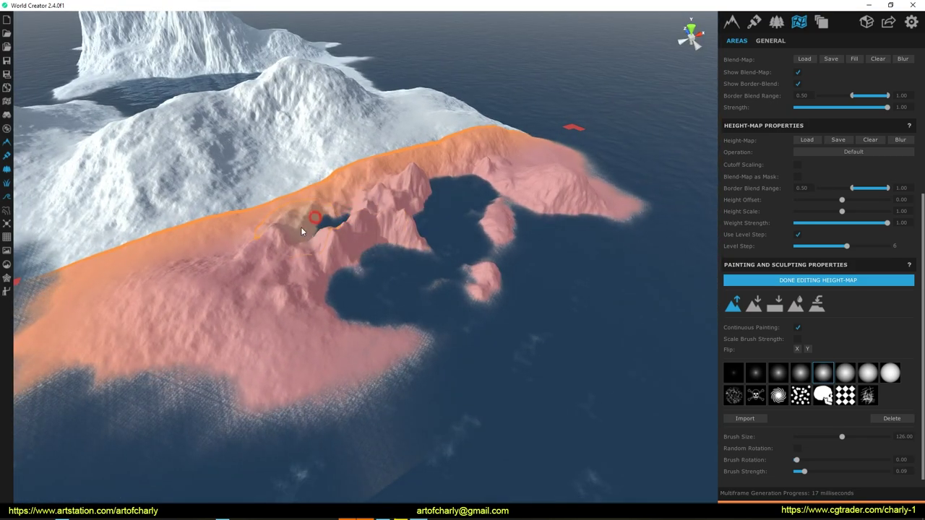
Step: Switch to the flatten brush and finish editing the height map
{"action": "left_click", "coordinate": [774, 304]}
{"action": "mouse_move", "coordinate": [435, 235]}
{"action": "right_mouse_down"}
{"action": "mouse_move", "coordinate": [353, 260]}
{"action": "mouse_move", "coordinate": [408, 267]}
{"action": "mouse_move", "coordinate": [381, 288]}
{"action": "mouse_move", "coordinate": [347, 278]}
{"action": "mouse_move", "coordinate": [405, 271]}
{"action": "mouse_move", "coordinate": [241, 321]}
{"action": "right_mouse_up"}
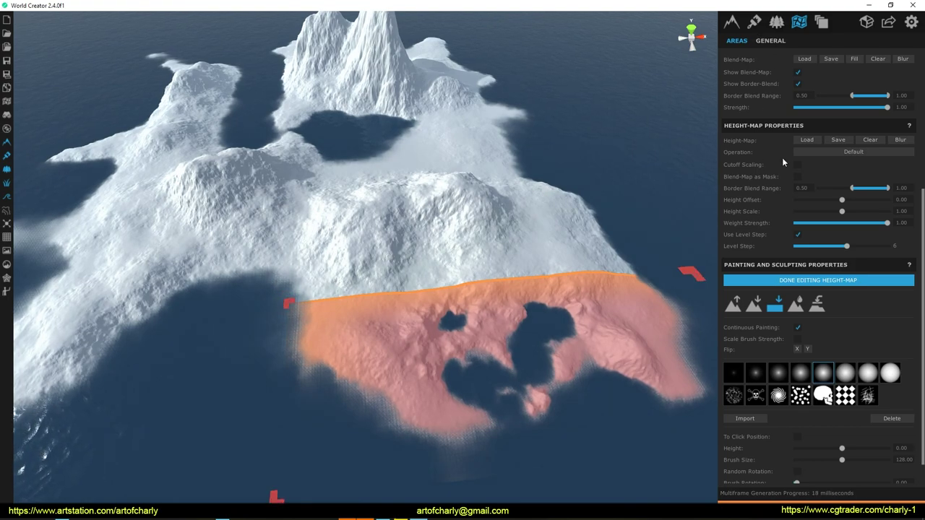
{"action": "scroll", "coordinate": [777, 174], "scroll_direction": "up", "scroll_amount": 5}
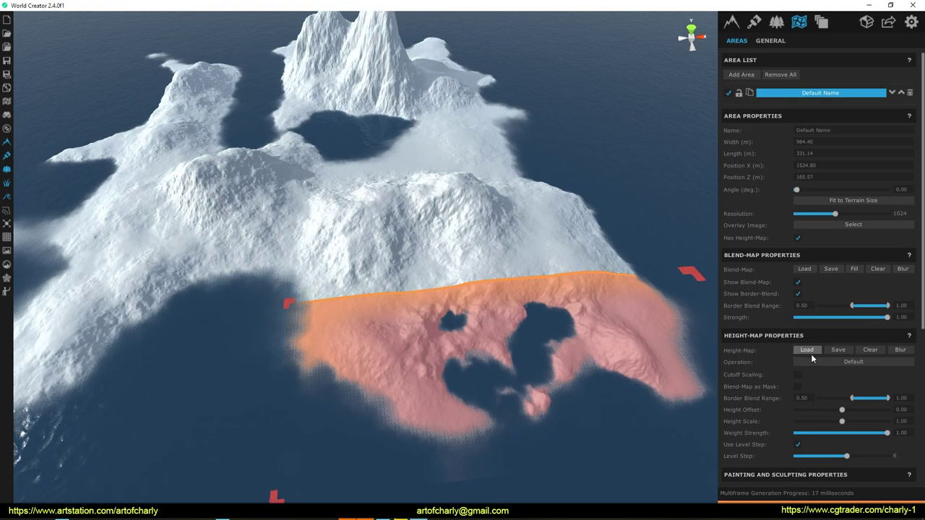
{"action": "scroll", "coordinate": [813, 369], "scroll_direction": "down", "scroll_amount": 3}
{"action": "left_click", "coordinate": [810, 258]}
Step: Move the area's corner handles outward so it covers the headland's full width and more of the adjoining slope
{"action": "left_click_drag", "start_coordinate": [286, 305], "coordinate": [185, 313]}
{"action": "right_click_drag", "start_coordinate": [311, 311], "coordinate": [381, 309]}
{"action": "mouse_move", "coordinate": [588, 293]}
{"action": "left_mouse_down"}
{"action": "mouse_move", "coordinate": [625, 318]}
{"action": "mouse_move", "coordinate": [591, 291]}
{"action": "mouse_move", "coordinate": [571, 292]}
{"action": "left_mouse_up"}
{"action": "right_click_drag", "start_coordinate": [571, 292], "coordinate": [460, 327]}
{"action": "left_click_drag", "start_coordinate": [666, 360], "coordinate": [663, 345]}
{"action": "right_click_drag", "start_coordinate": [662, 345], "coordinate": [385, 335]}
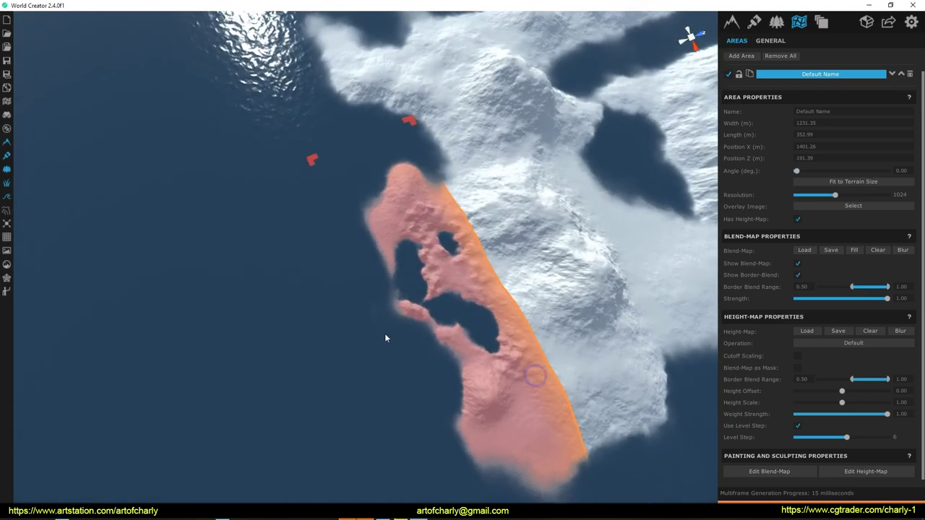
{"action": "left_click_drag", "start_coordinate": [312, 160], "coordinate": [324, 159]}
{"action": "right_click_drag", "start_coordinate": [324, 159], "coordinate": [410, 193]}
Step: Create a terrain filter layer and add the Mountains filter from the Hills category with its default settings
{"action": "left_click", "coordinate": [732, 23]}
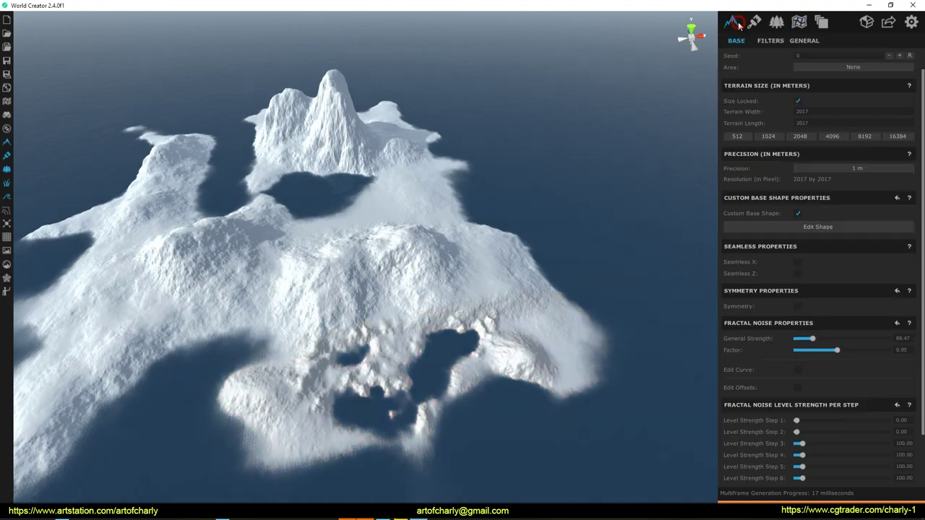
{"action": "right_click_drag", "start_coordinate": [293, 231], "coordinate": [443, 250]}
{"action": "scroll", "coordinate": [407, 236], "scroll_direction": "up", "scroll_amount": 3}
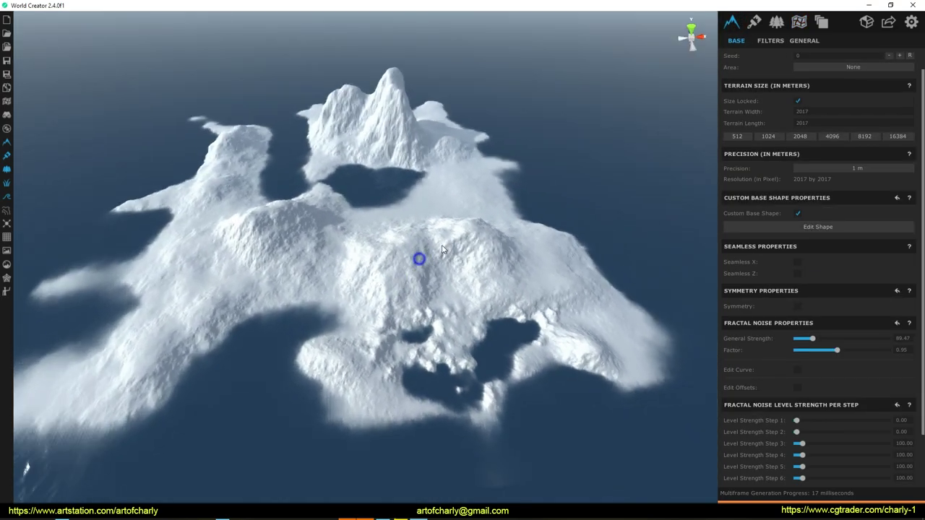
{"action": "scroll", "coordinate": [442, 248], "scroll_direction": "up", "scroll_amount": 3}
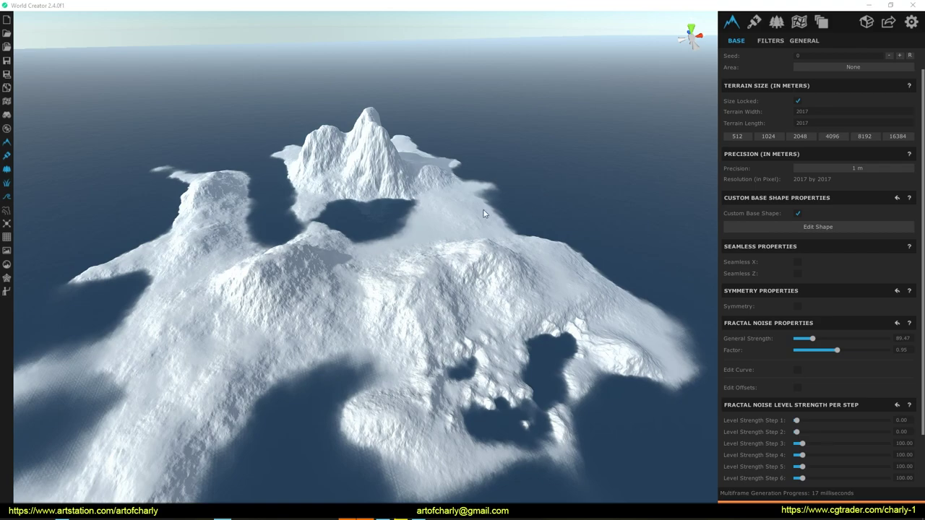
{"action": "right_click_drag", "start_coordinate": [465, 233], "coordinate": [459, 232]}
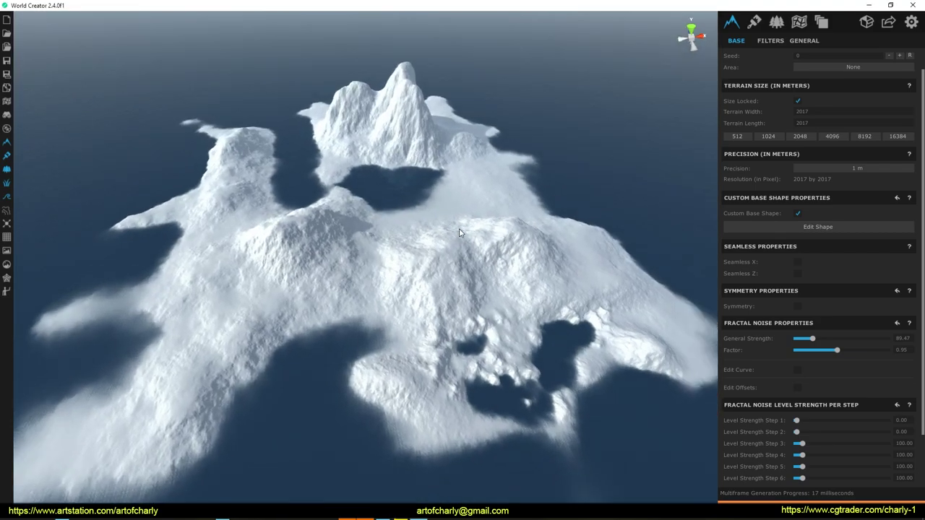
{"action": "left_click", "coordinate": [769, 44]}
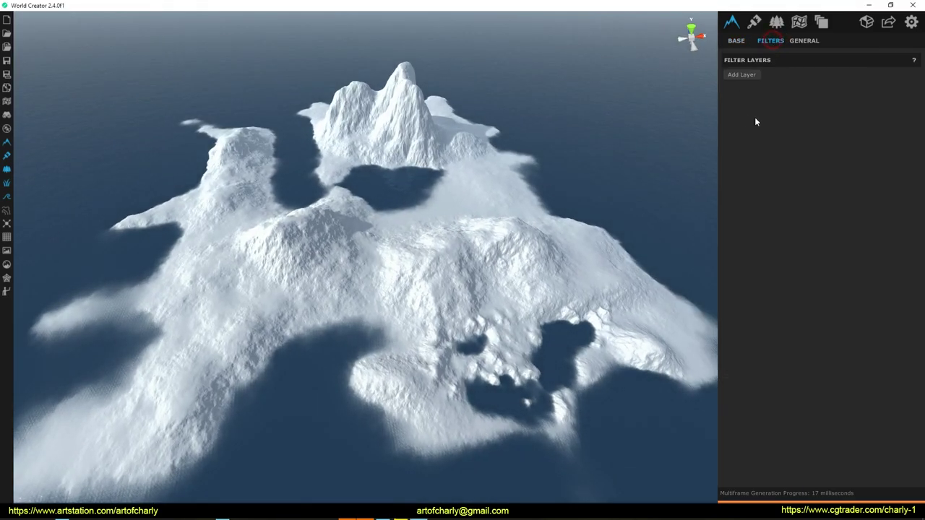
{"action": "left_click", "coordinate": [747, 76]}
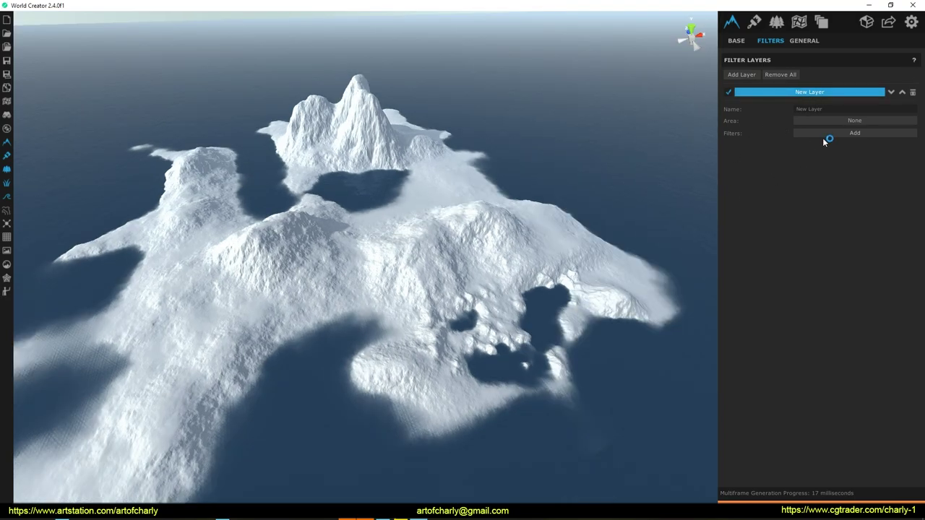
{"action": "left_click", "coordinate": [824, 133]}
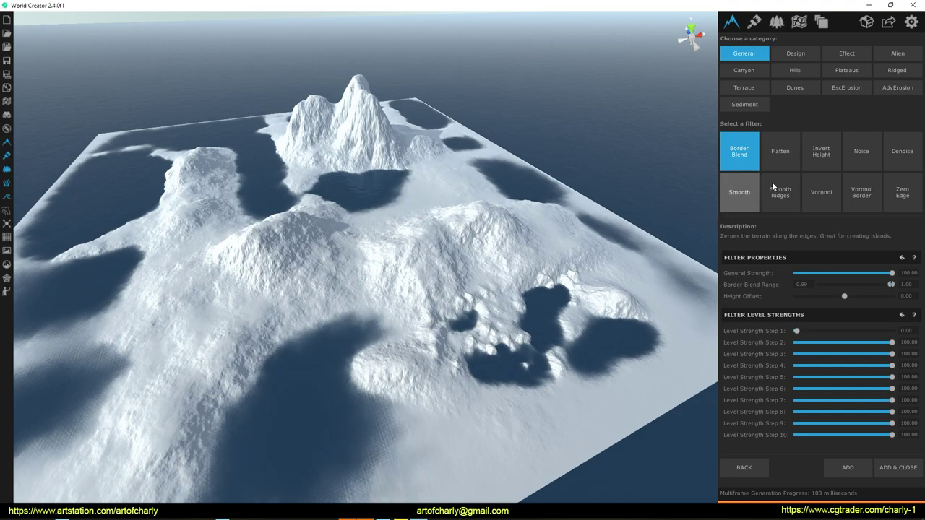
{"action": "left_click", "coordinate": [791, 72]}
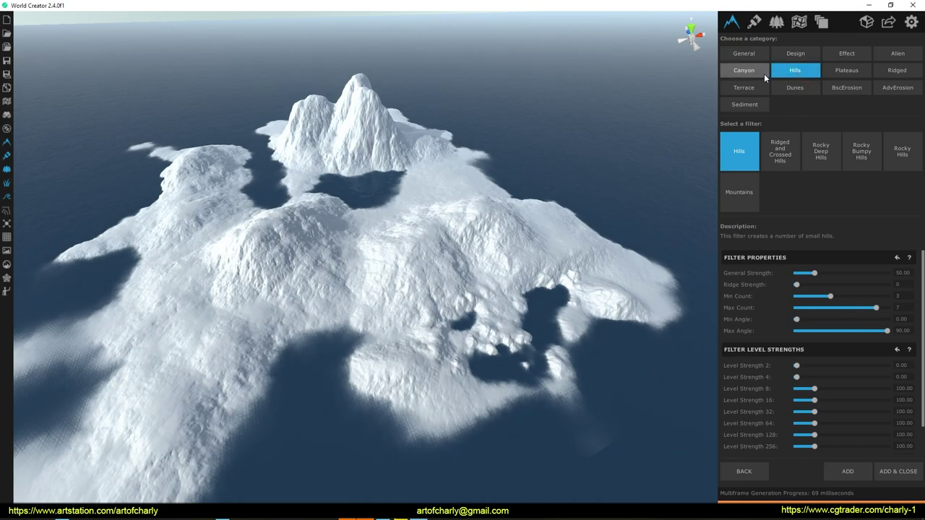
{"action": "left_click", "coordinate": [737, 194]}
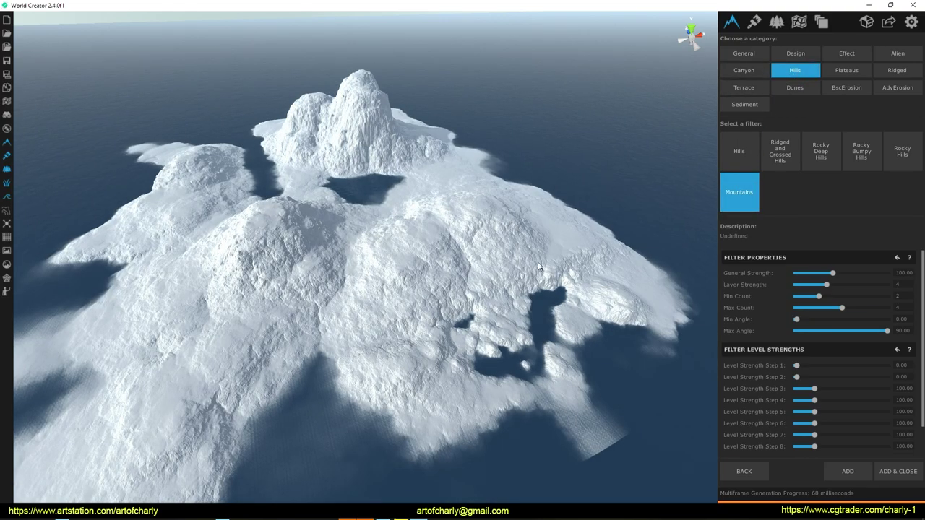
{"action": "left_click", "coordinate": [844, 473]}
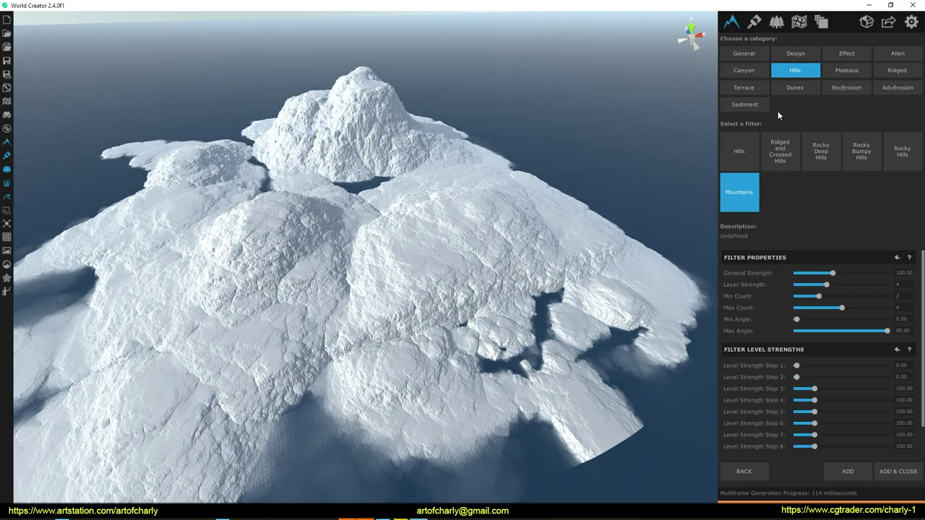
Step: Add the Sediment filter and the Erosion Fluvial filter from the basic erosion category to the layer
{"action": "left_click", "coordinate": [763, 106]}
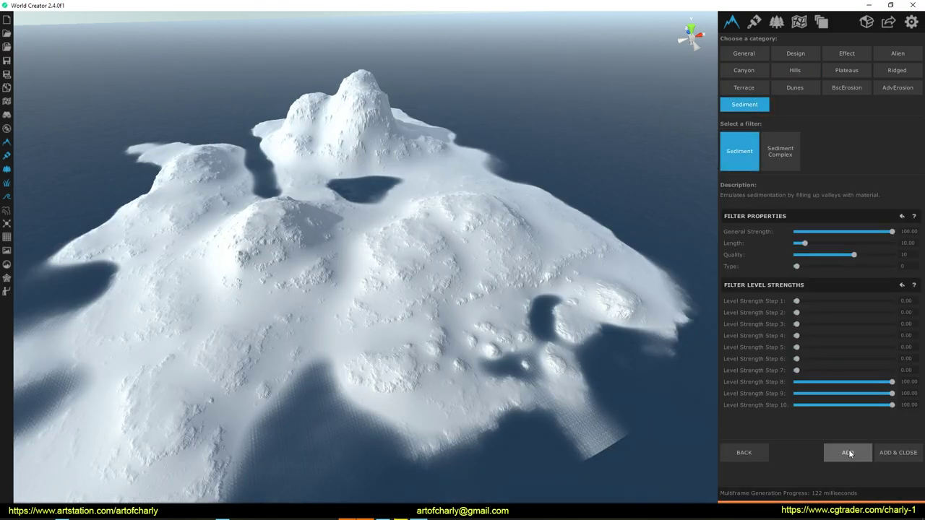
{"action": "left_click", "coordinate": [842, 87]}
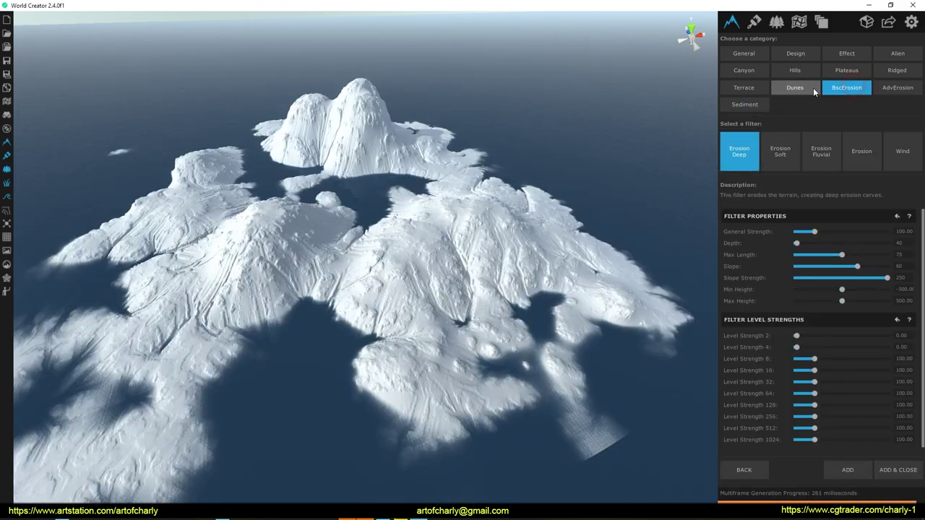
{"action": "left_click", "coordinate": [826, 152]}
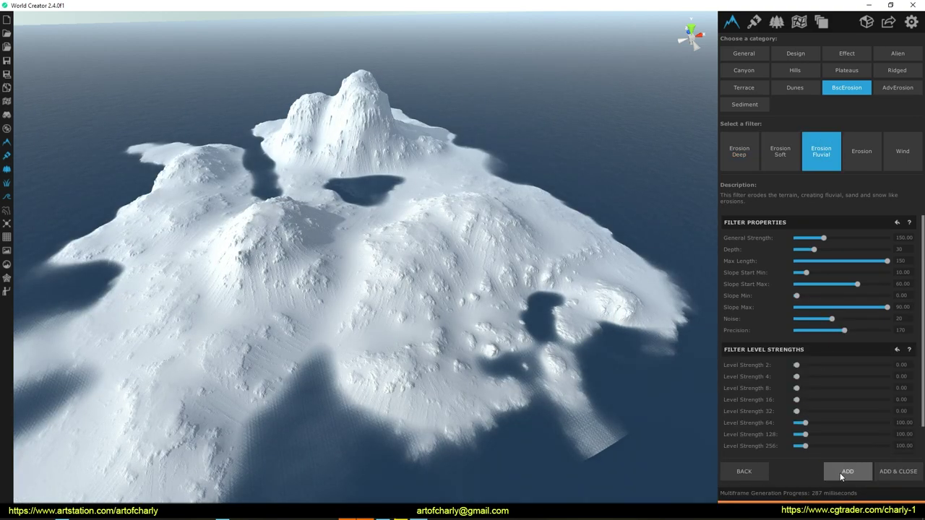
{"action": "left_click", "coordinate": [840, 472]}
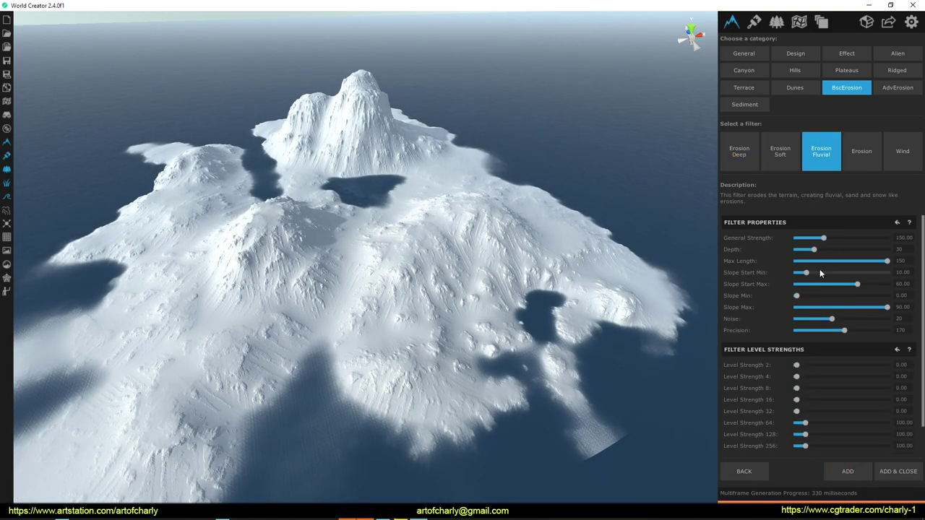
Step: Add the Canyon Eroded filter to the layer and return to the layer's filter list
{"action": "left_click", "coordinate": [743, 71]}
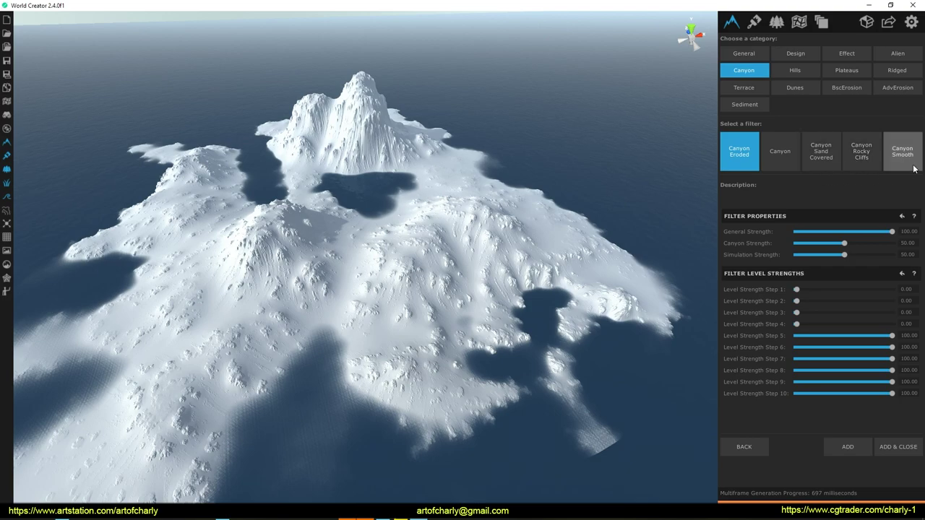
{"action": "left_click", "coordinate": [851, 447]}
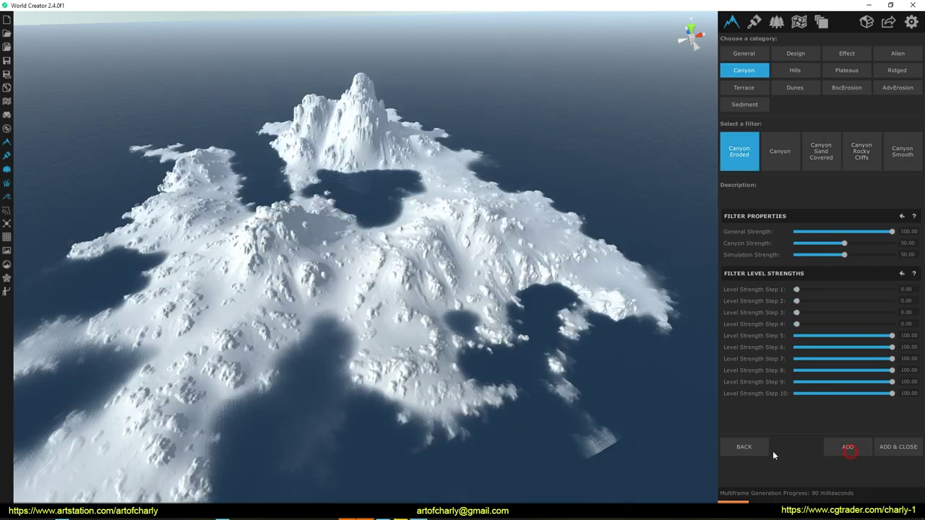
{"action": "left_click", "coordinate": [748, 446]}
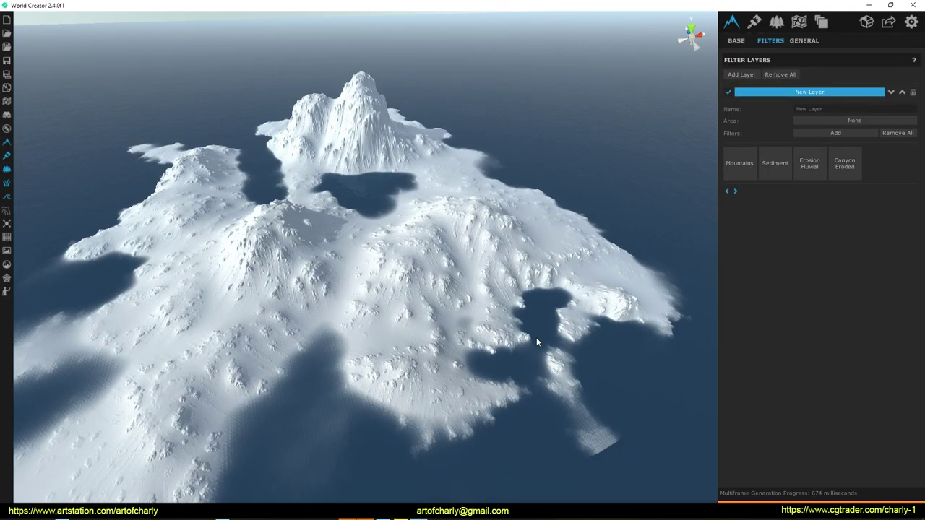
Step: Disable the Sediment, Erosion Fluvial and Canyon Eroded filters, leaving only the Mountains filter active in the layer
{"action": "left_click", "coordinate": [739, 163]}
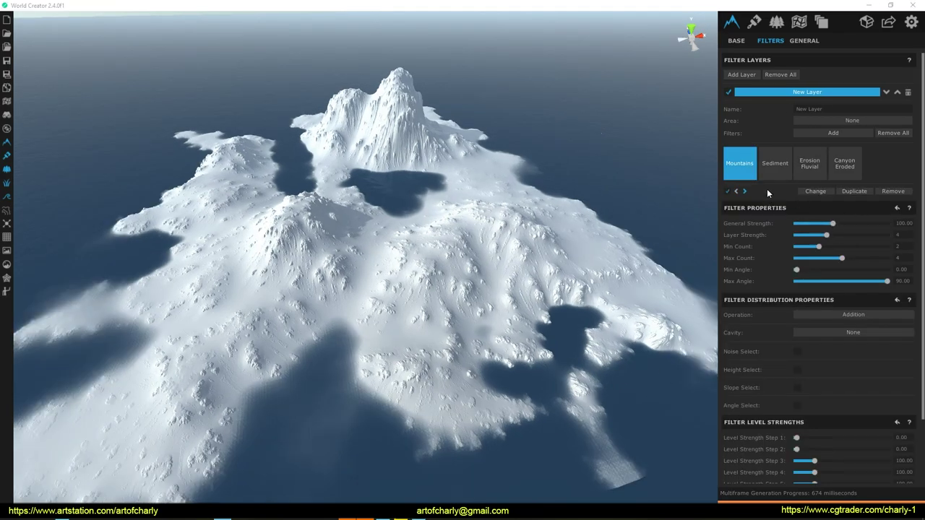
{"action": "left_click", "coordinate": [774, 164]}
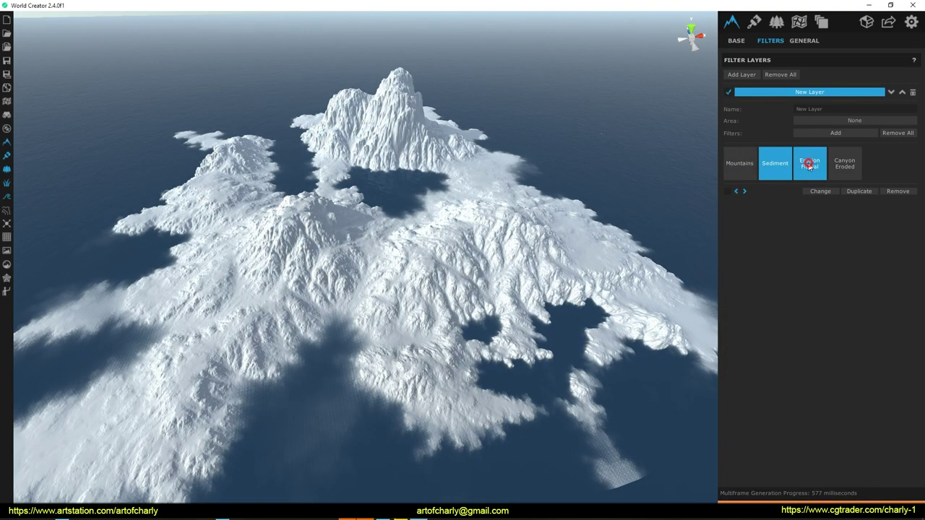
{"action": "left_click", "coordinate": [809, 163]}
{"action": "left_click", "coordinate": [844, 167]}
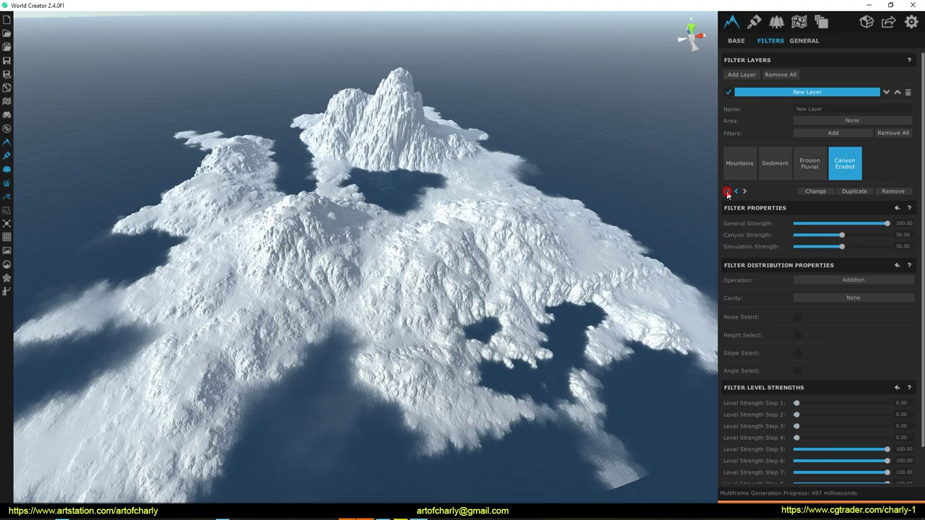
{"action": "left_click", "coordinate": [726, 192]}
Step: Try other Layer Strength and Max Count values on the Mountains filter and return both to 4
{"action": "left_click", "coordinate": [741, 165]}
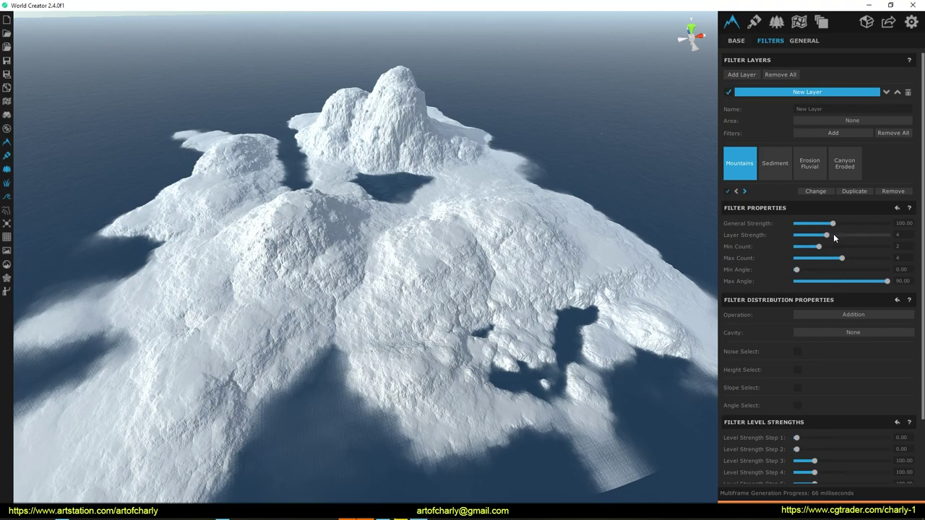
{"action": "mouse_move", "coordinate": [837, 237]}
{"action": "left_mouse_down"}
{"action": "mouse_move", "coordinate": [822, 237]}
{"action": "mouse_move", "coordinate": [836, 235]}
{"action": "left_mouse_up"}
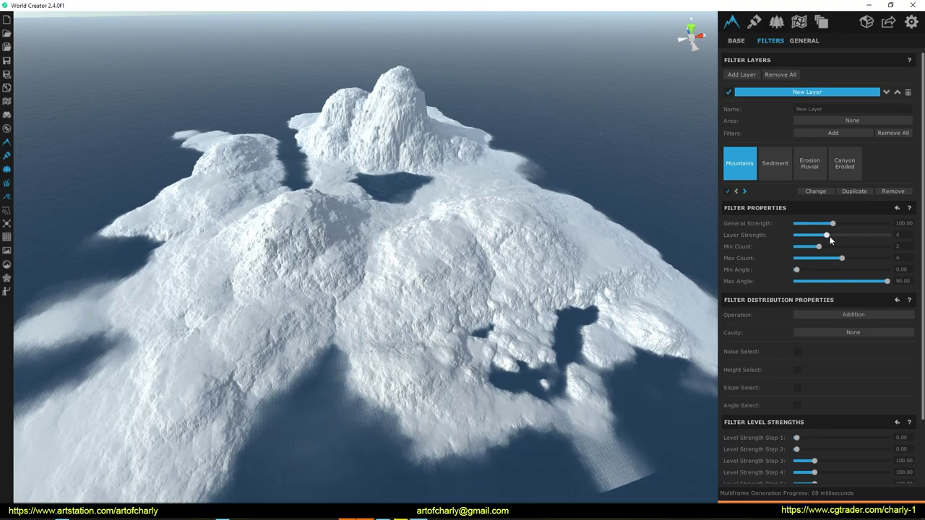
{"action": "mouse_move", "coordinate": [860, 260]}
{"action": "left_mouse_down"}
{"action": "mouse_move", "coordinate": [823, 260]}
{"action": "mouse_move", "coordinate": [844, 260]}
{"action": "left_mouse_up"}
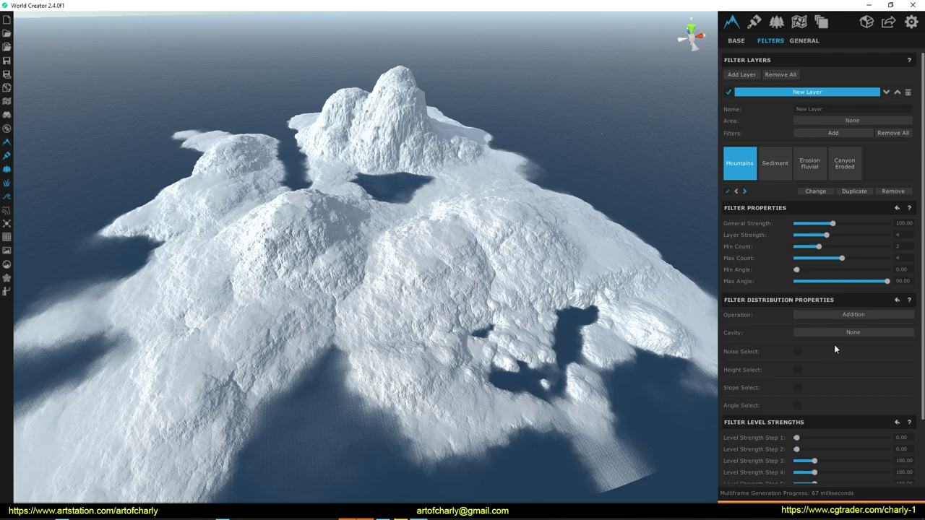
{"action": "scroll", "coordinate": [835, 369], "scroll_direction": "down", "scroll_amount": 2}
Step: Re-enable the Sediment filter and lower its General Strength to about 35.74
{"action": "left_click", "coordinate": [776, 93]}
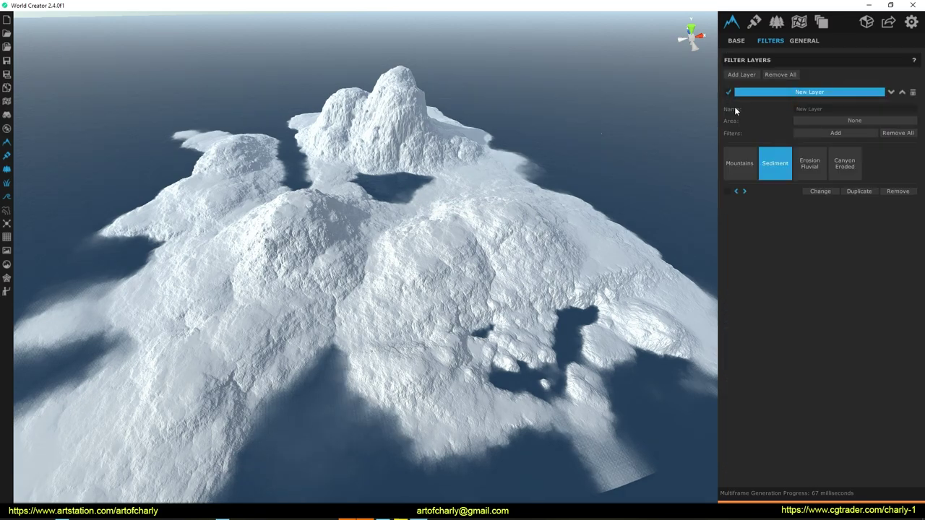
{"action": "left_click", "coordinate": [727, 194]}
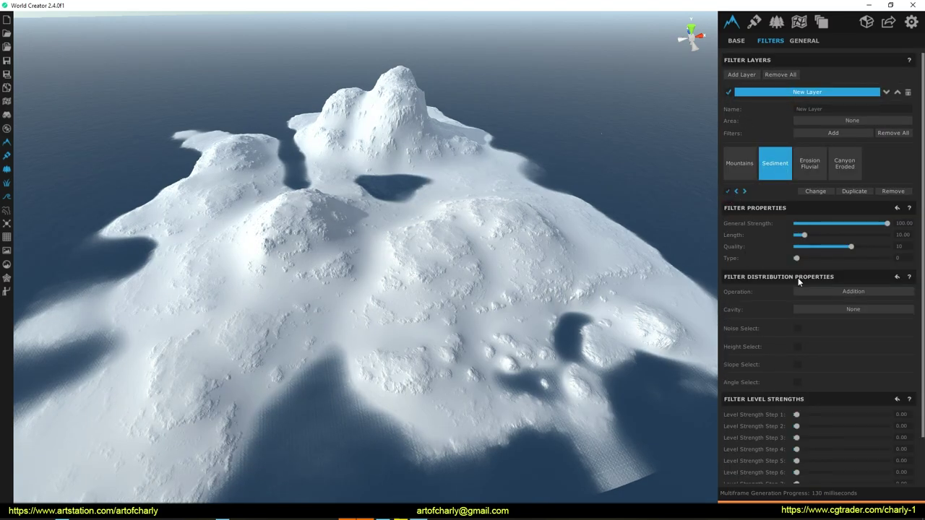
{"action": "left_click_drag", "start_coordinate": [887, 223], "coordinate": [829, 225]}
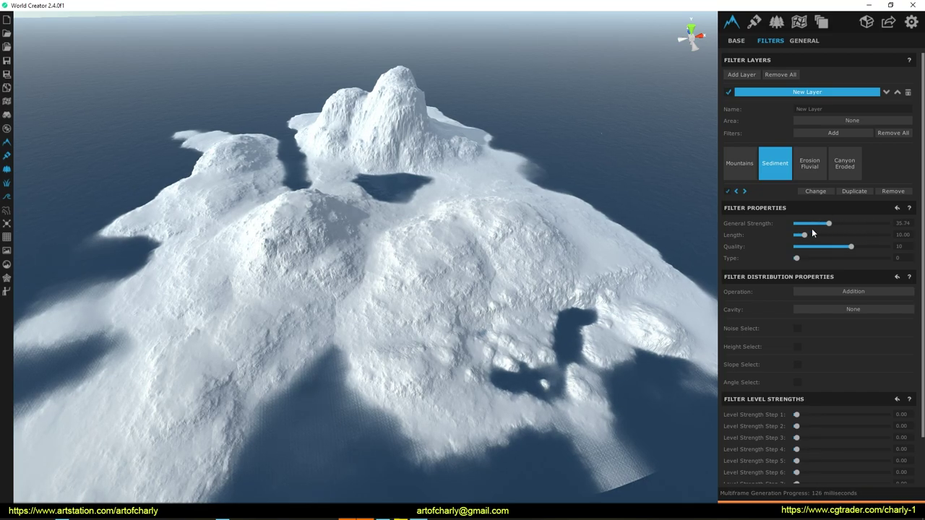
Step: Set the Sediment filter's Length to about 49.98, Quality to 8 and Type to 1
{"action": "left_click_drag", "start_coordinate": [808, 237], "coordinate": [845, 240]}
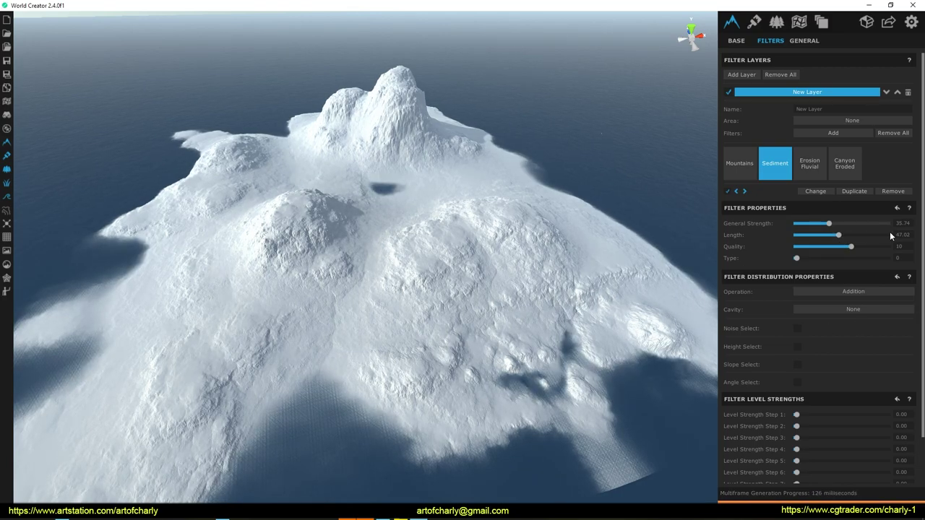
{"action": "left_click_drag", "start_coordinate": [836, 238], "coordinate": [829, 239]}
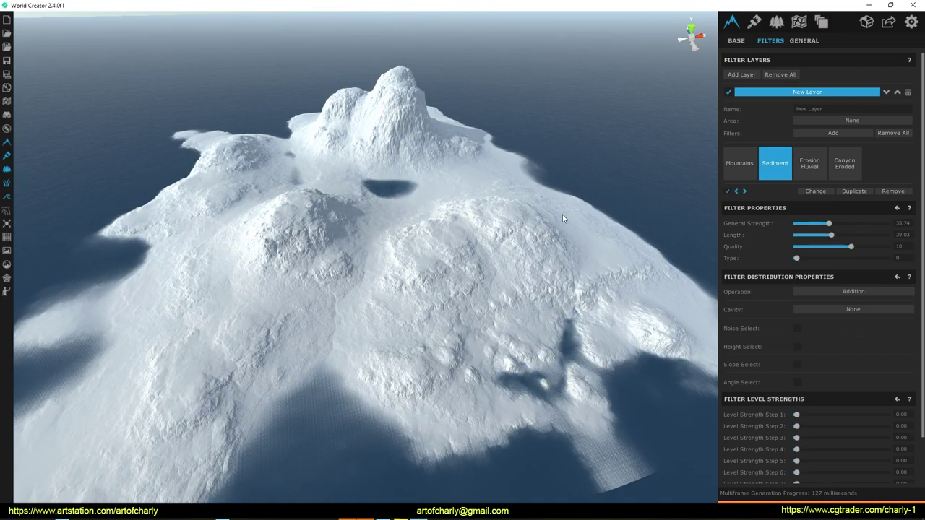
{"action": "left_click_drag", "start_coordinate": [834, 235], "coordinate": [843, 236]}
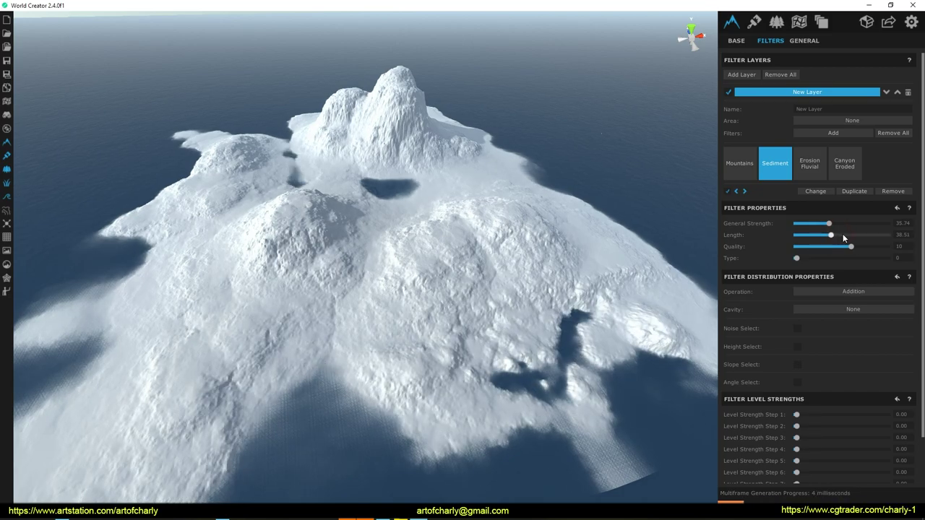
{"action": "mouse_move", "coordinate": [853, 249]}
{"action": "left_mouse_down"}
{"action": "mouse_move", "coordinate": [823, 249]}
{"action": "mouse_move", "coordinate": [867, 247]}
{"action": "mouse_move", "coordinate": [806, 251]}
{"action": "mouse_move", "coordinate": [852, 250]}
{"action": "mouse_move", "coordinate": [843, 249]}
{"action": "left_mouse_up"}
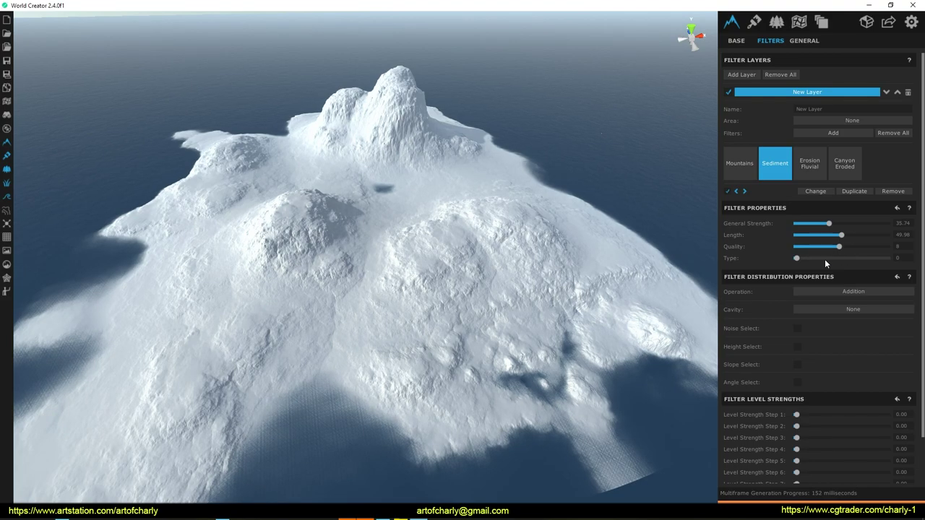
{"action": "left_click_drag", "start_coordinate": [870, 261], "coordinate": [899, 261]}
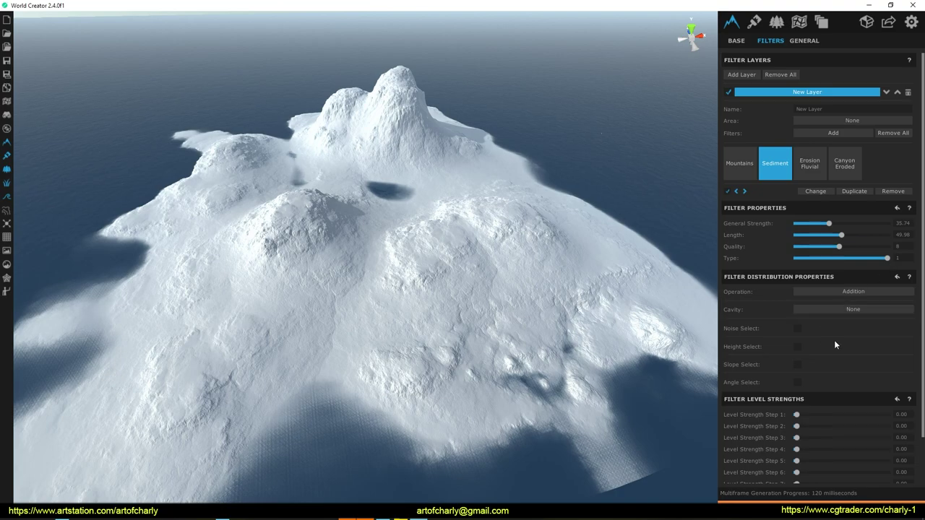
Step: Adjust the level strengths of the Sediment filter
{"action": "scroll", "coordinate": [834, 340], "scroll_direction": "down", "scroll_amount": 2}
{"action": "left_click_drag", "start_coordinate": [888, 449], "coordinate": [908, 462]}
{"action": "left_click_drag", "start_coordinate": [821, 435], "coordinate": [856, 450]}
{"action": "mouse_move", "coordinate": [797, 426]}
{"action": "left_mouse_down"}
{"action": "mouse_move", "coordinate": [829, 426]}
{"action": "mouse_move", "coordinate": [803, 426]}
{"action": "left_mouse_up"}
Step: Re-enable the Erosion Fluvial filter and set its General Strength to about 176.34 and Depth to 22, keeping Max Length at 150
{"action": "left_click", "coordinate": [809, 117]}
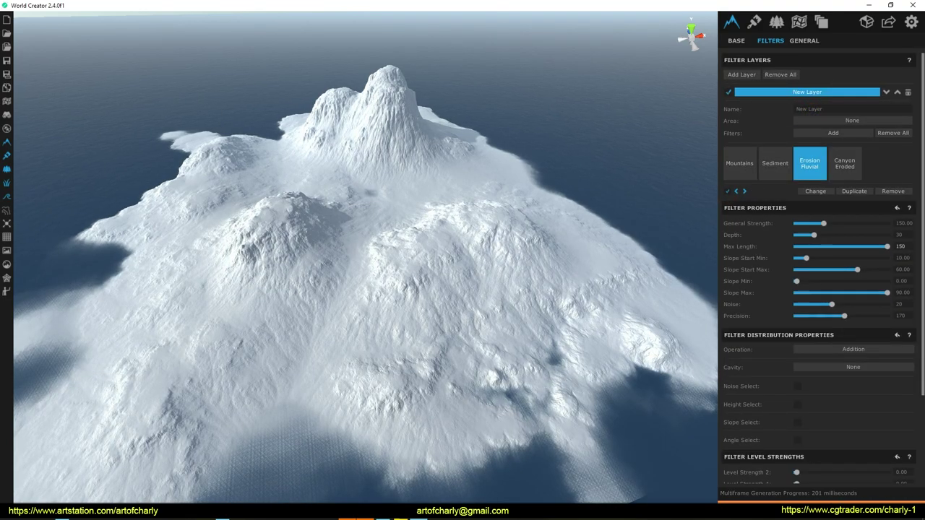
{"action": "left_click_drag", "start_coordinate": [824, 224], "coordinate": [807, 236]}
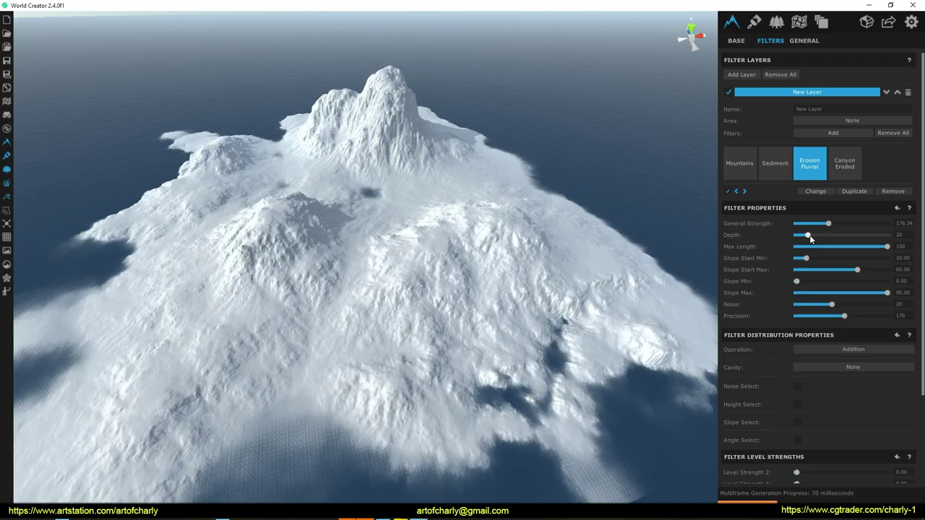
{"action": "left_click_drag", "start_coordinate": [808, 235], "coordinate": [810, 236]}
{"action": "mouse_move", "coordinate": [889, 247]}
{"action": "left_mouse_down"}
{"action": "mouse_move", "coordinate": [857, 251]}
{"action": "mouse_move", "coordinate": [888, 247]}
{"action": "left_mouse_up"}
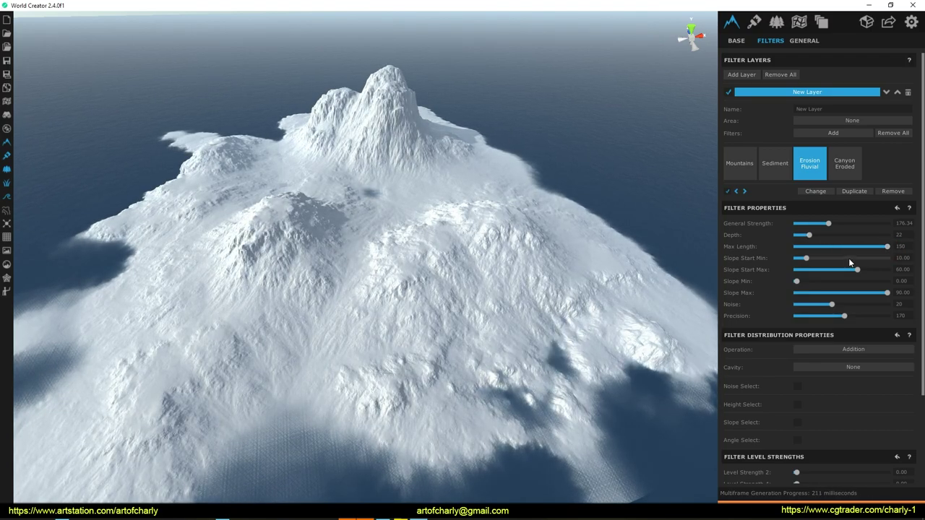
Step: Set the Erosion Fluvial filter's Slope Start Max to about 50.99, Slope Min to 1.42, Noise to 13 and Precision to 161
{"action": "left_click_drag", "start_coordinate": [858, 271], "coordinate": [847, 269]}
{"action": "left_click", "coordinate": [799, 282]}
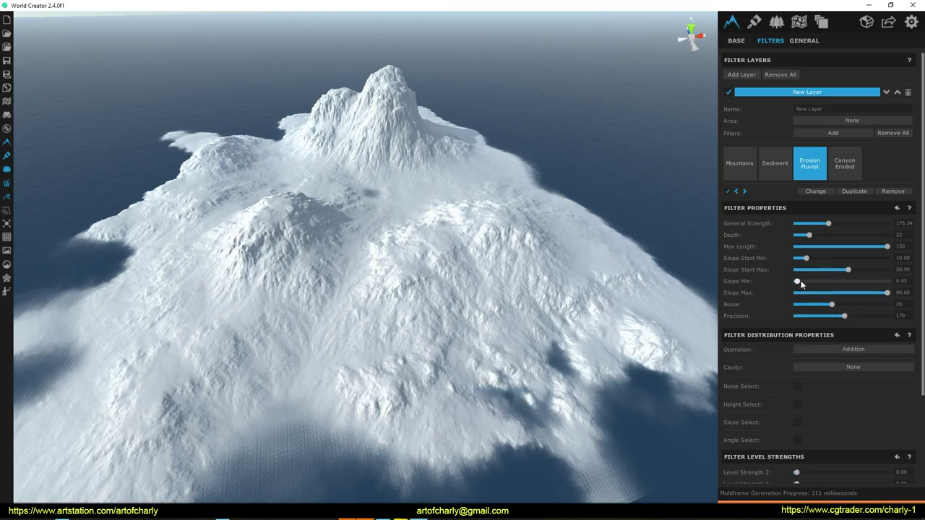
{"action": "left_click_drag", "start_coordinate": [800, 281], "coordinate": [797, 281]}
{"action": "mouse_move", "coordinate": [832, 307]}
{"action": "left_mouse_down"}
{"action": "mouse_move", "coordinate": [842, 304]}
{"action": "mouse_move", "coordinate": [816, 306]}
{"action": "mouse_move", "coordinate": [849, 316]}
{"action": "mouse_move", "coordinate": [839, 315]}
{"action": "left_mouse_up"}
{"action": "scroll", "coordinate": [807, 366], "scroll_direction": "down", "scroll_amount": 3}
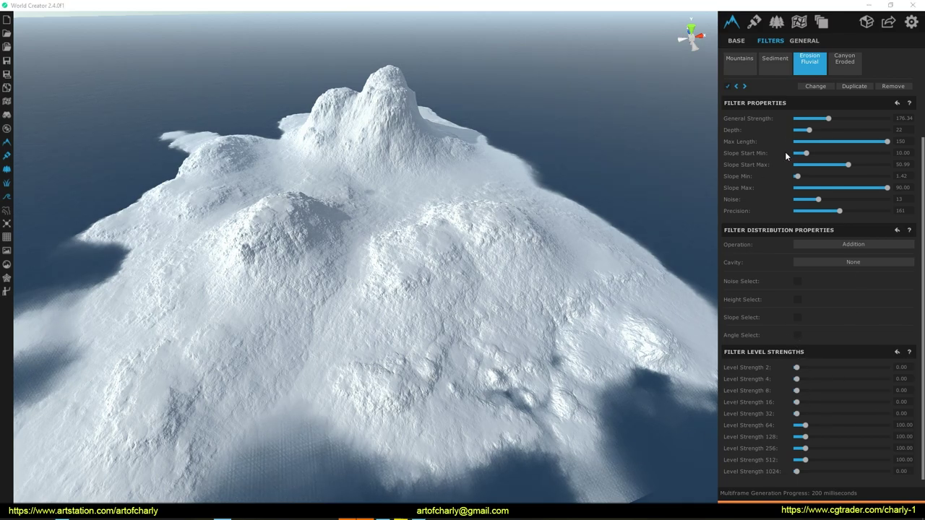
Step: Re-enable the Canyon Eroded filter with General Strength 100, Canyon Strength about 43.68 and Simulation Strength about 64.22
{"action": "scroll", "coordinate": [791, 165], "scroll_direction": "up", "scroll_amount": 3}
{"action": "left_click", "coordinate": [843, 148]}
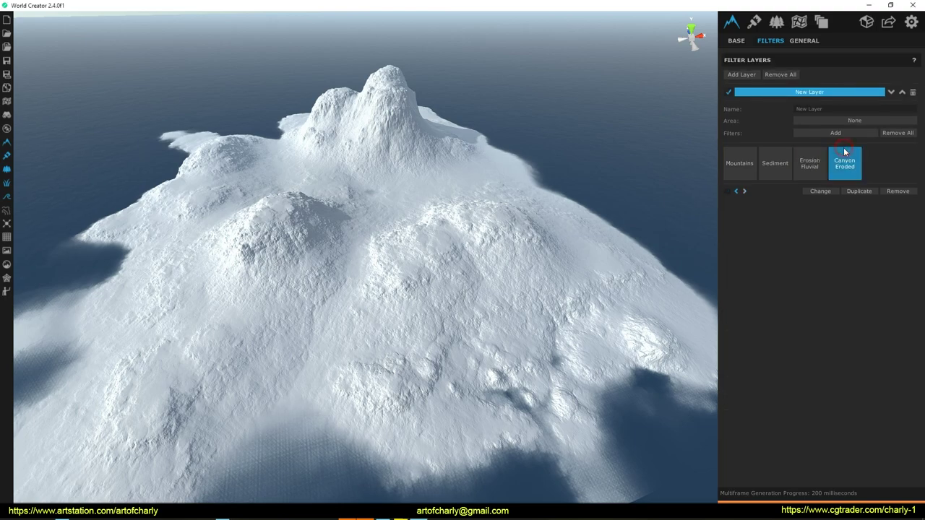
{"action": "left_click", "coordinate": [727, 192]}
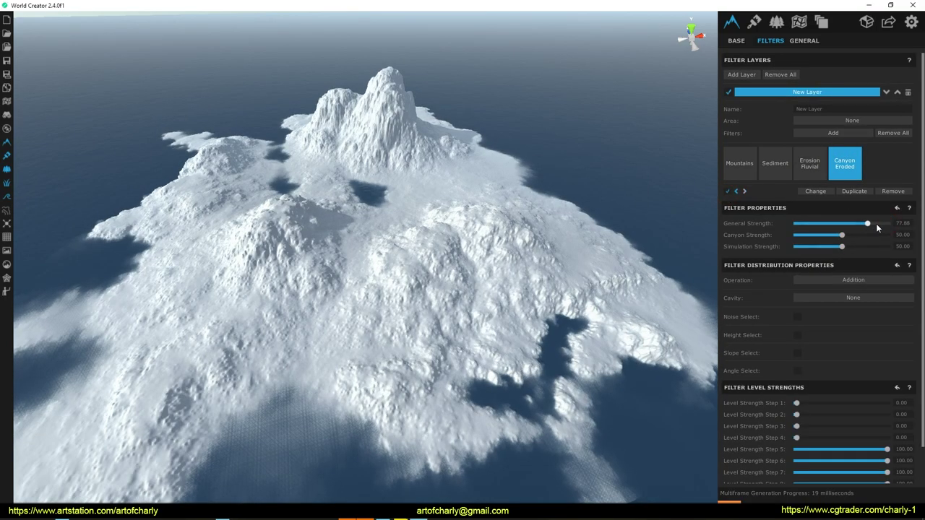
{"action": "mouse_move", "coordinate": [852, 241]}
{"action": "left_mouse_down"}
{"action": "mouse_move", "coordinate": [863, 235]}
{"action": "mouse_move", "coordinate": [836, 237]}
{"action": "mouse_move", "coordinate": [864, 249]}
{"action": "mouse_move", "coordinate": [847, 250]}
{"action": "mouse_move", "coordinate": [856, 250]}
{"action": "left_mouse_up"}
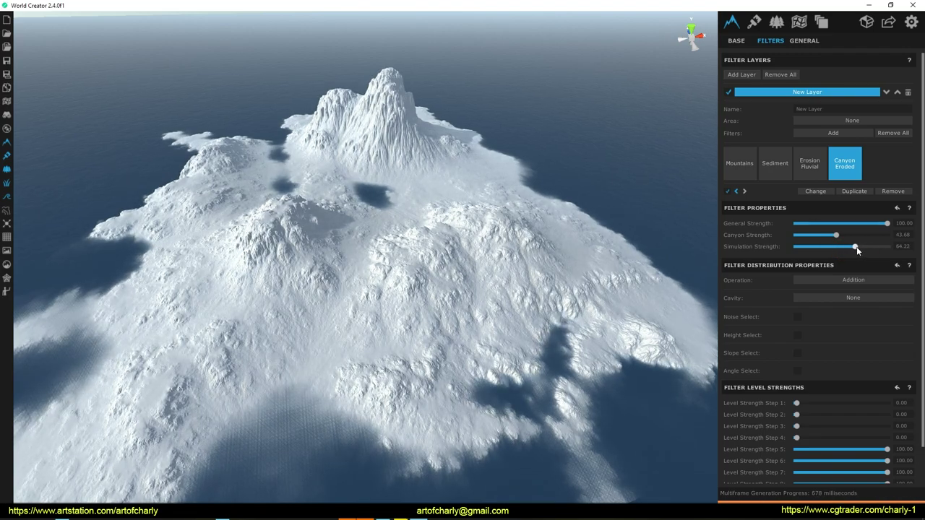
{"action": "scroll", "coordinate": [829, 419], "scroll_direction": "down", "scroll_amount": 1}
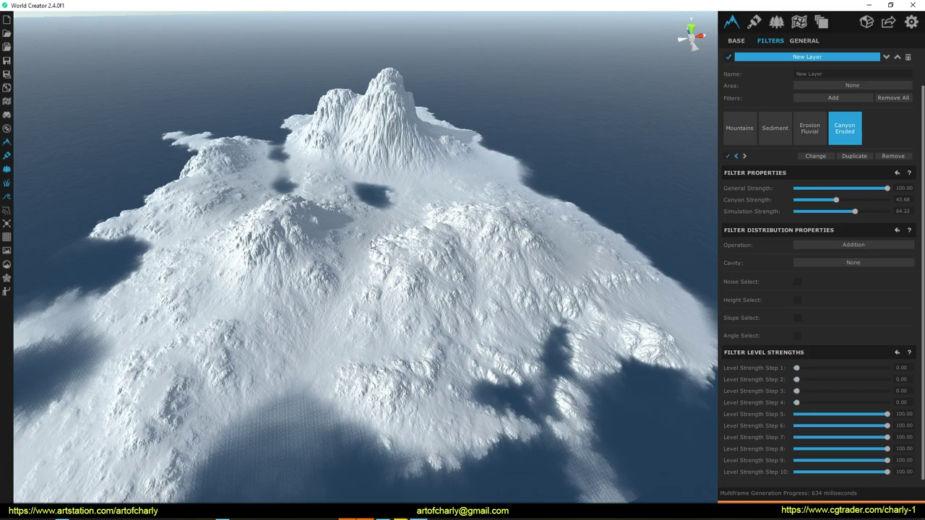
{"action": "left_click_drag", "start_coordinate": [477, 296], "coordinate": [502, 297]}
{"action": "left_click_drag", "start_coordinate": [511, 369], "coordinate": [555, 354]}
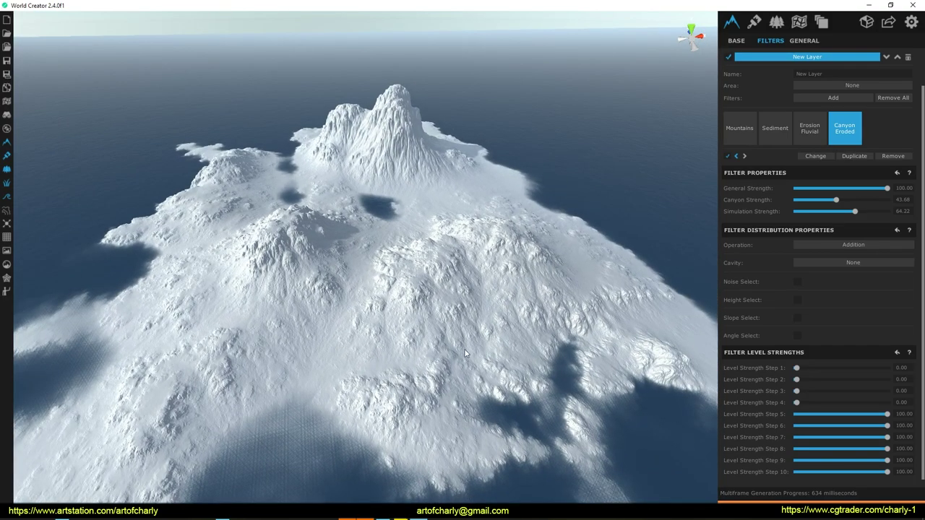
{"action": "left_click_drag", "start_coordinate": [524, 286], "coordinate": [501, 297]}
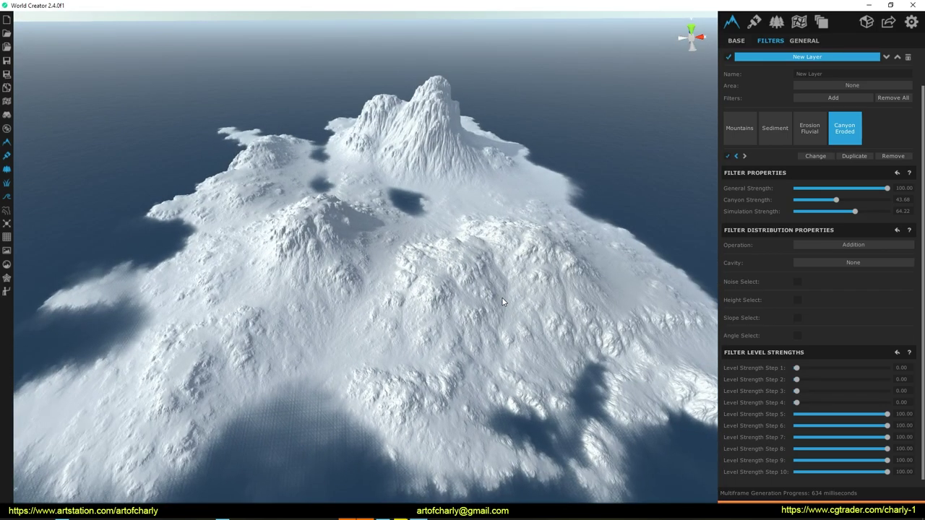
{"action": "scroll", "coordinate": [501, 297], "scroll_direction": "up", "scroll_amount": 2}
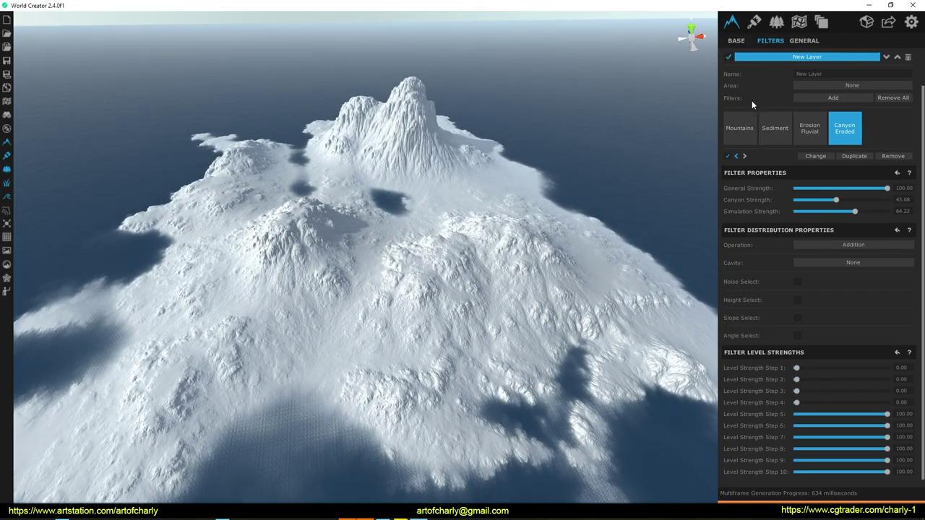
{"action": "scroll", "coordinate": [813, 260], "scroll_direction": "up", "scroll_amount": 2}
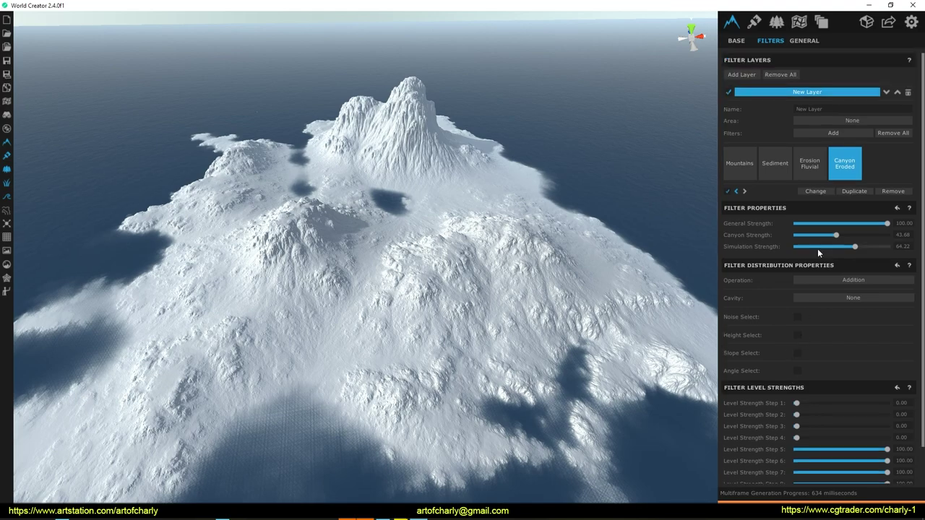
Step: Rename the existing height-map area Beach and fit it to the terrain size
{"action": "left_click", "coordinate": [799, 23]}
{"action": "left_click", "coordinate": [829, 93]}
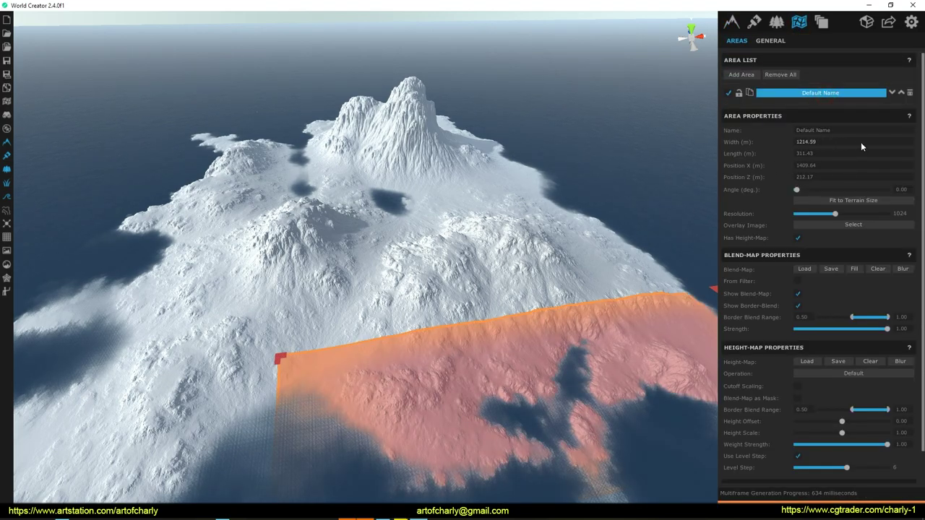
{"action": "left_click", "coordinate": [846, 201]}
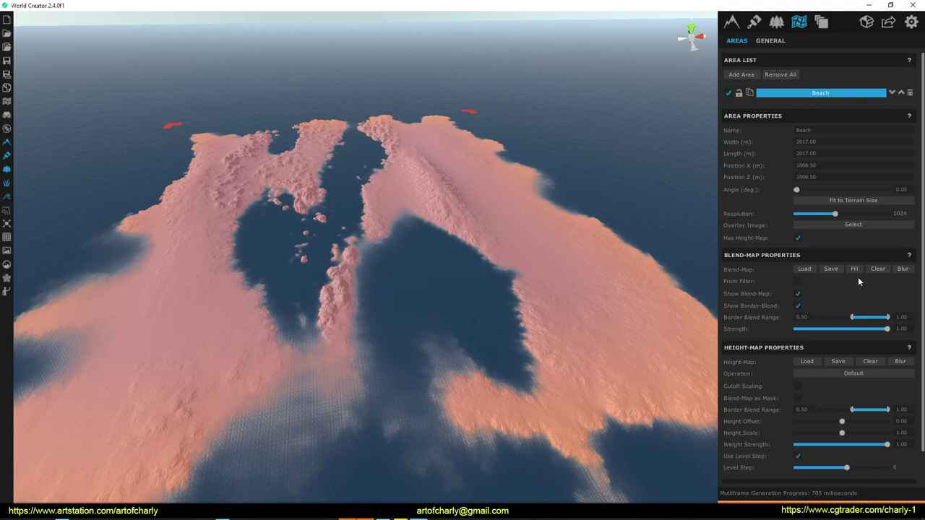
Step: Clear the Beach area's blend-map and height-map, confirming the loss of previous edits
{"action": "left_click", "coordinate": [878, 269]}
{"action": "left_click", "coordinate": [518, 292]}
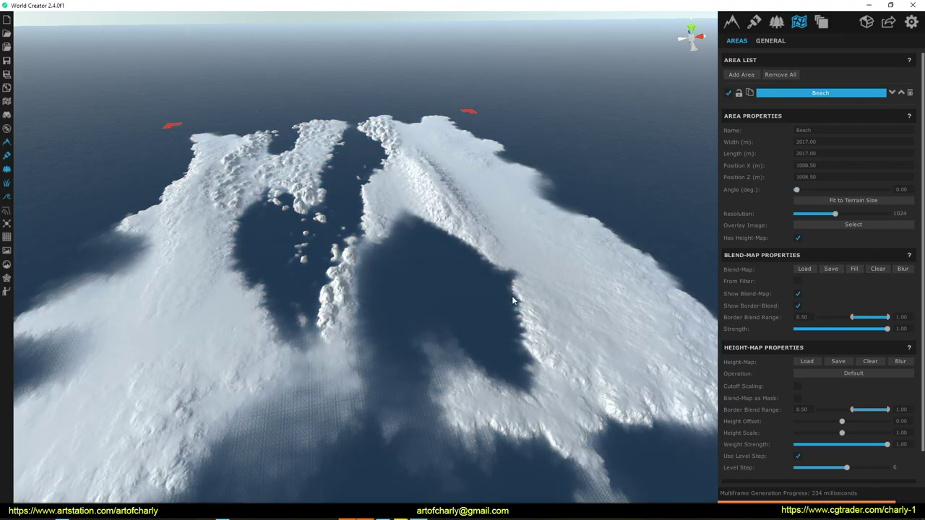
{"action": "left_click", "coordinate": [877, 270]}
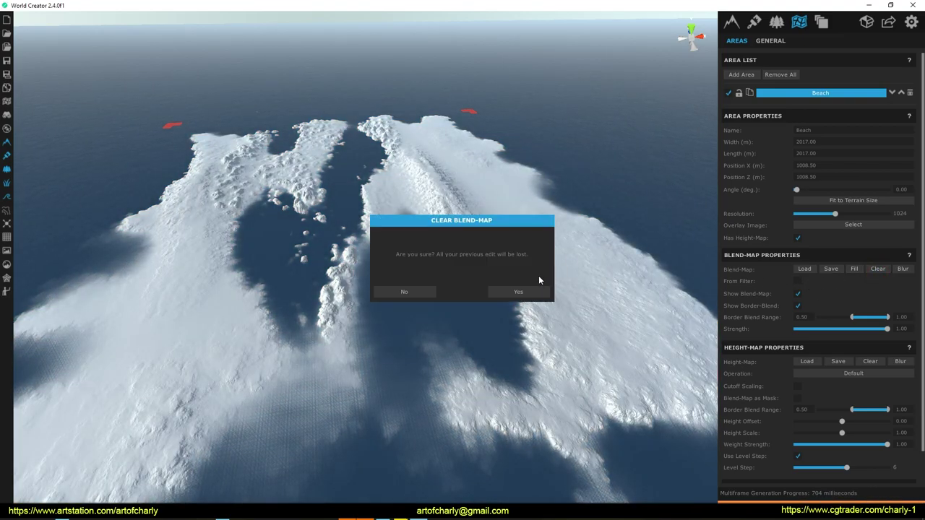
{"action": "left_click", "coordinate": [535, 291]}
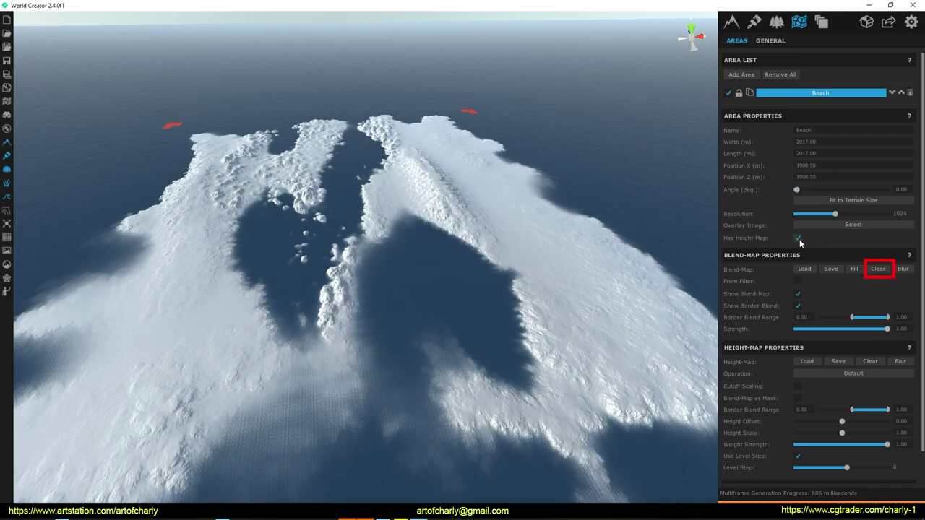
{"action": "left_click", "coordinate": [870, 361]}
{"action": "left_click", "coordinate": [519, 292]}
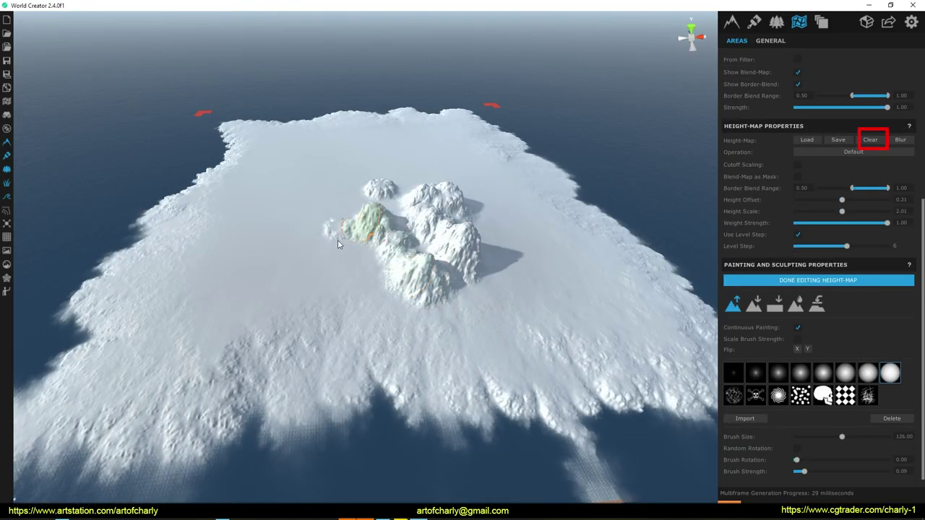
Step: Raise mountains at the island's centre and front-left and carve a bay into the front coast, with brush size 126 and strength 0.09
{"action": "mouse_move", "coordinate": [337, 243]}
{"action": "left_mouse_down"}
{"action": "mouse_move", "coordinate": [401, 235]}
{"action": "mouse_move", "coordinate": [408, 221]}
{"action": "mouse_move", "coordinate": [398, 215]}
{"action": "left_mouse_up"}
{"action": "key", "text": "ctrl+z"}
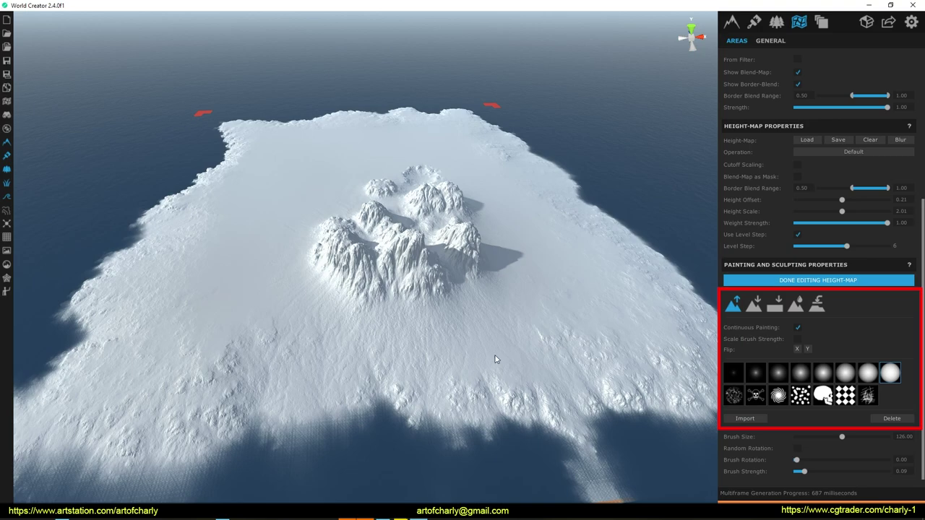
{"action": "mouse_move", "coordinate": [226, 358]}
{"action": "left_mouse_down", "text": "shift"}
{"action": "mouse_move", "coordinate": [216, 351]}
{"action": "mouse_move", "coordinate": [259, 347]}
{"action": "mouse_move", "coordinate": [265, 300]}
{"action": "mouse_move", "coordinate": [342, 359]}
{"action": "mouse_move", "coordinate": [383, 428]}
{"action": "mouse_move", "coordinate": [398, 425]}
{"action": "left_mouse_up", "text": "shift"}
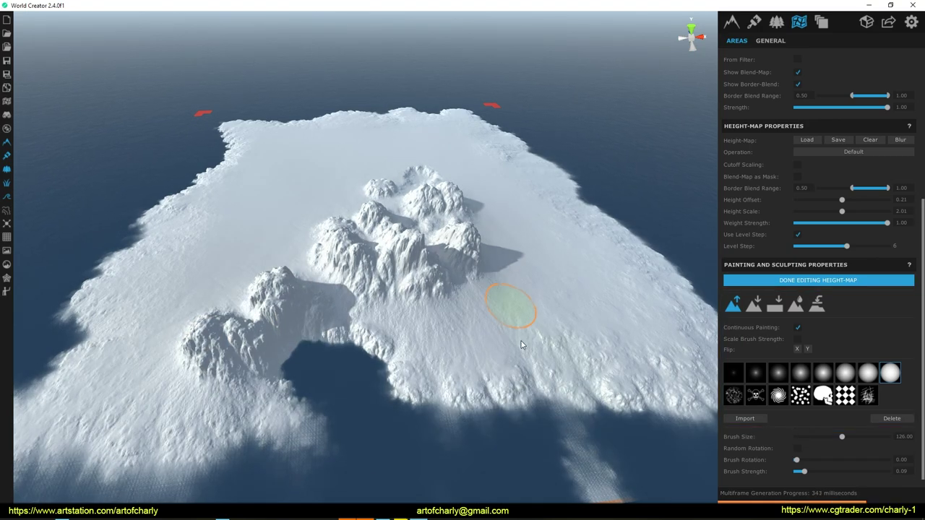
{"action": "mouse_move", "coordinate": [494, 351]}
{"action": "middle_mouse_down"}
{"action": "mouse_move", "coordinate": [526, 373]}
{"action": "mouse_move", "coordinate": [553, 331]}
{"action": "mouse_move", "coordinate": [531, 348]}
{"action": "middle_mouse_up"}
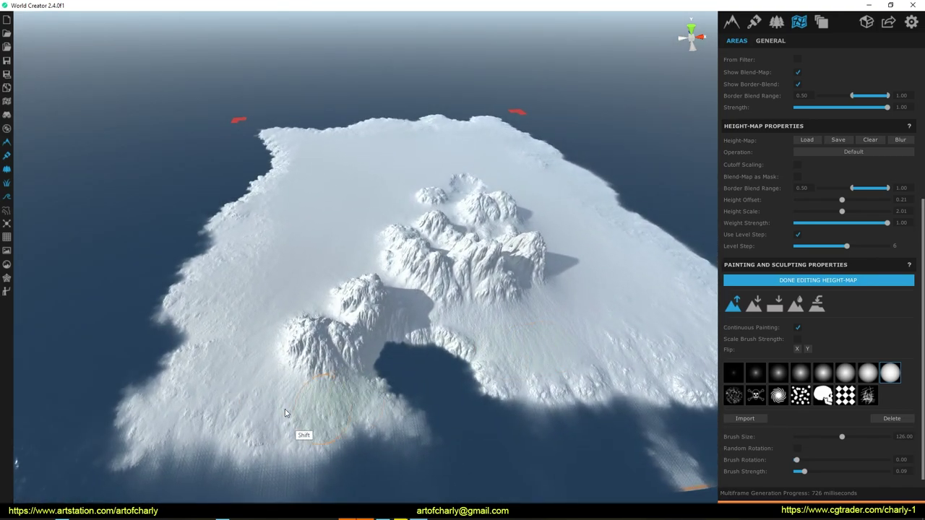
Step: Carve a long water channel along the island's left side, separating a narrow outer strip from the main land
{"action": "left_click_drag", "start_coordinate": [283, 461], "coordinate": [312, 472], "text": "shift"}
{"action": "mouse_move", "coordinate": [160, 466]}
{"action": "left_mouse_down", "text": "shift"}
{"action": "mouse_move", "coordinate": [102, 400]}
{"action": "mouse_move", "coordinate": [266, 267]}
{"action": "left_mouse_up", "text": "shift"}
{"action": "middle_click_drag", "start_coordinate": [267, 268], "coordinate": [330, 226]}
{"action": "left_click_drag", "start_coordinate": [330, 225], "coordinate": [289, 312], "text": "shift"}
{"action": "mouse_move", "coordinate": [289, 313]}
{"action": "middle_mouse_down"}
{"action": "mouse_move", "coordinate": [253, 376]}
{"action": "mouse_move", "coordinate": [242, 435]}
{"action": "middle_mouse_up"}
{"action": "mouse_move", "coordinate": [314, 305]}
{"action": "left_mouse_down", "text": "shift"}
{"action": "mouse_move", "coordinate": [273, 307]}
{"action": "mouse_move", "coordinate": [367, 300]}
{"action": "mouse_move", "coordinate": [377, 285]}
{"action": "left_mouse_up", "text": "shift"}
{"action": "middle_click_drag", "start_coordinate": [376, 293], "coordinate": [359, 245], "text": "shift"}
{"action": "middle_click_drag", "start_coordinate": [289, 281], "coordinate": [323, 312], "text": "shift"}
{"action": "mouse_move", "coordinate": [337, 286]}
{"action": "left_mouse_down", "text": "shift"}
{"action": "mouse_move", "coordinate": [404, 360]}
{"action": "mouse_move", "coordinate": [297, 271]}
{"action": "mouse_move", "coordinate": [398, 279]}
{"action": "mouse_move", "coordinate": [425, 270]}
{"action": "left_mouse_up", "text": "shift"}
{"action": "scroll", "coordinate": [421, 217], "scroll_direction": "down", "scroll_amount": 6}
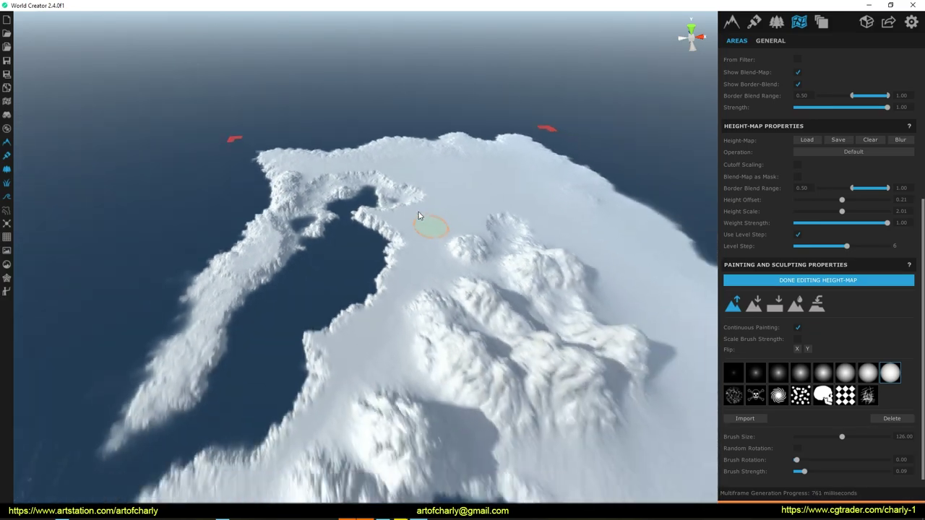
Step: Carve a curved channel around the central mountains, separating them from the right landmass and opening into the front bay
{"action": "scroll", "coordinate": [383, 217], "scroll_direction": "up", "scroll_amount": 5}
{"action": "left_click_drag", "start_coordinate": [371, 287], "coordinate": [376, 254]}
{"action": "scroll", "coordinate": [390, 281], "scroll_direction": "down", "scroll_amount": 3}
{"action": "mouse_move", "coordinate": [473, 329]}
{"action": "left_mouse_down", "text": "shift"}
{"action": "mouse_move", "coordinate": [463, 235]}
{"action": "mouse_move", "coordinate": [293, 212]}
{"action": "mouse_move", "coordinate": [380, 393]}
{"action": "mouse_move", "coordinate": [490, 323]}
{"action": "left_mouse_up", "text": "shift"}
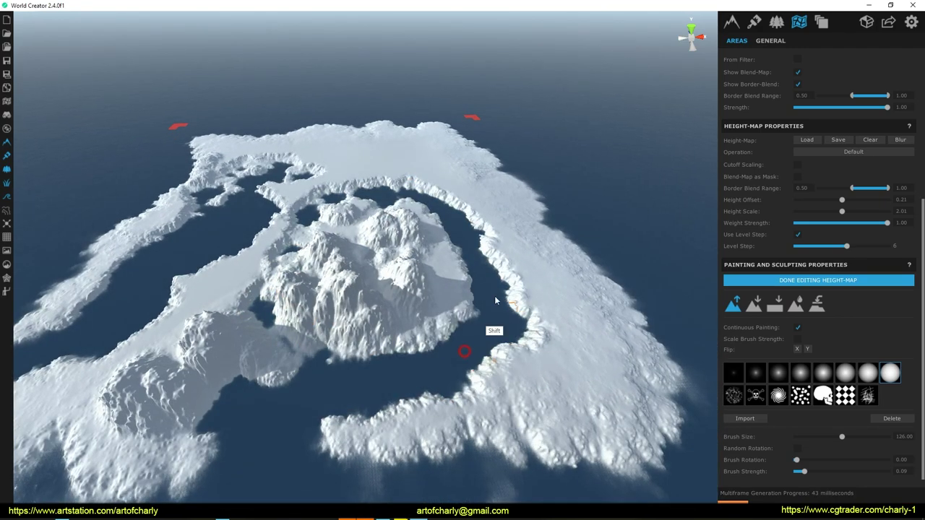
Step: Carve inlets into the far land and the front-left headland, and raise a mountain at the island's far end
{"action": "scroll", "coordinate": [445, 285], "scroll_direction": "up", "scroll_amount": 4}
{"action": "middle_click_drag", "start_coordinate": [445, 287], "coordinate": [441, 384]}
{"action": "mouse_move", "coordinate": [441, 384]}
{"action": "left_mouse_down", "text": "shift"}
{"action": "mouse_move", "coordinate": [427, 287]}
{"action": "mouse_move", "coordinate": [357, 206]}
{"action": "mouse_move", "coordinate": [401, 220]}
{"action": "mouse_move", "coordinate": [390, 210]}
{"action": "mouse_move", "coordinate": [263, 231]}
{"action": "left_mouse_up", "text": "shift"}
{"action": "mouse_move", "coordinate": [354, 405]}
{"action": "middle_mouse_down"}
{"action": "mouse_move", "coordinate": [392, 266]}
{"action": "mouse_move", "coordinate": [459, 243]}
{"action": "middle_mouse_up"}
{"action": "left_click_drag", "start_coordinate": [201, 338], "coordinate": [226, 364], "text": "shift"}
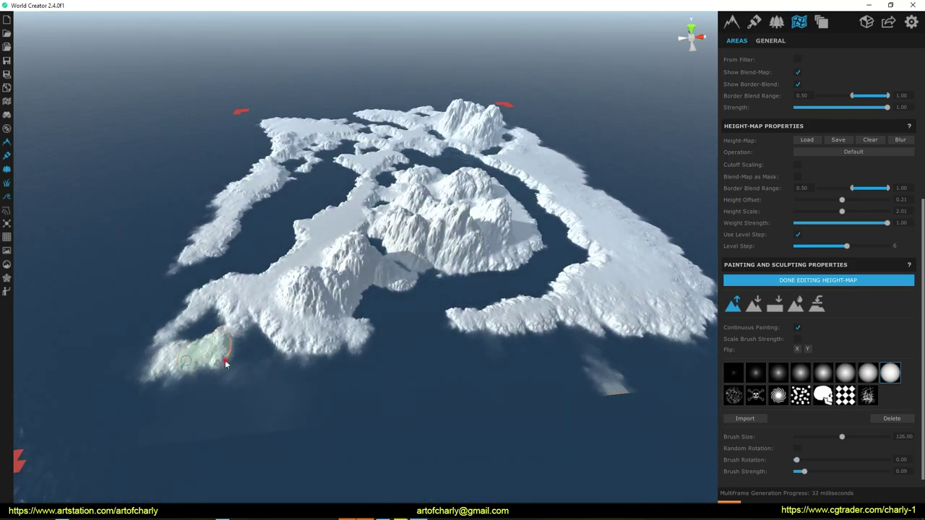
Step: Raise a steep massif on the right landmass beside the curved channel, using brush size 180, rotation 26 and strength 0.04
{"action": "right_click_drag", "start_coordinate": [305, 313], "coordinate": [458, 321]}
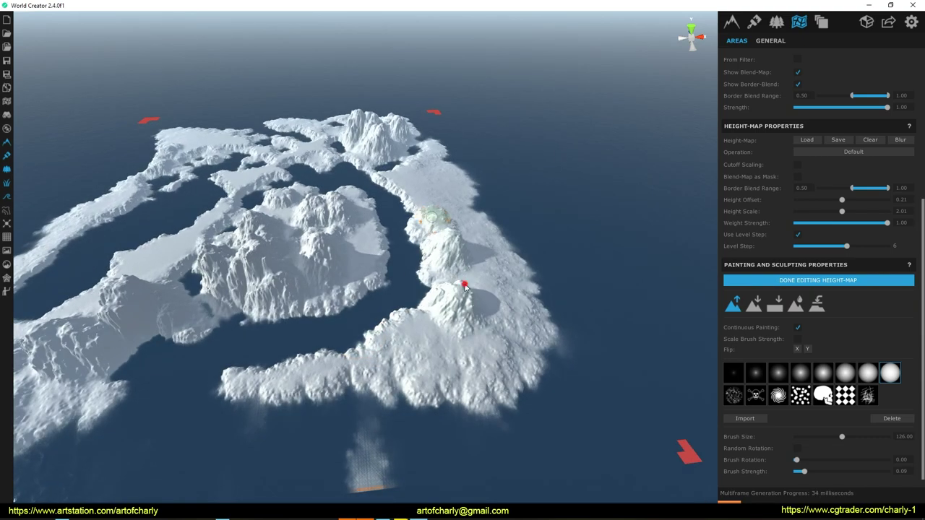
{"action": "left_click_drag", "start_coordinate": [473, 282], "coordinate": [460, 276], "text": "shift"}
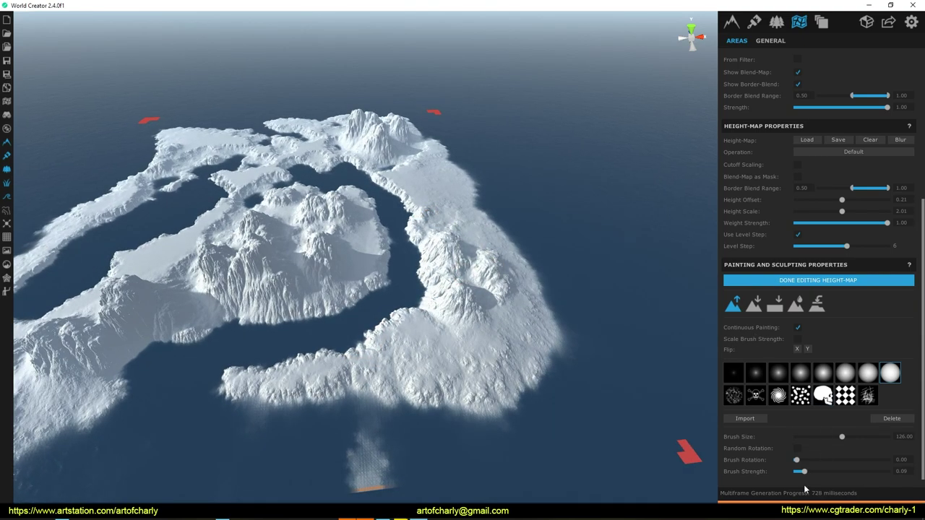
{"action": "mouse_move", "coordinate": [426, 266]}
{"action": "left_mouse_down", "text": "shift"}
{"action": "mouse_move", "coordinate": [464, 268]}
{"action": "mouse_move", "coordinate": [437, 308]}
{"action": "mouse_move", "coordinate": [495, 293]}
{"action": "mouse_move", "coordinate": [463, 274]}
{"action": "mouse_move", "coordinate": [448, 290]}
{"action": "left_mouse_up", "text": "shift"}
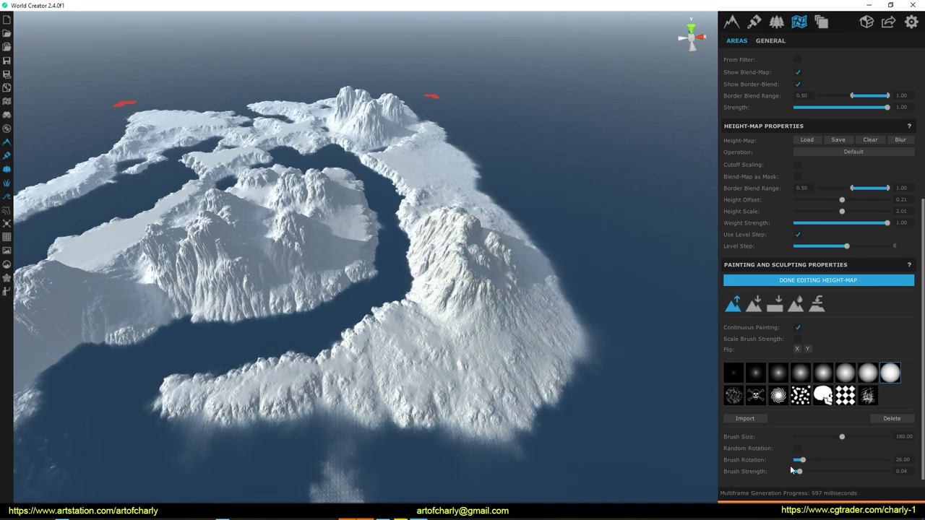
Step: Lower the brush strength to 0.01 and sculpt fine relief on the right landmass's front slopes with the second-smallest soft round brush
{"action": "left_click_drag", "start_coordinate": [797, 474], "coordinate": [795, 474]}
{"action": "left_click", "coordinate": [759, 373]}
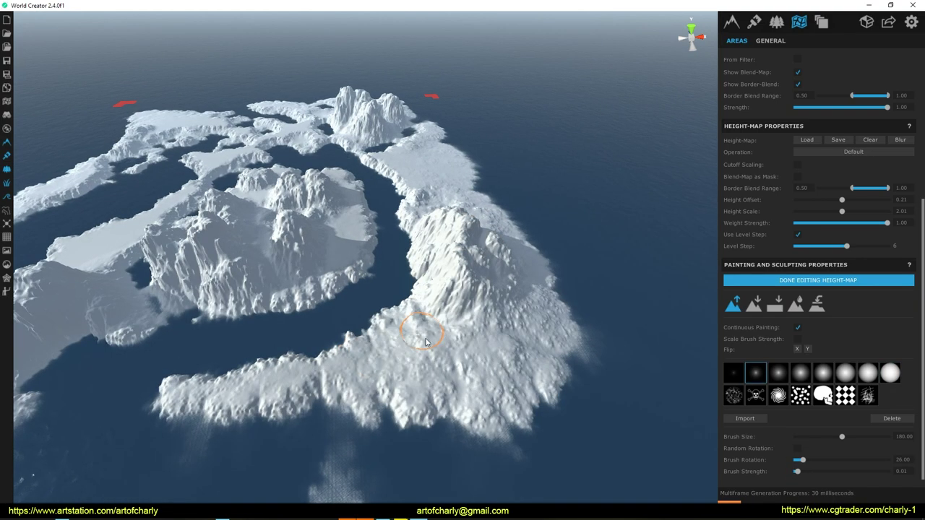
{"action": "left_click_drag", "start_coordinate": [333, 354], "coordinate": [547, 440]}
{"action": "left_click_drag", "start_coordinate": [536, 361], "coordinate": [364, 409]}
Step: Build up rough relief over the right landmass and the central mountains with a small soft brush and the scattered-dots brush
{"action": "left_click", "coordinate": [778, 374]}
{"action": "mouse_move", "coordinate": [463, 311]}
{"action": "left_mouse_down"}
{"action": "mouse_move", "coordinate": [456, 217]}
{"action": "mouse_move", "coordinate": [469, 198]}
{"action": "left_mouse_up"}
{"action": "mouse_move", "coordinate": [415, 405]}
{"action": "left_mouse_down"}
{"action": "mouse_move", "coordinate": [426, 394]}
{"action": "mouse_move", "coordinate": [533, 396]}
{"action": "mouse_move", "coordinate": [393, 403]}
{"action": "mouse_move", "coordinate": [458, 247]}
{"action": "left_mouse_up"}
{"action": "mouse_move", "coordinate": [460, 247]}
{"action": "middle_mouse_down"}
{"action": "mouse_move", "coordinate": [471, 396]}
{"action": "mouse_move", "coordinate": [454, 421]}
{"action": "middle_mouse_up"}
{"action": "mouse_move", "coordinate": [441, 405]}
{"action": "left_mouse_down"}
{"action": "mouse_move", "coordinate": [385, 289]}
{"action": "mouse_move", "coordinate": [426, 307]}
{"action": "mouse_move", "coordinate": [409, 201]}
{"action": "mouse_move", "coordinate": [383, 249]}
{"action": "left_mouse_up"}
{"action": "mouse_move", "coordinate": [289, 455]}
{"action": "middle_mouse_down"}
{"action": "mouse_move", "coordinate": [381, 388]}
{"action": "mouse_move", "coordinate": [364, 252]}
{"action": "middle_mouse_up"}
{"action": "left_click_drag", "start_coordinate": [363, 251], "coordinate": [456, 311]}
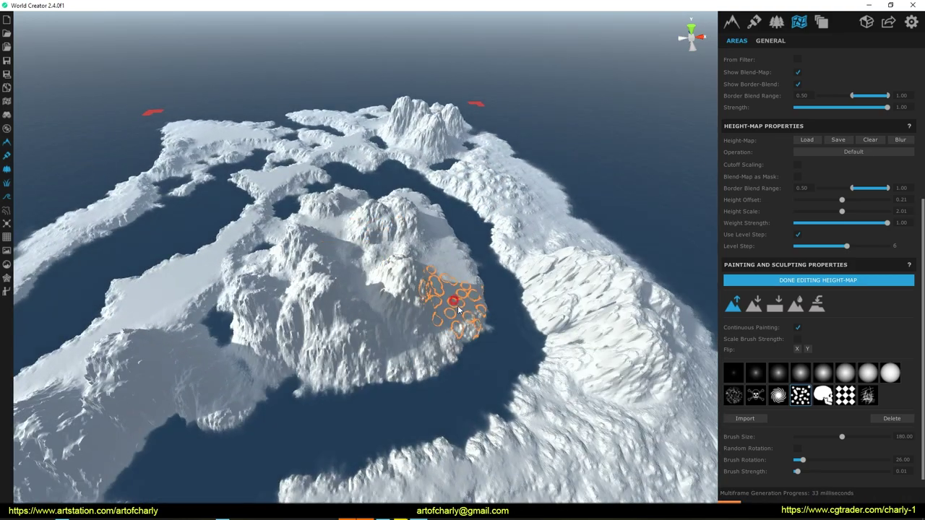
Step: Roughen the left and front-left ridges with the scattered-dots brush at size 180 and strength 0.01
{"action": "mouse_move", "coordinate": [417, 244]}
{"action": "right_mouse_down"}
{"action": "mouse_move", "coordinate": [320, 310]}
{"action": "mouse_move", "coordinate": [382, 320]}
{"action": "mouse_move", "coordinate": [341, 260]}
{"action": "right_mouse_up"}
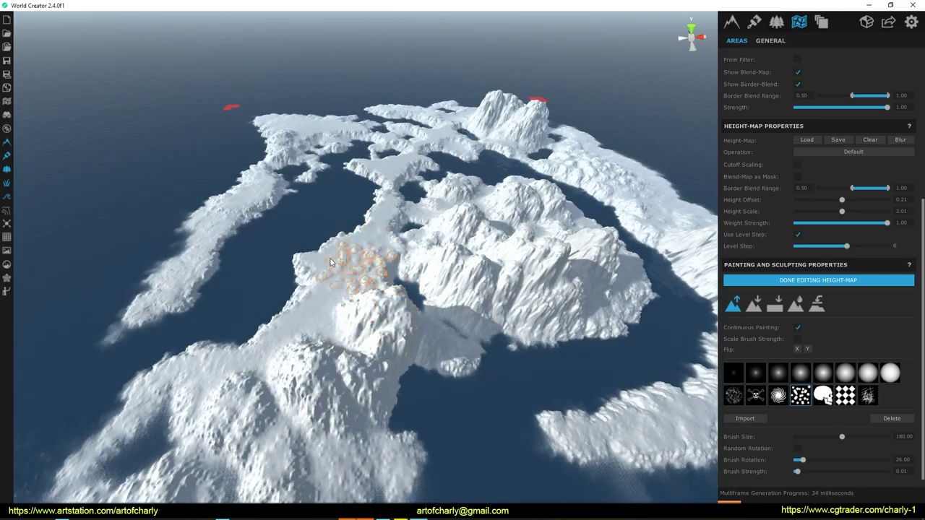
{"action": "mouse_move", "coordinate": [258, 382]}
{"action": "right_mouse_down"}
{"action": "mouse_move", "coordinate": [382, 206]}
{"action": "mouse_move", "coordinate": [349, 391]}
{"action": "mouse_move", "coordinate": [423, 443]}
{"action": "right_mouse_up"}
{"action": "mouse_move", "coordinate": [478, 235]}
{"action": "right_mouse_down"}
{"action": "mouse_move", "coordinate": [382, 281]}
{"action": "mouse_move", "coordinate": [438, 419]}
{"action": "right_mouse_up"}
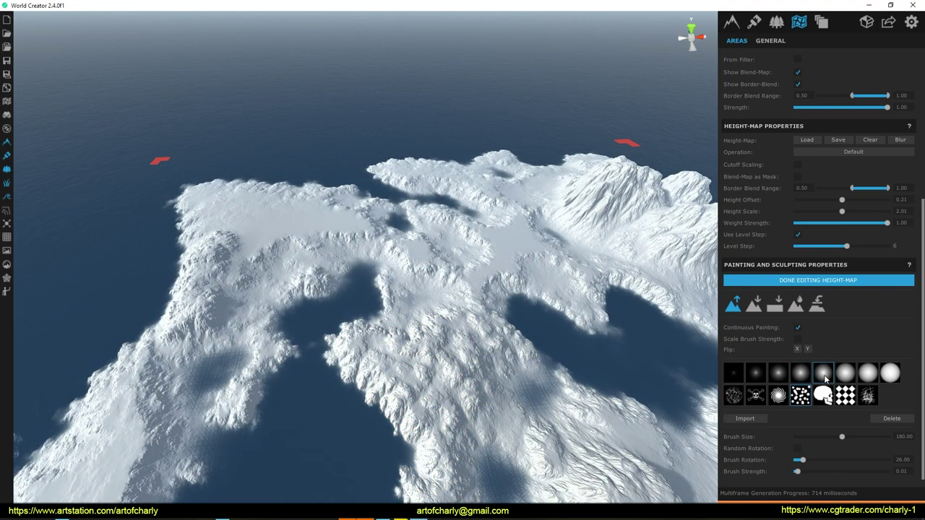
Step: Build up the far-left plateau and its surrounding coast with the fifth soft round brush at size 180 and strength 0.01
{"action": "mouse_move", "coordinate": [390, 370]}
{"action": "left_mouse_down"}
{"action": "mouse_move", "coordinate": [434, 351]}
{"action": "mouse_move", "coordinate": [438, 337]}
{"action": "mouse_move", "coordinate": [505, 385]}
{"action": "mouse_move", "coordinate": [446, 421]}
{"action": "mouse_move", "coordinate": [336, 318]}
{"action": "mouse_move", "coordinate": [349, 384]}
{"action": "mouse_move", "coordinate": [376, 299]}
{"action": "left_mouse_up"}
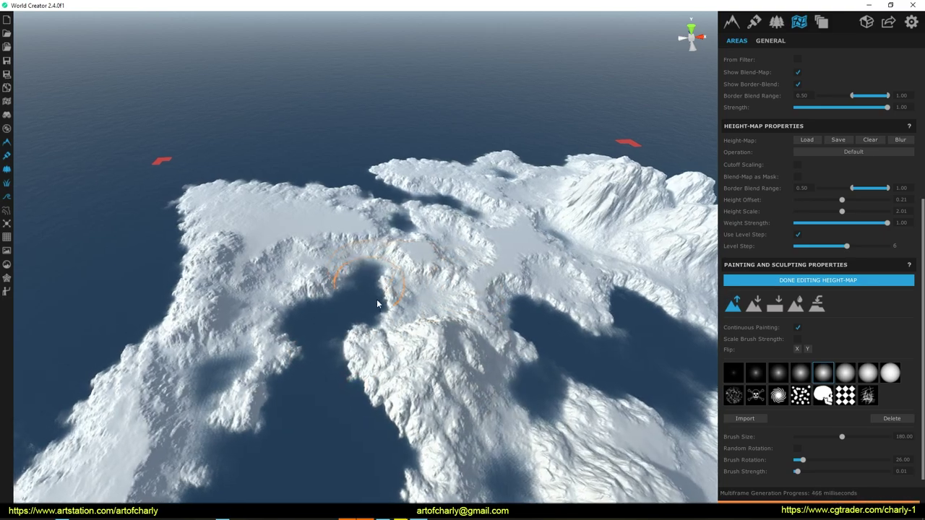
{"action": "right_click_drag", "start_coordinate": [376, 299], "coordinate": [372, 351]}
{"action": "mouse_move", "coordinate": [372, 352]}
{"action": "left_mouse_down"}
{"action": "mouse_move", "coordinate": [409, 318]}
{"action": "mouse_move", "coordinate": [292, 252]}
{"action": "left_mouse_up"}
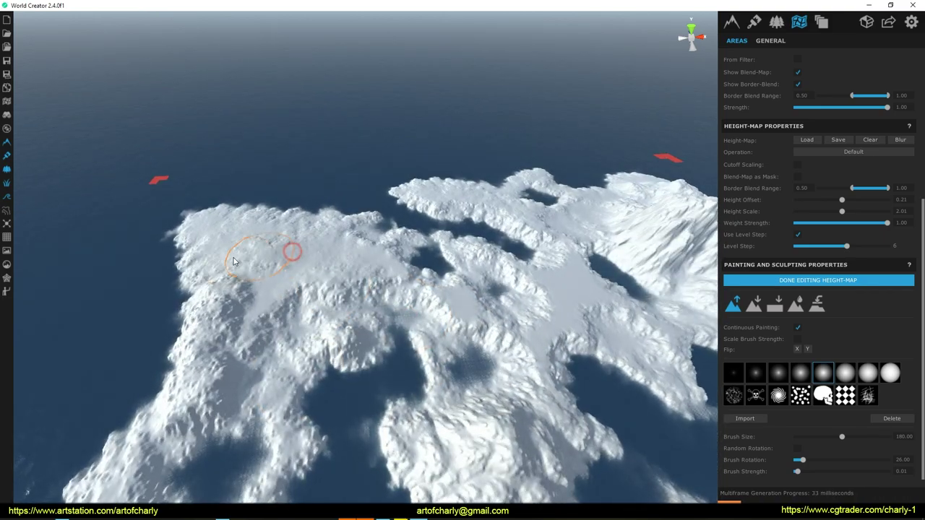
{"action": "middle_click_drag", "start_coordinate": [291, 253], "coordinate": [368, 317]}
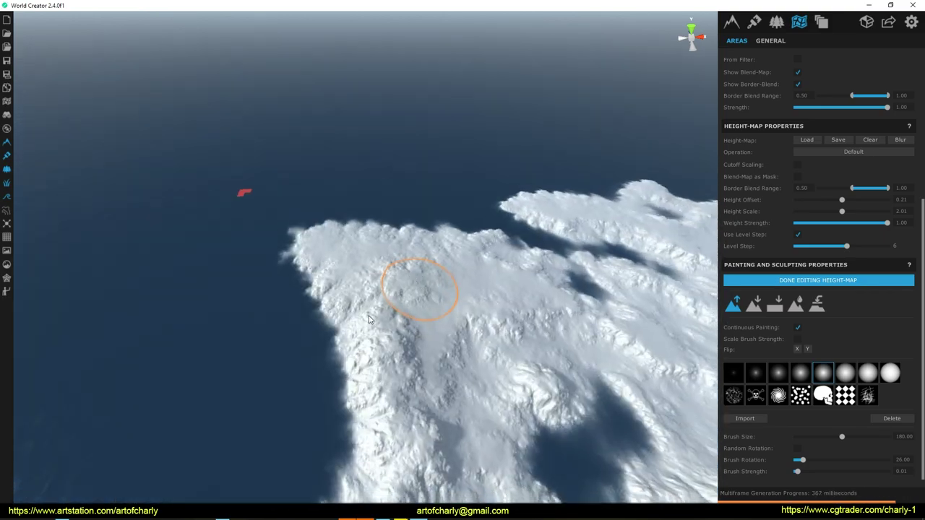
{"action": "right_click_drag", "start_coordinate": [368, 319], "coordinate": [463, 203]}
{"action": "mouse_move", "coordinate": [457, 350]}
{"action": "middle_mouse_down"}
{"action": "mouse_move", "coordinate": [438, 249]}
{"action": "mouse_move", "coordinate": [411, 224]}
{"action": "middle_mouse_up"}
{"action": "mouse_move", "coordinate": [396, 291]}
{"action": "left_mouse_down"}
{"action": "mouse_move", "coordinate": [396, 326]}
{"action": "mouse_move", "coordinate": [372, 360]}
{"action": "left_mouse_up"}
{"action": "middle_click_drag", "start_coordinate": [471, 340], "coordinate": [318, 286]}
{"action": "mouse_move", "coordinate": [383, 392]}
{"action": "left_mouse_down"}
{"action": "mouse_move", "coordinate": [532, 365]}
{"action": "mouse_move", "coordinate": [621, 362]}
{"action": "left_mouse_up"}
{"action": "middle_click_drag", "start_coordinate": [621, 376], "coordinate": [499, 441]}
{"action": "right_click_drag", "start_coordinate": [375, 273], "coordinate": [495, 310]}
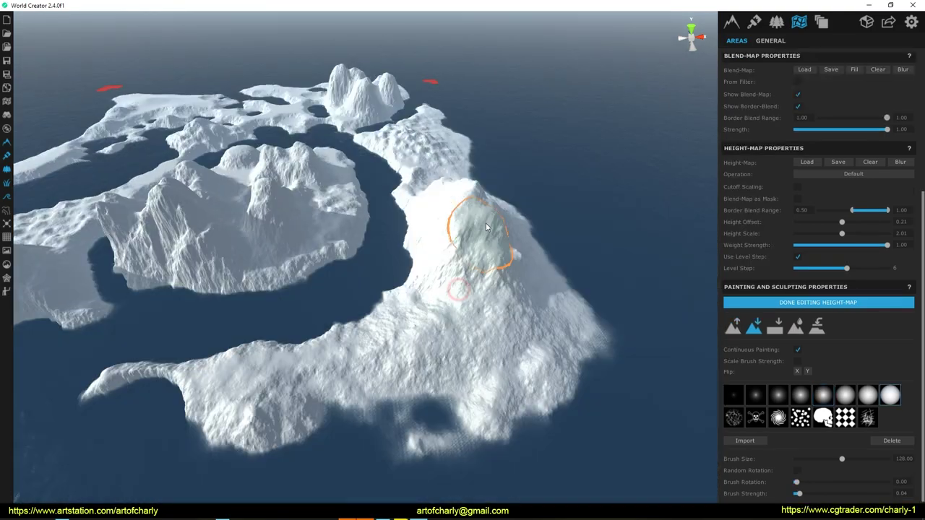
Step: Lower the right landmass's peak and level the ground down to the front coast at height 0 with a size 128 brush
{"action": "left_click_drag", "start_coordinate": [487, 228], "coordinate": [515, 228]}
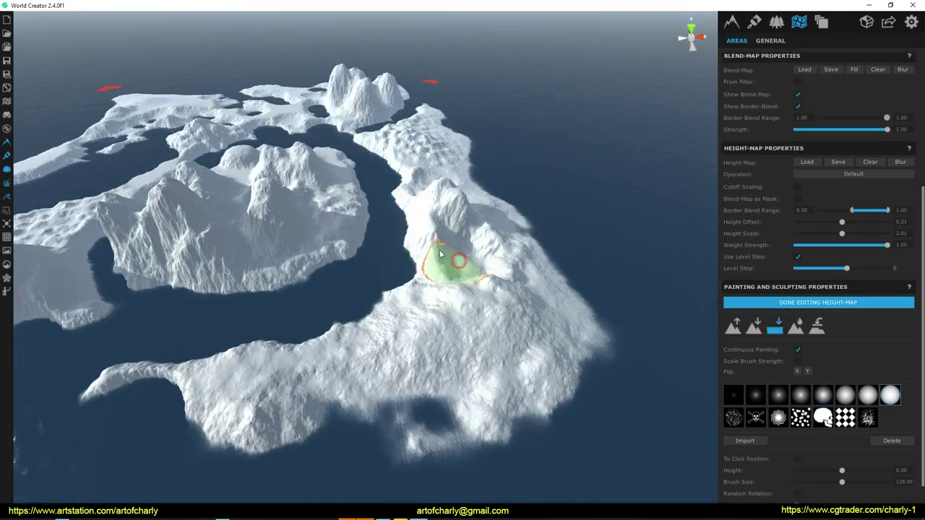
{"action": "mouse_move", "coordinate": [444, 262]}
{"action": "left_mouse_down"}
{"action": "mouse_move", "coordinate": [402, 361]}
{"action": "mouse_move", "coordinate": [560, 410]}
{"action": "left_mouse_up"}
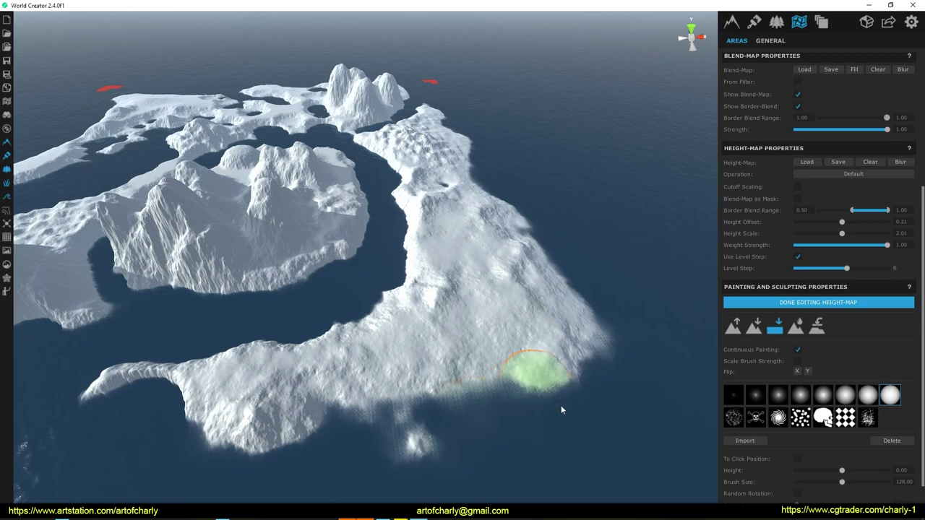
{"action": "right_click_drag", "start_coordinate": [327, 457], "coordinate": [376, 441]}
{"action": "mouse_move", "coordinate": [433, 376]}
{"action": "left_mouse_down"}
{"action": "mouse_move", "coordinate": [485, 264]}
{"action": "mouse_move", "coordinate": [434, 304]}
{"action": "left_mouse_up"}
{"action": "mouse_move", "coordinate": [463, 278]}
{"action": "right_mouse_down"}
{"action": "mouse_move", "coordinate": [469, 285]}
{"action": "mouse_move", "coordinate": [450, 317]}
{"action": "right_mouse_up"}
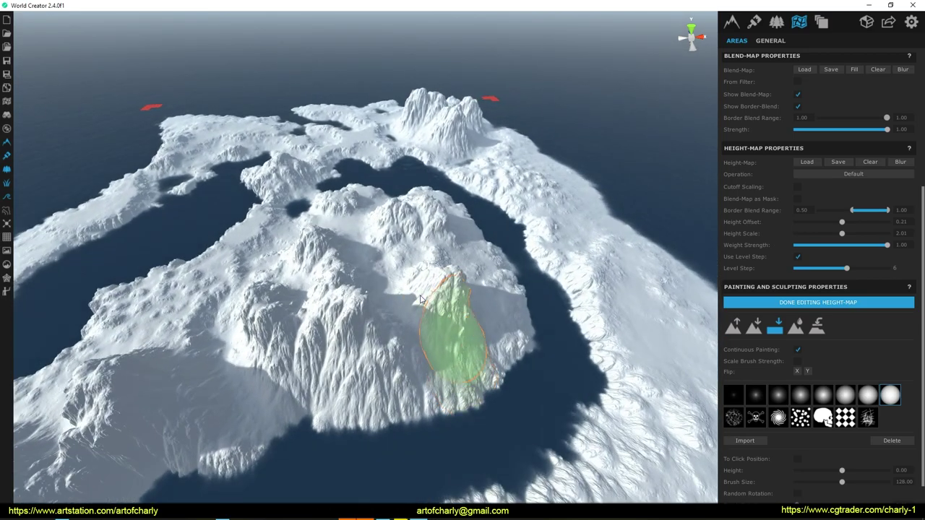
Step: Raise the central massif and the front-left hills with the largest soft brush at size 180 and strength 0.01
{"action": "mouse_move", "coordinate": [395, 283]}
{"action": "left_mouse_down"}
{"action": "mouse_move", "coordinate": [398, 265]}
{"action": "mouse_move", "coordinate": [420, 272]}
{"action": "mouse_move", "coordinate": [426, 253]}
{"action": "left_mouse_up"}
{"action": "right_click_drag", "start_coordinate": [426, 253], "coordinate": [454, 141]}
{"action": "scroll", "coordinate": [369, 257], "scroll_direction": "up", "scroll_amount": 3}
{"action": "mouse_move", "coordinate": [369, 256]}
{"action": "middle_mouse_down"}
{"action": "mouse_move", "coordinate": [321, 355]}
{"action": "mouse_move", "coordinate": [466, 239]}
{"action": "mouse_move", "coordinate": [447, 185]}
{"action": "middle_mouse_up"}
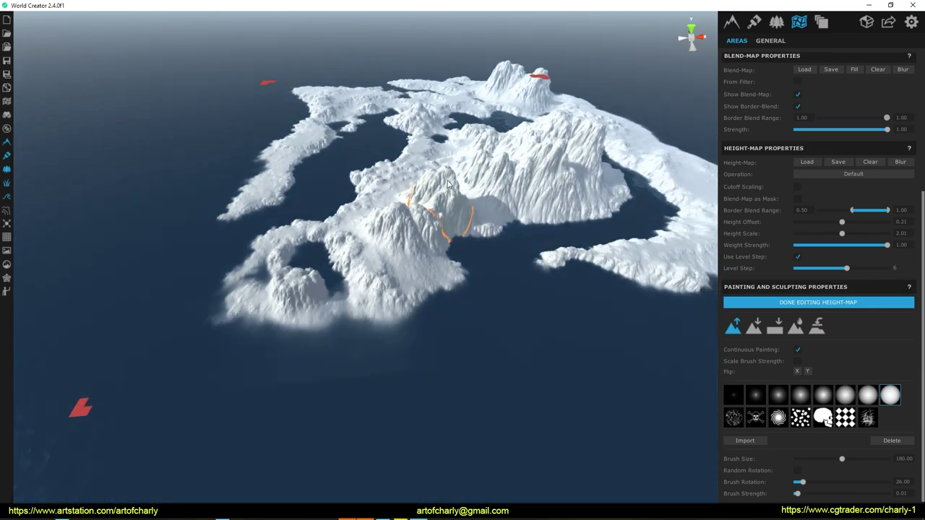
{"action": "scroll", "coordinate": [345, 269], "scroll_direction": "up", "scroll_amount": 3}
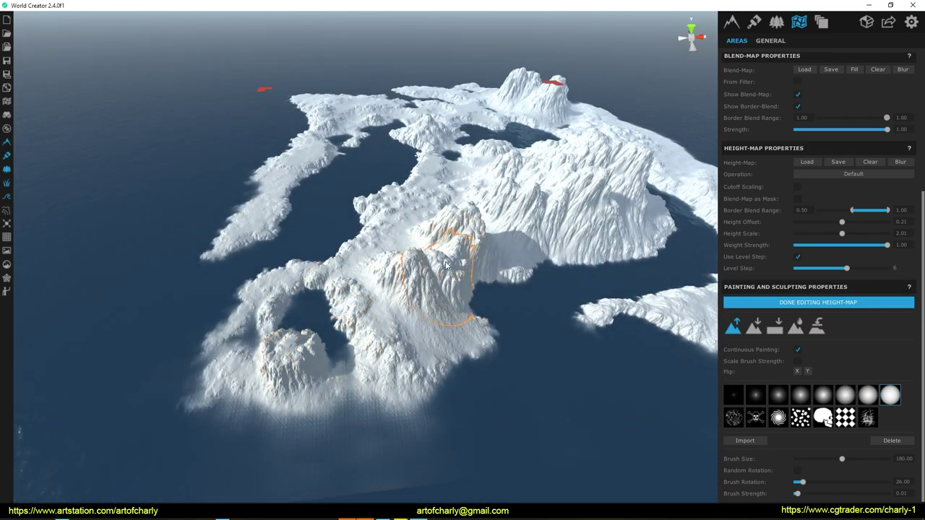
Step: Level the front-left hills and small mound toward height 0 with the size 128 flatten brush
{"action": "left_click", "coordinate": [775, 331]}
{"action": "mouse_move", "coordinate": [429, 237]}
{"action": "left_mouse_down"}
{"action": "mouse_move", "coordinate": [445, 247]}
{"action": "mouse_move", "coordinate": [450, 278]}
{"action": "left_mouse_up"}
{"action": "scroll", "coordinate": [451, 296], "scroll_direction": "up", "scroll_amount": 3}
{"action": "middle_click_drag", "start_coordinate": [451, 295], "coordinate": [409, 329]}
{"action": "mouse_move", "coordinate": [318, 375]}
{"action": "left_mouse_down"}
{"action": "mouse_move", "coordinate": [503, 285]}
{"action": "mouse_move", "coordinate": [536, 243]}
{"action": "mouse_move", "coordinate": [459, 289]}
{"action": "left_mouse_up"}
{"action": "scroll", "coordinate": [468, 295], "scroll_direction": "down", "scroll_amount": 3}
Step: Flatten a land bridge between the front-right coast and the central mountains across the channel
{"action": "mouse_move", "coordinate": [578, 312]}
{"action": "middle_mouse_down"}
{"action": "mouse_move", "coordinate": [363, 266]}
{"action": "mouse_move", "coordinate": [505, 330]}
{"action": "mouse_move", "coordinate": [557, 278]}
{"action": "middle_mouse_up"}
{"action": "left_click_drag", "start_coordinate": [534, 301], "coordinate": [516, 371]}
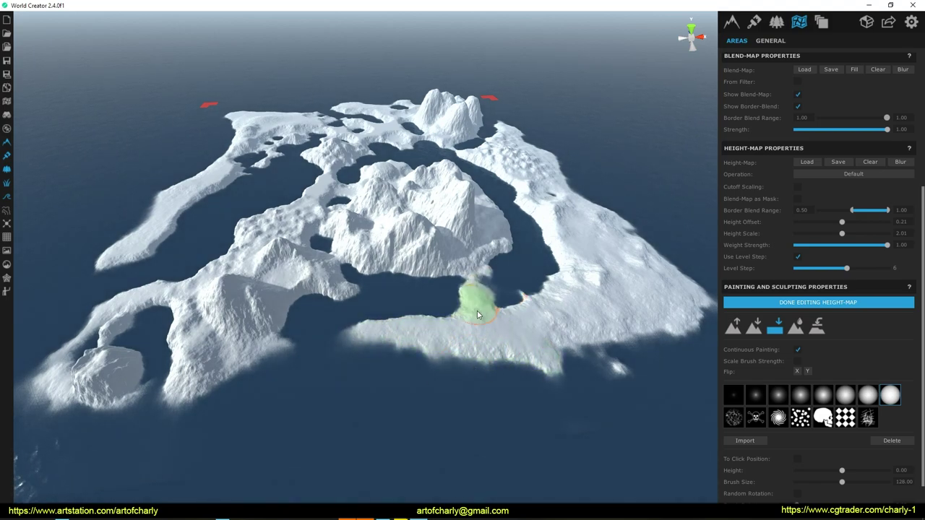
{"action": "left_click_drag", "start_coordinate": [538, 329], "coordinate": [522, 332]}
{"action": "mouse_move", "coordinate": [491, 330]}
{"action": "middle_mouse_down"}
{"action": "mouse_move", "coordinate": [437, 415]}
{"action": "mouse_move", "coordinate": [605, 332]}
{"action": "middle_mouse_up"}
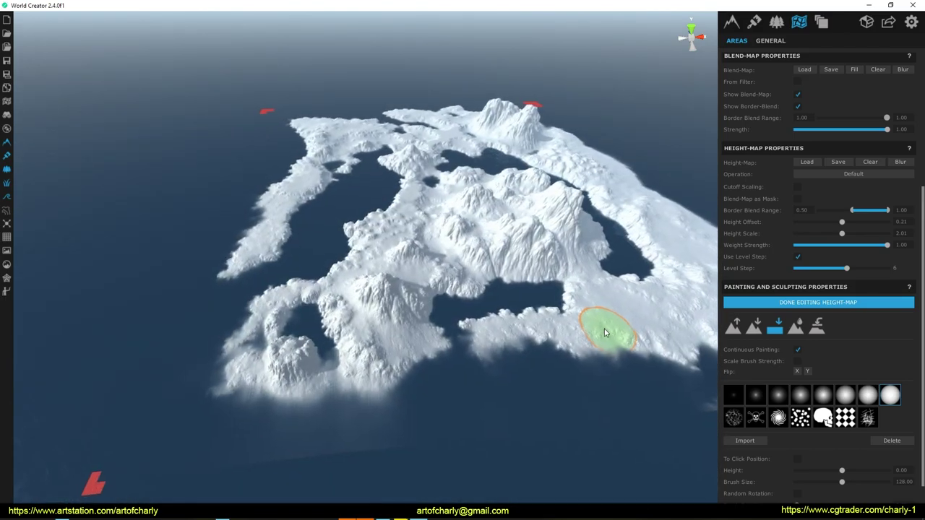
Step: Level the narrow neck of land behind the central mountains and patches of their slopes and the right landmass
{"action": "middle_click_drag", "start_coordinate": [410, 201], "coordinate": [278, 290]}
{"action": "left_click_drag", "start_coordinate": [312, 253], "coordinate": [295, 307]}
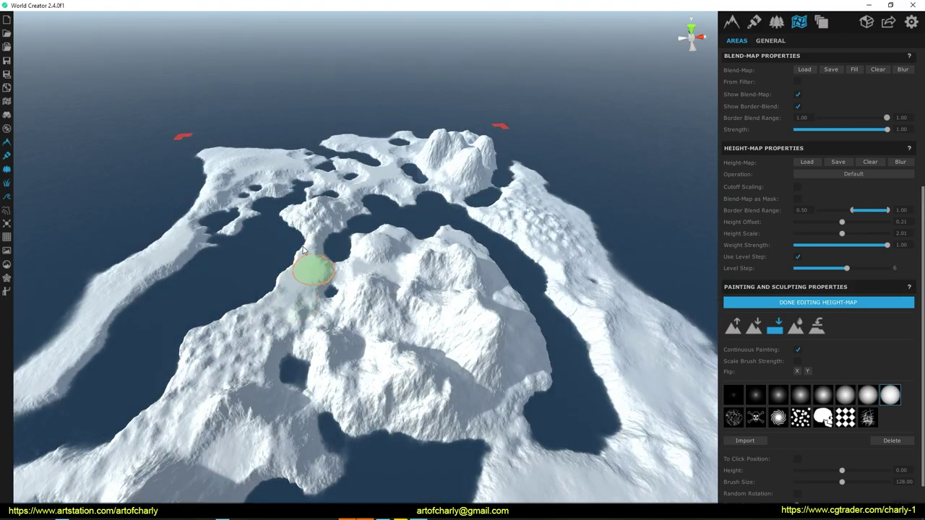
{"action": "scroll", "coordinate": [303, 250], "scroll_direction": "down", "scroll_amount": 5}
{"action": "scroll", "coordinate": [489, 221], "scroll_direction": "up", "scroll_amount": 5}
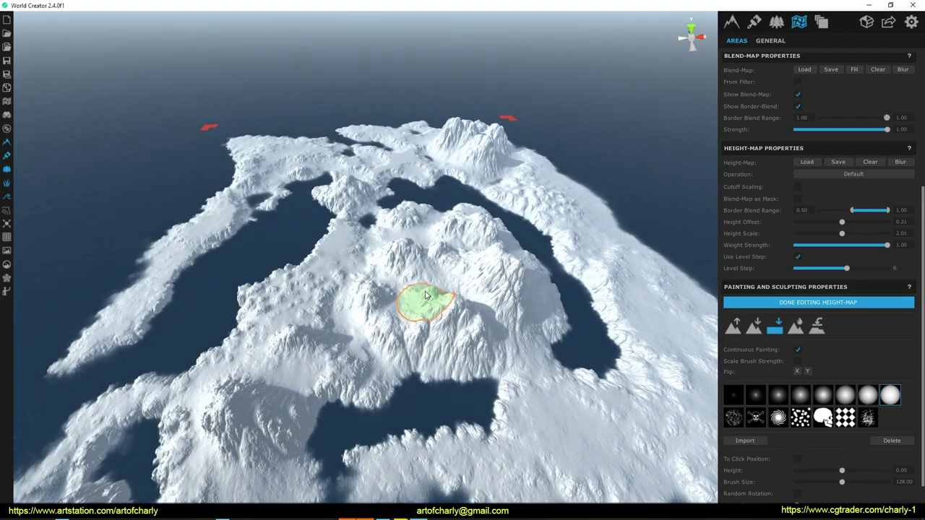
{"action": "left_click_drag", "start_coordinate": [430, 297], "coordinate": [464, 293]}
{"action": "left_click_drag", "start_coordinate": [526, 283], "coordinate": [539, 292]}
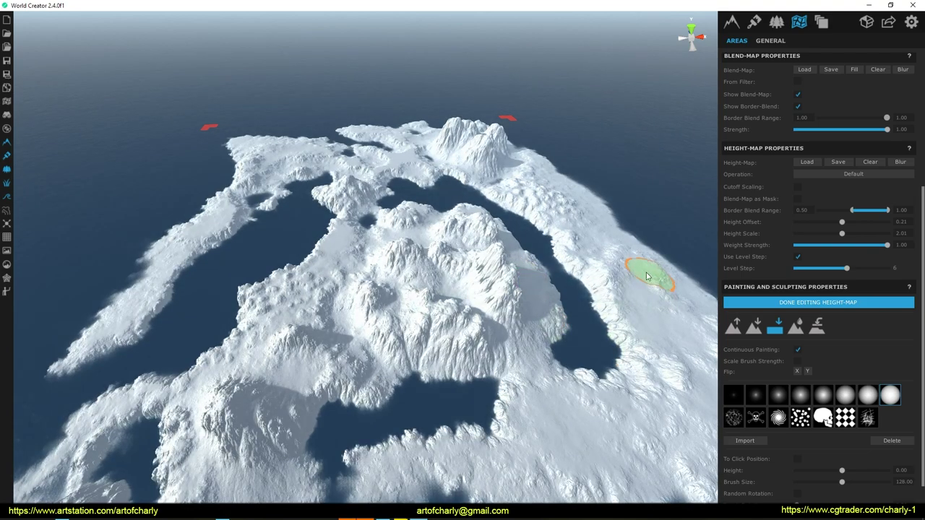
{"action": "scroll", "coordinate": [800, 327], "scroll_direction": "down", "scroll_amount": 1}
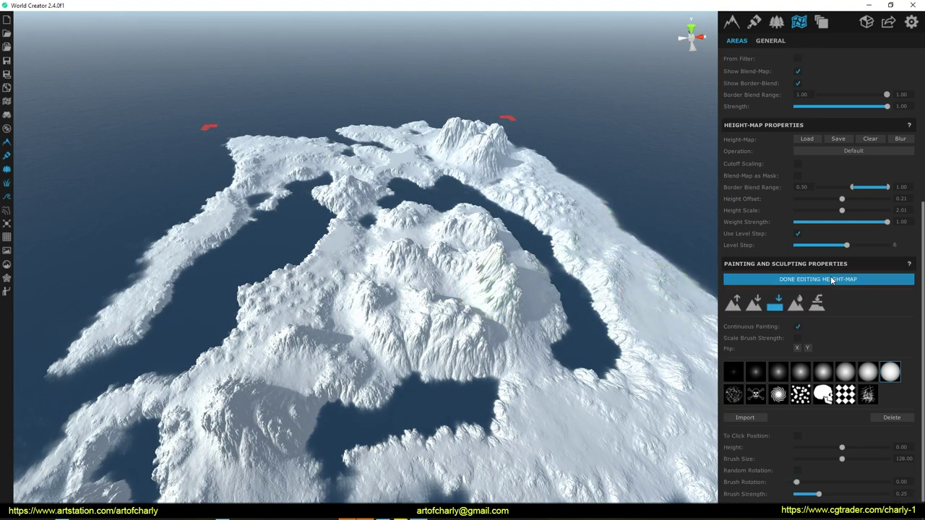
Step: Finish editing the height-map and move the area to about X 1047.47 m, Z 983.93 m
{"action": "left_click", "coordinate": [818, 279]}
{"action": "scroll", "coordinate": [452, 238], "scroll_direction": "down", "scroll_amount": 4}
{"action": "left_click_drag", "start_coordinate": [433, 289], "coordinate": [443, 267]}
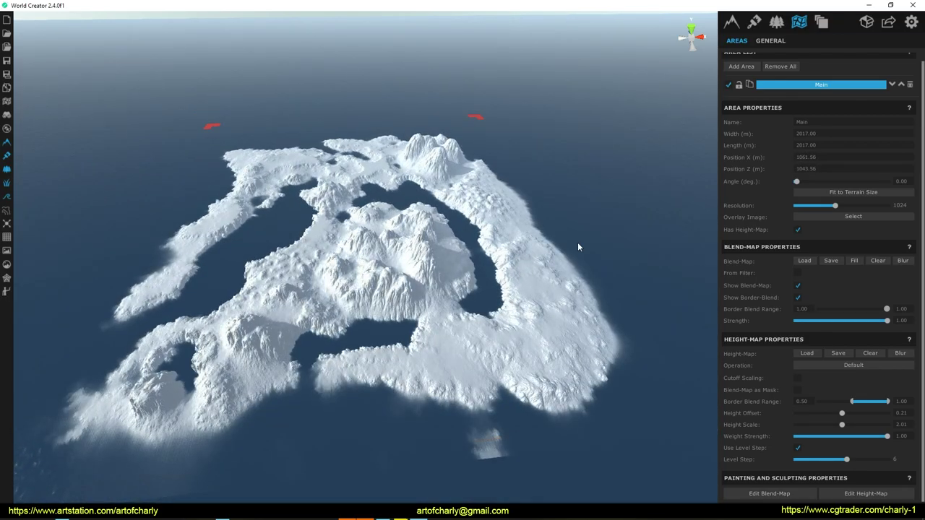
{"action": "scroll", "coordinate": [578, 243], "scroll_direction": "down", "scroll_amount": 3}
{"action": "scroll", "coordinate": [578, 244], "scroll_direction": "up", "scroll_amount": 1}
{"action": "left_click_drag", "start_coordinate": [454, 267], "coordinate": [456, 277]}
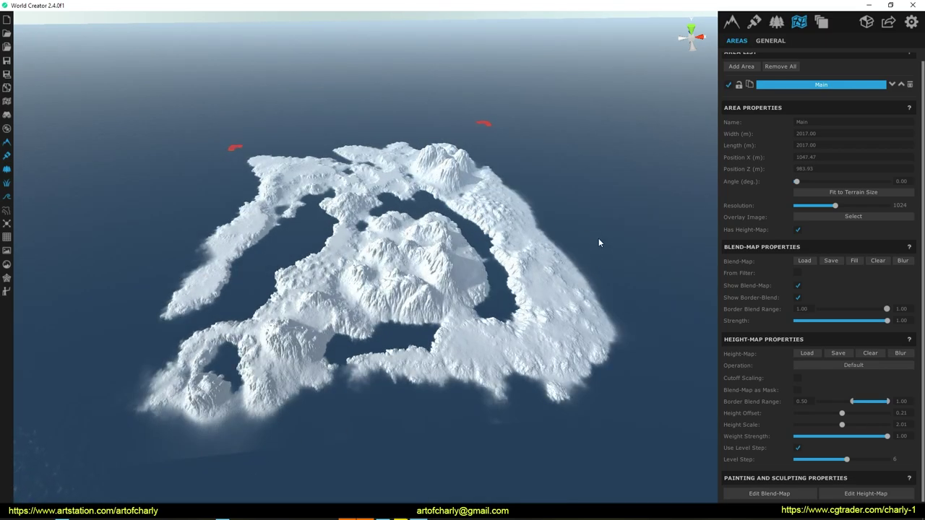
{"action": "scroll", "coordinate": [811, 274], "scroll_direction": "up", "scroll_amount": 1}
{"action": "left_click", "coordinate": [732, 22]}
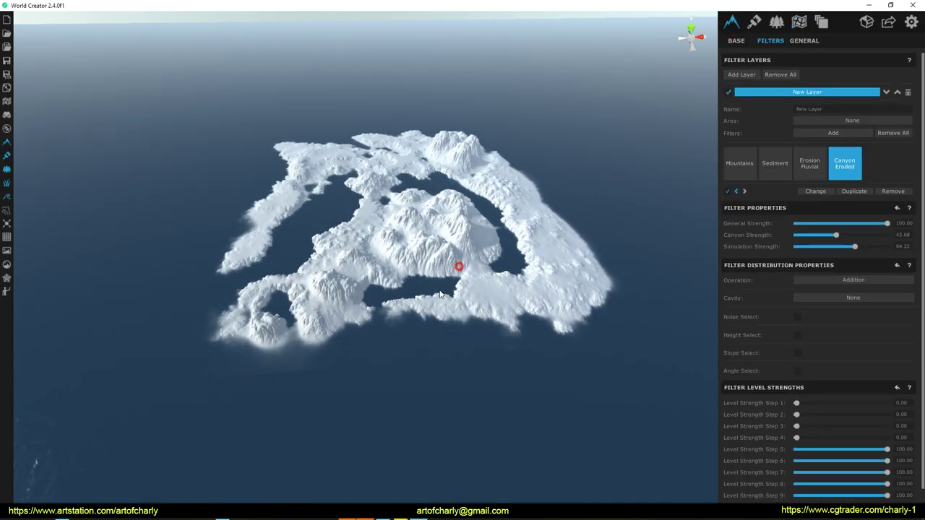
{"action": "scroll", "coordinate": [437, 282], "scroll_direction": "up", "scroll_amount": 3}
{"action": "mouse_move", "coordinate": [436, 299]}
{"action": "right_mouse_down"}
{"action": "mouse_move", "coordinate": [366, 304]}
{"action": "mouse_move", "coordinate": [415, 309]}
{"action": "mouse_move", "coordinate": [332, 325]}
{"action": "mouse_move", "coordinate": [419, 300]}
{"action": "mouse_move", "coordinate": [467, 269]}
{"action": "mouse_move", "coordinate": [510, 275]}
{"action": "mouse_move", "coordinate": [411, 295]}
{"action": "mouse_move", "coordinate": [435, 298]}
{"action": "mouse_move", "coordinate": [425, 288]}
{"action": "mouse_move", "coordinate": [421, 300]}
{"action": "right_mouse_up"}
{"action": "scroll", "coordinate": [415, 316], "scroll_direction": "up", "scroll_amount": 5}
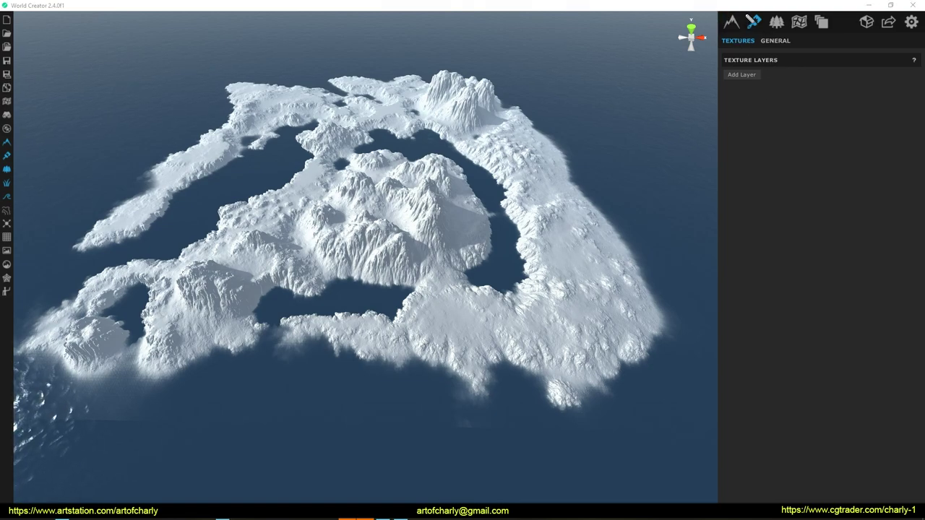
Step: Add a texture layer and assign the Desert_02 ground texture from the WorldCreator library directory
{"action": "left_click", "coordinate": [743, 77]}
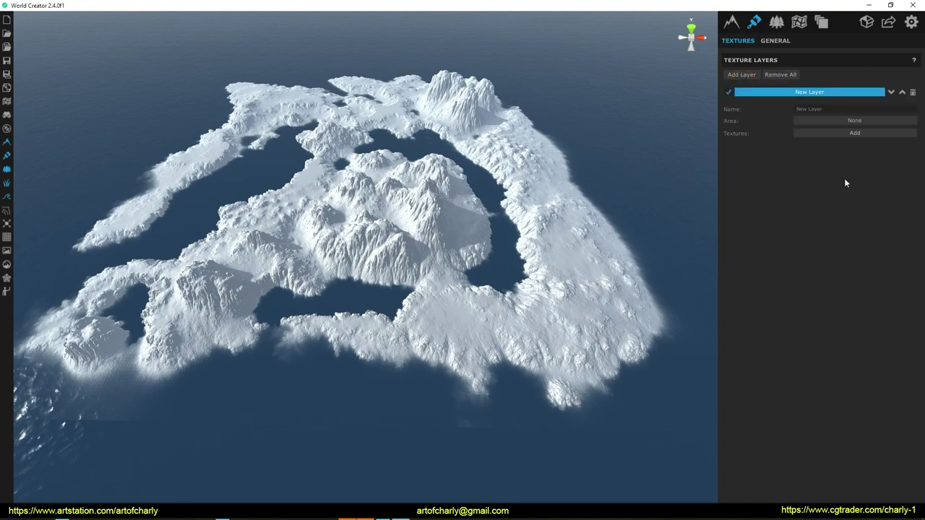
{"action": "left_click", "coordinate": [855, 135]}
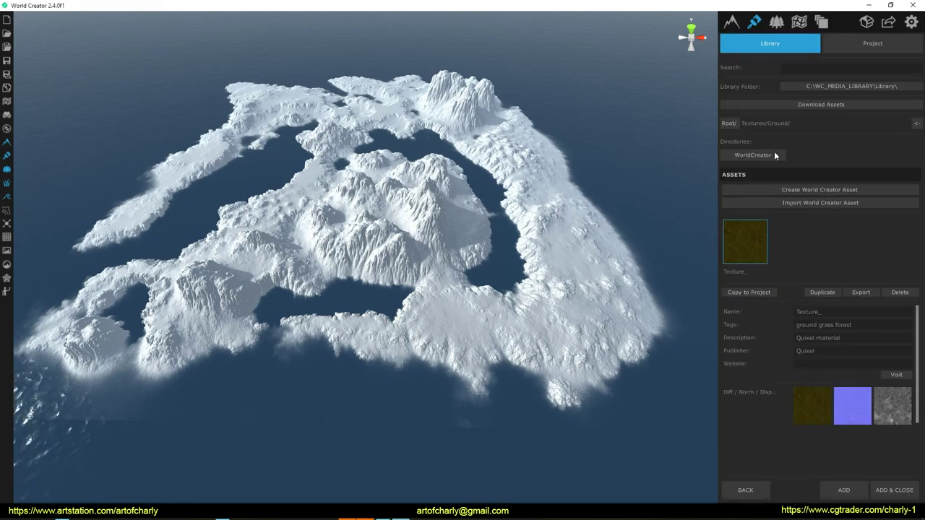
{"action": "left_click", "coordinate": [752, 156]}
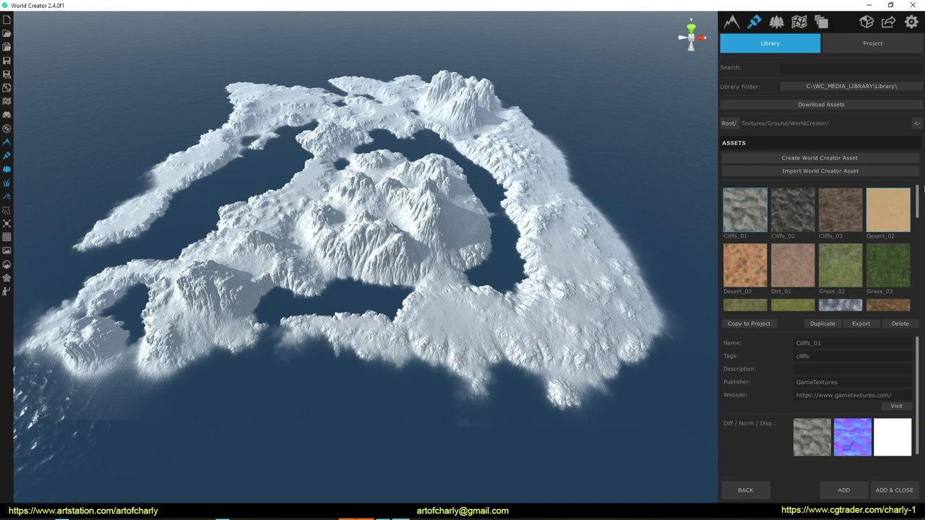
{"action": "left_click", "coordinate": [890, 213]}
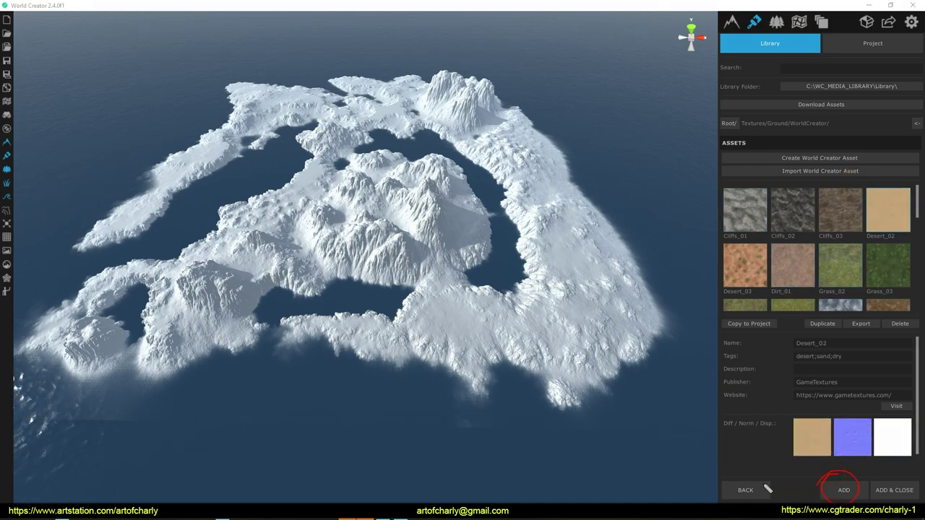
{"action": "left_click", "coordinate": [844, 491]}
{"action": "left_click", "coordinate": [745, 490]}
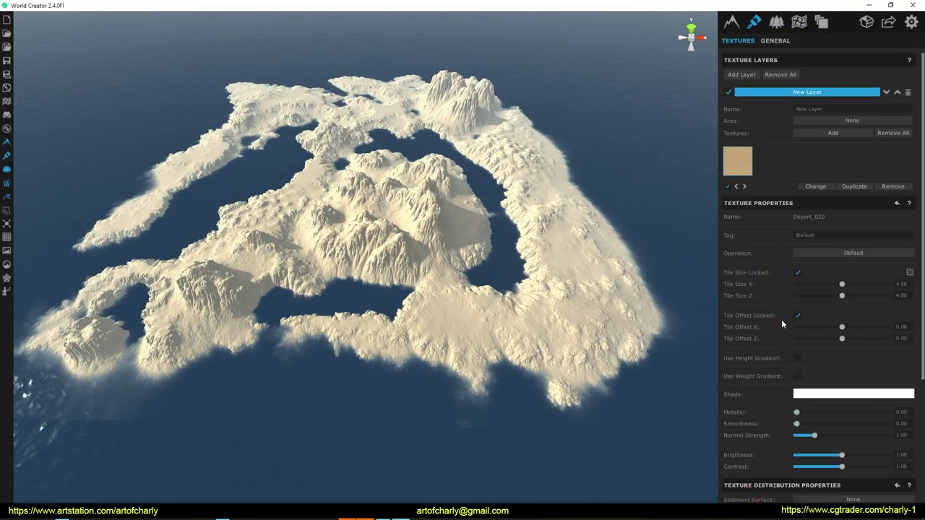
Step: Restrict the Desert_02 texture by height, relative to the ocean level
{"action": "scroll", "coordinate": [781, 325], "scroll_direction": "down", "scroll_amount": 5}
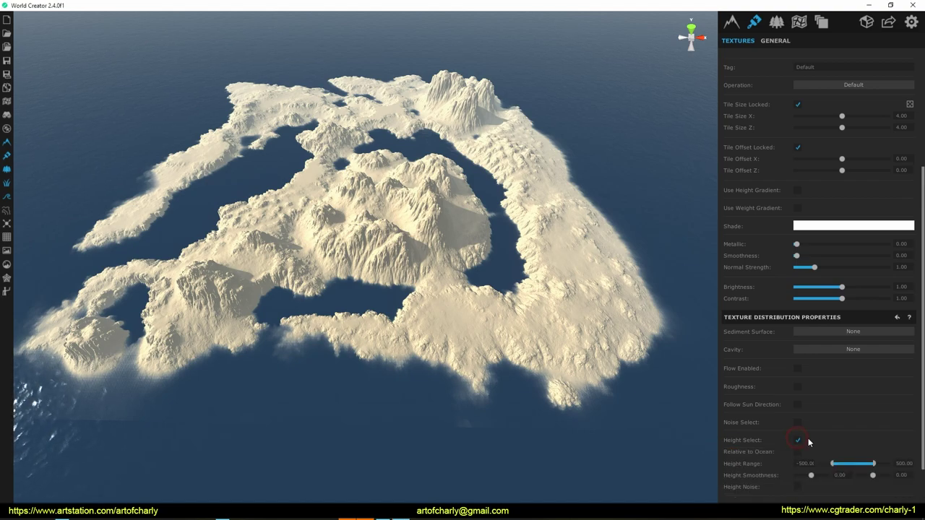
{"action": "scroll", "coordinate": [726, 431], "scroll_direction": "down", "scroll_amount": 1}
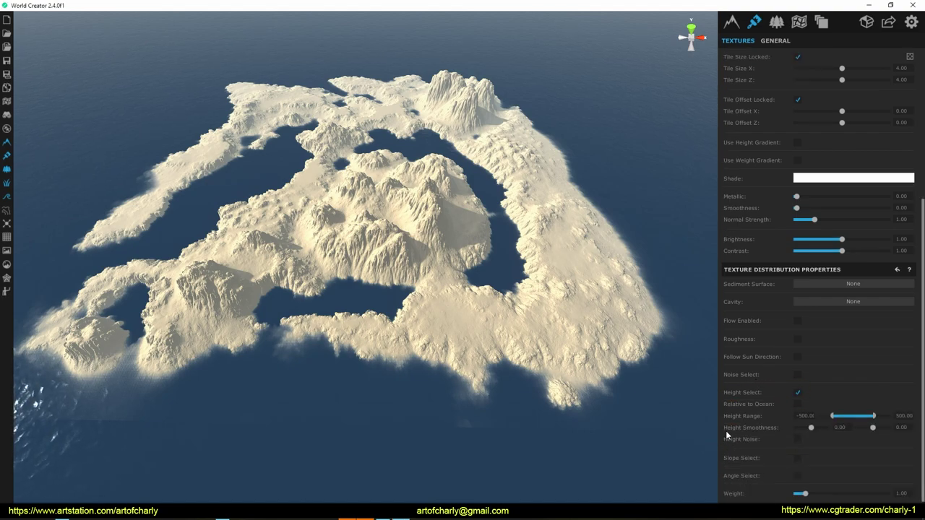
{"action": "left_click", "coordinate": [797, 404]}
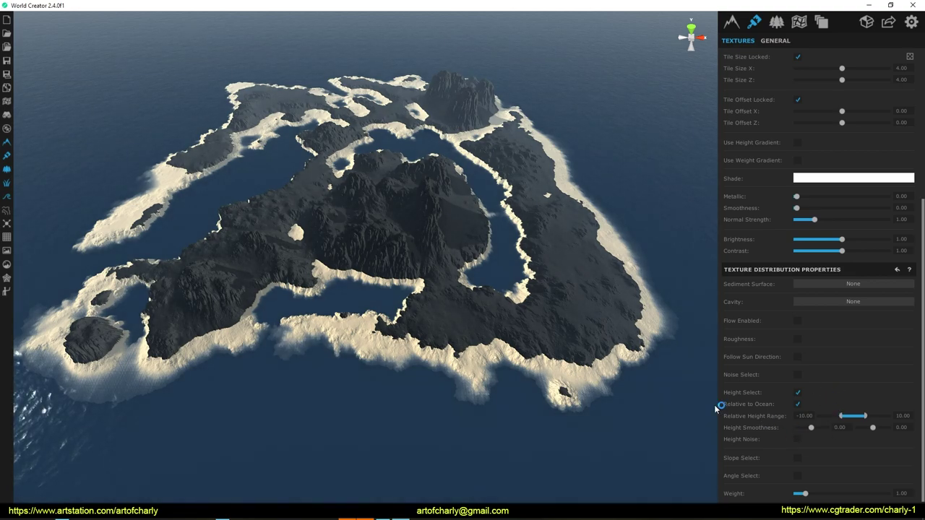
Step: Extend the sand texture's relative height range down to about -197, hiding the ocean plane for the adjustment and showing it again
{"action": "left_click", "coordinate": [775, 23]}
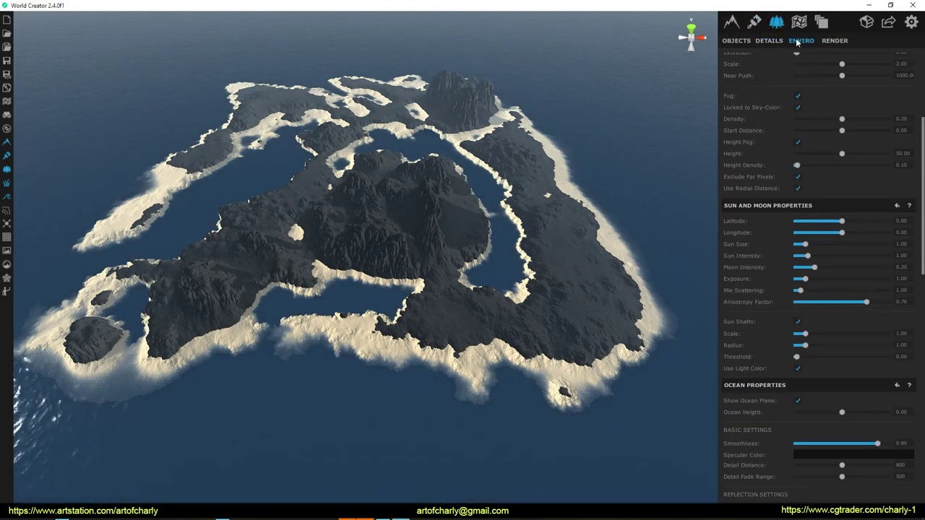
{"action": "left_click", "coordinate": [797, 401]}
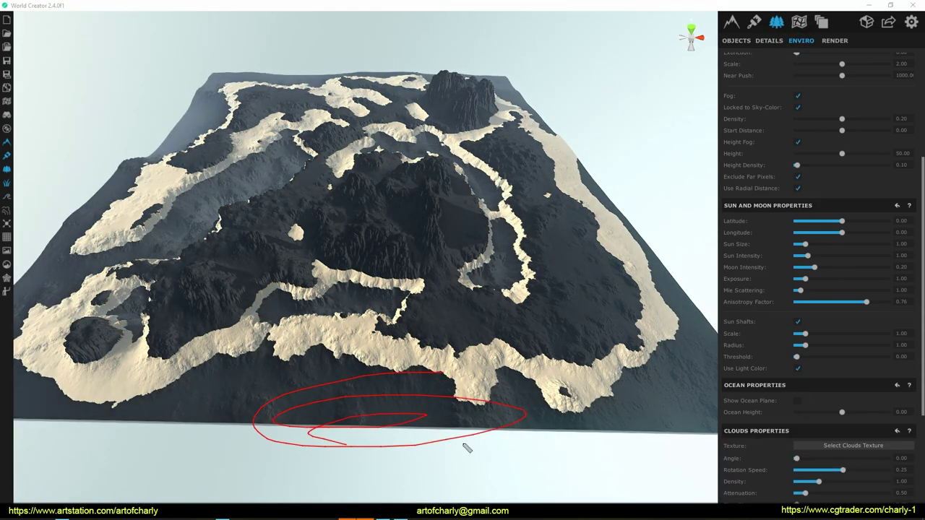
{"action": "left_click", "coordinate": [756, 24]}
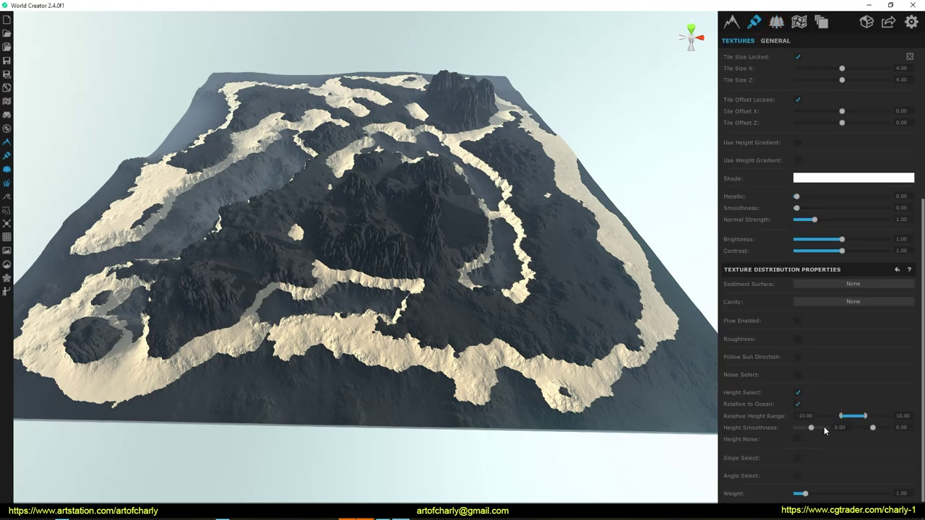
{"action": "left_click_drag", "start_coordinate": [839, 419], "coordinate": [817, 417]}
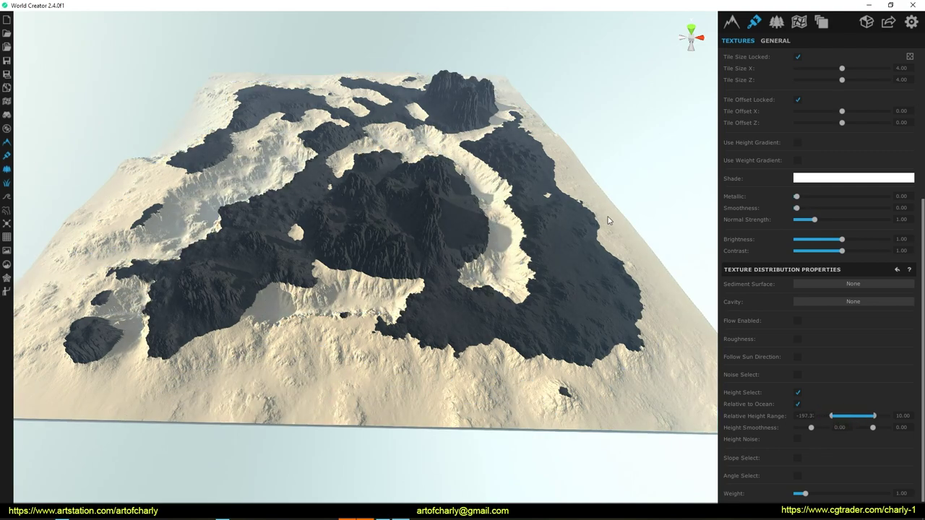
{"action": "left_click", "coordinate": [787, 24]}
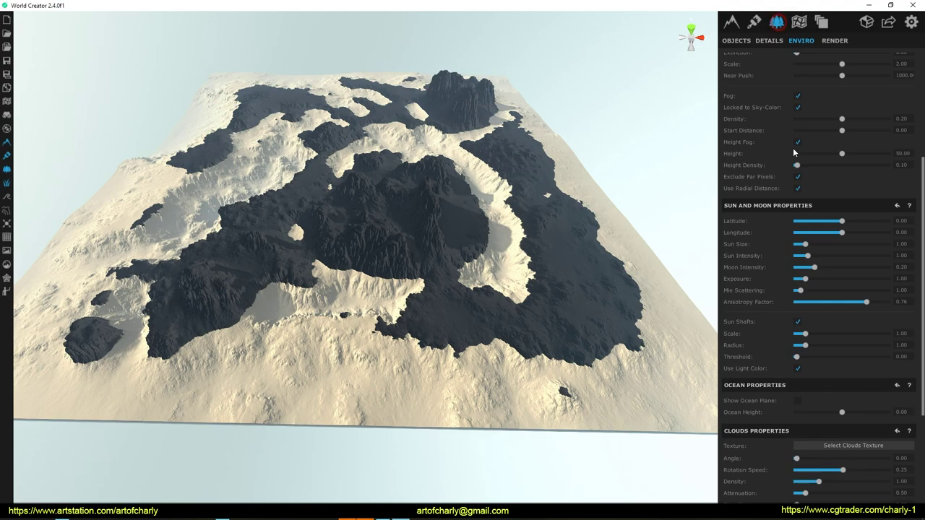
{"action": "left_click", "coordinate": [797, 401]}
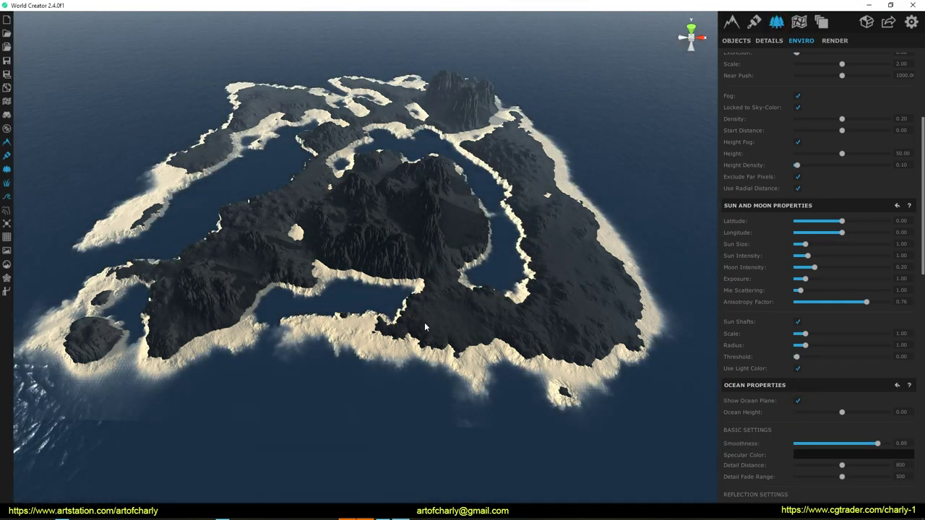
Step: Soften the sand texture's upper edge by setting its upper height smoothness to 6.05
{"action": "scroll", "coordinate": [477, 332], "scroll_direction": "up", "scroll_amount": 5}
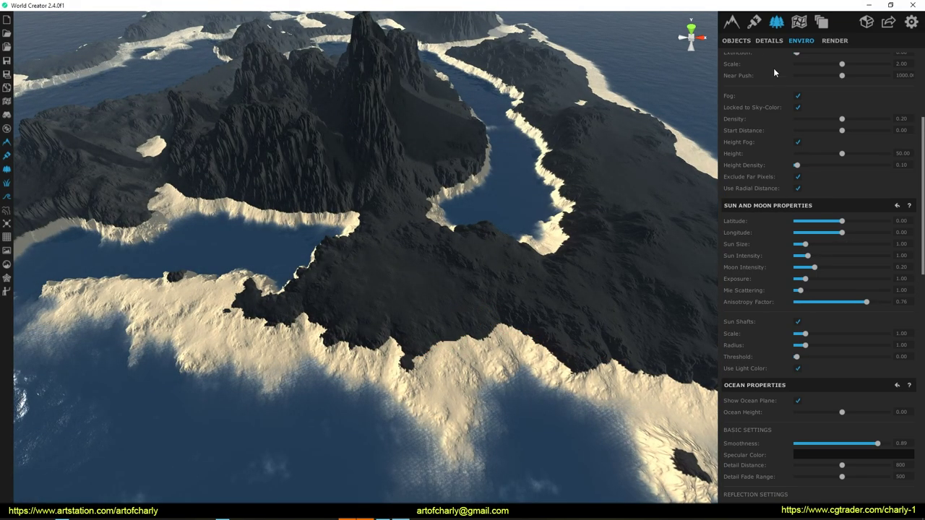
{"action": "left_click", "coordinate": [755, 22]}
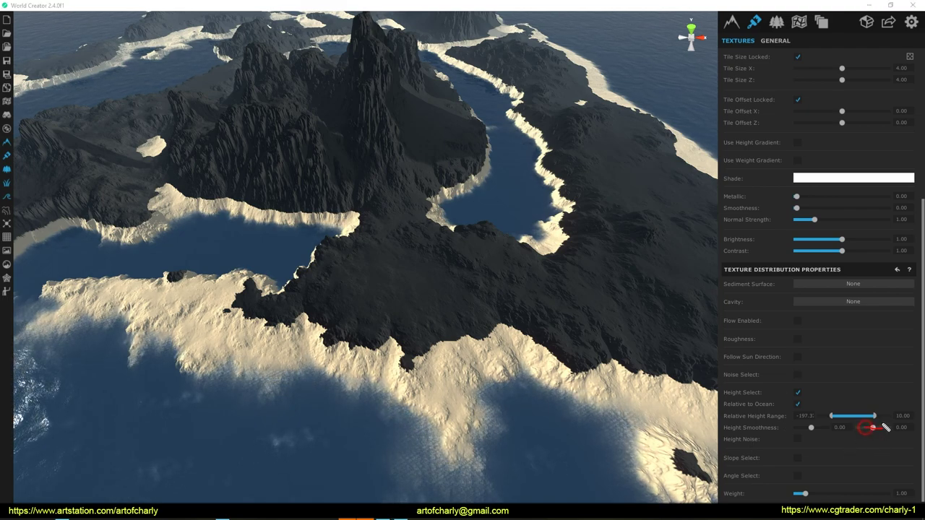
{"action": "left_click_drag", "start_coordinate": [875, 430], "coordinate": [884, 431]}
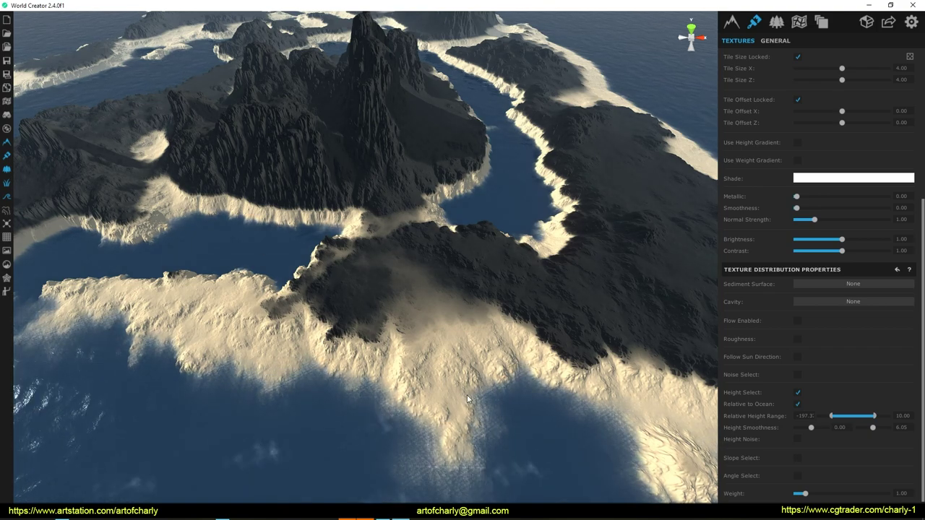
{"action": "scroll", "coordinate": [419, 306], "scroll_direction": "down", "scroll_amount": 5}
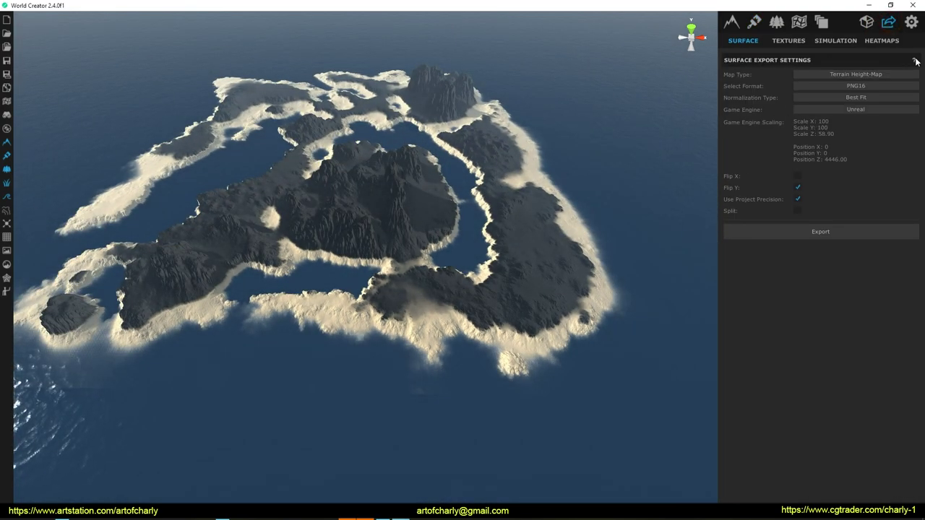
Step: Export the sand layer's heatmap as PNG with the type set to Textures and Global Flip Y enabled
{"action": "left_click", "coordinate": [878, 42]}
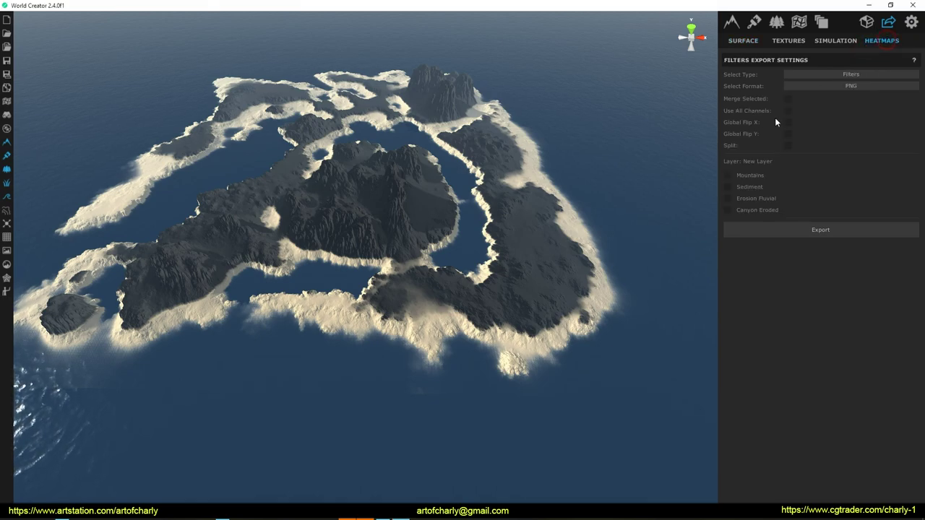
{"action": "left_click", "coordinate": [853, 75]}
{"action": "left_click", "coordinate": [852, 94]}
{"action": "mouse_move", "coordinate": [761, 184]}
{"action": "left_mouse_down"}
{"action": "mouse_move", "coordinate": [723, 170]}
{"action": "mouse_move", "coordinate": [744, 198]}
{"action": "left_mouse_up"}
{"action": "key", "text": "Escape"}
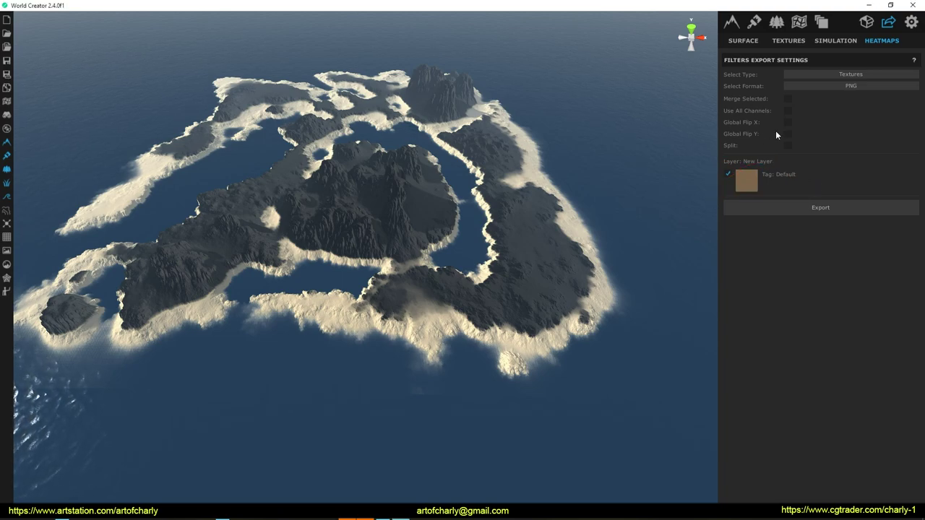
{"action": "left_click_drag", "start_coordinate": [726, 139], "coordinate": [790, 137]}
{"action": "key", "text": "Escape"}
{"action": "left_click", "coordinate": [788, 133]}
{"action": "left_click", "coordinate": [829, 206]}
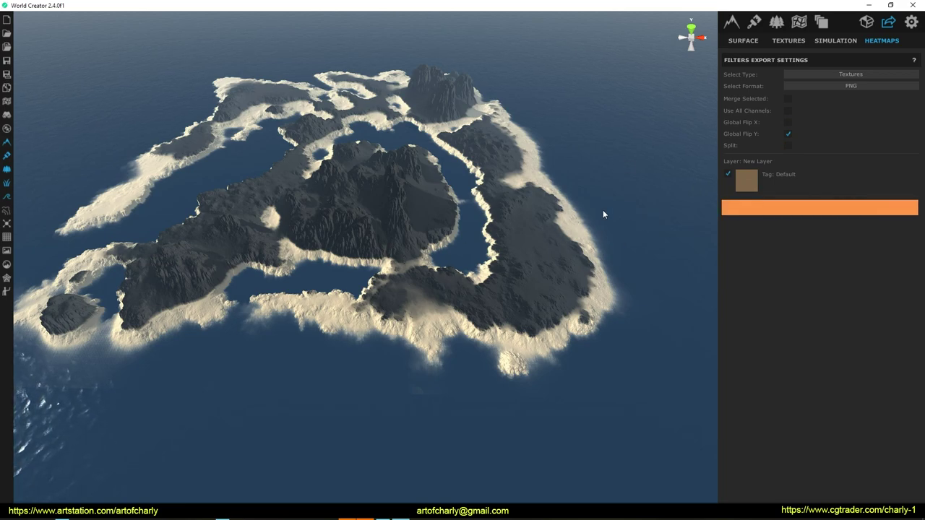
Step: Export the terrain height-map surface as PNG16 with Best Fit normalization, Unreal scaling and Flip Y
{"action": "left_click", "coordinate": [755, 41]}
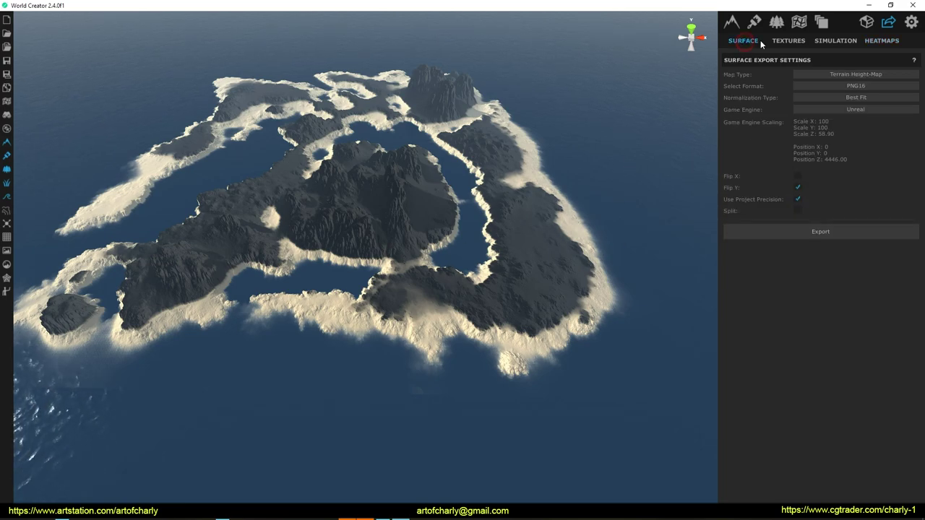
{"action": "left_click", "coordinate": [865, 86]}
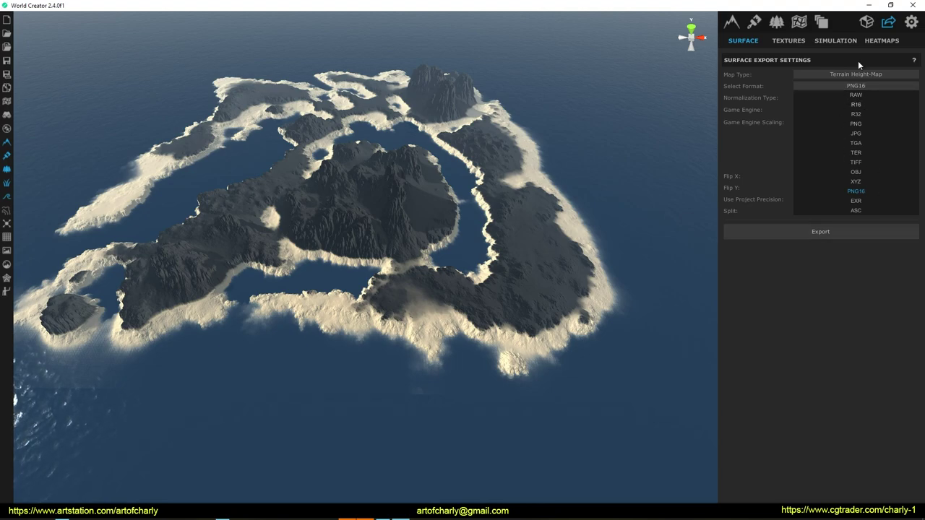
{"action": "left_click", "coordinate": [853, 328]}
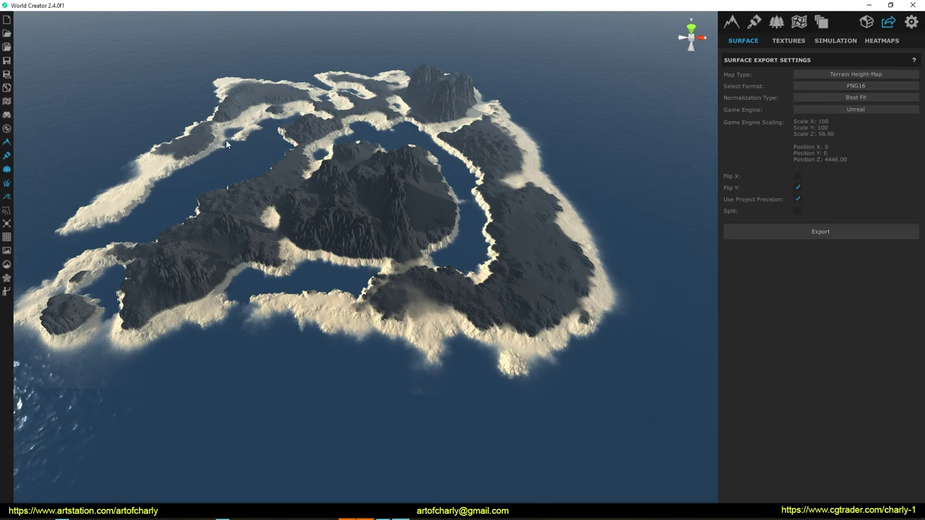
{"action": "mouse_move", "coordinate": [787, 142]}
{"action": "left_mouse_down"}
{"action": "mouse_move", "coordinate": [841, 143]}
{"action": "mouse_move", "coordinate": [840, 130]}
{"action": "left_mouse_up"}
{"action": "key", "text": "Escape"}
{"action": "mouse_move", "coordinate": [723, 184]}
{"action": "left_mouse_down"}
{"action": "mouse_move", "coordinate": [749, 186]}
{"action": "mouse_move", "coordinate": [723, 184]}
{"action": "left_mouse_up"}
{"action": "key", "text": "Escape"}
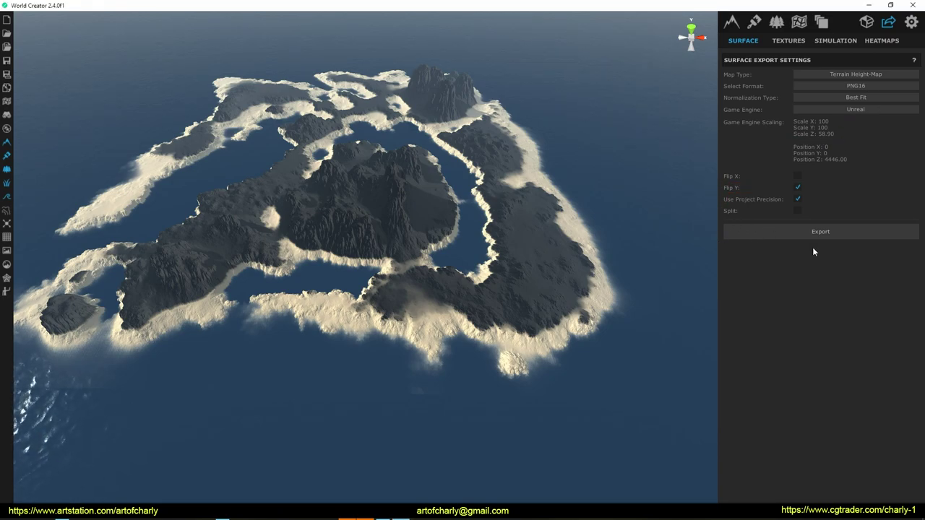
{"action": "left_click", "coordinate": [827, 225]}
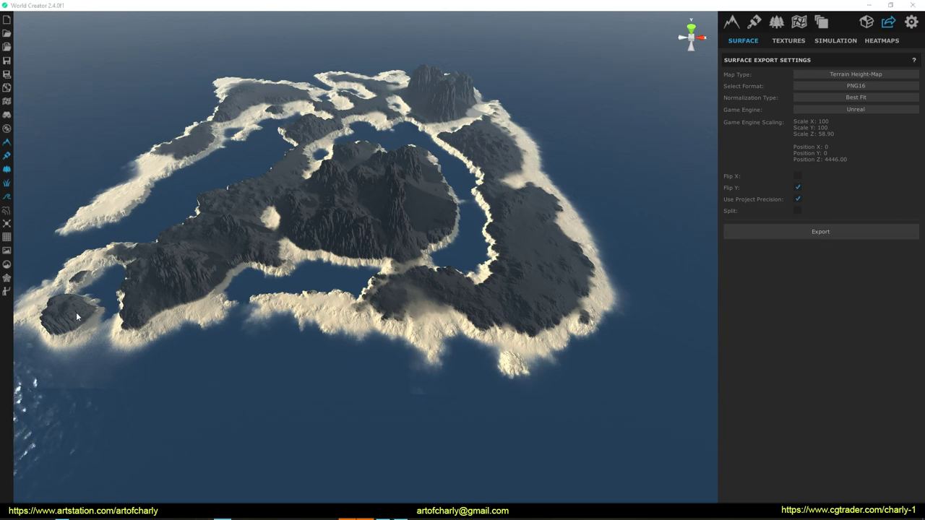
{"action": "left_click", "coordinate": [9, 76]}
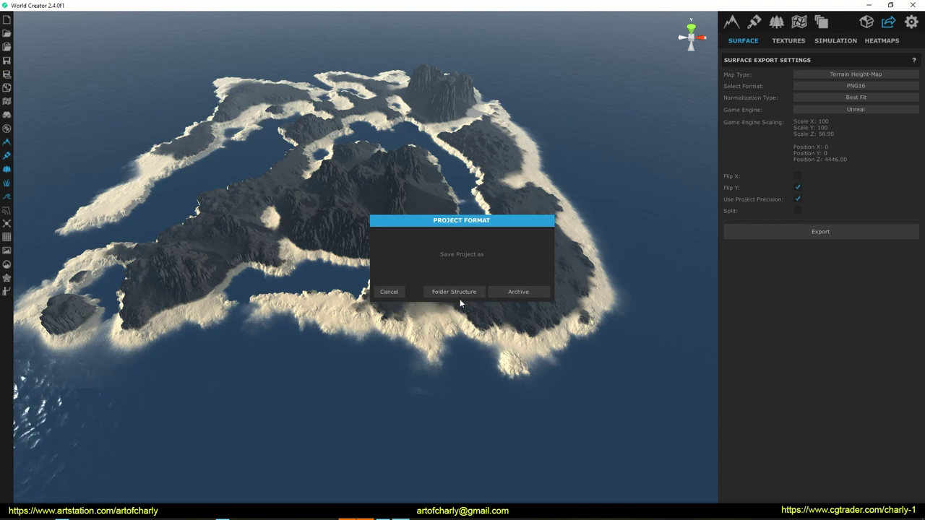
{"action": "left_click", "coordinate": [456, 291]}
{"action": "left_click", "coordinate": [469, 274]}
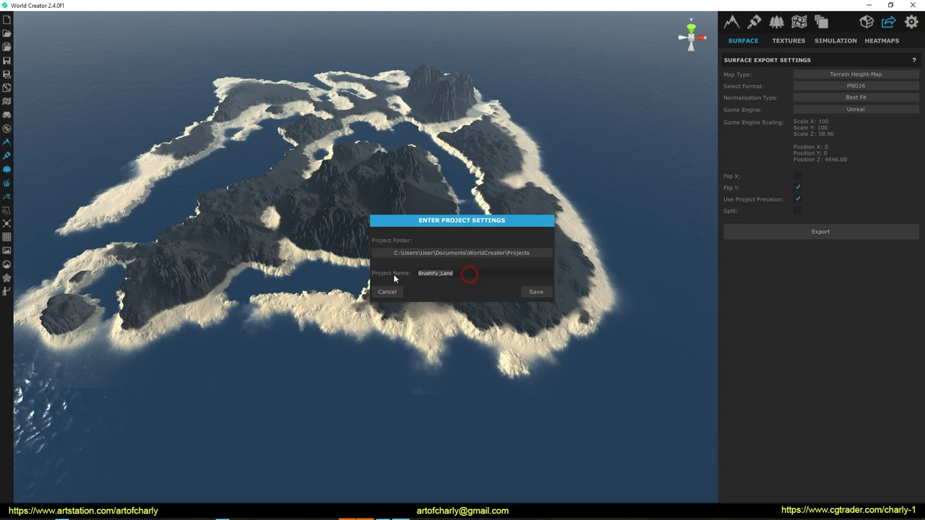
{"action": "left_click", "coordinate": [387, 292]}
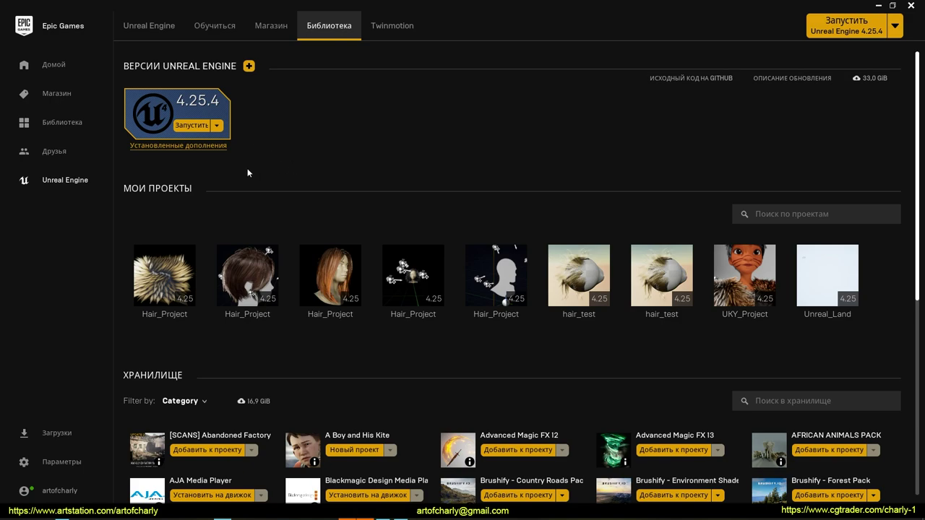
Step: Launch Unreal Engine 4.25.4 from the Epic Games launcher and start a new Games project with the Third Person template
{"action": "left_click", "coordinate": [199, 127]}
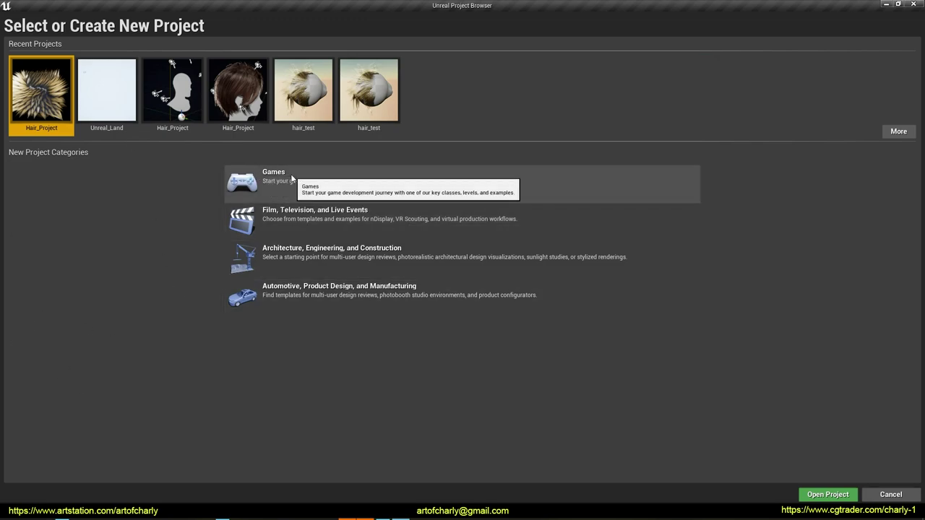
{"action": "left_click", "coordinate": [244, 182]}
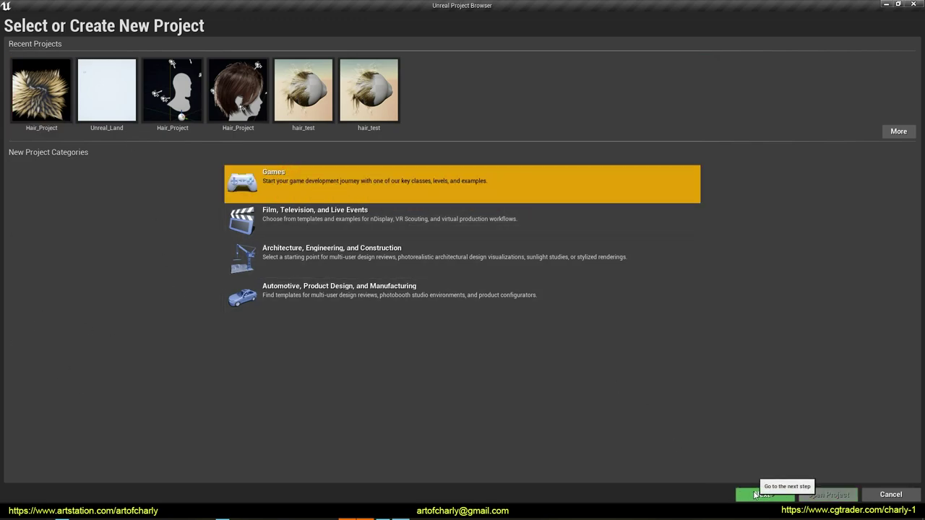
{"action": "left_click", "coordinate": [755, 495]}
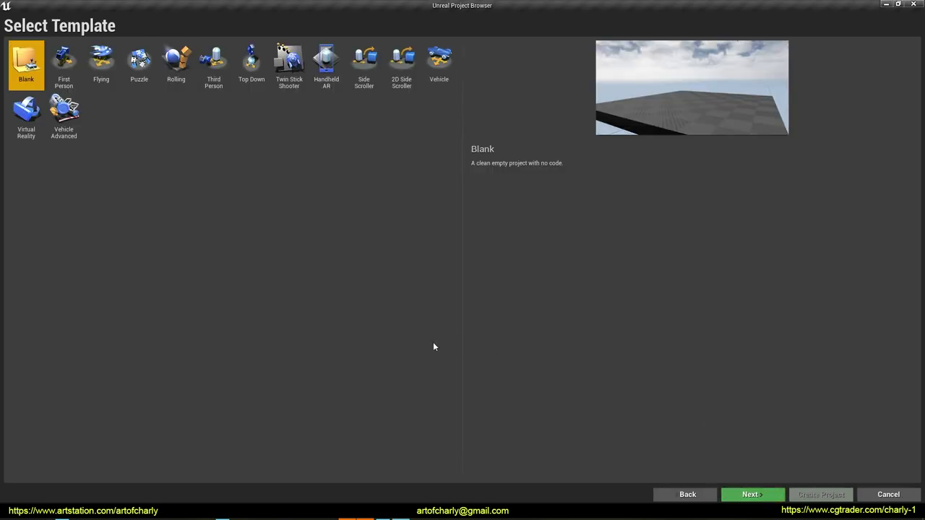
{"action": "left_click", "coordinate": [213, 64]}
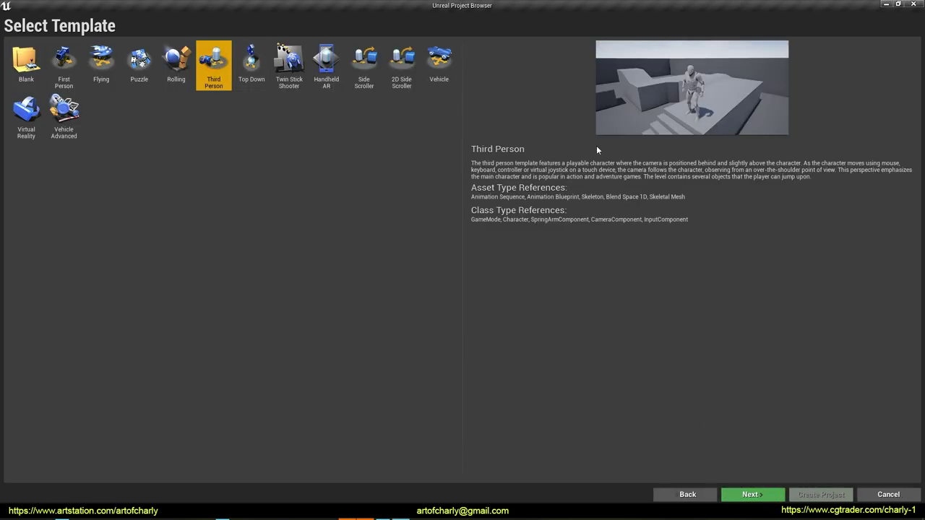
{"action": "left_click", "coordinate": [751, 495]}
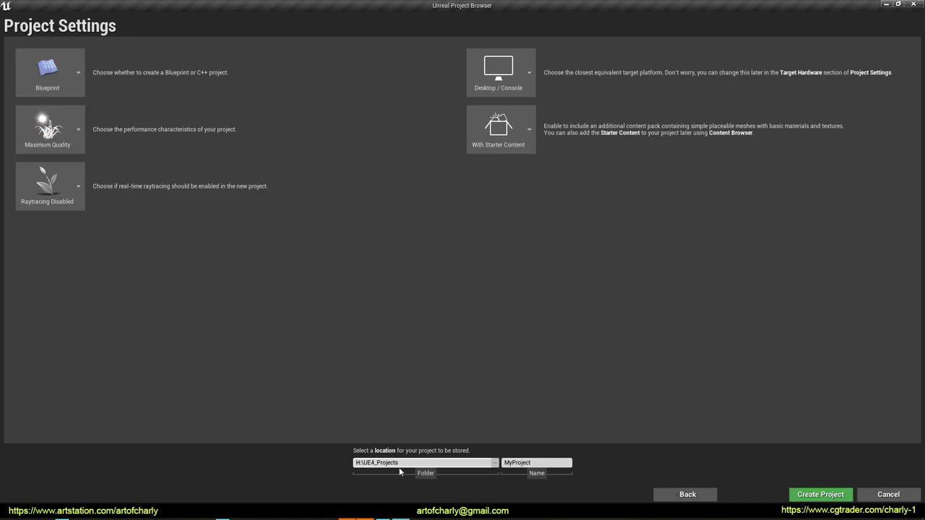
Step: Name the new project Brushify_Land and create it in H:\UE4_Projects with starter content
{"action": "mouse_move", "coordinate": [440, 460]}
{"action": "left_mouse_down"}
{"action": "mouse_move", "coordinate": [367, 476]}
{"action": "mouse_move", "coordinate": [408, 466]}
{"action": "left_mouse_up"}
{"action": "left_click_drag", "start_coordinate": [518, 457], "coordinate": [524, 470]}
{"action": "key", "text": "Escape"}
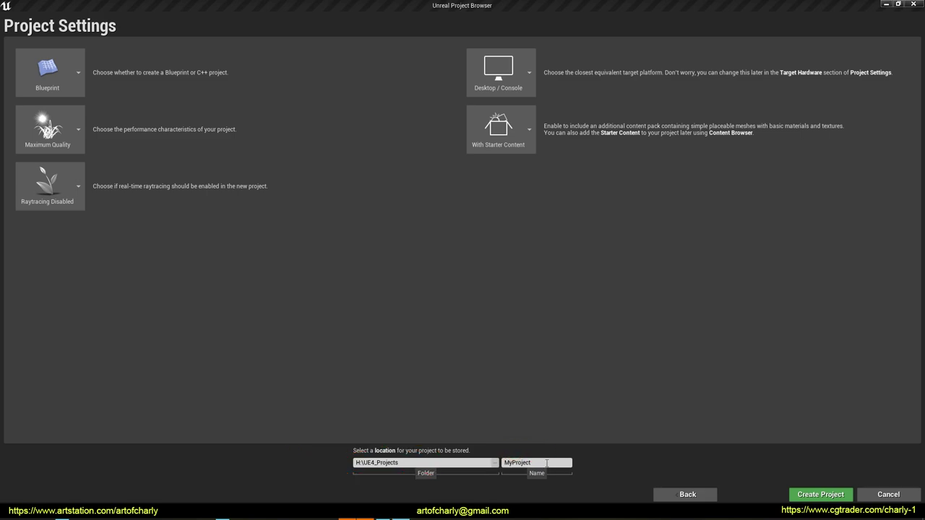
{"action": "left_click", "coordinate": [547, 463]}
{"action": "type", "text": "Brushify_Land"}
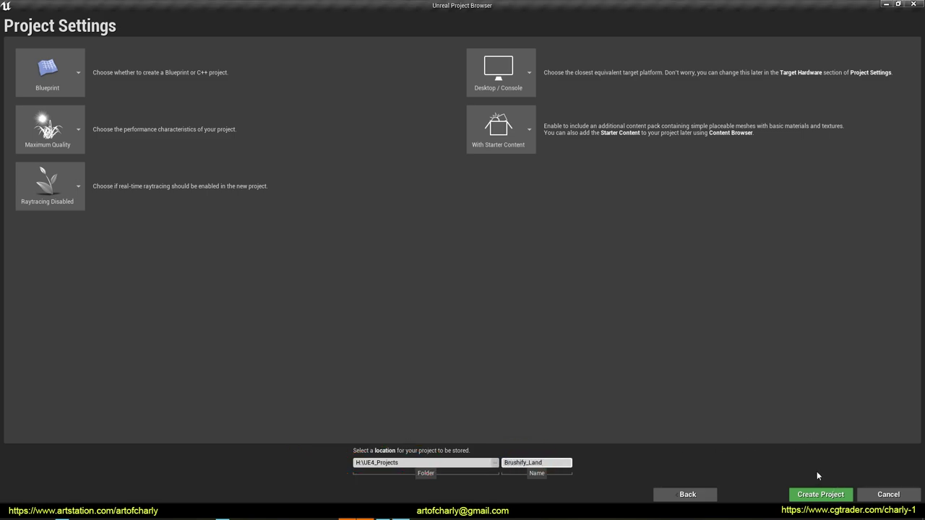
{"action": "left_click_drag", "start_coordinate": [816, 475], "coordinate": [835, 477]}
{"action": "key", "text": "Escape"}
{"action": "left_click", "coordinate": [820, 494]}
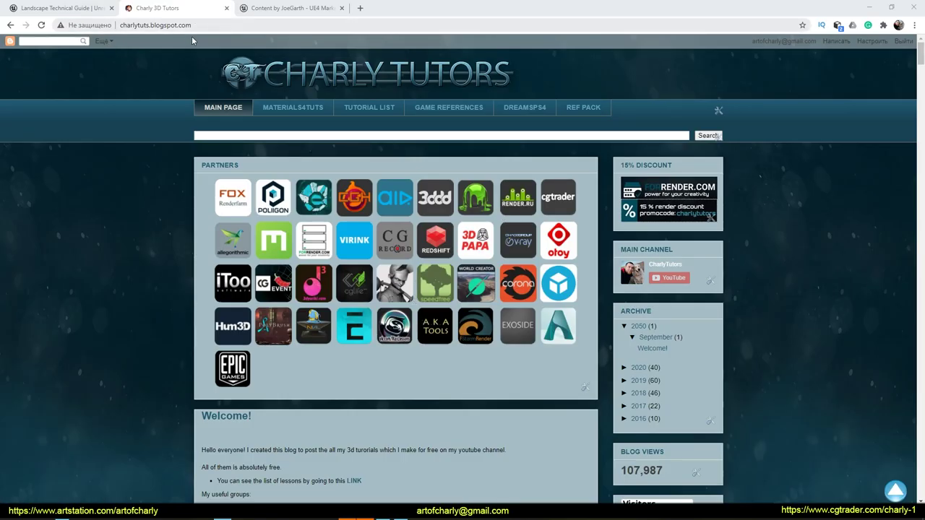
Step: Open the Brushify Packs link from the Brushify+WorldCreator Tutorial entry on the blog's Materials4Tuts page and close the leftover tabs
{"action": "scroll", "coordinate": [408, 329], "scroll_direction": "down", "scroll_amount": 15}
{"action": "scroll", "coordinate": [408, 329], "scroll_direction": "down", "scroll_amount": 5}
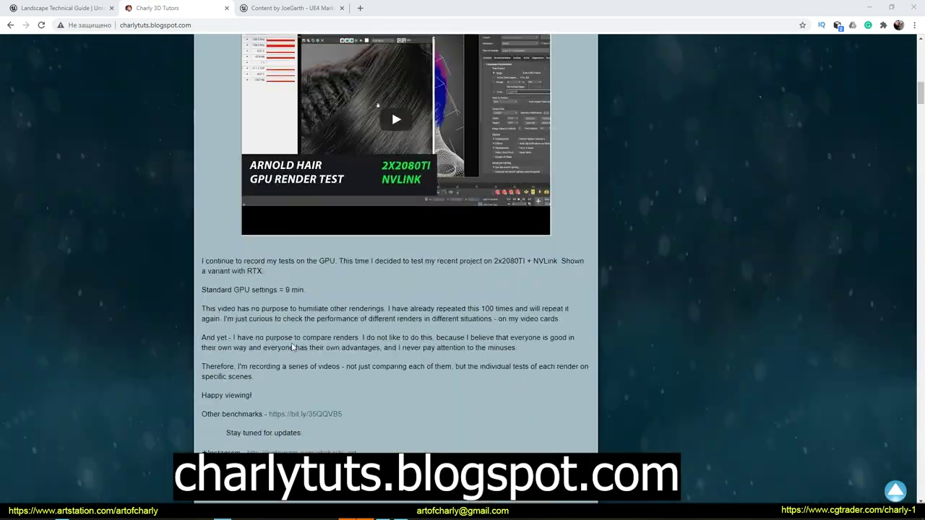
{"action": "scroll", "coordinate": [293, 348], "scroll_direction": "up", "scroll_amount": 20}
{"action": "left_click", "coordinate": [296, 109]}
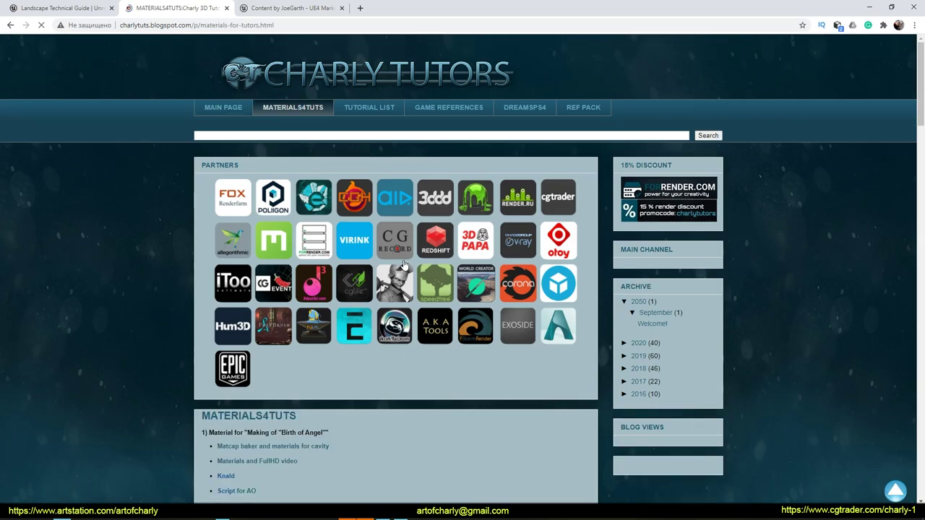
{"action": "scroll", "coordinate": [405, 266], "scroll_direction": "down", "scroll_amount": 20}
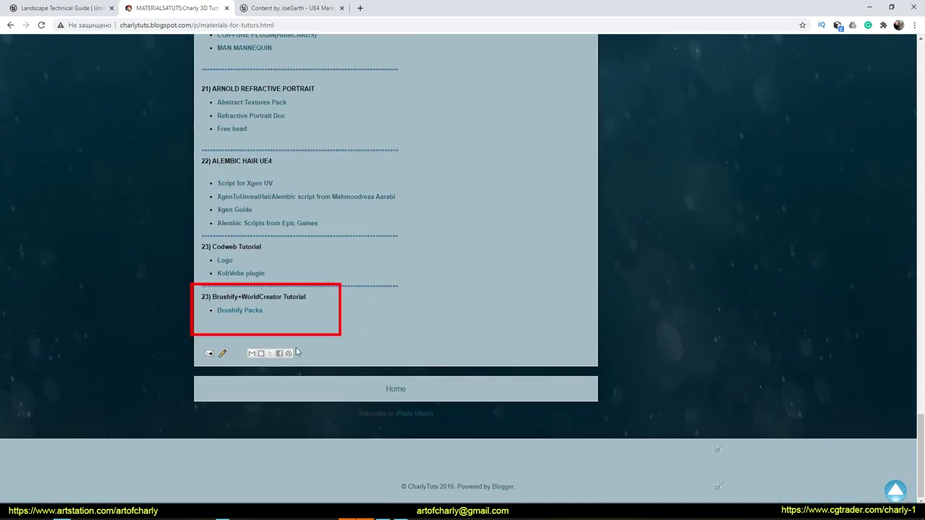
{"action": "left_click", "coordinate": [239, 310]}
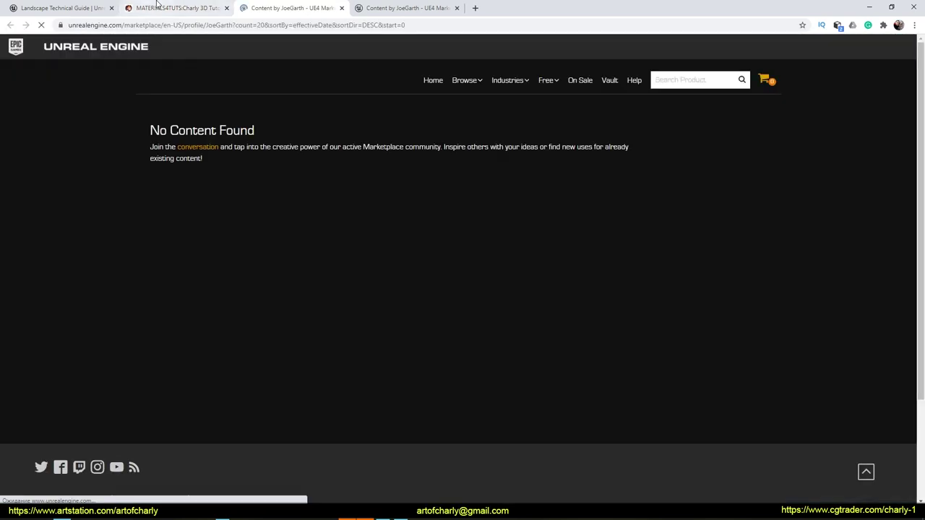
{"action": "middle_click", "coordinate": [194, 9]}
{"action": "middle_click", "coordinate": [302, 10]}
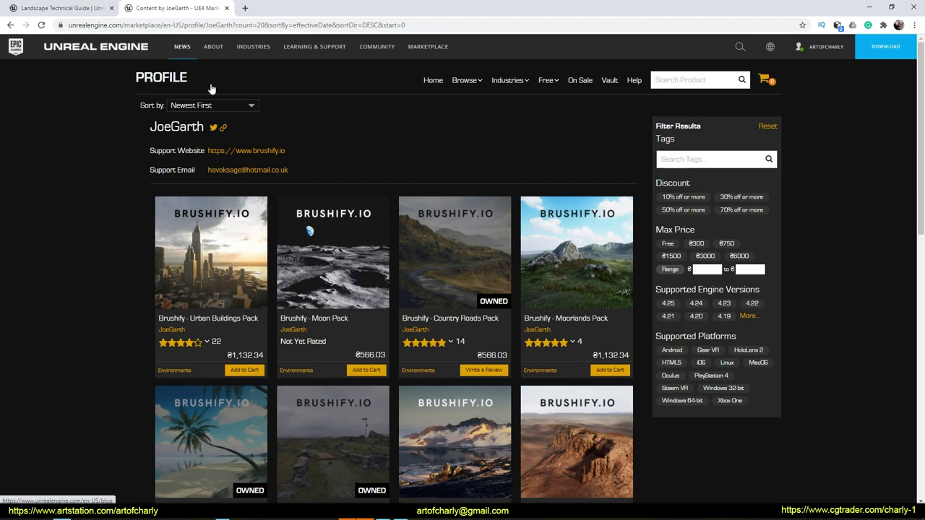
Step: Look through the seller's newest Brushify packs on the Unreal Engine marketplace, including Country Roads, Tropical and Natural Roads
{"action": "left_click_drag", "start_coordinate": [151, 131], "coordinate": [204, 129]}
{"action": "left_click", "coordinate": [337, 145]}
{"action": "scroll", "coordinate": [460, 230], "scroll_direction": "down", "scroll_amount": 1}
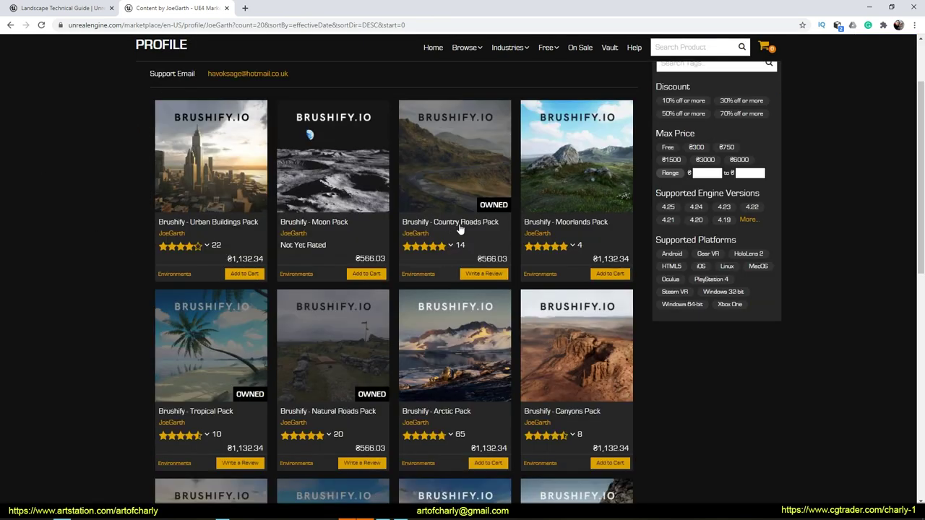
{"action": "scroll", "coordinate": [477, 231], "scroll_direction": "down", "scroll_amount": 2}
{"action": "left_click_drag", "start_coordinate": [216, 164], "coordinate": [174, 210]}
{"action": "key", "text": "Escape"}
{"action": "scroll", "coordinate": [205, 288], "scroll_direction": "down", "scroll_amount": 4}
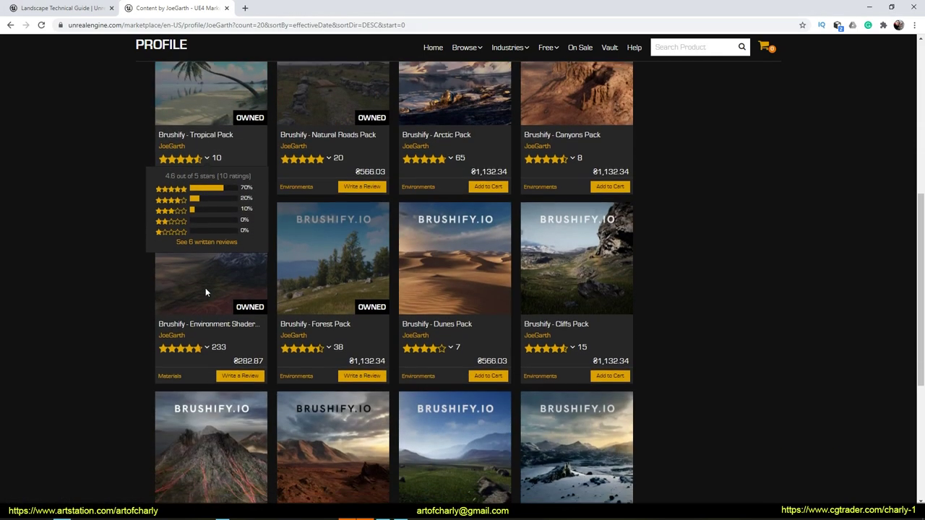
Step: Examine the Brushify Environment Shader and Forest Pack listings and the remaining packs on the seller's page
{"action": "scroll", "coordinate": [144, 244], "scroll_direction": "up", "scroll_amount": 1}
{"action": "mouse_move", "coordinate": [186, 106]}
{"action": "left_mouse_down"}
{"action": "mouse_move", "coordinate": [260, 185]}
{"action": "mouse_move", "coordinate": [130, 140]}
{"action": "left_mouse_up"}
{"action": "left_click_drag", "start_coordinate": [204, 148], "coordinate": [258, 150]}
{"action": "left_click_drag", "start_coordinate": [210, 125], "coordinate": [201, 177]}
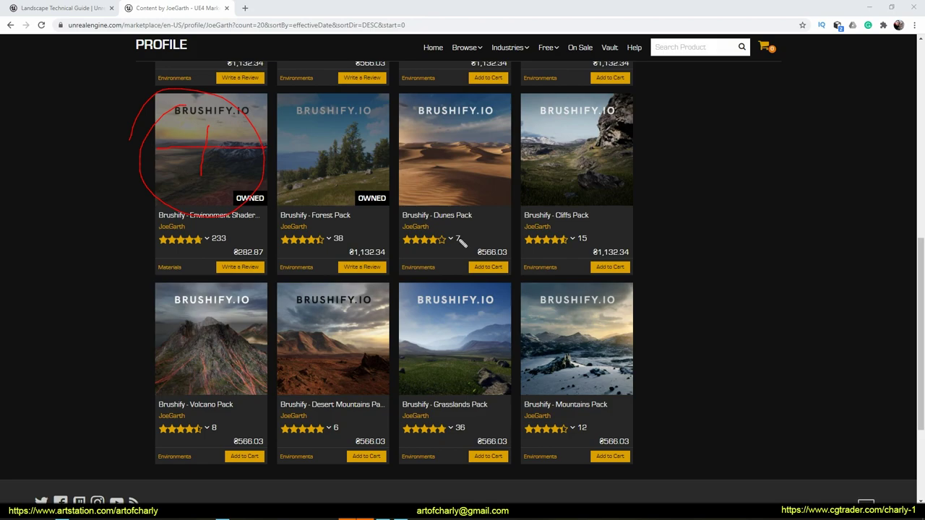
{"action": "left_click_drag", "start_coordinate": [342, 114], "coordinate": [336, 117]}
{"action": "key", "text": "Escape"}
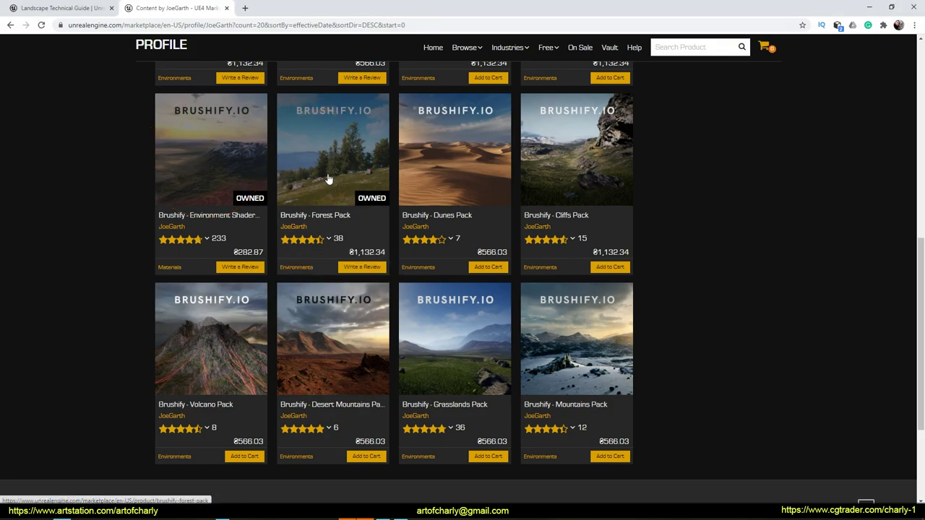
{"action": "scroll", "coordinate": [124, 388], "scroll_direction": "down", "scroll_amount": 2}
{"action": "scroll", "coordinate": [521, 311], "scroll_direction": "up", "scroll_amount": 1}
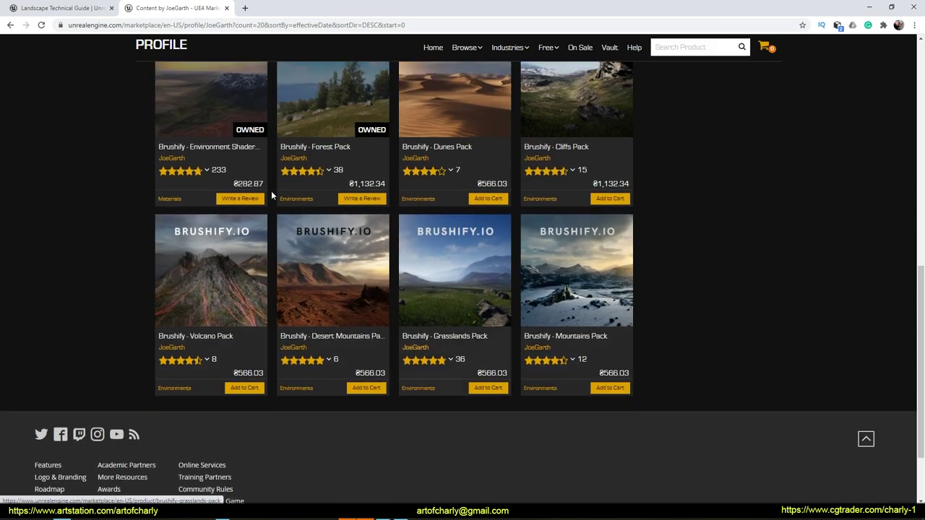
{"action": "scroll", "coordinate": [448, 388], "scroll_direction": "up", "scroll_amount": 2}
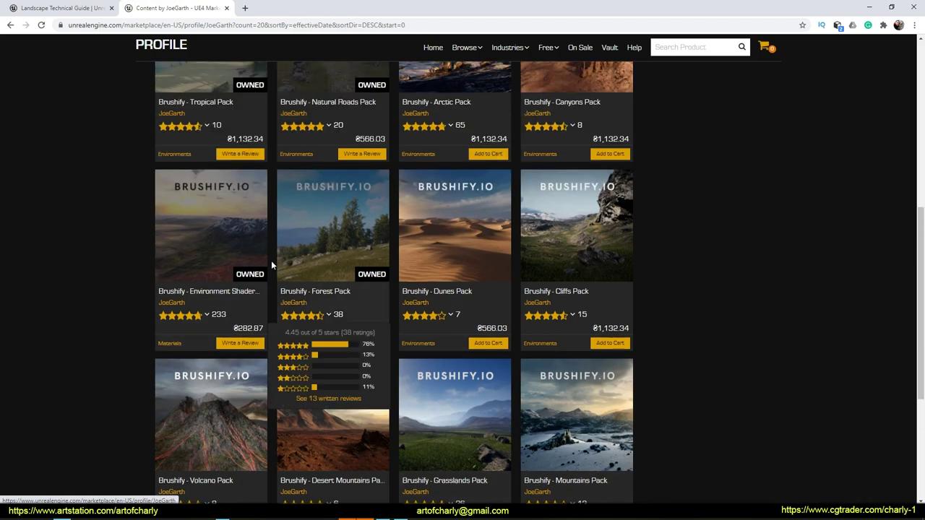
{"action": "scroll", "coordinate": [145, 94], "scroll_direction": "down", "scroll_amount": 2}
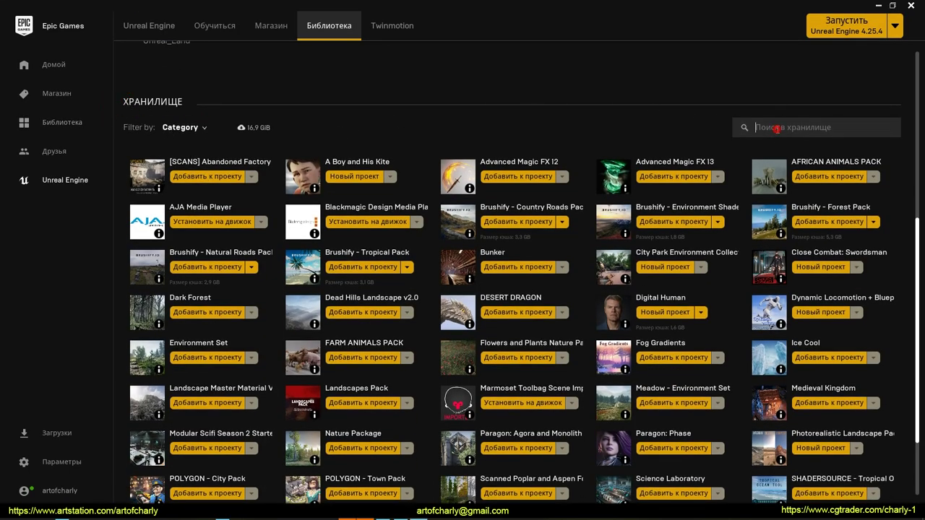
Step: Switch to the Epic Games Launcher library, search the vault for "brushify" and review the owned Brushify packs
{"action": "left_click", "coordinate": [778, 129]}
{"action": "type", "text": "brushify"}
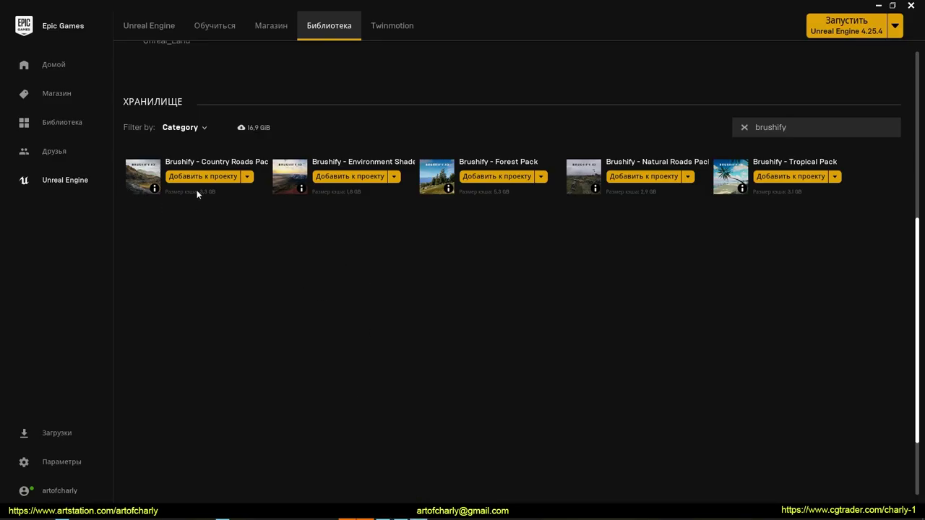
{"action": "left_click_drag", "start_coordinate": [162, 202], "coordinate": [212, 196]}
{"action": "left_click_drag", "start_coordinate": [308, 202], "coordinate": [345, 198]}
{"action": "left_click_drag", "start_coordinate": [460, 201], "coordinate": [527, 200]}
{"action": "left_click_drag", "start_coordinate": [607, 202], "coordinate": [655, 200]}
{"action": "left_click_drag", "start_coordinate": [754, 202], "coordinate": [802, 199]}
{"action": "key", "text": "Escape"}
Step: Add the Brushify Country Roads Pack to the Brushify_Land project
{"action": "left_click", "coordinate": [210, 173]}
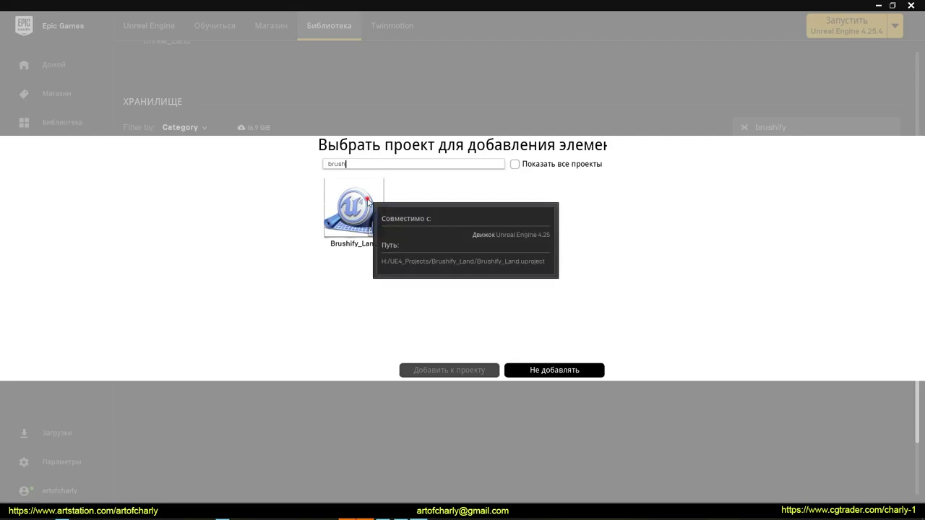
{"action": "left_click", "coordinate": [361, 210]}
{"action": "left_click", "coordinate": [463, 371]}
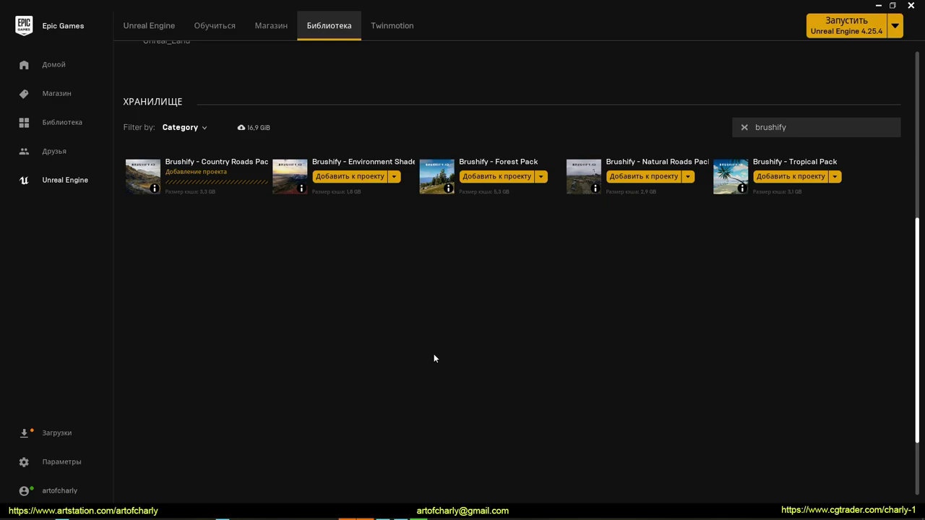
Step: Try to add the Brushify Forest Pack to the project, replacing the existing files
{"action": "left_click", "coordinate": [496, 176]}
{"action": "left_click", "coordinate": [463, 371]}
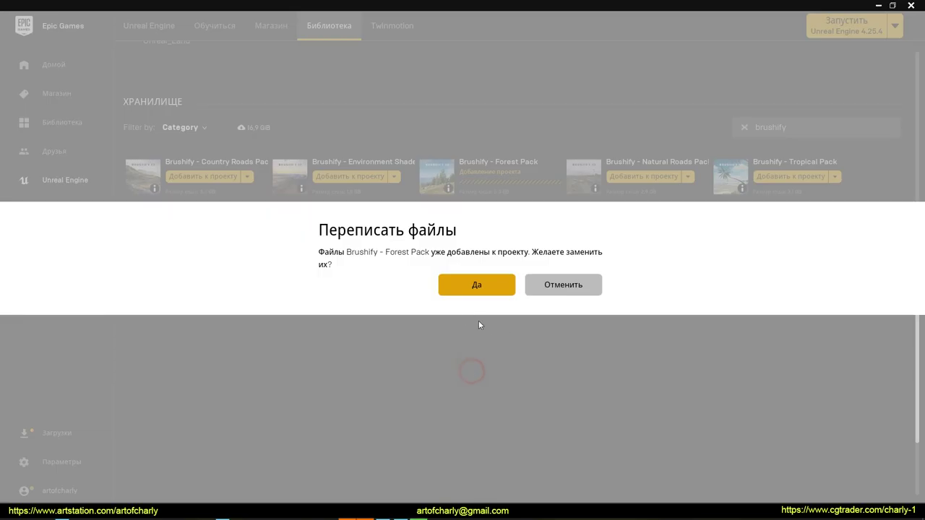
{"action": "left_click", "coordinate": [478, 284]}
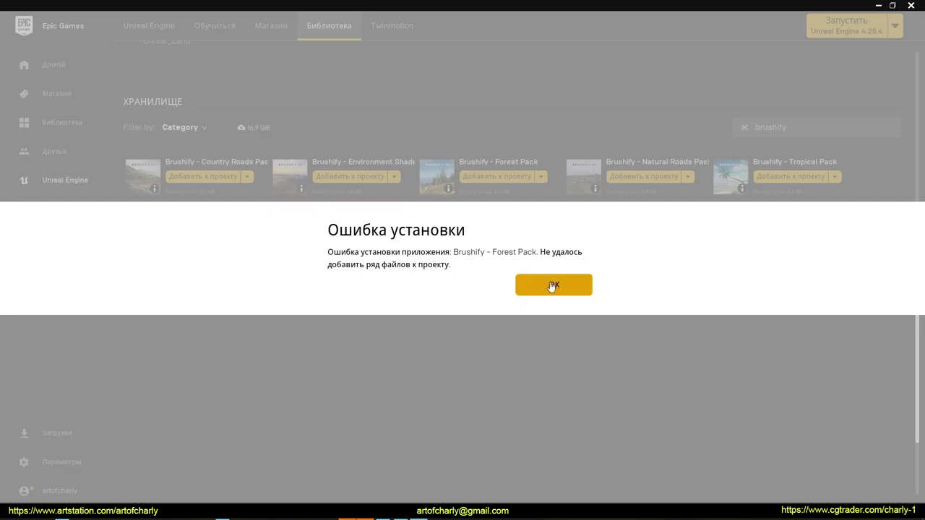
{"action": "left_click", "coordinate": [553, 286]}
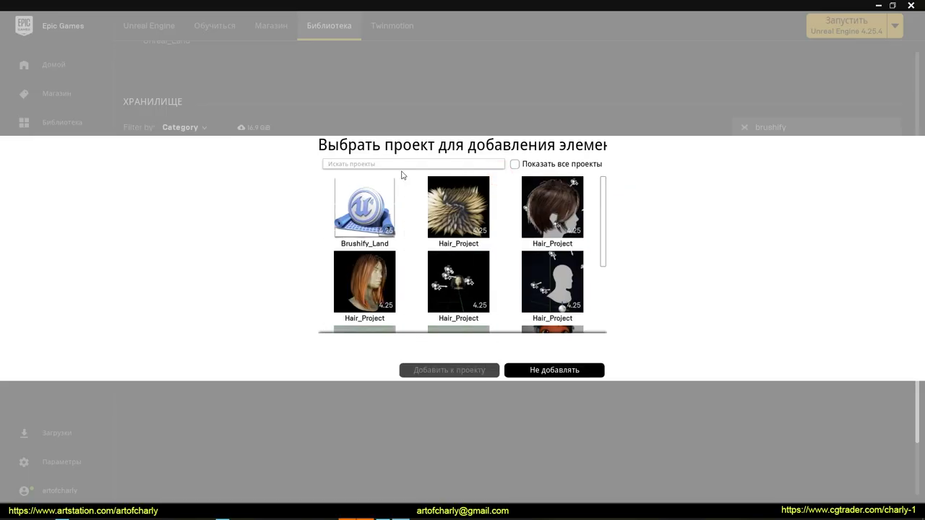
Step: Retry adding the Brushify Forest Pack, choosing the Brushify_Land project and overwriting its existing files
{"action": "left_click", "coordinate": [361, 201]}
{"action": "left_click", "coordinate": [478, 367]}
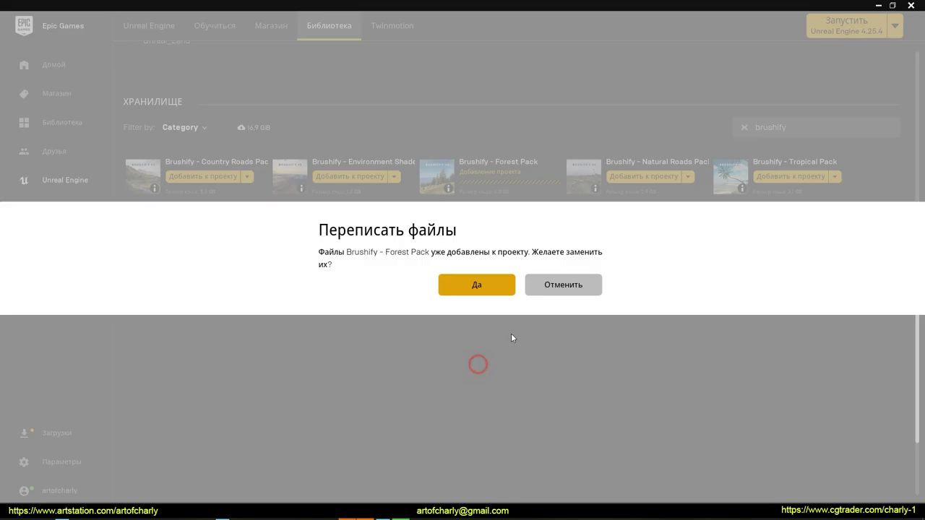
{"action": "left_click", "coordinate": [479, 291]}
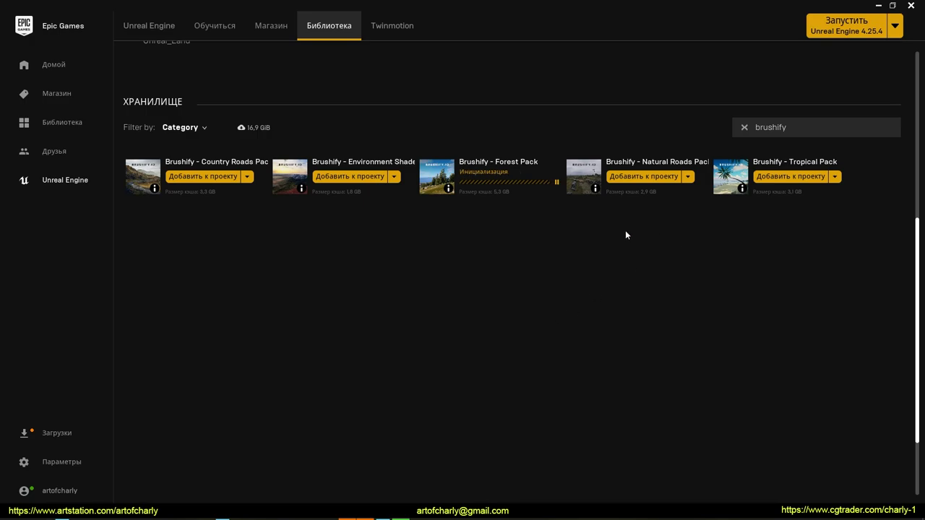
Step: Launch the Brushify_Land project in Unreal Editor and open the Brushify folder in its content
{"action": "double_click", "coordinate": [168, 269]}
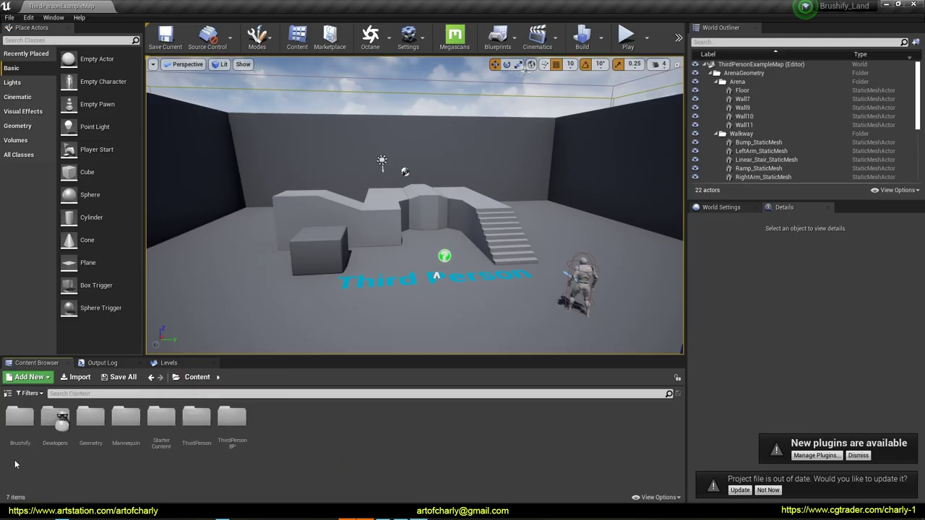
{"action": "key", "text": "ctrl+shift+3"}
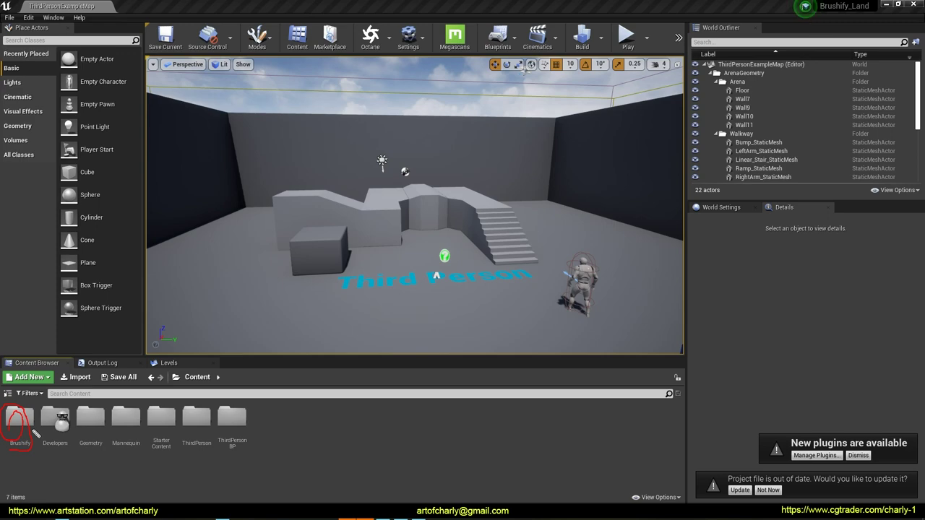
{"action": "double_click", "coordinate": [20, 421]}
Step: Enable the experimental Procedural Foliage option in the Editor Preferences, finding it with the search "foli", and close the preferences
{"action": "left_click", "coordinate": [28, 18]}
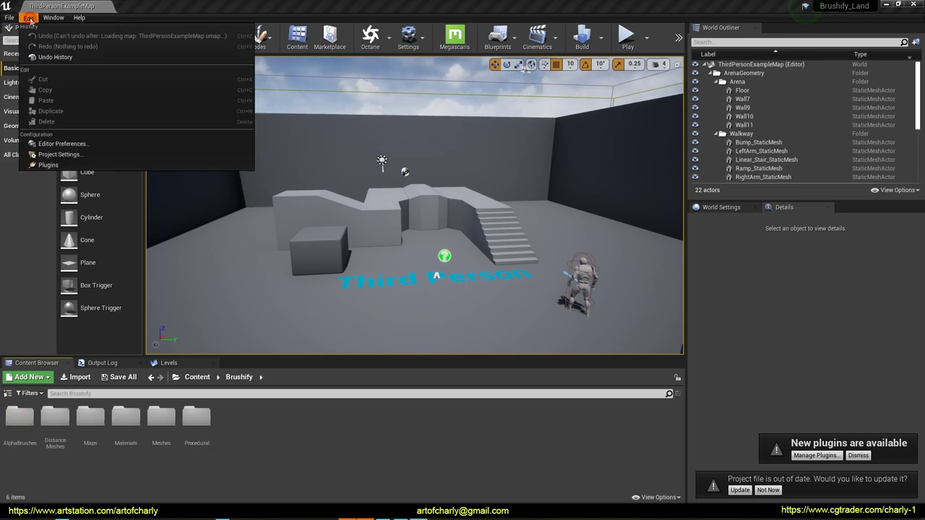
{"action": "left_click", "coordinate": [73, 143]}
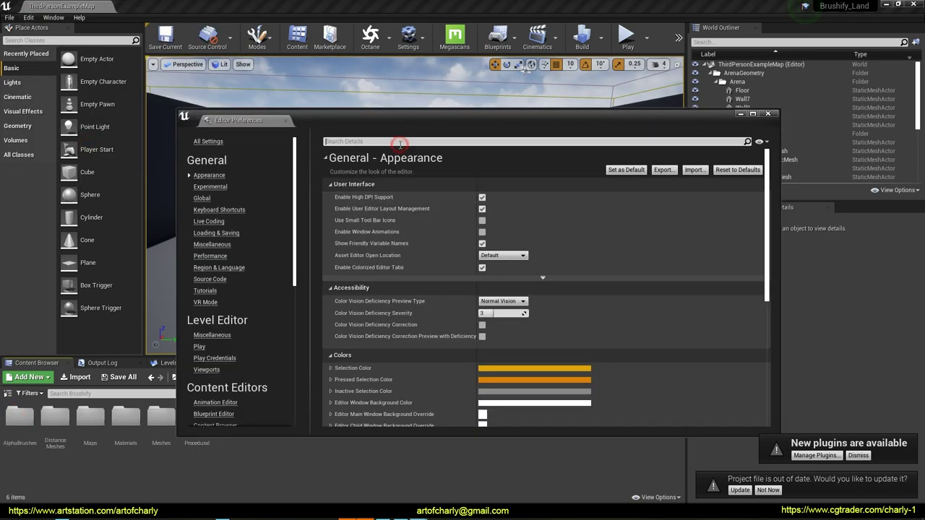
{"action": "left_click", "coordinate": [400, 142]}
{"action": "type", "text": "foli"}
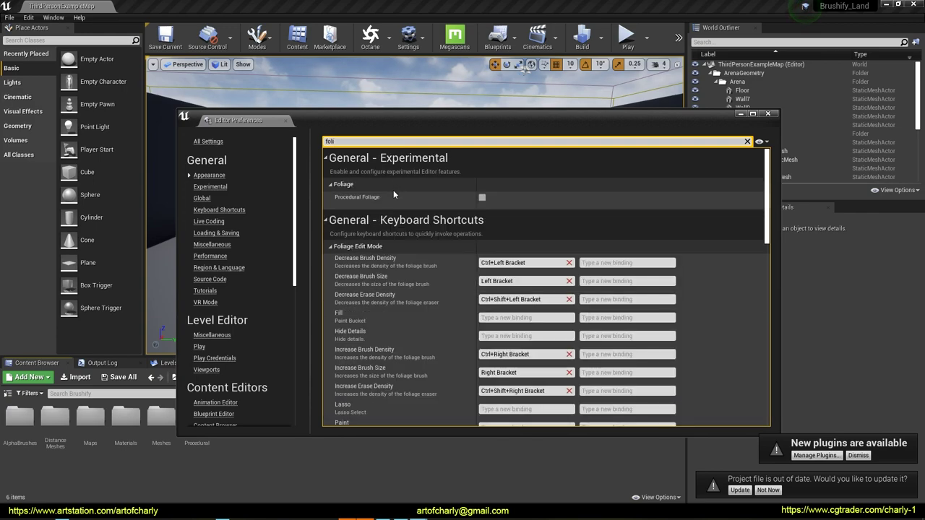
{"action": "key", "text": "Escape"}
{"action": "left_click", "coordinate": [483, 202]}
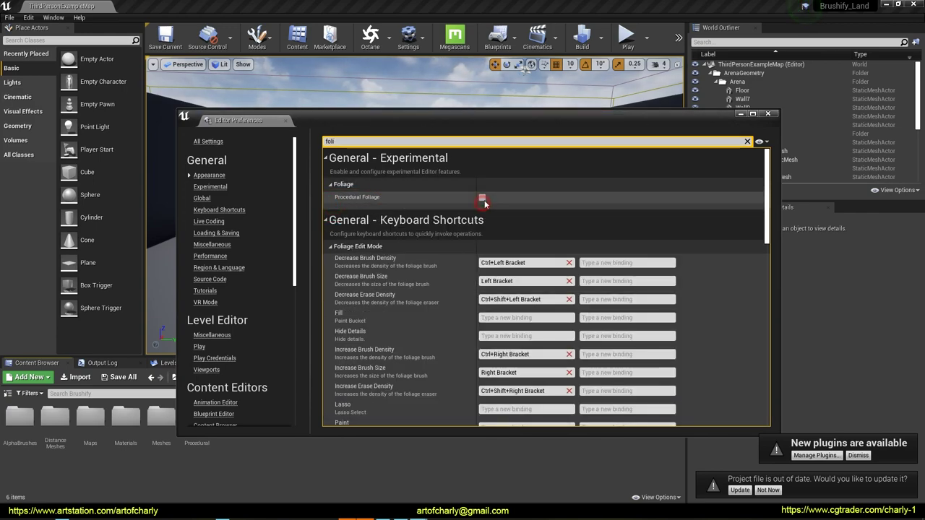
{"action": "key", "text": "ctrl+2"}
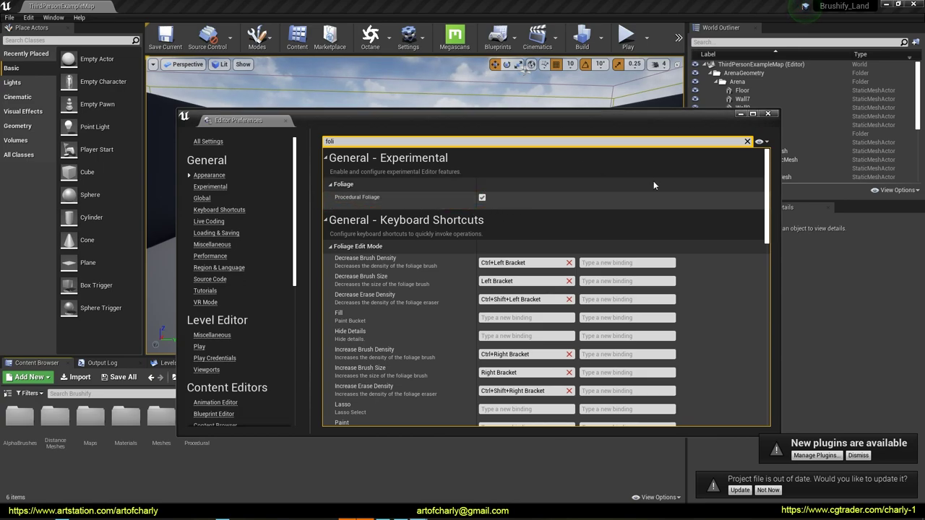
{"action": "left_click", "coordinate": [766, 114]}
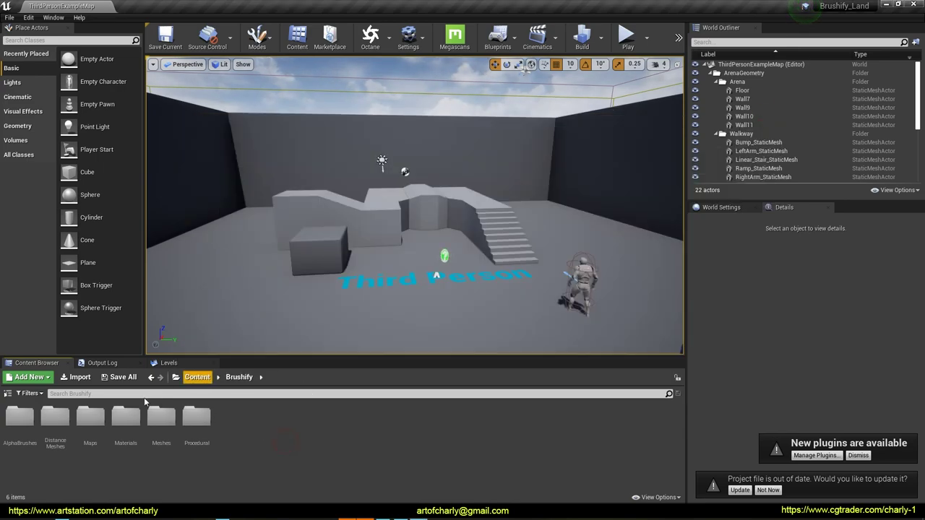
Step: Create a new folder named Island inside the Brushify Maps folder
{"action": "double_click", "coordinate": [91, 418]}
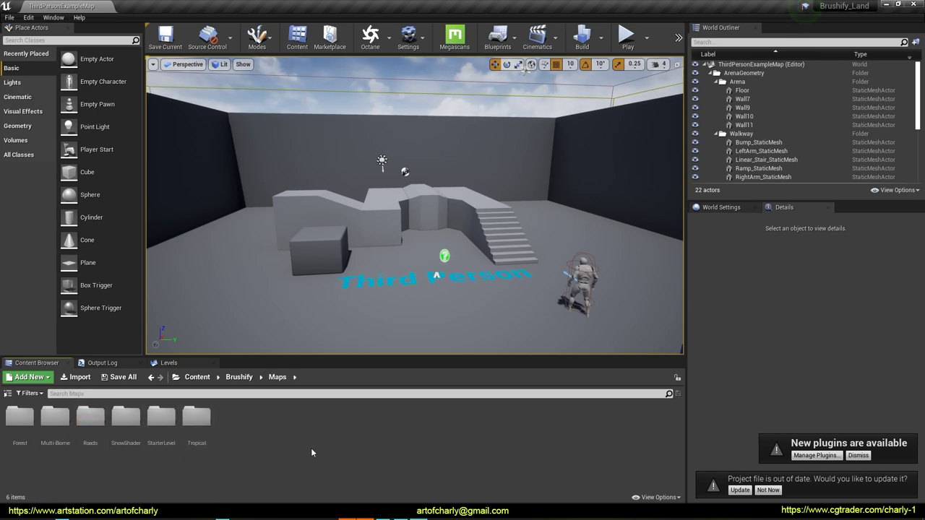
{"action": "right_click", "coordinate": [288, 441]}
{"action": "left_click", "coordinate": [350, 104]}
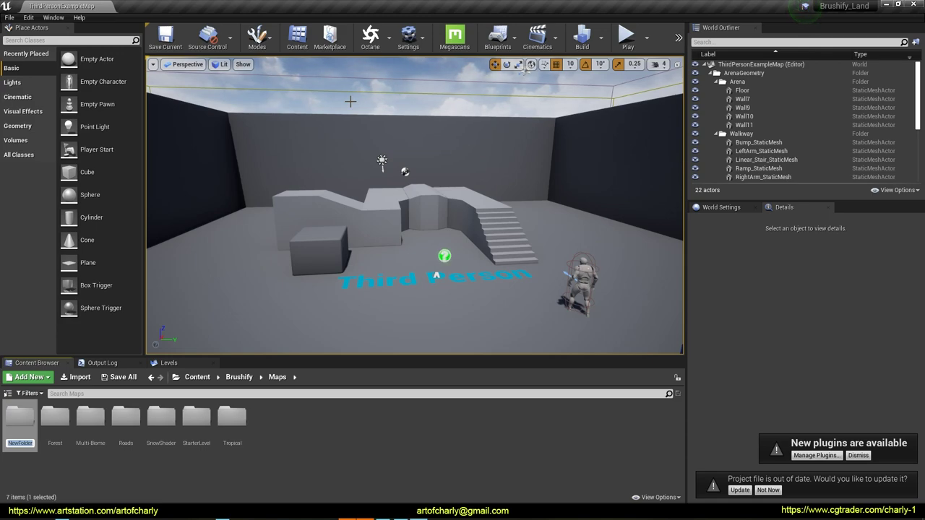
{"action": "type", "text": "Island"}
{"action": "key", "text": "Return"}
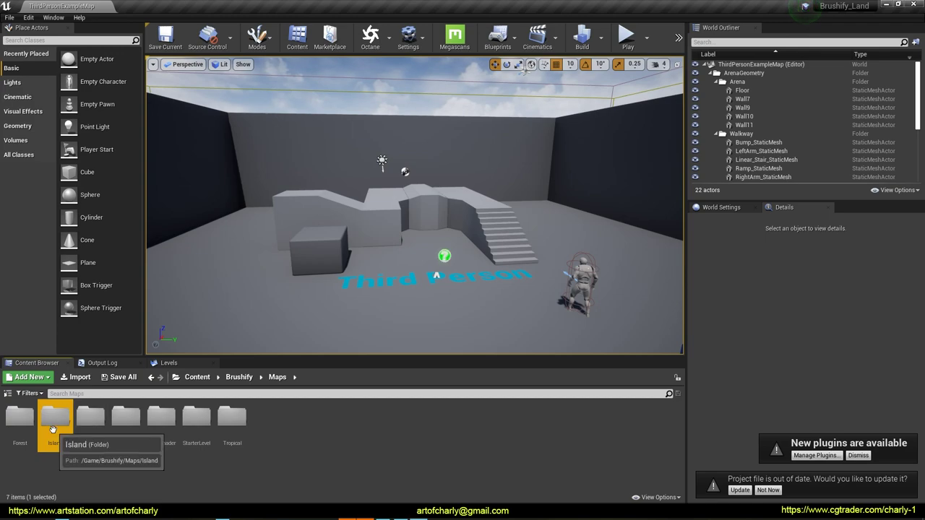
Step: Check the contents of the StarterLevel folder and return to the Maps folder
{"action": "left_click", "coordinate": [210, 416]}
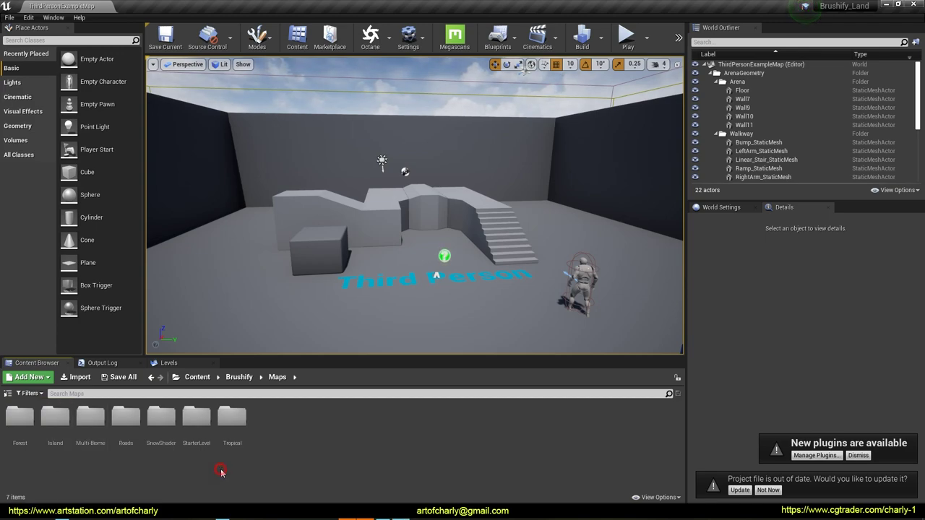
{"action": "double_click", "coordinate": [191, 429]}
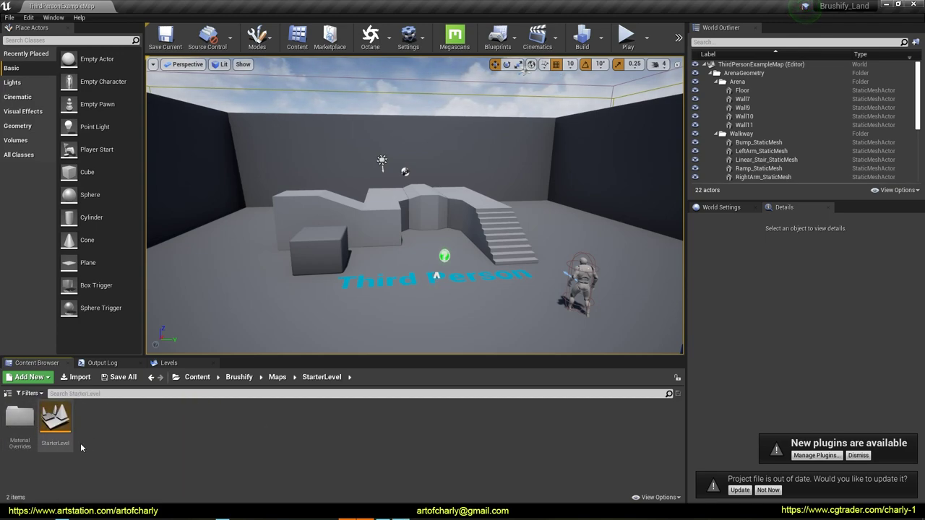
{"action": "left_click", "coordinate": [277, 377]}
Step: Show the content folder tree, expand Brushify and its Maps folder, and open the StarterLevel folder
{"action": "left_click", "coordinate": [8, 394]}
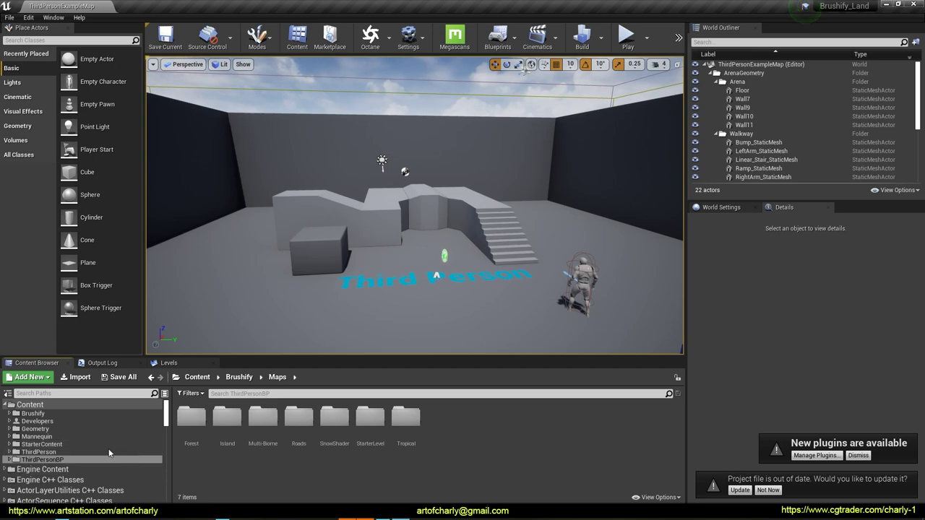
{"action": "double_click", "coordinate": [34, 415]}
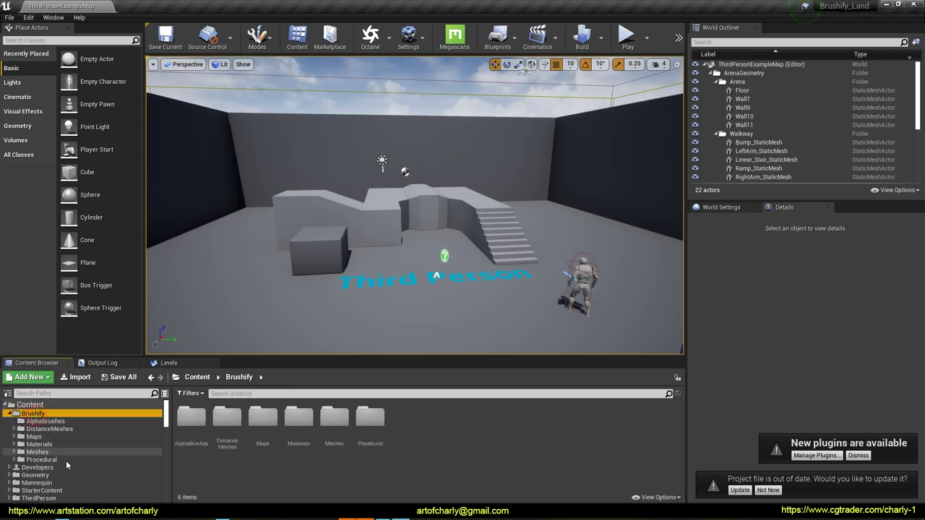
{"action": "double_click", "coordinate": [33, 438]}
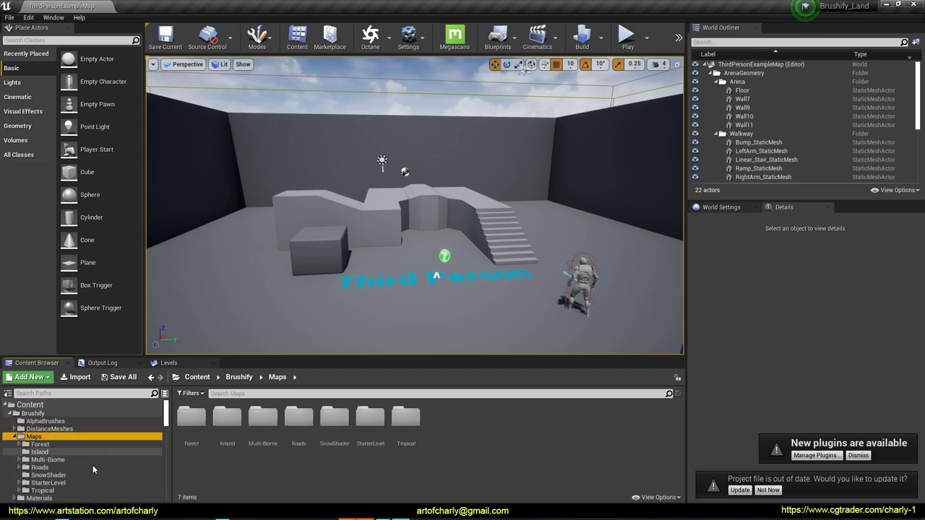
{"action": "double_click", "coordinate": [52, 484]}
{"action": "scroll", "coordinate": [95, 459], "scroll_direction": "down", "scroll_amount": 2}
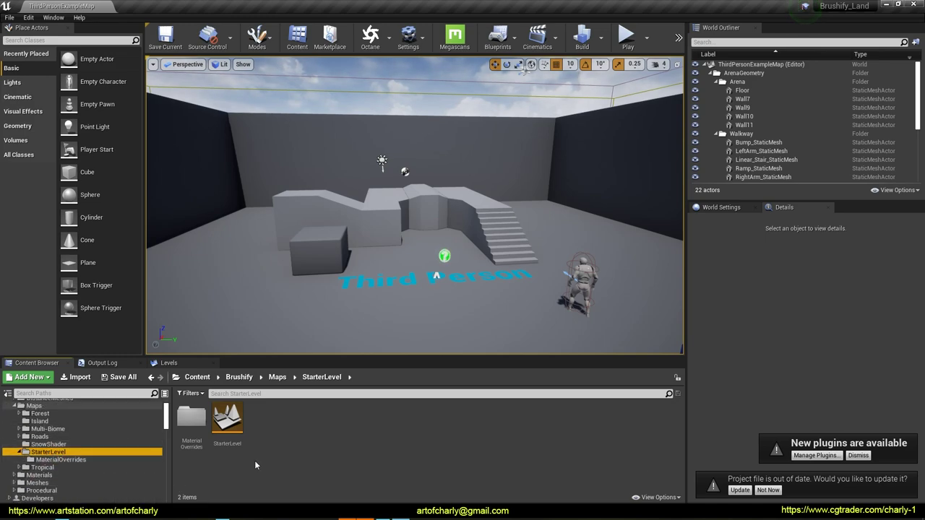
Step: Copy the StarterLevel map and its MaterialOverrides folder into the Island folder and open Island
{"action": "left_click", "coordinate": [232, 418]}
{"action": "left_click", "coordinate": [192, 420], "text": "ctrl"}
{"action": "left_click_drag", "start_coordinate": [244, 423], "coordinate": [46, 422]}
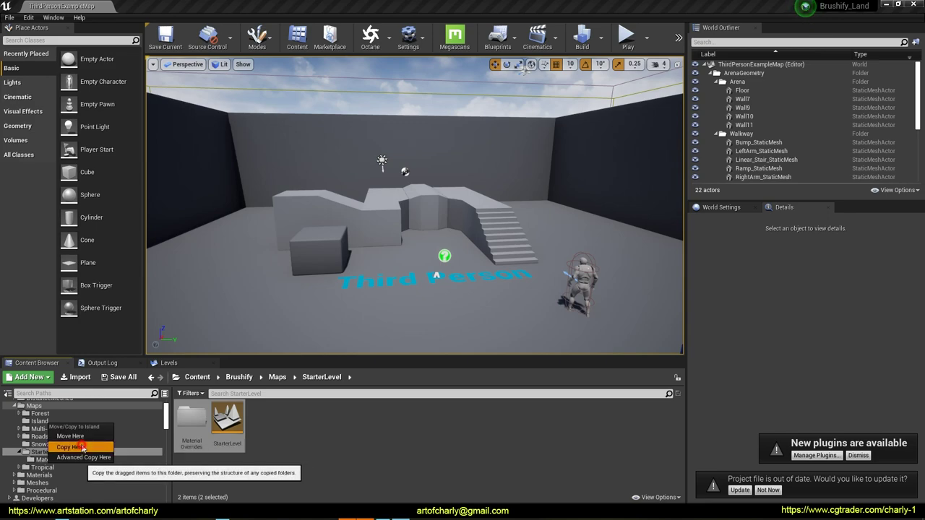
{"action": "left_click", "coordinate": [71, 447]}
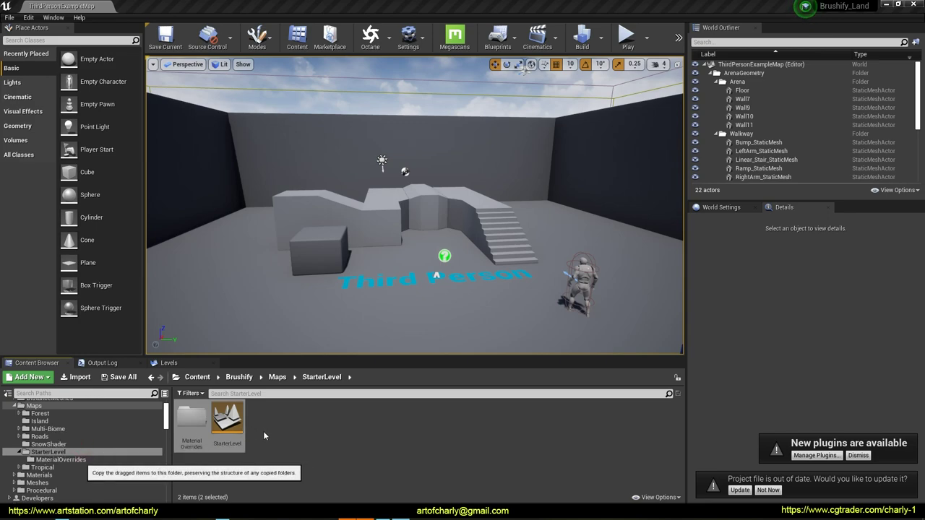
{"action": "left_click", "coordinate": [40, 421]}
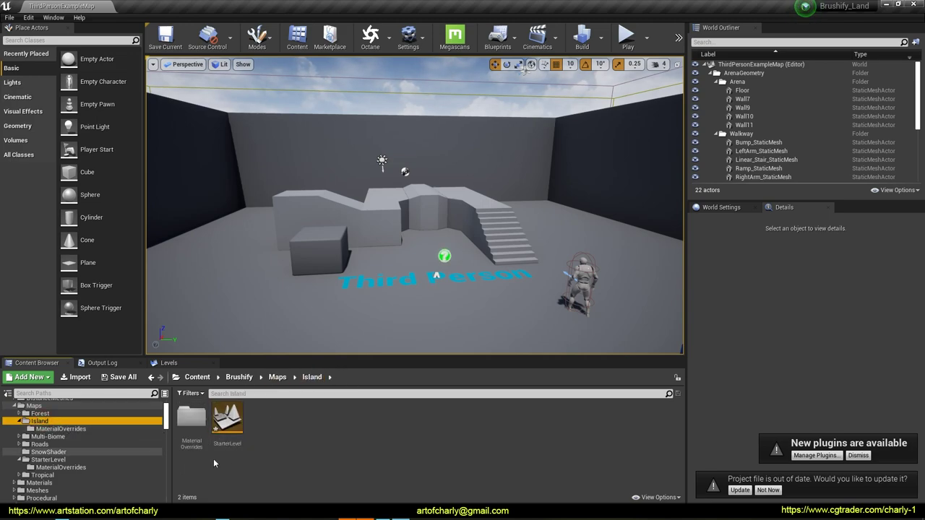
Step: Check the copied StarterLevel map and the contents of Island's MaterialOverrides folder
{"action": "left_click", "coordinate": [224, 439]}
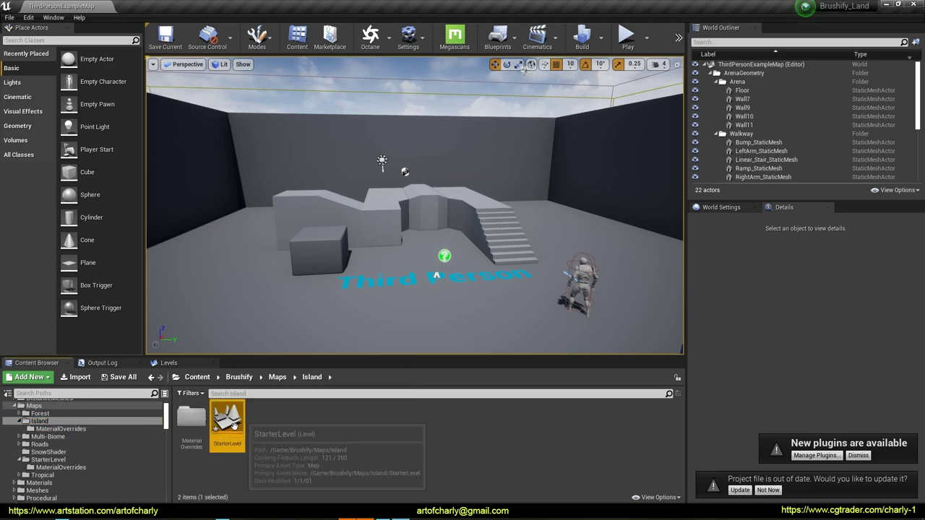
{"action": "double_click", "coordinate": [192, 419]}
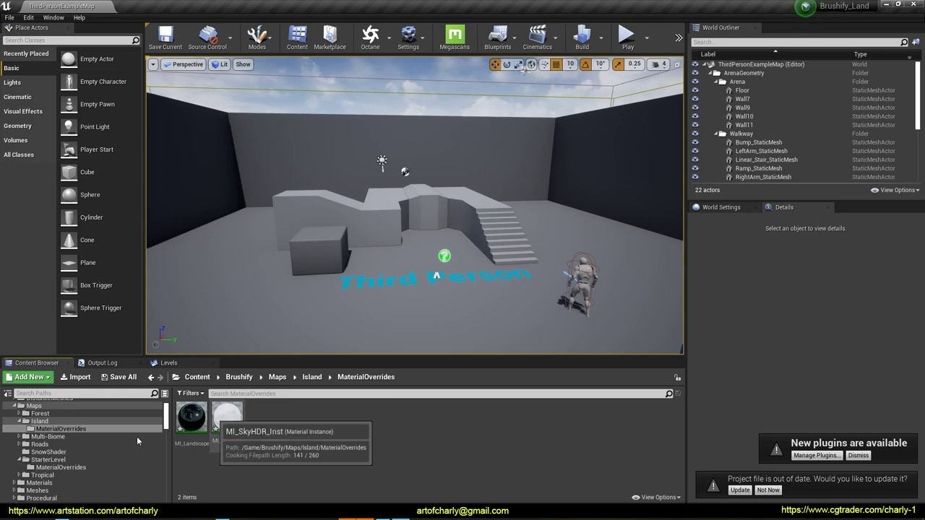
{"action": "left_click", "coordinate": [48, 422]}
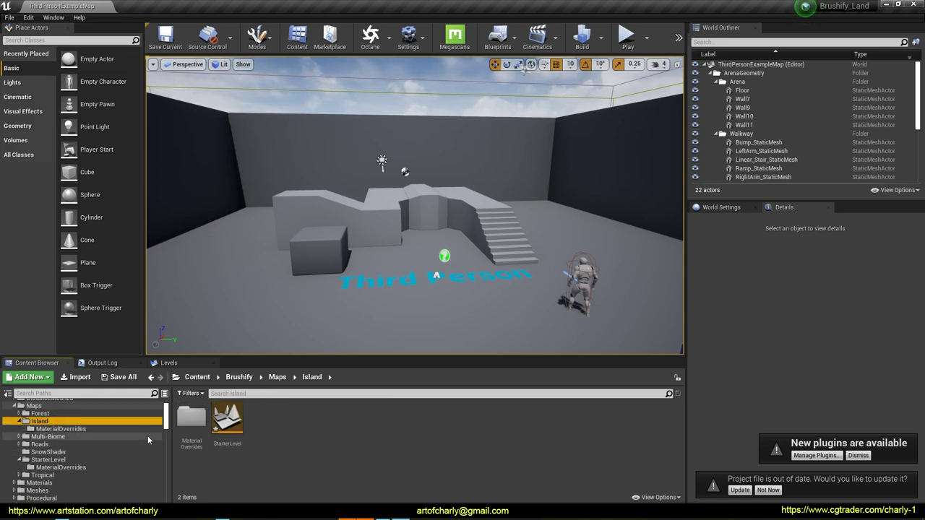
Step: Open the MI_Landscape instance in Island's MaterialOverrides, browse to its parent material M_Landscape, and close the instance
{"action": "left_click", "coordinate": [61, 429]}
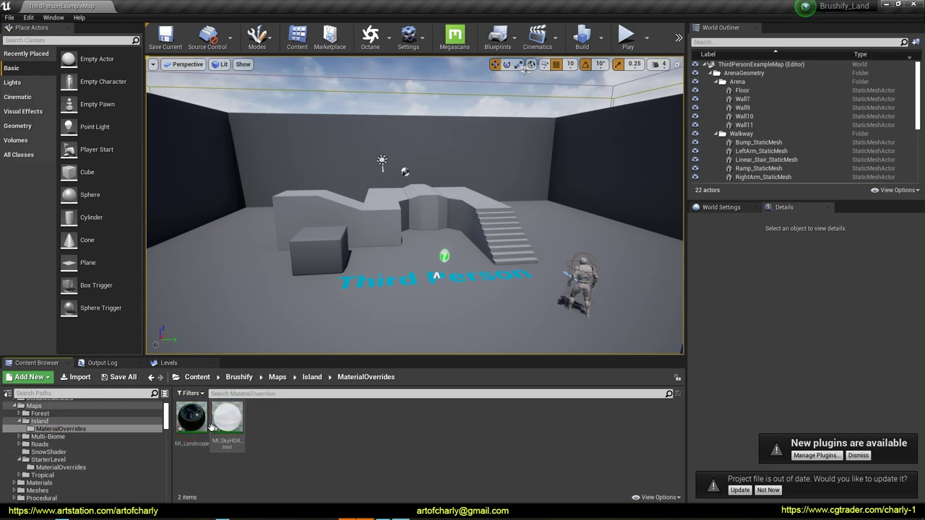
{"action": "double_click", "coordinate": [192, 418]}
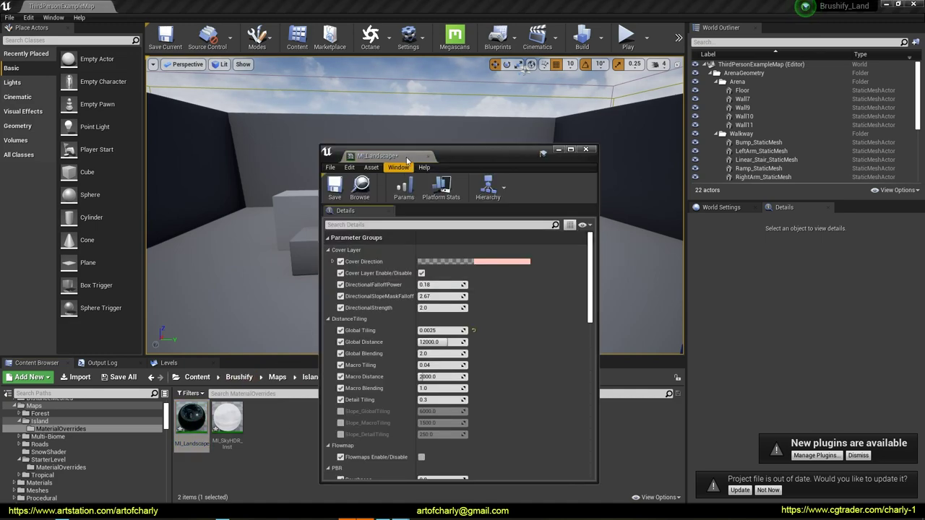
{"action": "left_click_drag", "start_coordinate": [590, 262], "coordinate": [589, 450]}
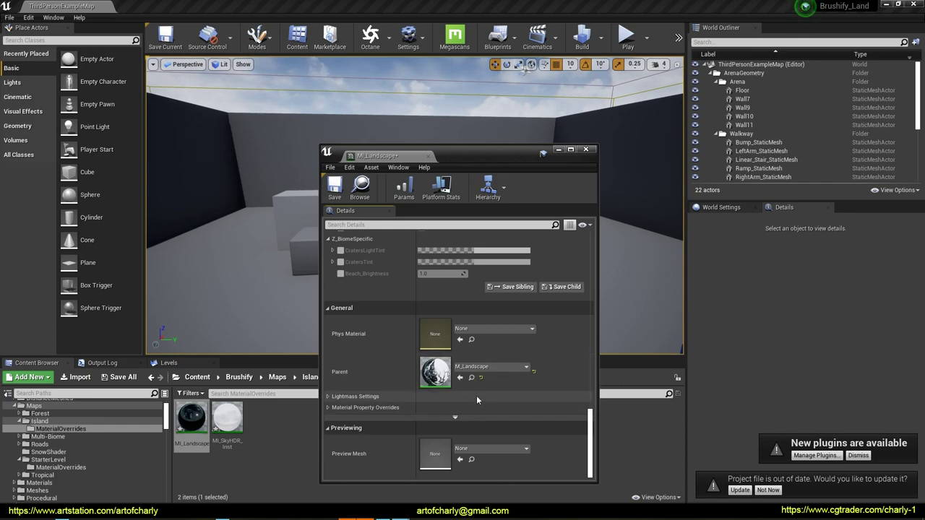
{"action": "left_click", "coordinate": [471, 377]}
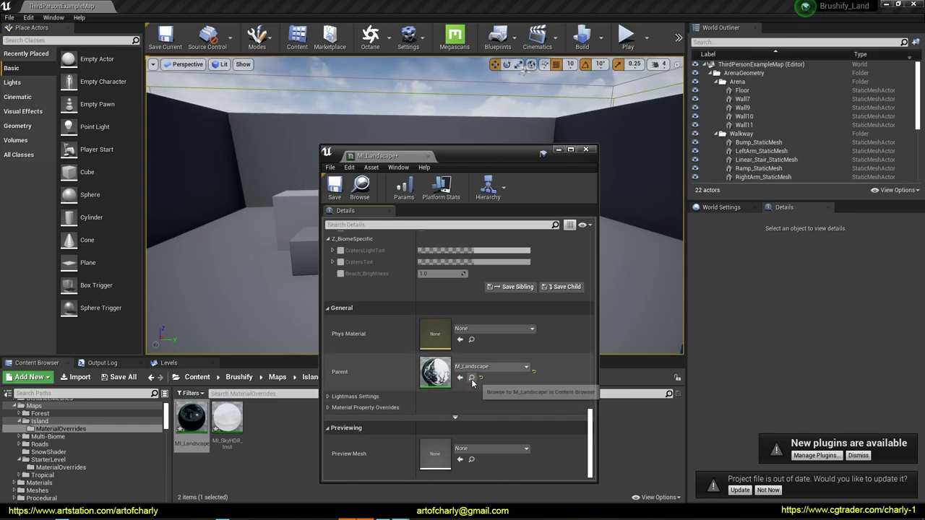
{"action": "left_click", "coordinate": [586, 149]}
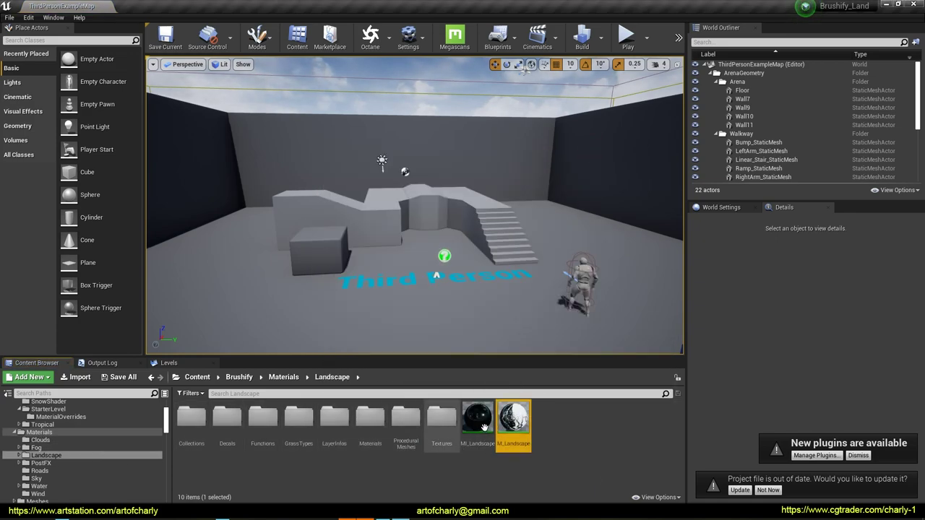
Step: Copy the M_Landscape material from the Landscape materials folder into the Island map folder and open Island
{"action": "scroll", "coordinate": [94, 436], "scroll_direction": "up", "scroll_amount": 3}
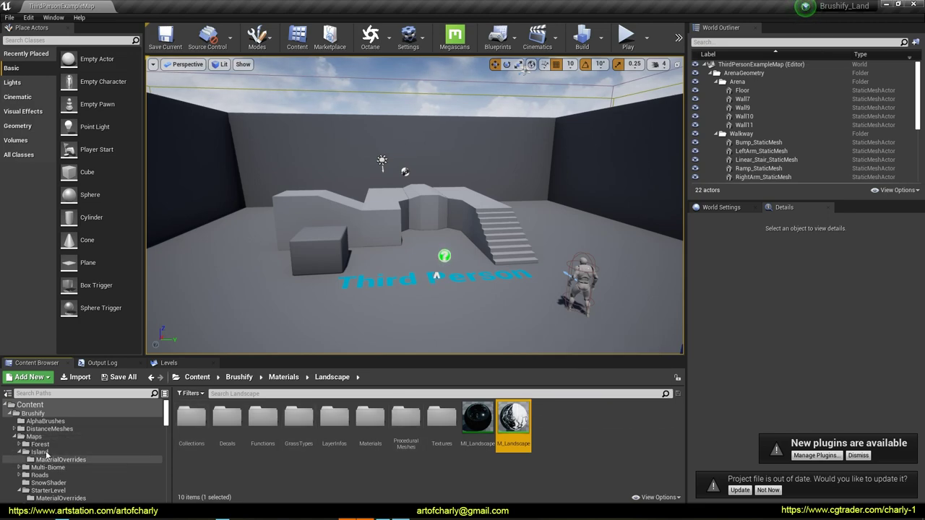
{"action": "left_click_drag", "start_coordinate": [511, 420], "coordinate": [44, 458]}
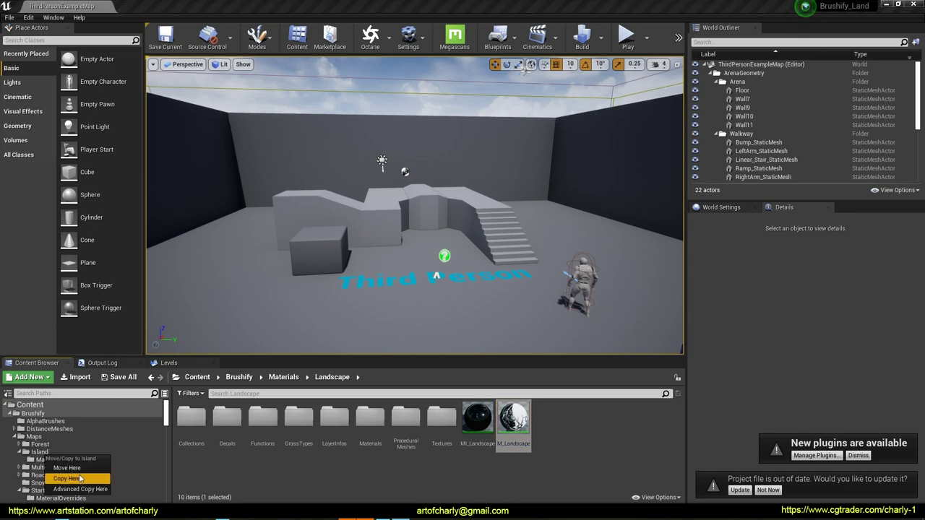
{"action": "left_click", "coordinate": [80, 479]}
{"action": "left_click", "coordinate": [40, 451]}
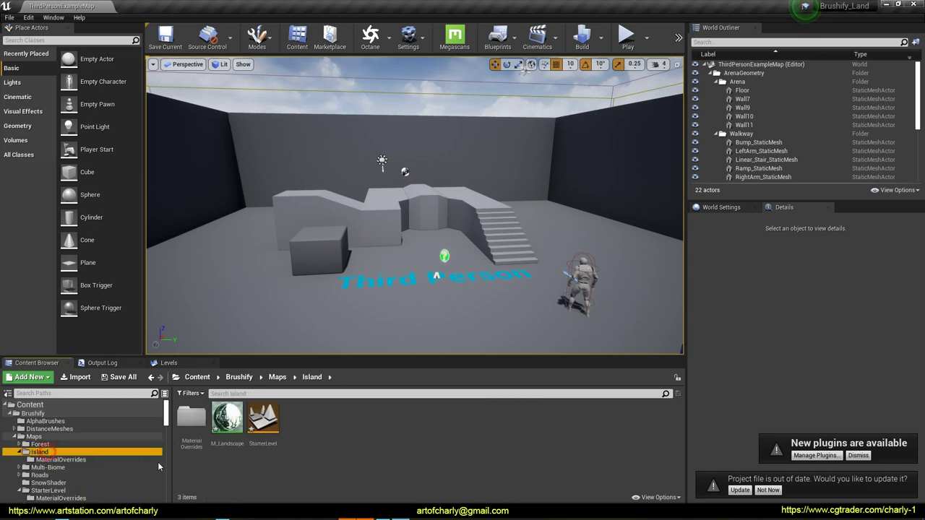
Step: Move the copied M_Landscape material into Island's MaterialOverrides folder and open that folder
{"action": "left_click", "coordinate": [227, 419]}
{"action": "left_click_drag", "start_coordinate": [227, 421], "coordinate": [197, 442]}
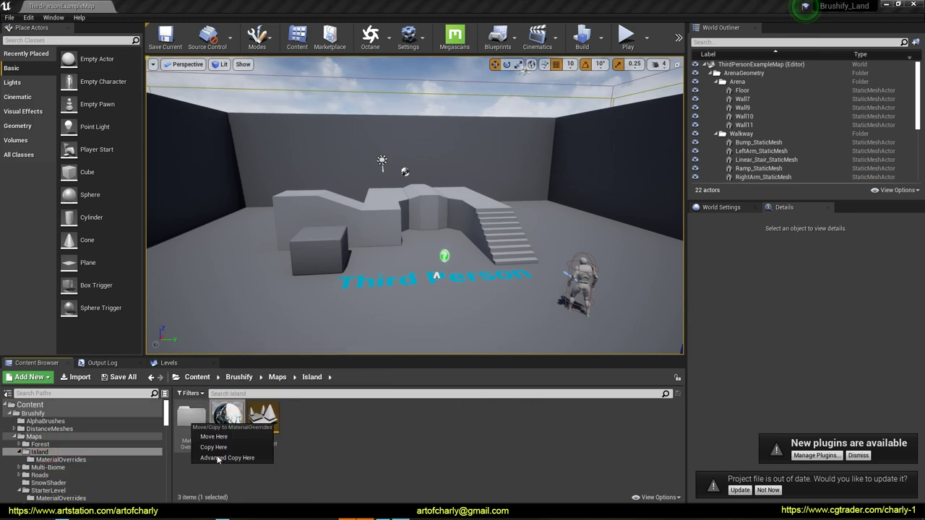
{"action": "left_click", "coordinate": [213, 437]}
{"action": "left_click", "coordinate": [192, 415]}
{"action": "double_click", "coordinate": [192, 416]}
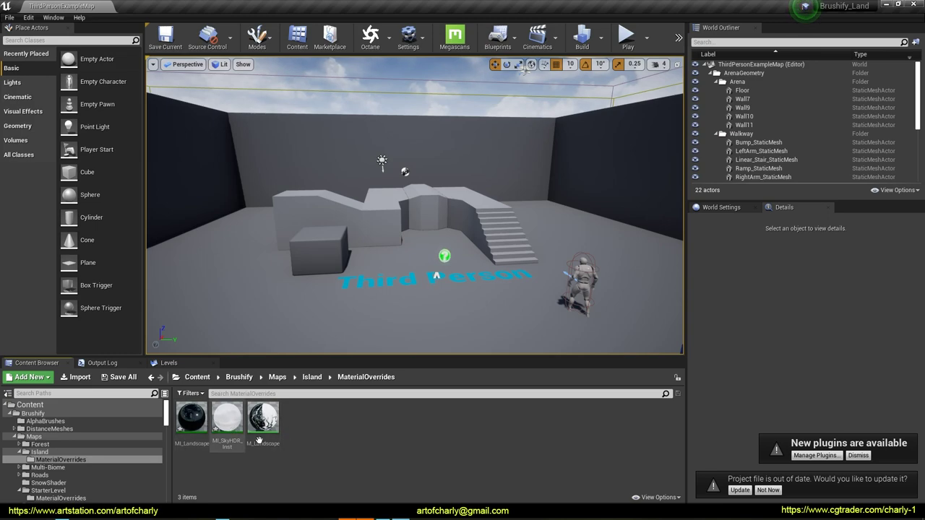
Step: Copy the Ocean folder from Brushify's Water materials into the Island map folder and open Island
{"action": "left_click", "coordinate": [42, 414]}
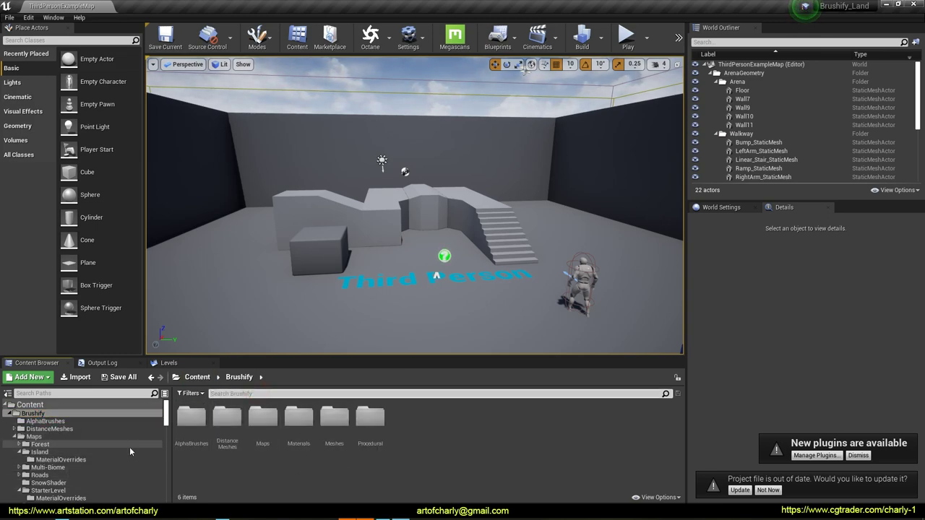
{"action": "scroll", "coordinate": [65, 444], "scroll_direction": "down", "scroll_amount": 4}
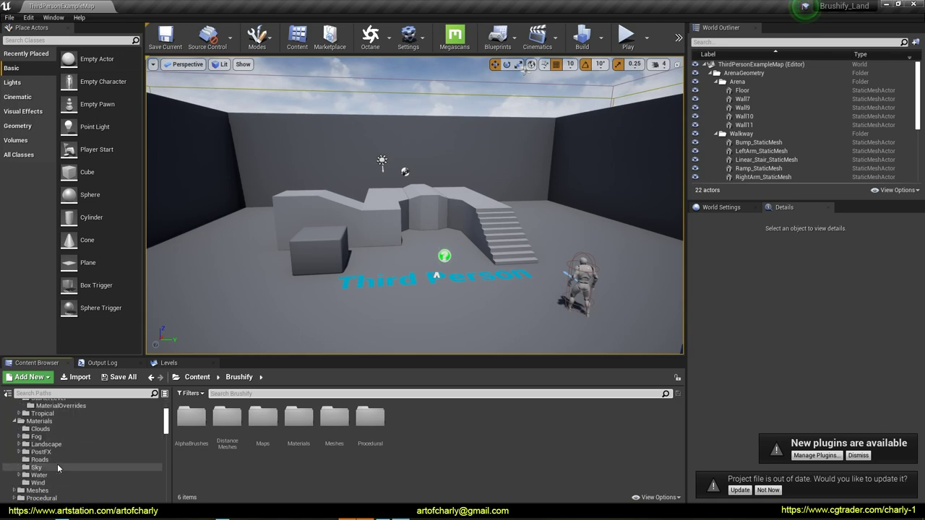
{"action": "left_click", "coordinate": [39, 475]}
{"action": "double_click", "coordinate": [191, 417]}
{"action": "left_click", "coordinate": [324, 377]}
{"action": "left_click_drag", "start_coordinate": [192, 422], "coordinate": [45, 453]}
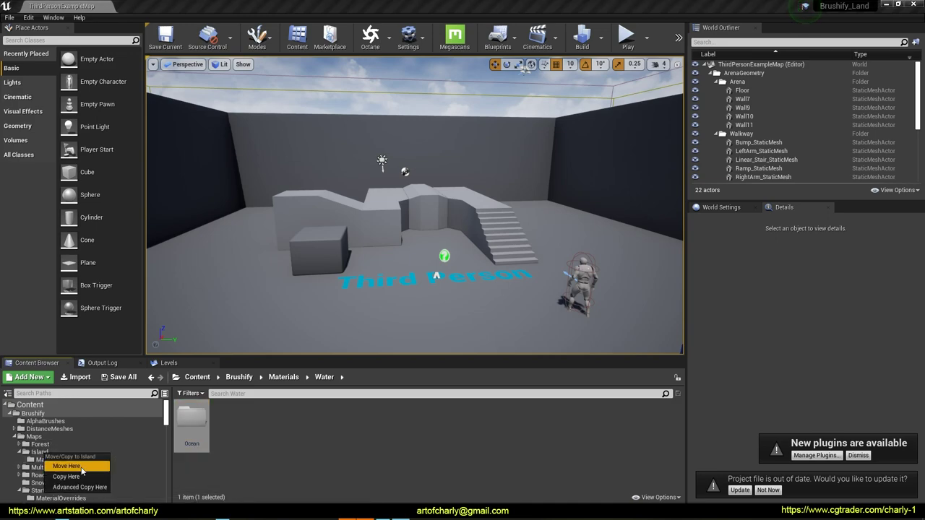
{"action": "left_click", "coordinate": [72, 477]}
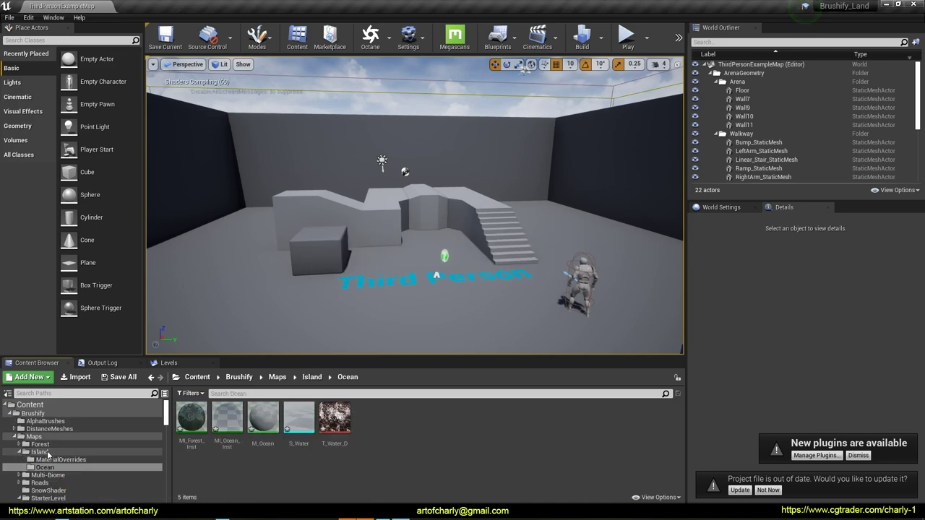
{"action": "left_click", "coordinate": [45, 452]}
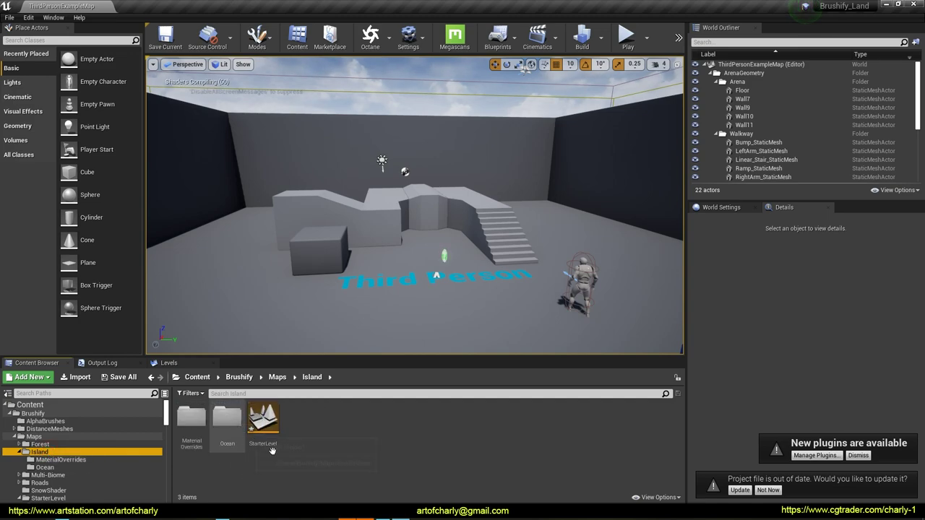
Step: Move the Roads folder from Brushify's Meshes folder into the Island map folder
{"action": "left_click", "coordinate": [336, 457]}
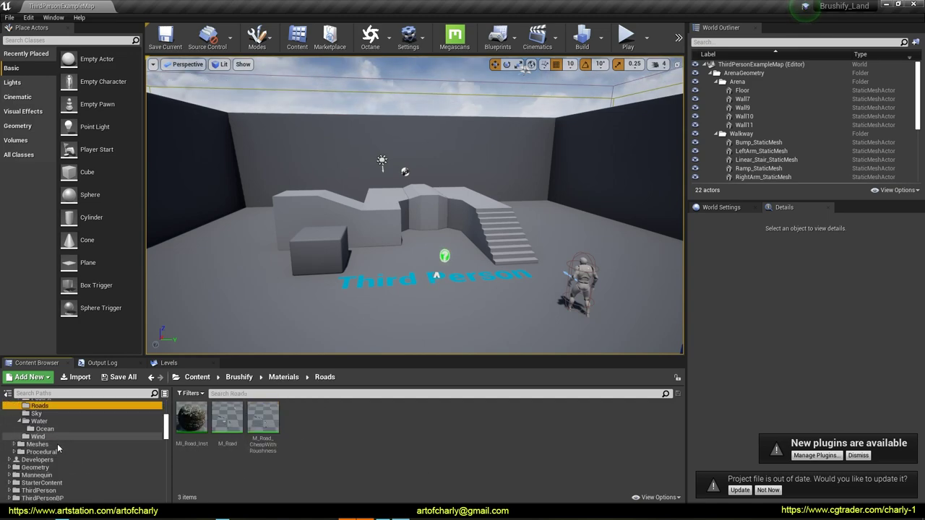
{"action": "left_click", "coordinate": [39, 444]}
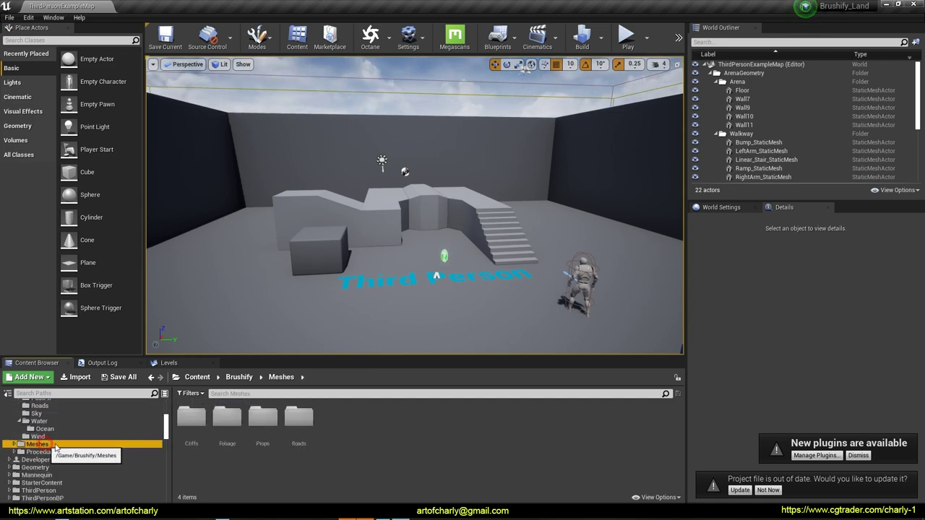
{"action": "double_click", "coordinate": [307, 424]}
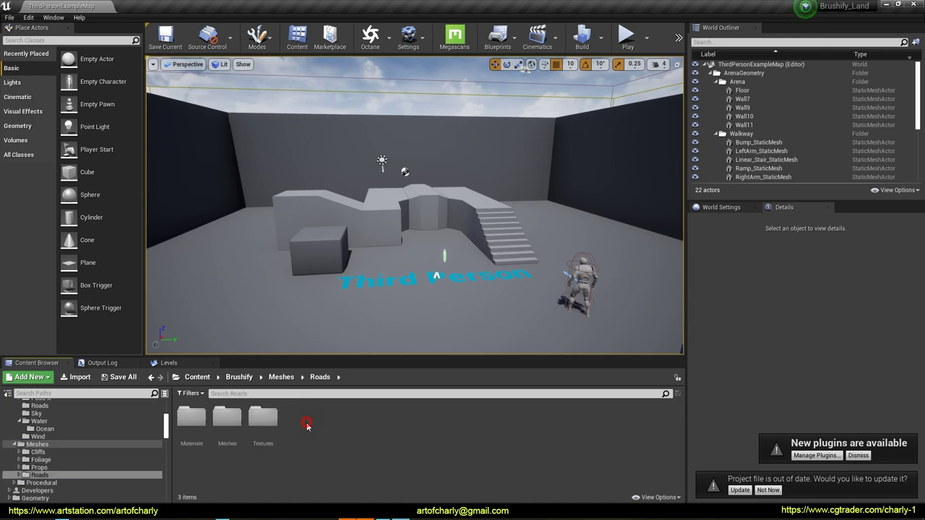
{"action": "left_click", "coordinate": [90, 445]}
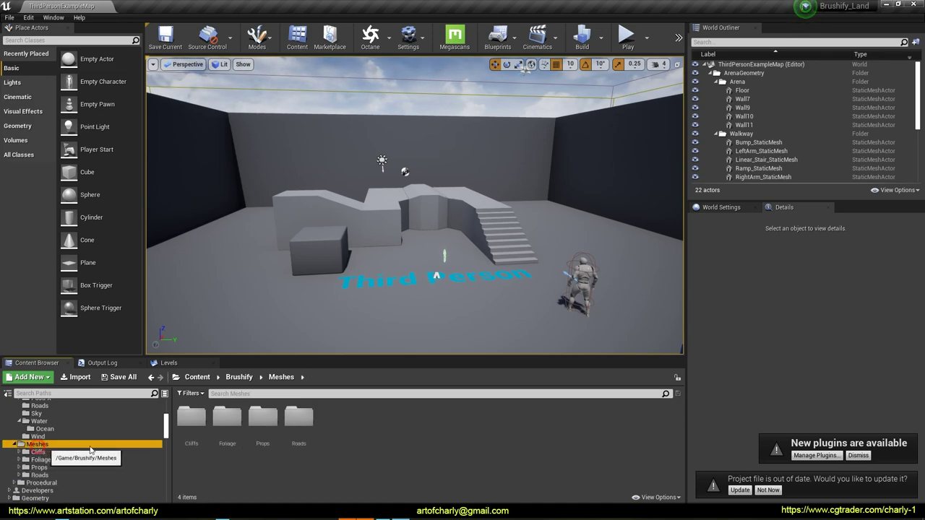
{"action": "scroll", "coordinate": [78, 446], "scroll_direction": "up", "scroll_amount": 5}
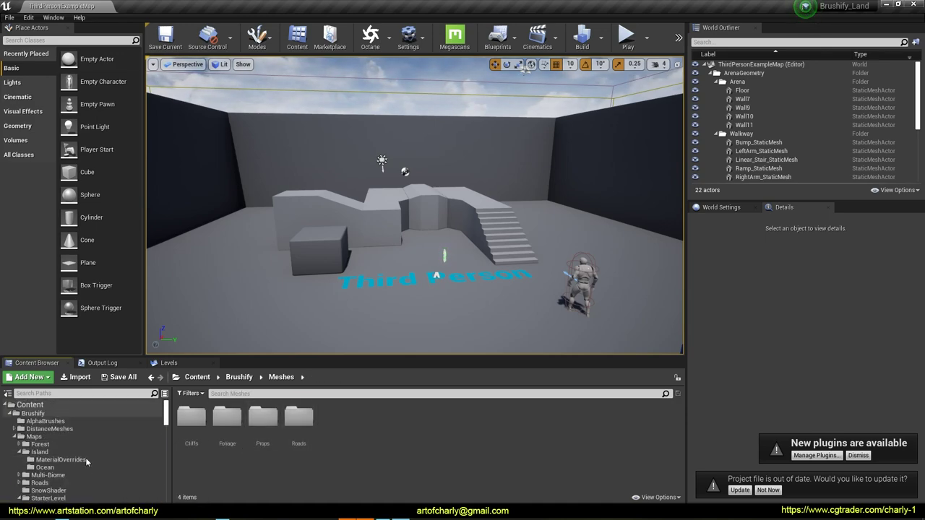
{"action": "left_click_drag", "start_coordinate": [303, 414], "coordinate": [48, 454]}
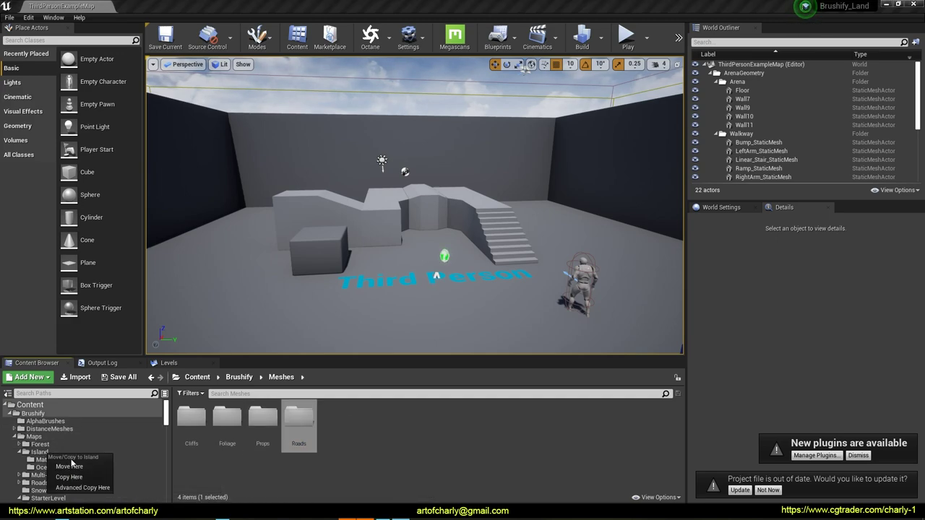
{"action": "left_click", "coordinate": [69, 467]}
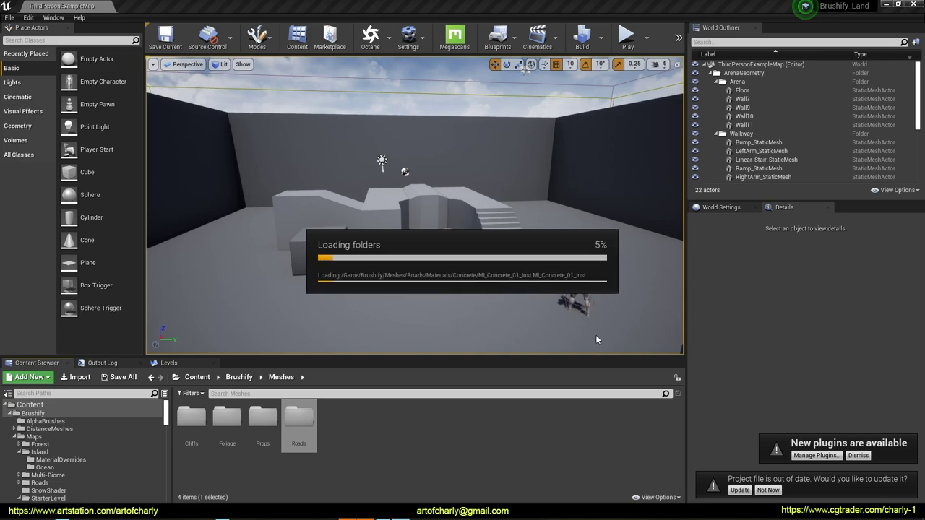
Step: Review the contents of Island's MaterialOverrides, Ocean and Roads folders, including the Materials subfolder of Roads
{"action": "left_click", "coordinate": [39, 451]}
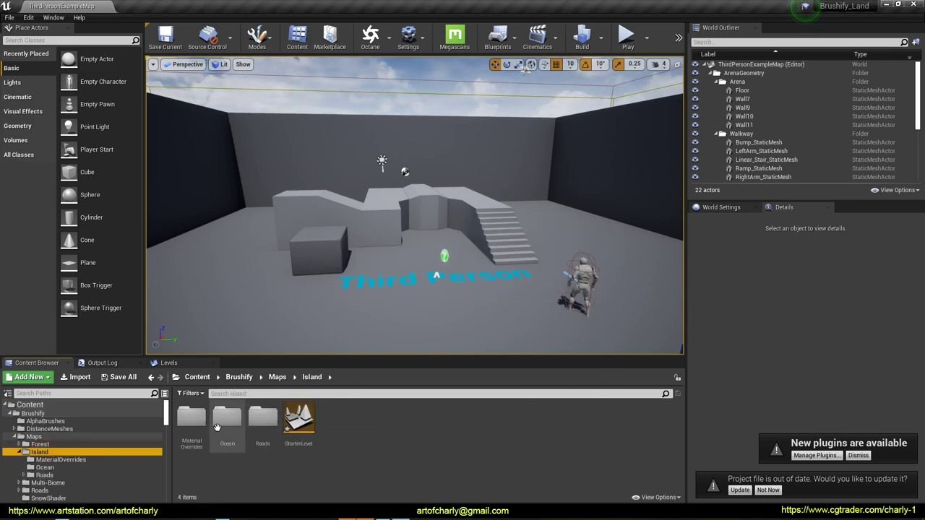
{"action": "double_click", "coordinate": [192, 421]}
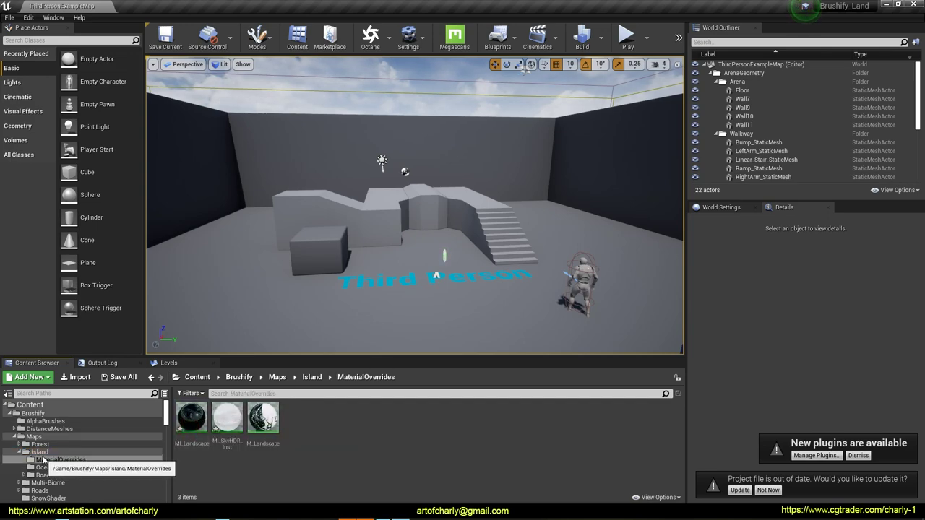
{"action": "left_click", "coordinate": [45, 467]}
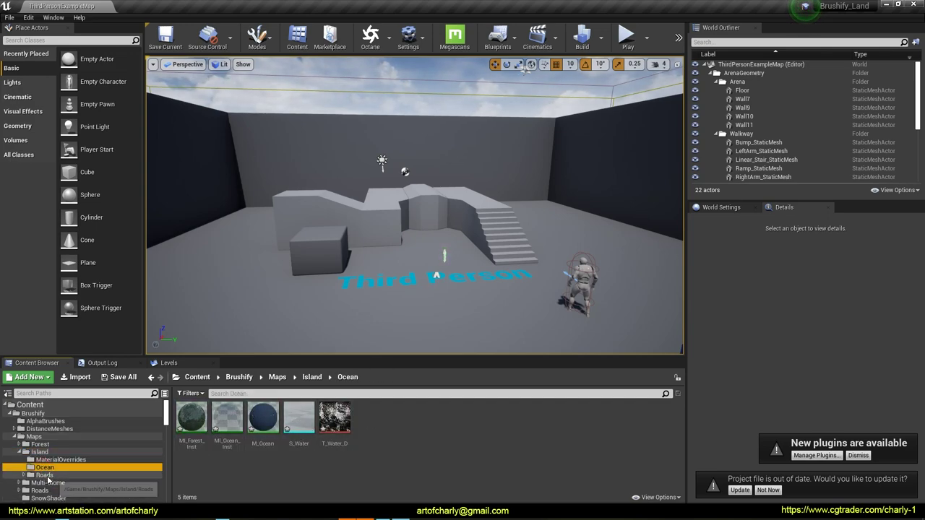
{"action": "left_click", "coordinate": [44, 474]}
{"action": "left_click", "coordinate": [205, 428]}
{"action": "left_click", "coordinate": [262, 417]}
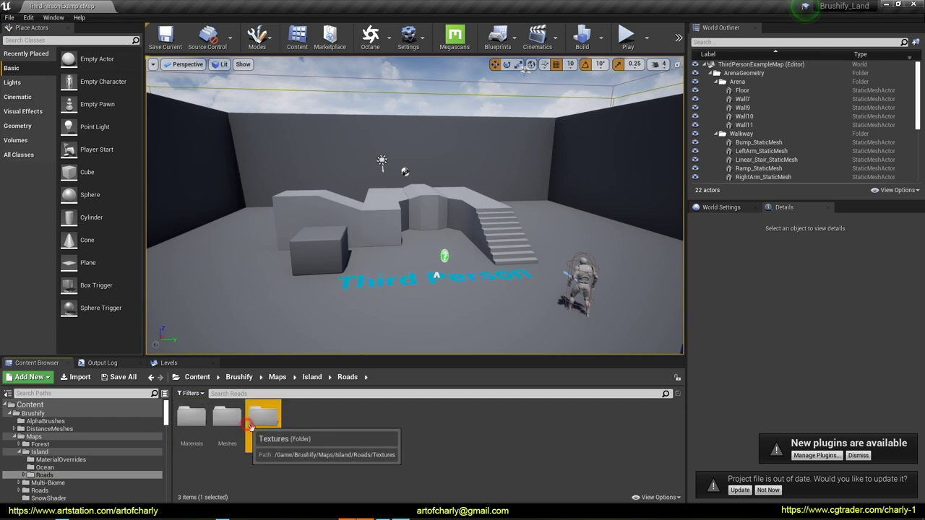
{"action": "double_click", "coordinate": [263, 418]}
{"action": "left_click", "coordinate": [51, 482]}
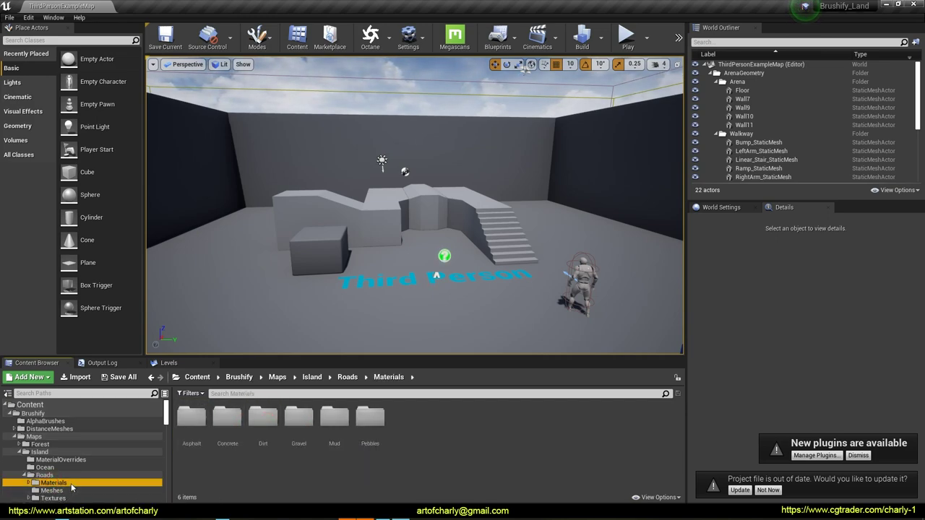
{"action": "left_click", "coordinate": [72, 490]}
{"action": "left_click", "coordinate": [62, 483]}
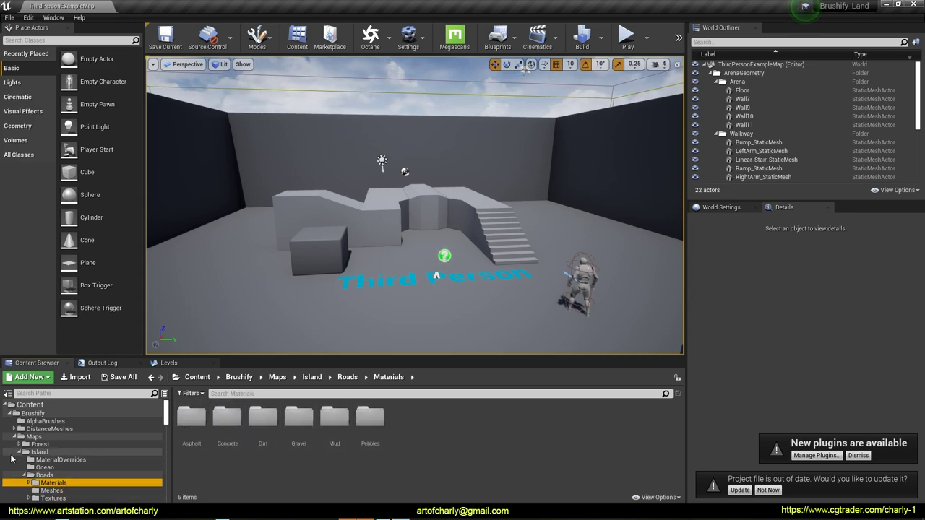
{"action": "scroll", "coordinate": [44, 468], "scroll_direction": "down", "scroll_amount": 1}
{"action": "left_click", "coordinate": [52, 460]}
{"action": "left_click", "coordinate": [64, 467]}
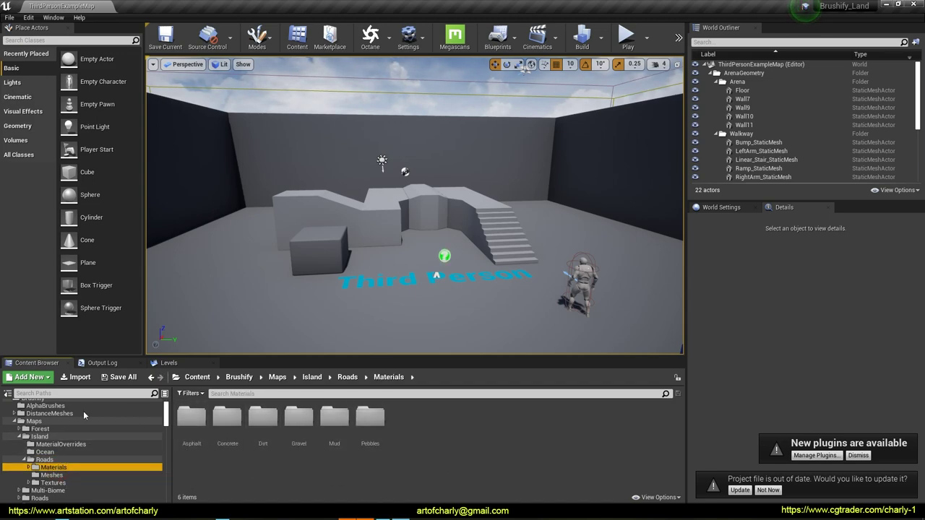
{"action": "scroll", "coordinate": [83, 468], "scroll_direction": "up", "scroll_amount": 1}
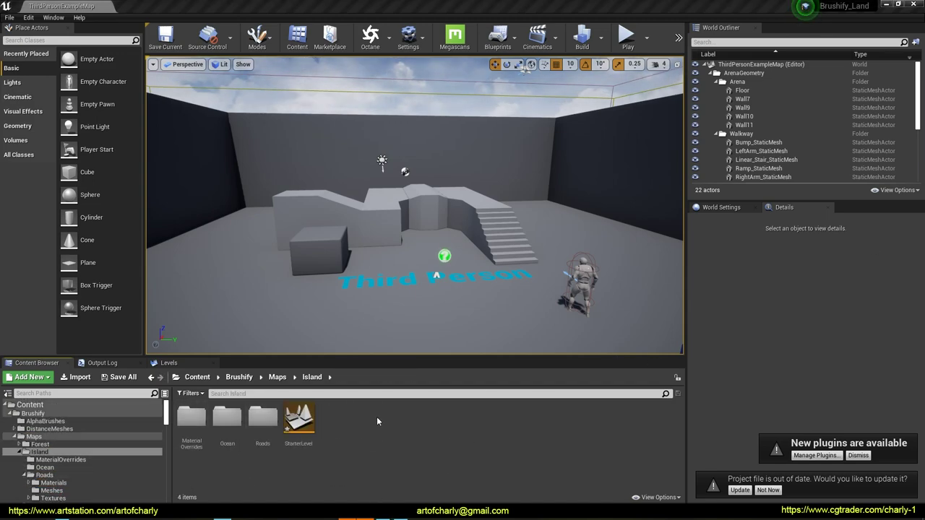
Step: Open the StarterLevel map from the Island folder, saving all the selected modified content
{"action": "left_click", "coordinate": [365, 448]}
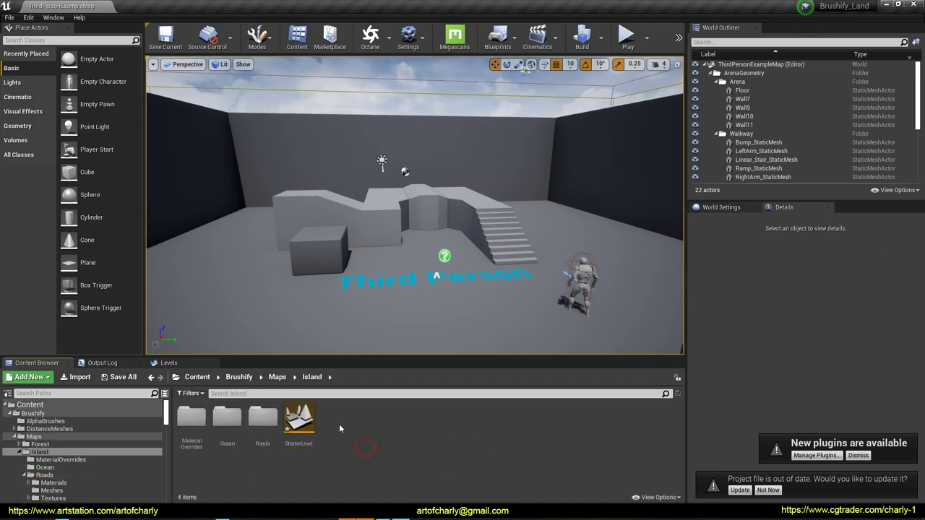
{"action": "double_click", "coordinate": [299, 418]}
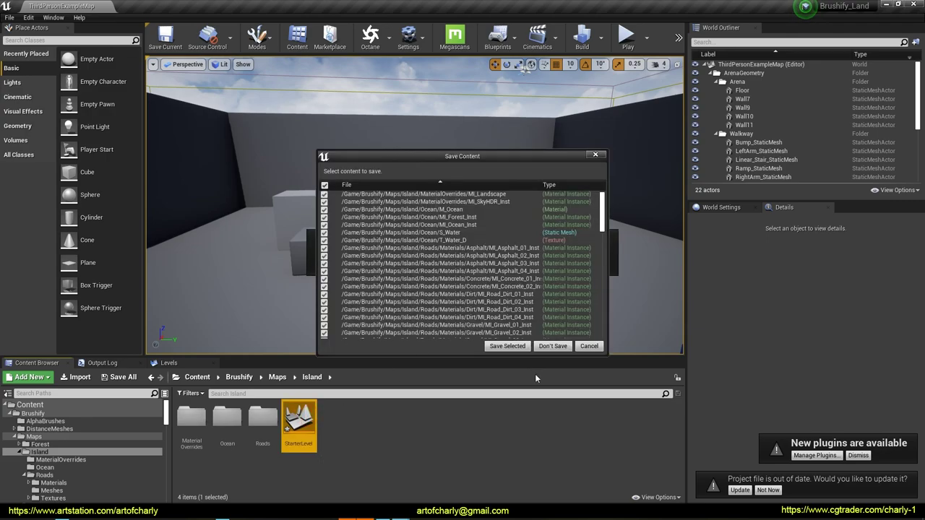
{"action": "left_click", "coordinate": [507, 346]}
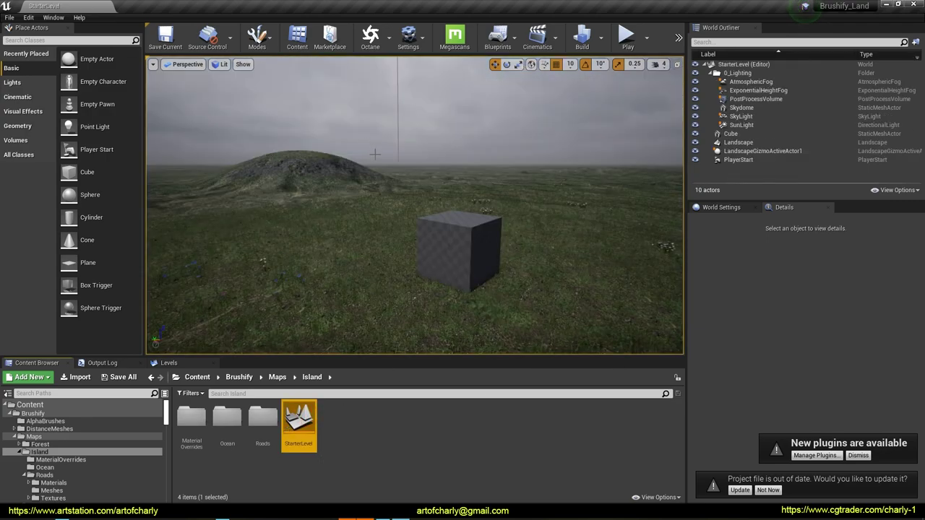
Step: Play-test the starter level, running the character across the grass towards the hill, and end the play session
{"action": "right_click_drag", "start_coordinate": [431, 140], "coordinate": [304, 72]}
{"action": "right_click_drag", "start_coordinate": [408, 108], "coordinate": [584, 140]}
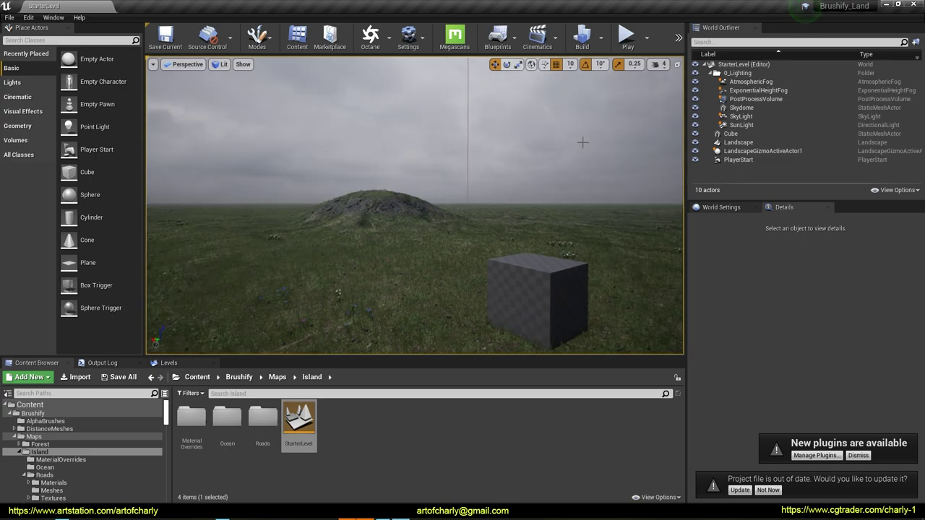
{"action": "left_click", "coordinate": [627, 38]}
{"action": "left_click", "coordinate": [398, 226]}
{"action": "key", "text": "w"}
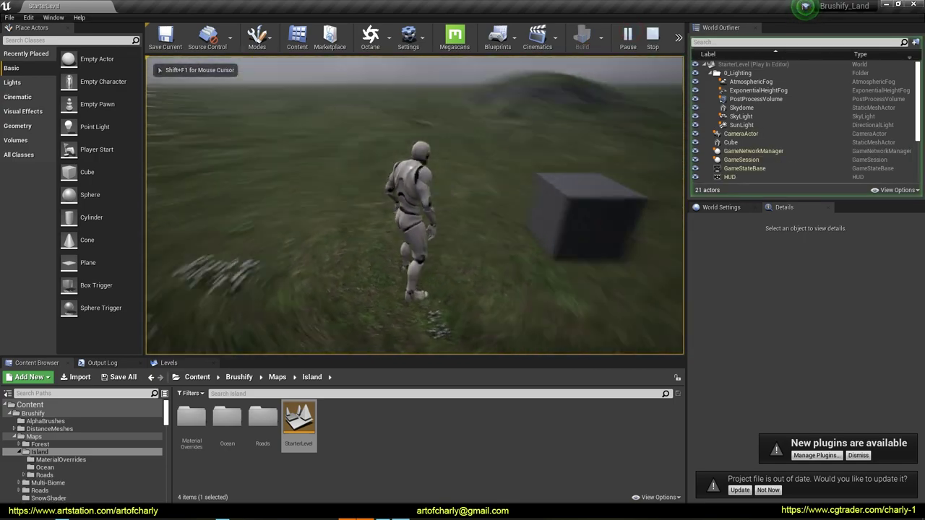
{"action": "key", "text": "d"}
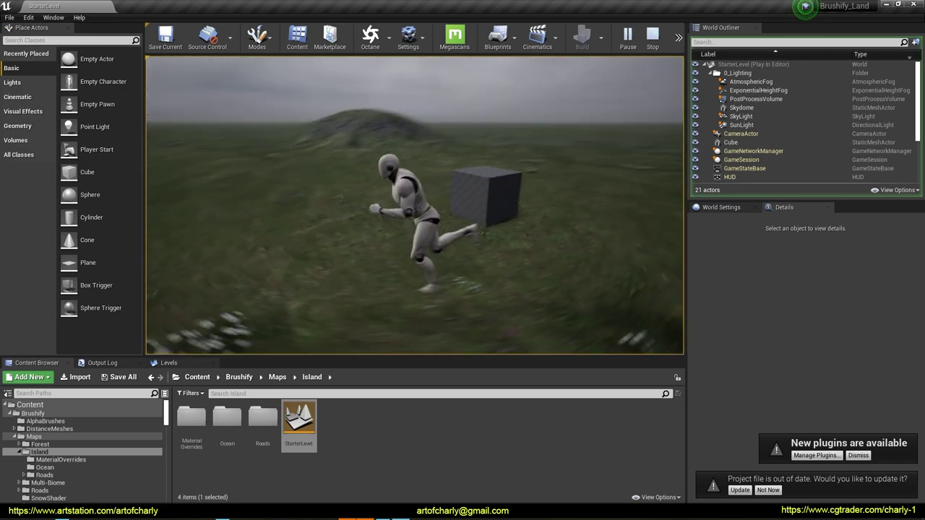
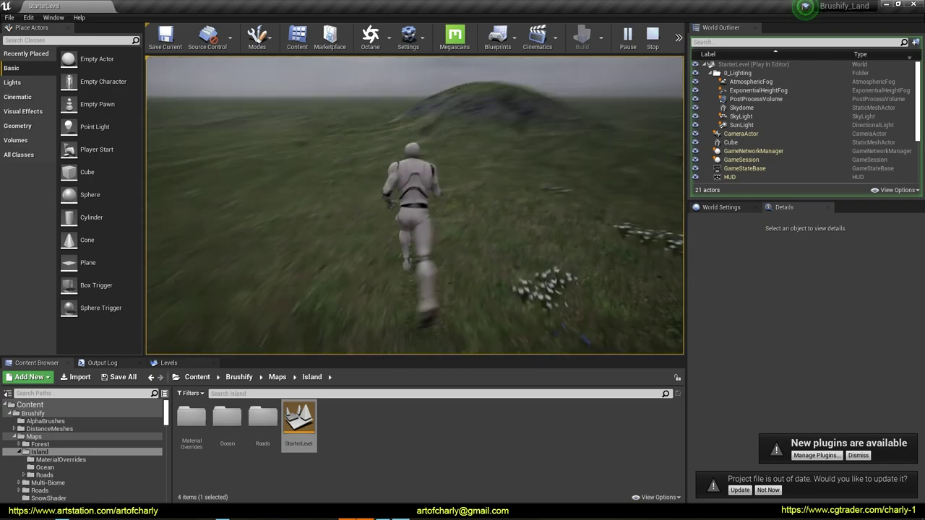
{"action": "key", "text": "Escape"}
Step: Delete the existing Landscape and the Cube from the starter level
{"action": "right_click_drag", "start_coordinate": [383, 274], "coordinate": [303, 297]}
{"action": "right_click_drag", "start_coordinate": [431, 193], "coordinate": [431, 257]}
{"action": "left_click", "coordinate": [431, 193]}
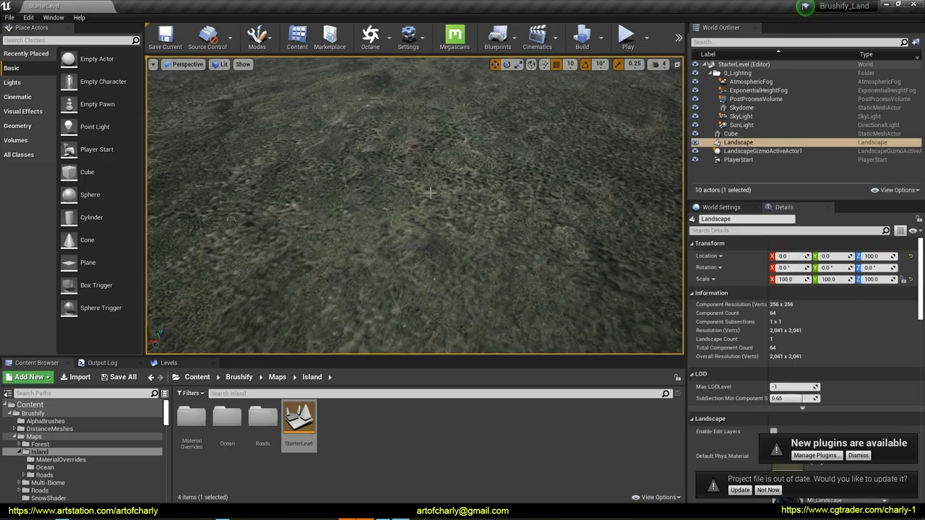
{"action": "key", "text": "Delete"}
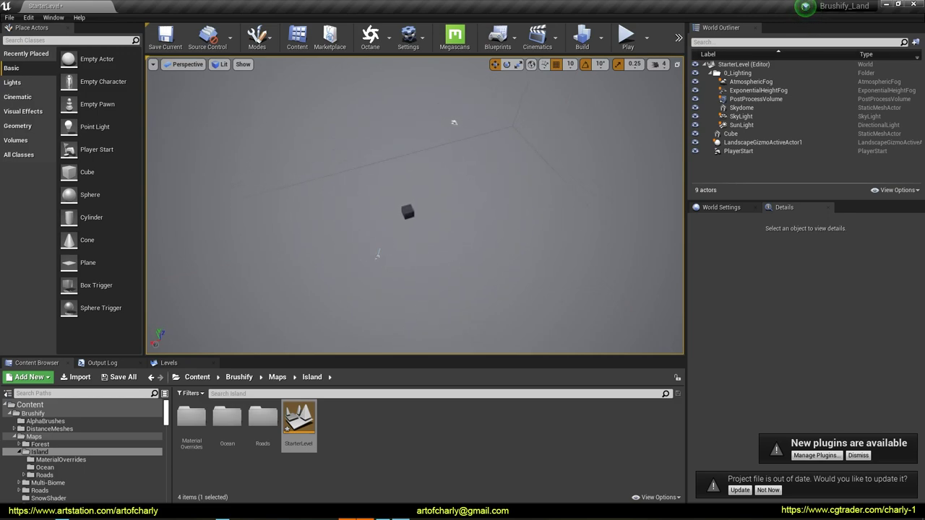
{"action": "right_click_drag", "start_coordinate": [415, 205], "coordinate": [423, 148]}
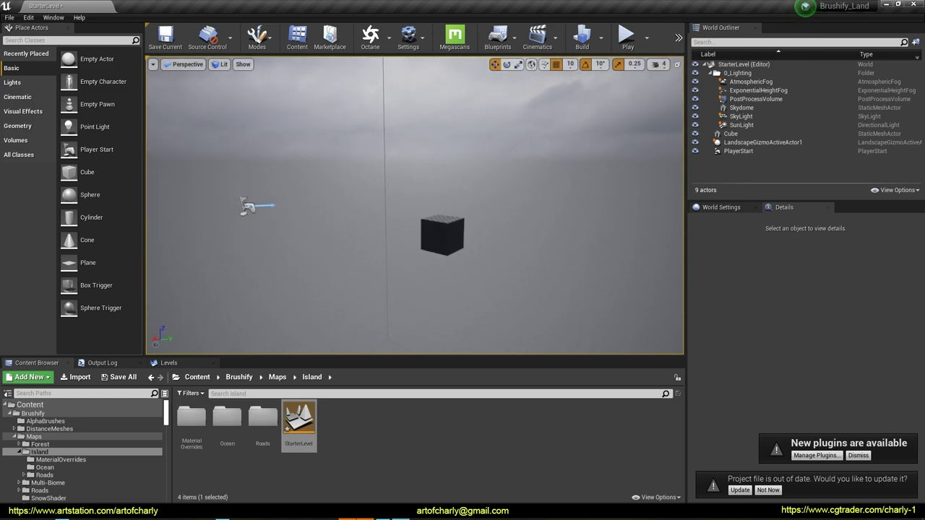
{"action": "left_click", "coordinate": [449, 229]}
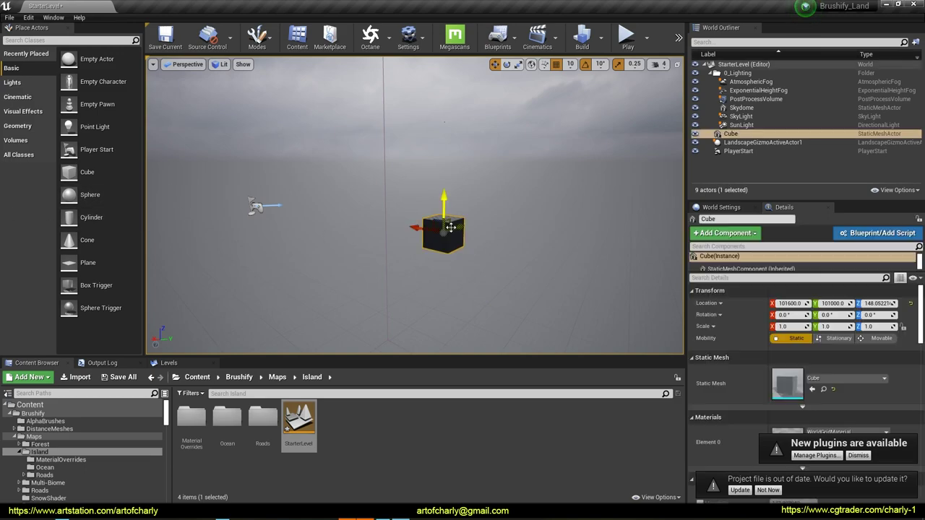
{"action": "key", "text": "Delete"}
Step: Set the PlayerStart actor's location to 0, 0, 0
{"action": "left_click", "coordinate": [252, 206]}
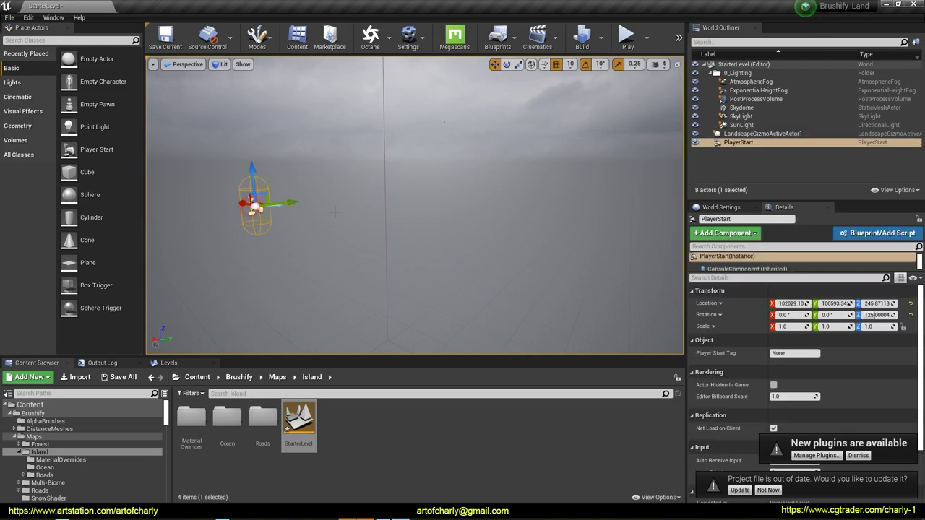
{"action": "left_click", "coordinate": [745, 134]}
{"action": "left_click", "coordinate": [738, 142]}
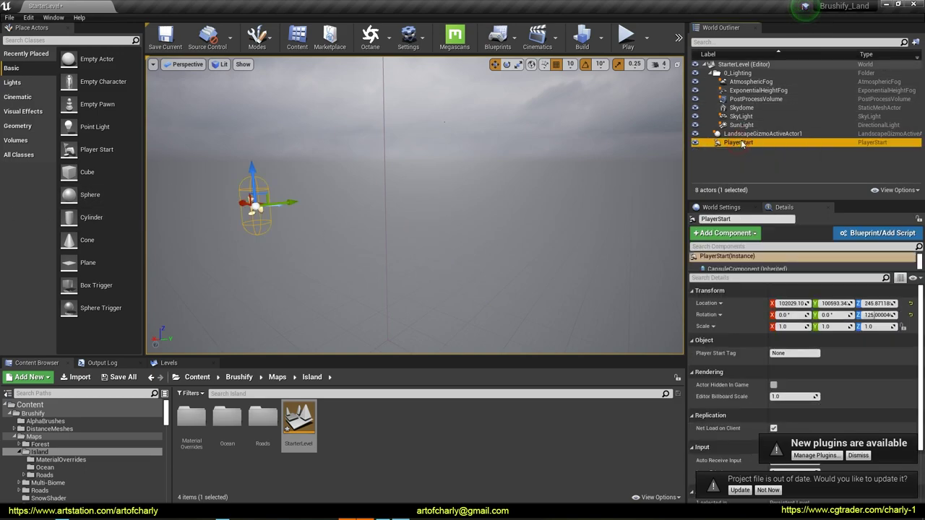
{"action": "left_click", "coordinate": [794, 303]}
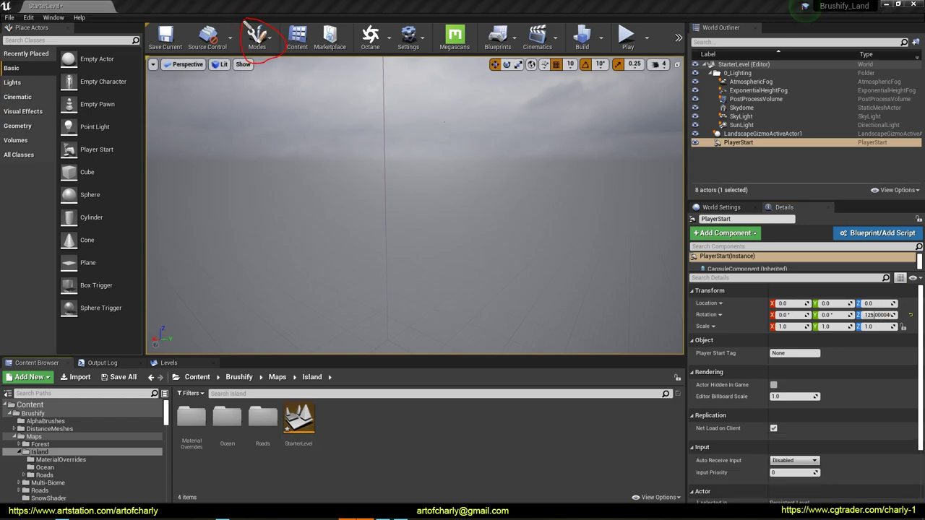
Step: Switch to Landscape mode and set up a new landscape imported from file, using heightmap.png as its heightmap
{"action": "left_click", "coordinate": [257, 37]}
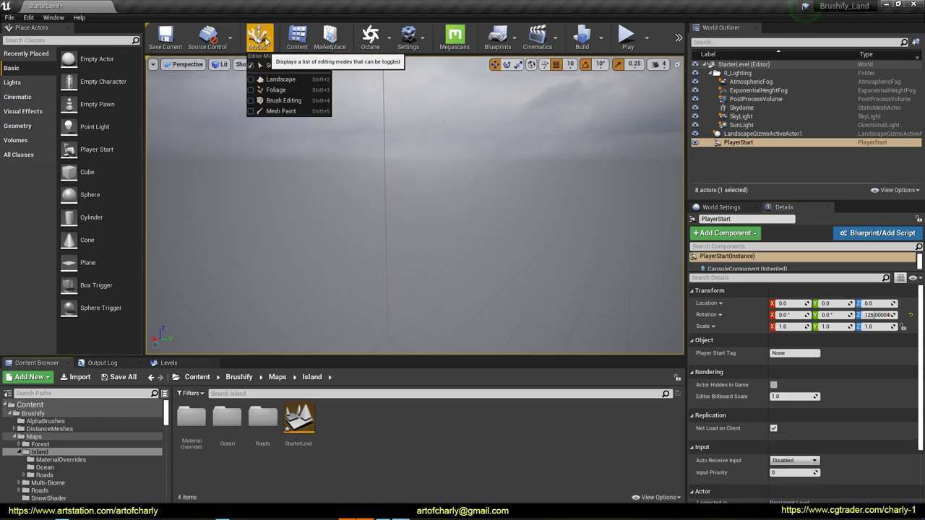
{"action": "left_click", "coordinate": [290, 80]}
{"action": "left_click", "coordinate": [82, 128]}
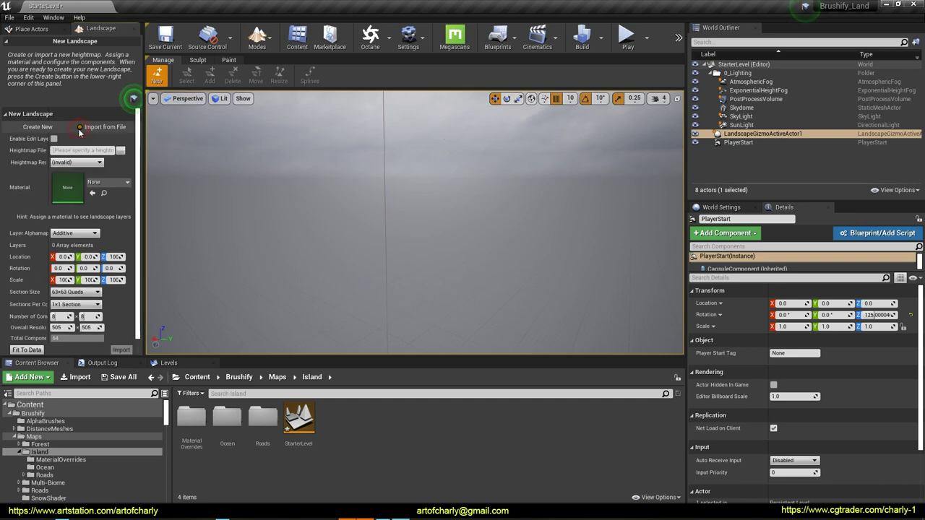
{"action": "left_click", "coordinate": [78, 128]}
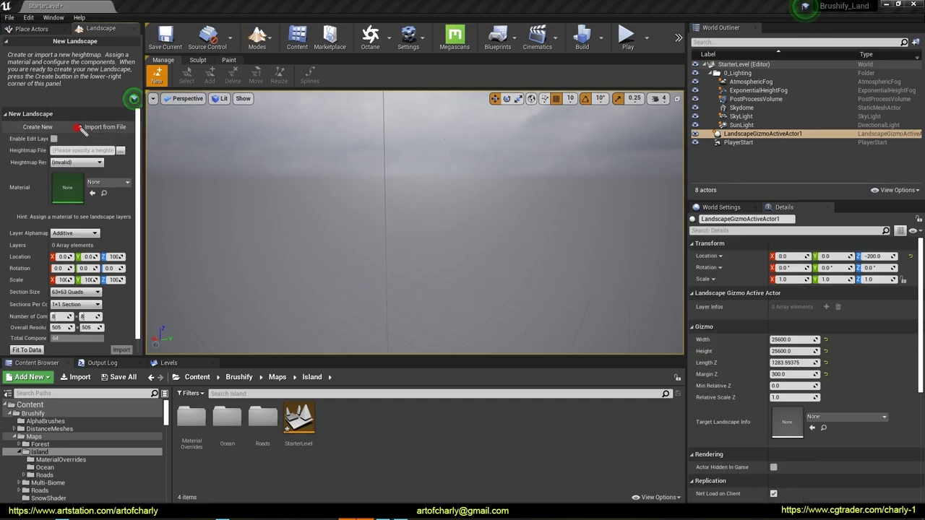
{"action": "key", "text": "Escape"}
{"action": "left_click", "coordinate": [121, 151]}
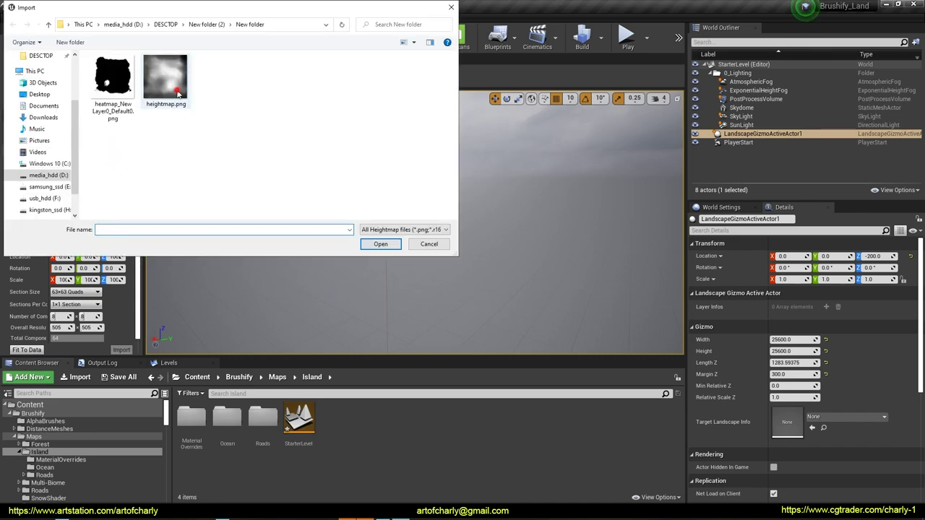
{"action": "left_click", "coordinate": [376, 245]}
Step: Set the new landscape's Z scale to 58.90 according to World Creator's surface export settings, and import the landscape
{"action": "right_click_drag", "start_coordinate": [382, 226], "coordinate": [275, 239]}
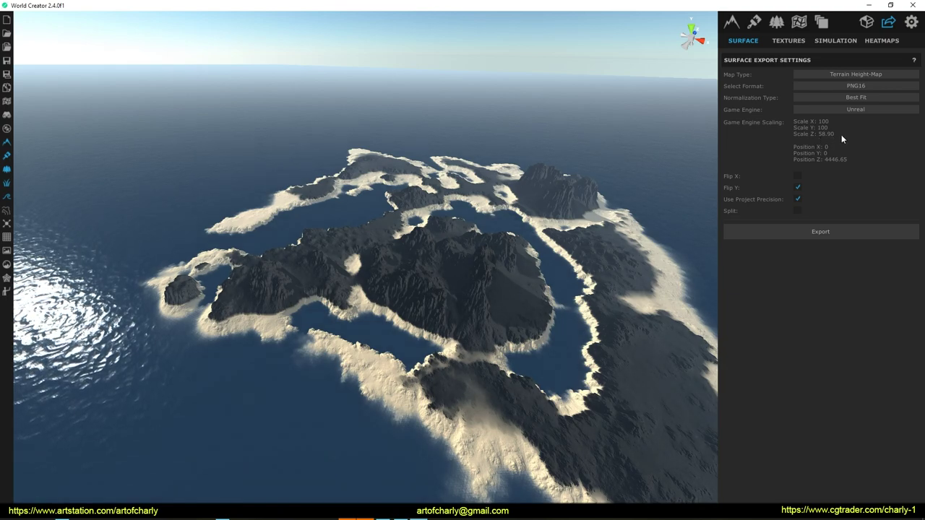
{"action": "left_click", "coordinate": [911, 5]}
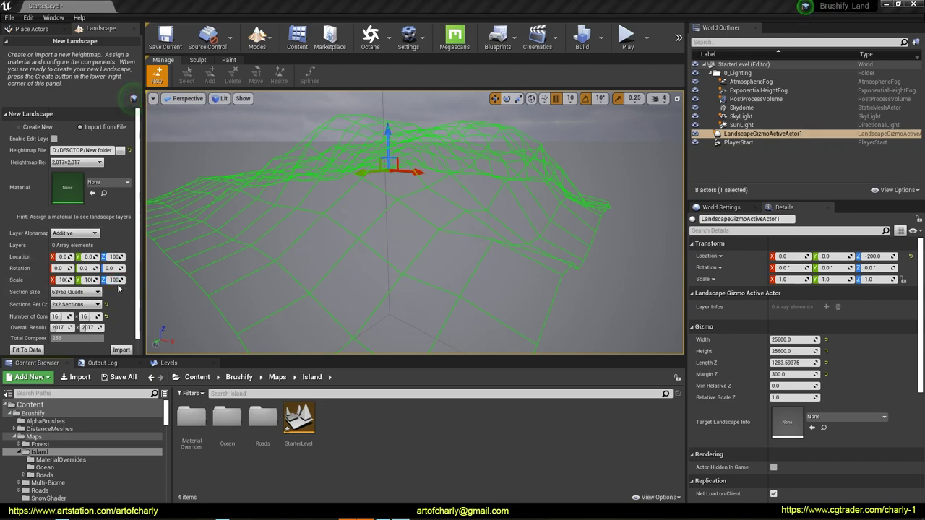
{"action": "left_click", "coordinate": [115, 280]}
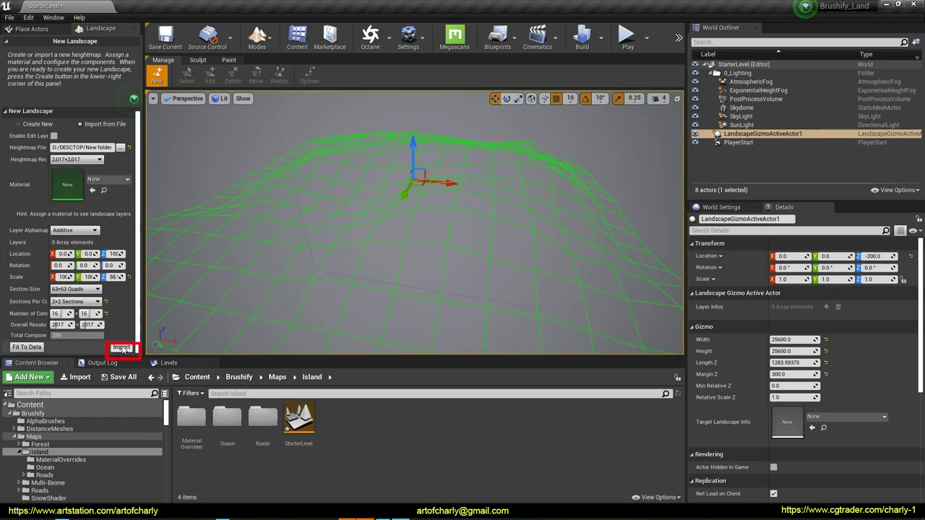
{"action": "left_click", "coordinate": [121, 348]}
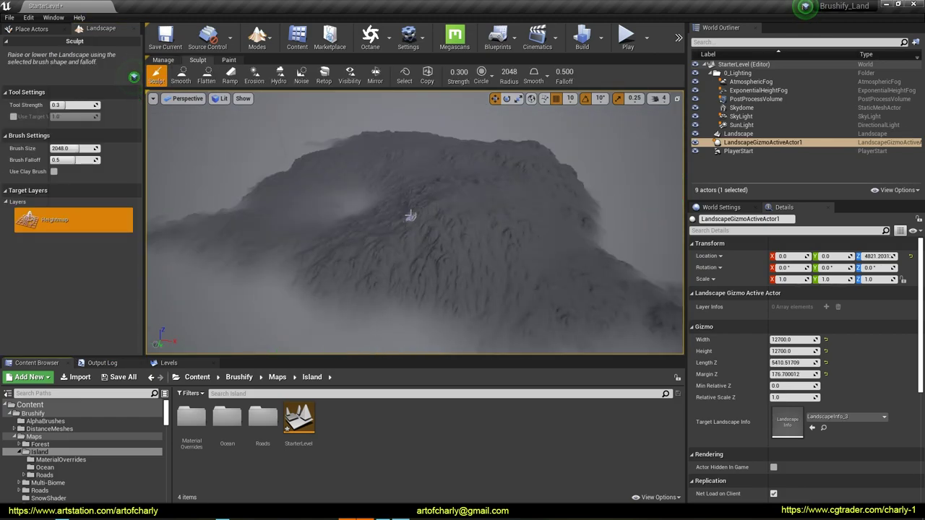
Step: Inspect the imported terrain, select the Landscape actor and switch the editor to Select mode
{"action": "left_click_drag", "start_coordinate": [466, 210], "coordinate": [650, 213], "text": "alt"}
{"action": "right_click_drag", "start_coordinate": [415, 223], "coordinate": [368, 189]}
{"action": "right_click_drag", "start_coordinate": [499, 203], "coordinate": [464, 209]}
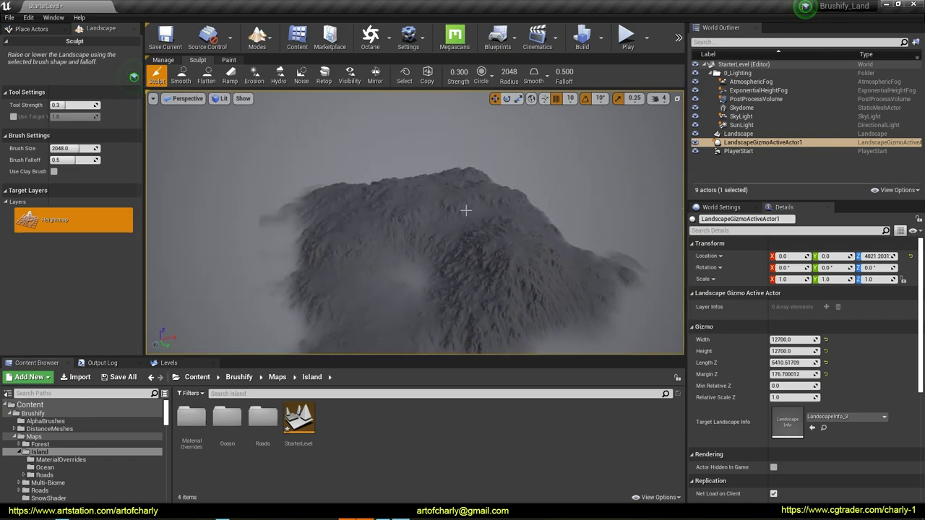
{"action": "left_click", "coordinate": [744, 135]}
{"action": "left_click", "coordinate": [256, 40]}
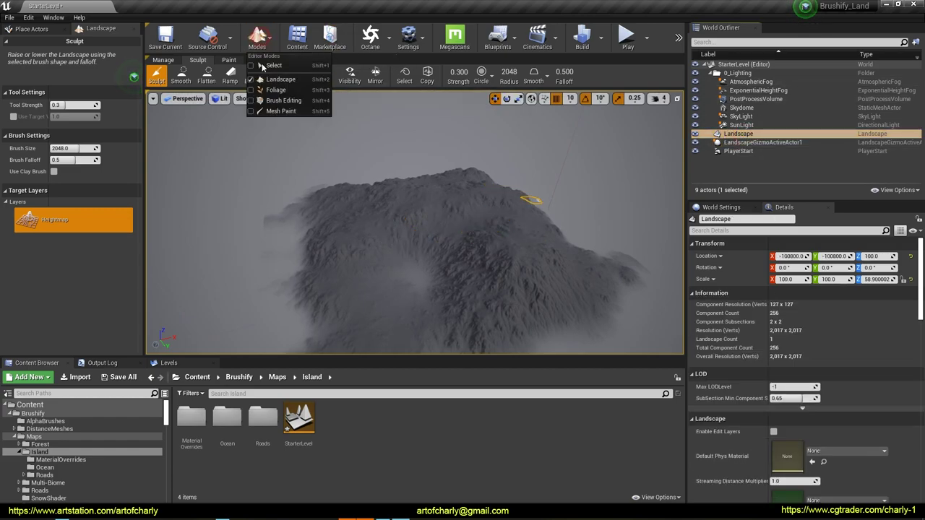
{"action": "left_click", "coordinate": [271, 66]}
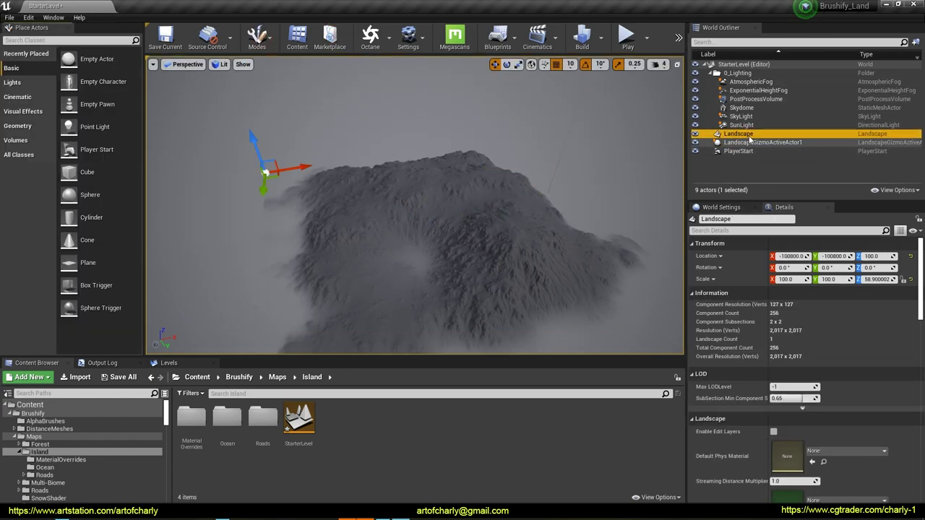
Step: Set the Landscape's location to 0, 0, 0
{"action": "key", "text": "F2"}
{"action": "left_click", "coordinate": [793, 256]}
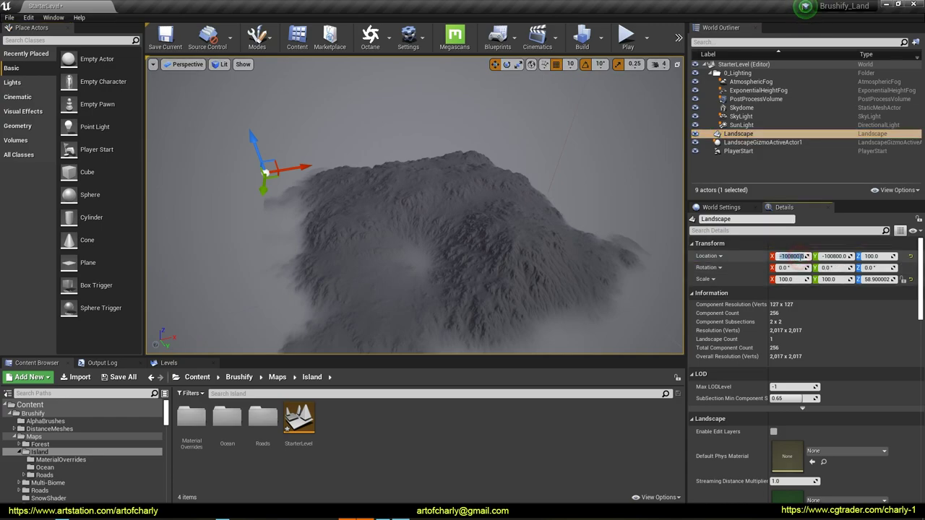
{"action": "type", "text": "0"}
{"action": "key", "text": "Return"}
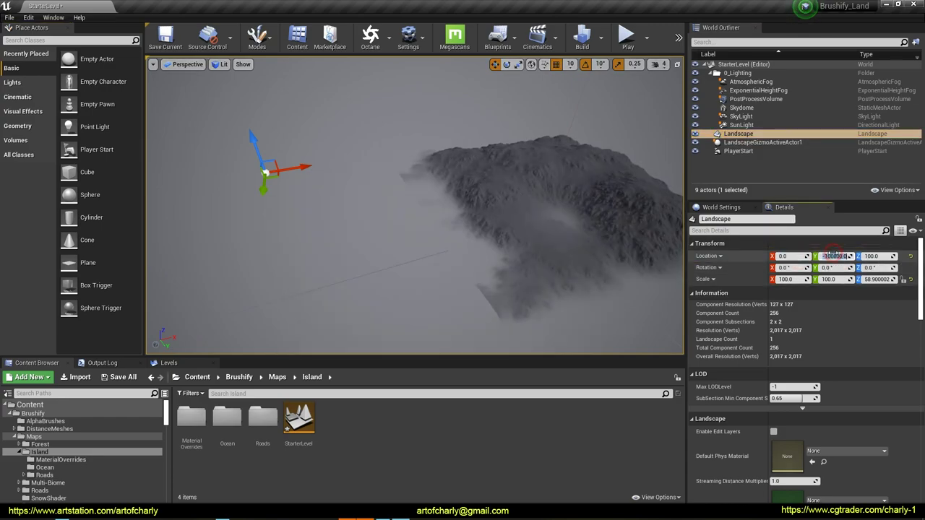
{"action": "left_click", "coordinate": [833, 255]}
{"action": "type", "text": "0"}
{"action": "key", "text": "Return"}
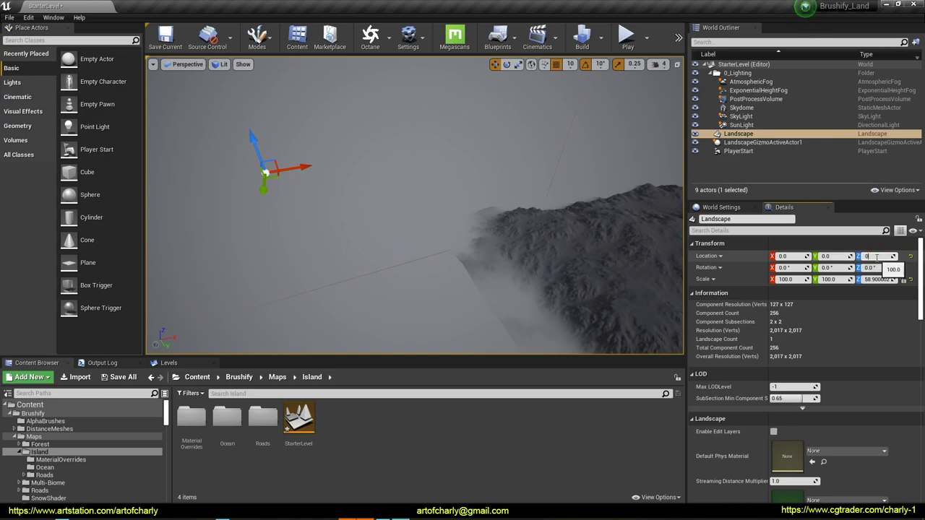
Step: Set the ExponentialHeightFog's location to 0, 0, 0 and lower it to about Z -1300
{"action": "right_click_drag", "start_coordinate": [400, 263], "coordinate": [513, 265]}
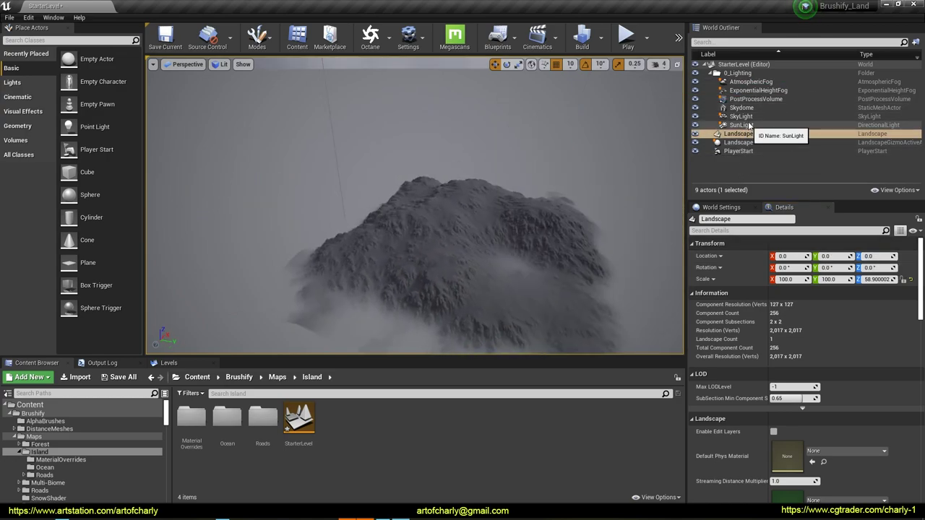
{"action": "left_click", "coordinate": [758, 91]}
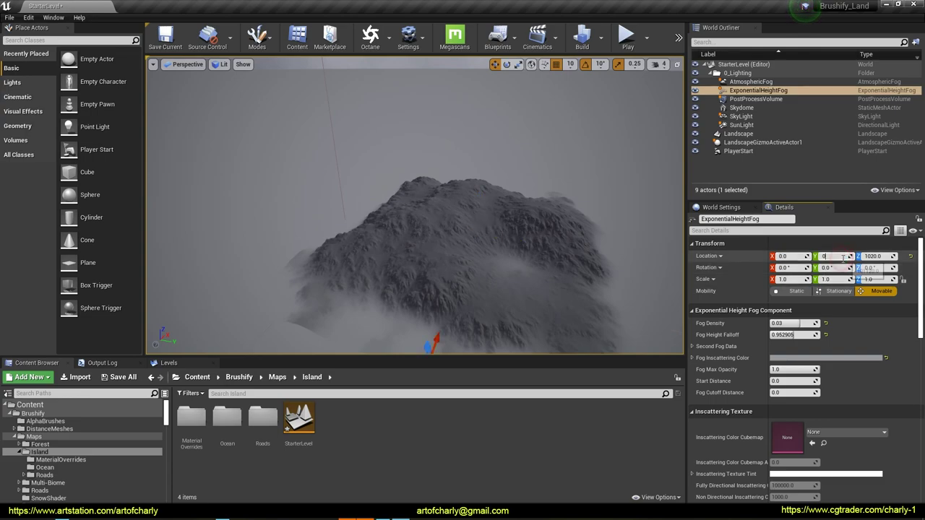
{"action": "type", "text": "0"}
{"action": "key", "text": "Return"}
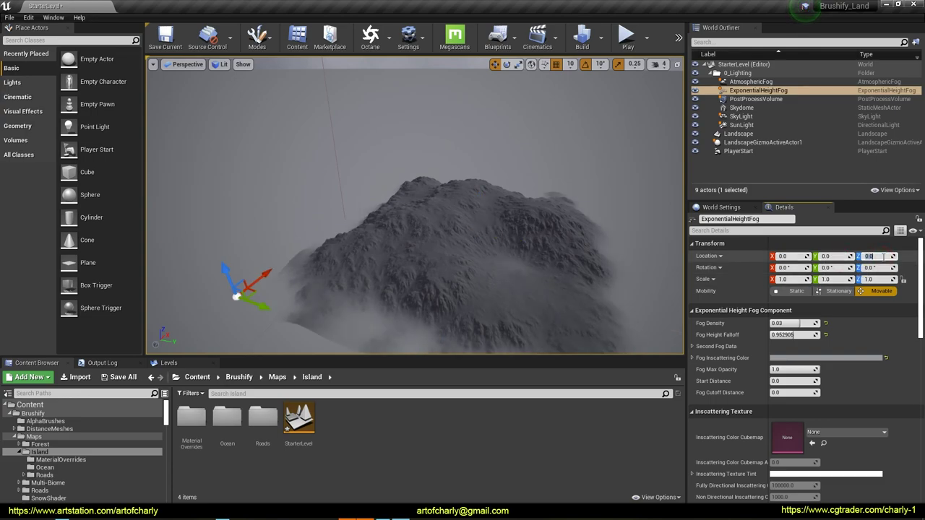
{"action": "right_click_drag", "start_coordinate": [401, 247], "coordinate": [368, 247]}
{"action": "left_click_drag", "start_coordinate": [277, 242], "coordinate": [277, 252]}
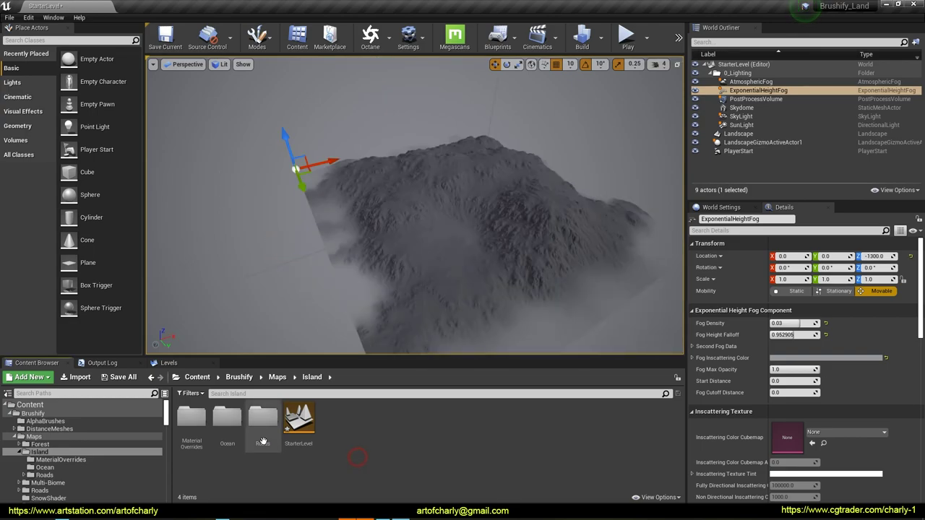
Step: Add the S_Water mesh from the Island Ocean folder at the origin with a uniform scale of 10000, and lower it to about Z -600
{"action": "double_click", "coordinate": [226, 425]}
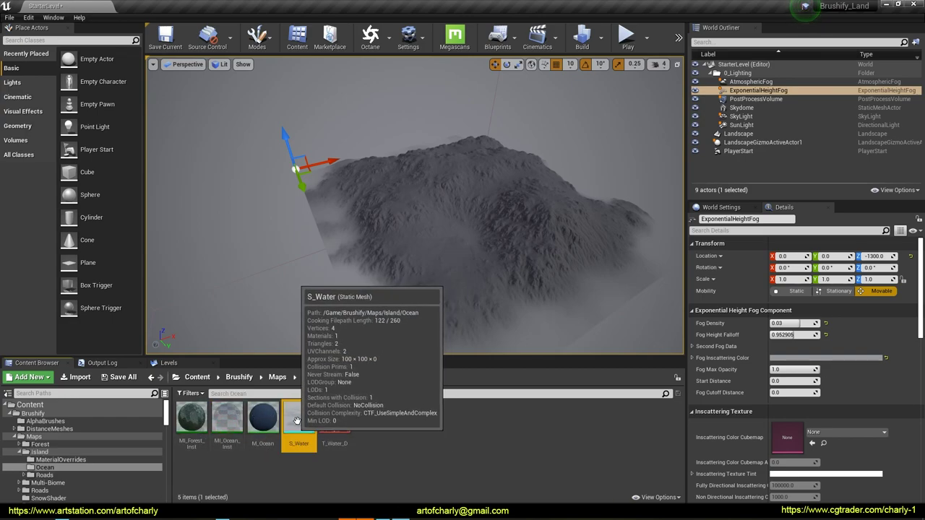
{"action": "left_click_drag", "start_coordinate": [298, 427], "coordinate": [502, 221]}
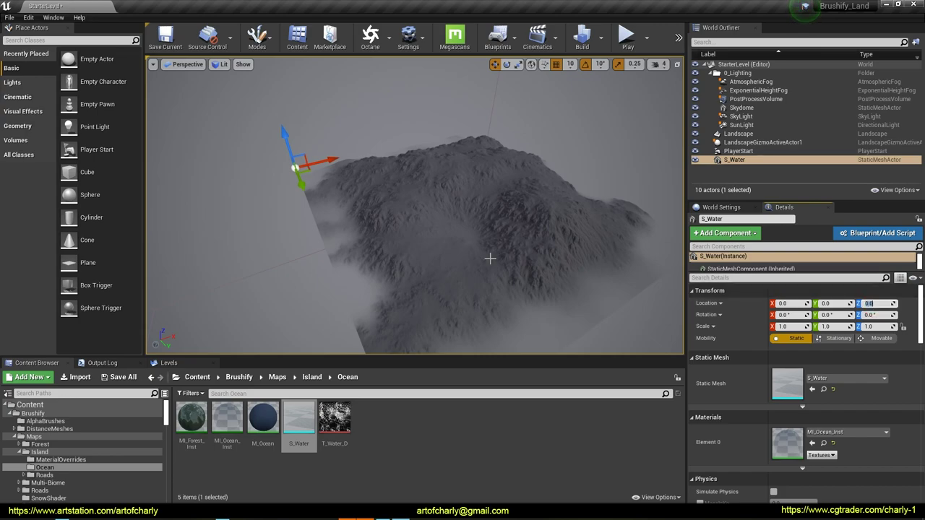
{"action": "left_click", "coordinate": [904, 327]}
{"action": "left_click", "coordinate": [785, 327]}
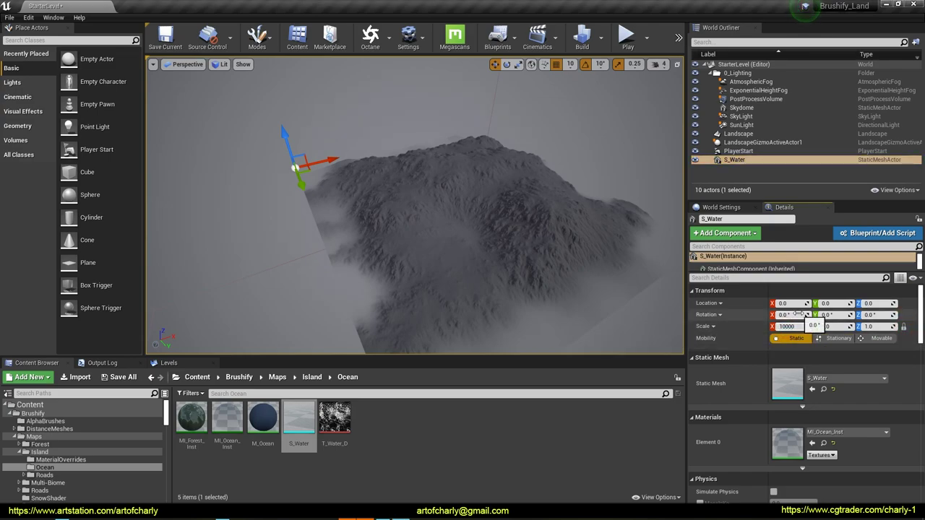
{"action": "key", "text": "Return"}
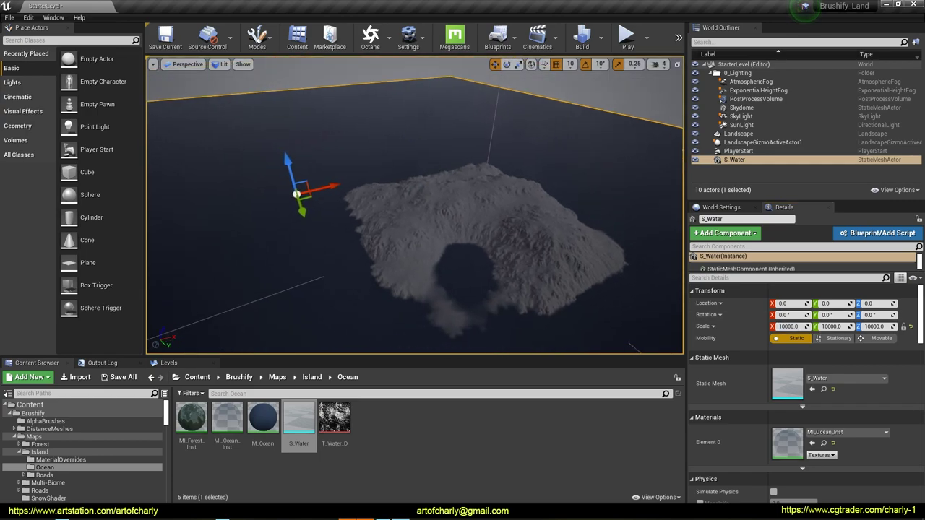
{"action": "right_click_drag", "start_coordinate": [448, 224], "coordinate": [422, 193]}
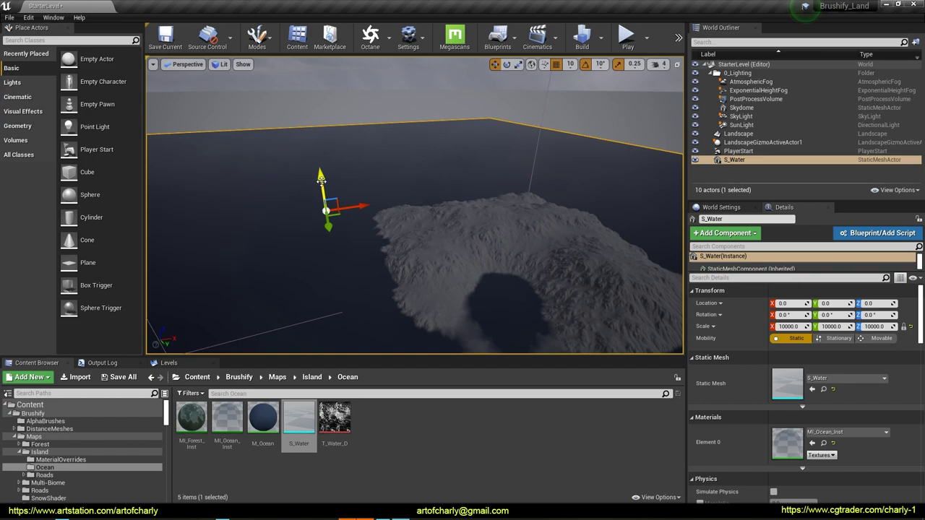
{"action": "mouse_move", "coordinate": [320, 177]}
{"action": "left_mouse_down"}
{"action": "mouse_move", "coordinate": [315, 171]}
{"action": "mouse_move", "coordinate": [313, 188]}
{"action": "mouse_move", "coordinate": [316, 180]}
{"action": "left_mouse_up"}
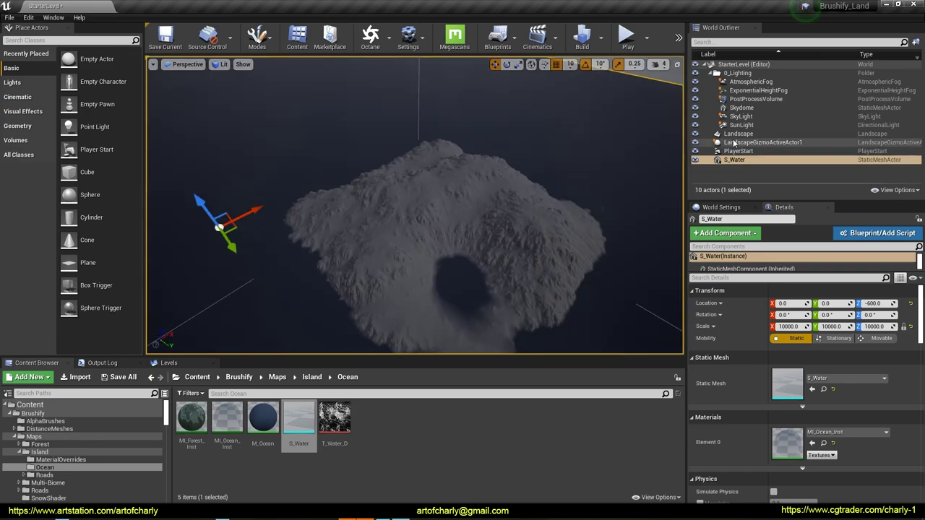
Step: In Landscape mode, replace the Landscape's heightmap by importing one from file out of the brushify_island folder
{"action": "left_click", "coordinate": [737, 134]}
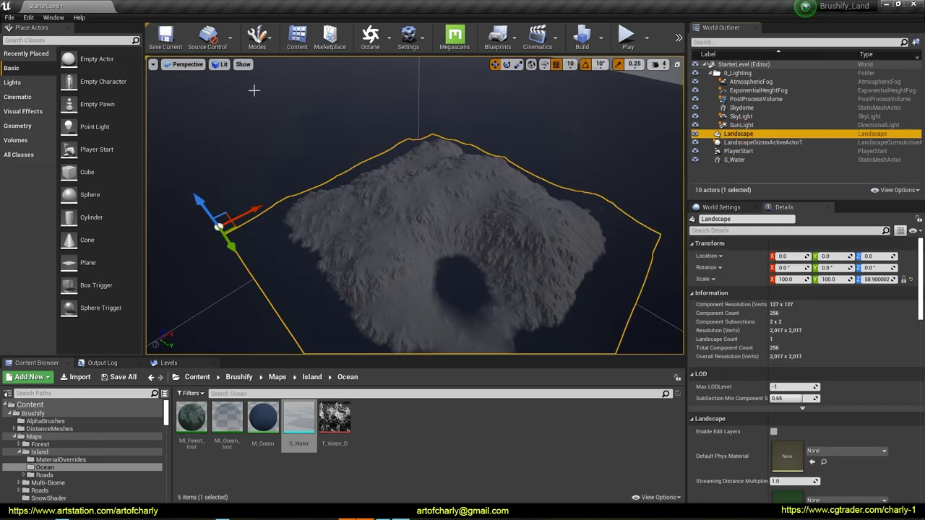
{"action": "left_click", "coordinate": [257, 36]}
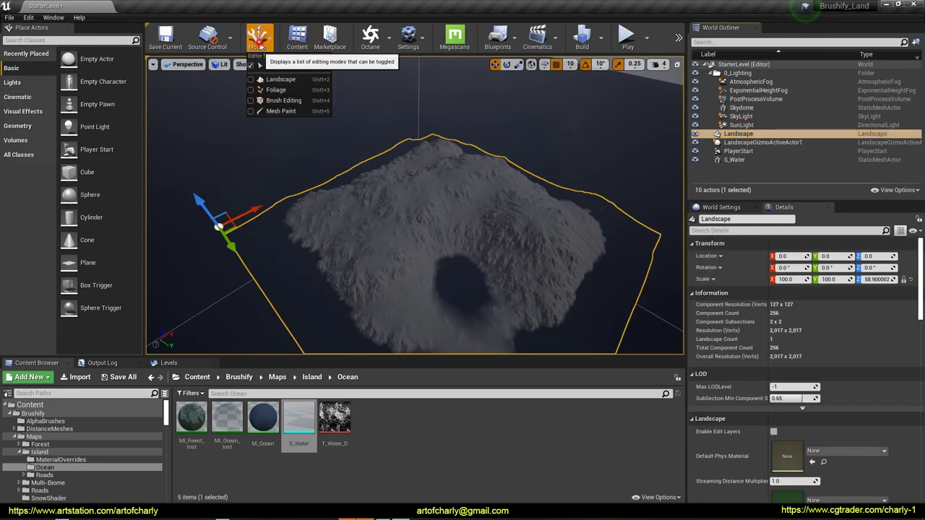
{"action": "left_click", "coordinate": [289, 78]}
{"action": "right_click", "coordinate": [80, 224]}
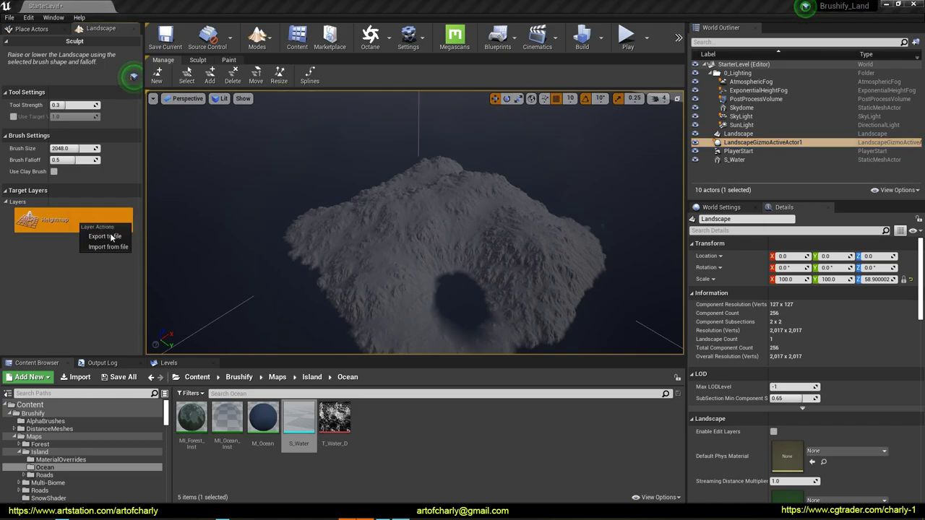
{"action": "left_click", "coordinate": [109, 247]}
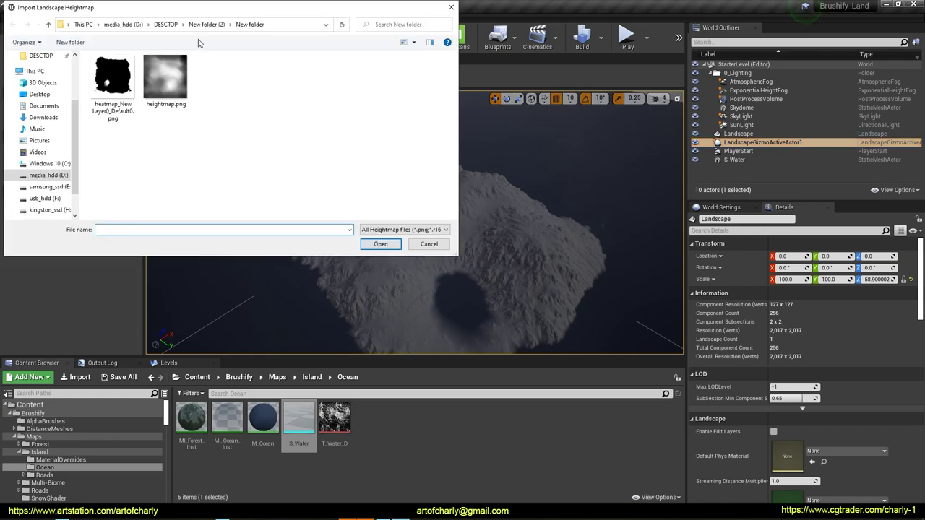
{"action": "left_click", "coordinate": [164, 28]}
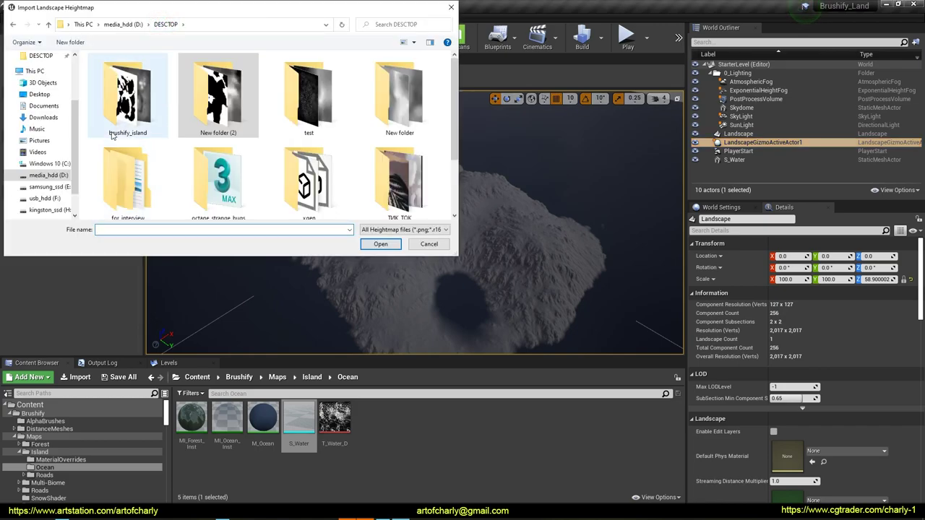
{"action": "double_click", "coordinate": [130, 83]}
{"action": "double_click", "coordinate": [166, 79]}
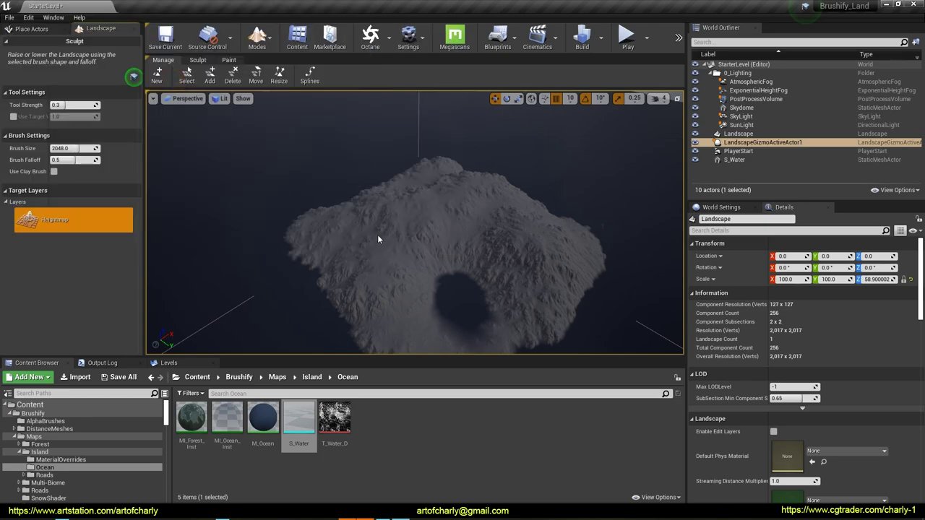
Step: Return to Select mode and lower the S_Water plane to about Z -7690
{"action": "right_click_drag", "start_coordinate": [415, 222], "coordinate": [545, 221]}
{"action": "double_click", "coordinate": [749, 159]}
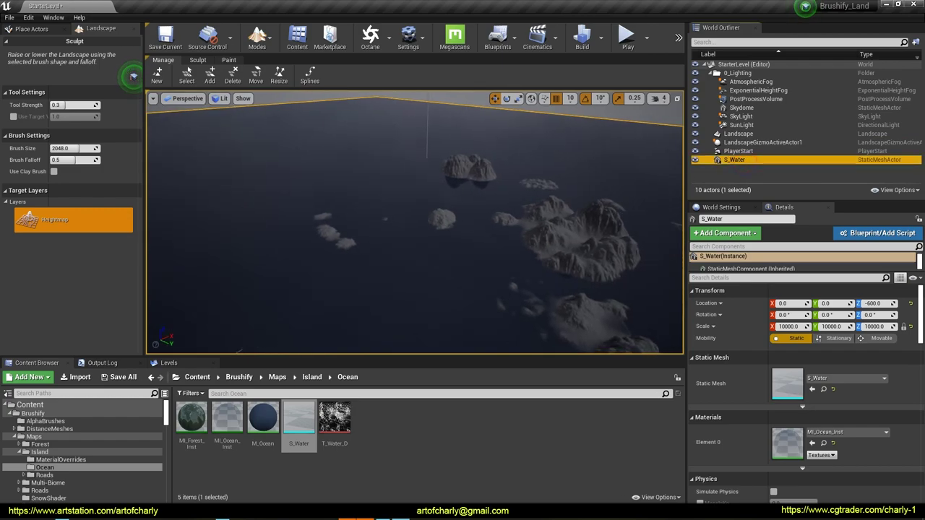
{"action": "left_click", "coordinate": [269, 45]}
{"action": "left_click", "coordinate": [268, 65]}
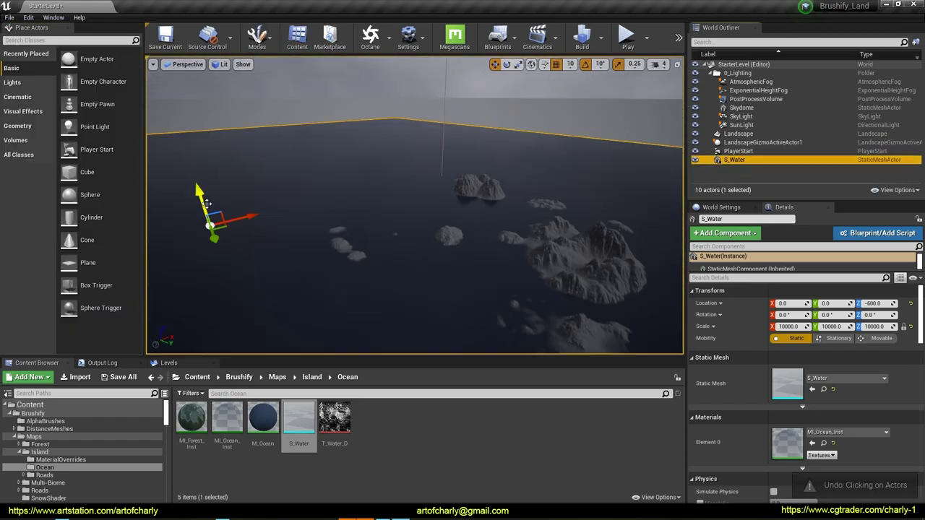
{"action": "left_click_drag", "start_coordinate": [205, 199], "coordinate": [206, 227]}
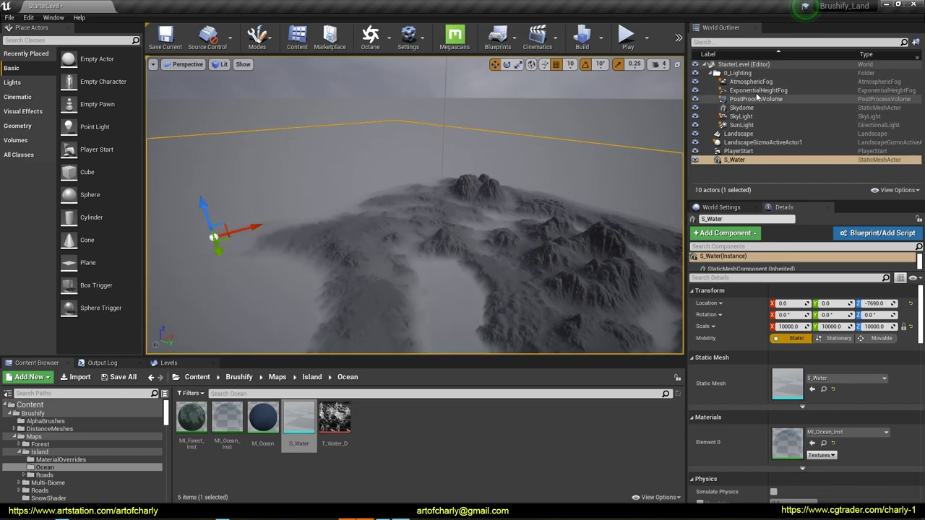
Step: Lower the ExponentialHeightFog to about Z -5010 and raise the S_Water plane to about Z -2710
{"action": "left_click", "coordinate": [757, 90]}
{"action": "mouse_move", "coordinate": [199, 202]}
{"action": "left_mouse_down"}
{"action": "mouse_move", "coordinate": [207, 226]}
{"action": "mouse_move", "coordinate": [204, 207]}
{"action": "left_mouse_up"}
{"action": "left_click", "coordinate": [773, 160]}
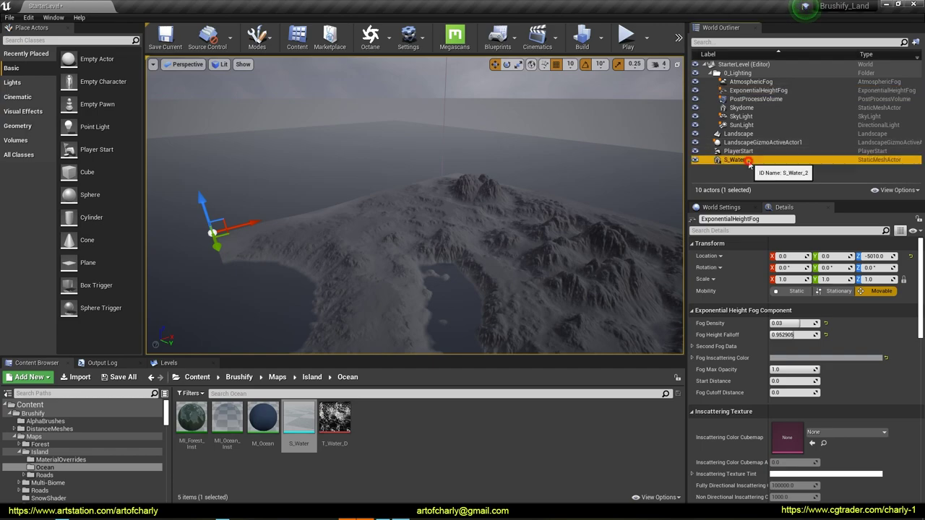
{"action": "left_click_drag", "start_coordinate": [207, 215], "coordinate": [207, 207]}
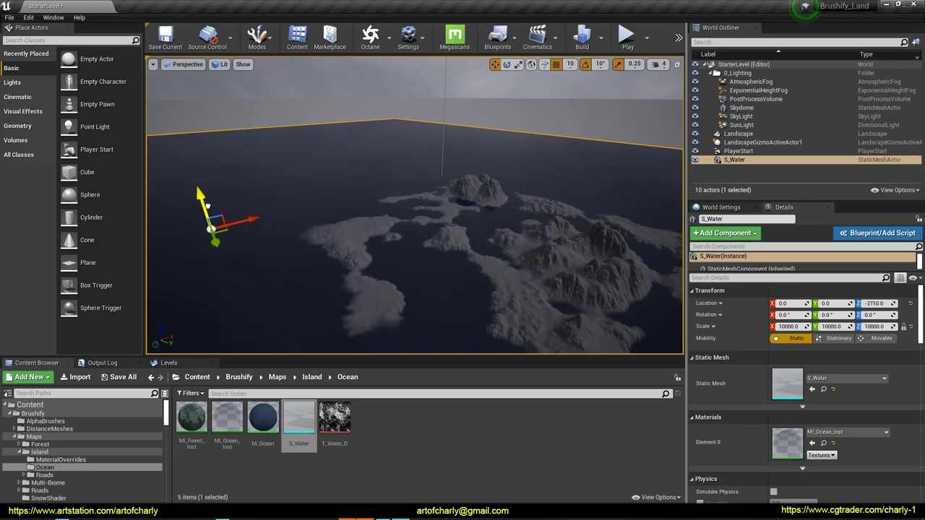
{"action": "right_click_drag", "start_coordinate": [207, 207], "coordinate": [188, 208]}
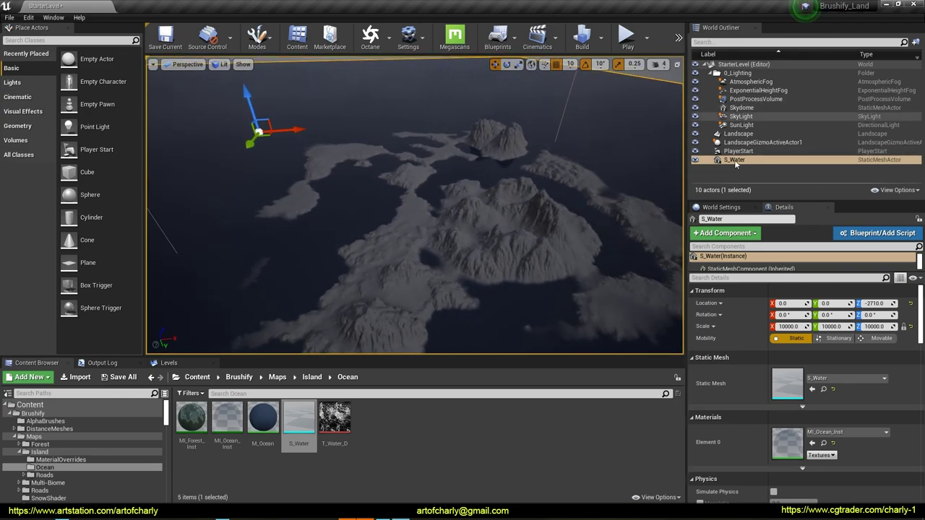
Step: Move the PlayerStart toward the islands, to about X 115590 and Z -57360
{"action": "left_click", "coordinate": [747, 153]}
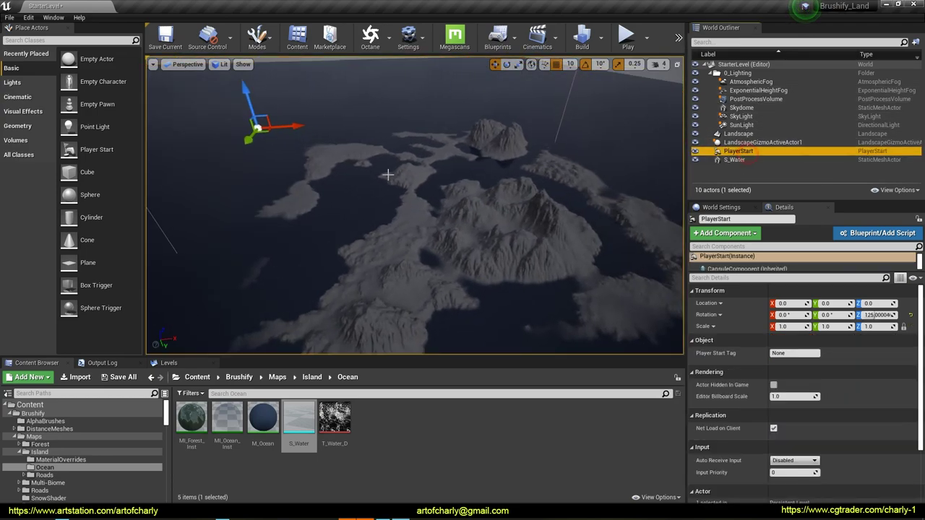
{"action": "scroll", "coordinate": [359, 165], "scroll_direction": "down", "scroll_amount": 3}
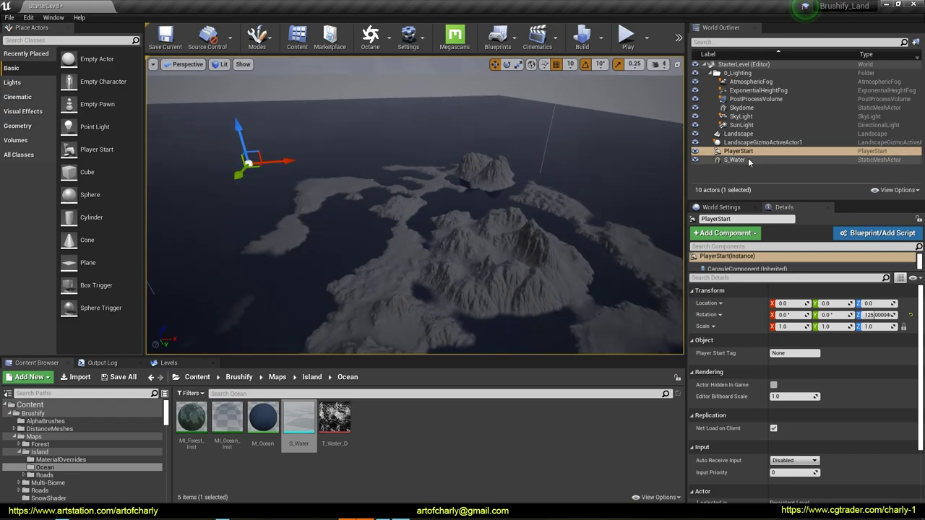
{"action": "left_click", "coordinate": [748, 160]}
{"action": "left_click", "coordinate": [740, 153]}
{"action": "left_click", "coordinate": [735, 162]}
{"action": "left_click", "coordinate": [737, 152]}
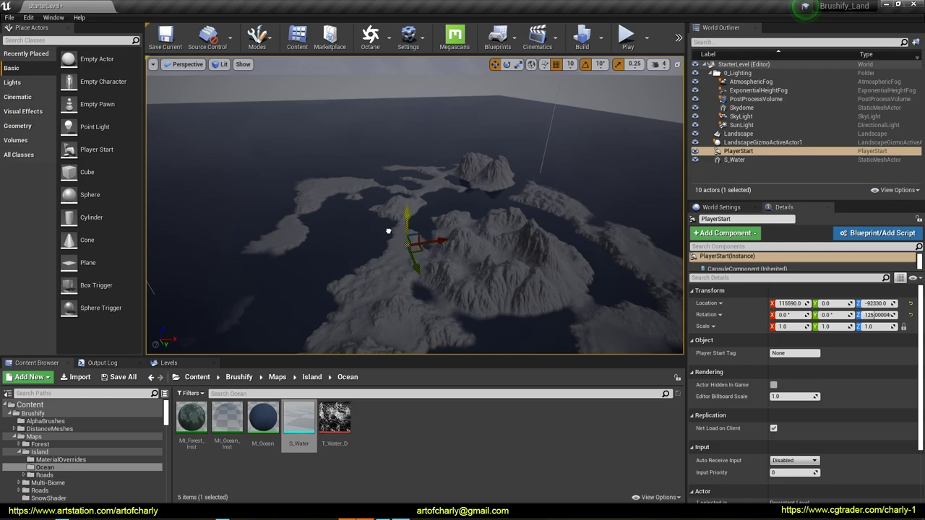
{"action": "left_click_drag", "start_coordinate": [392, 202], "coordinate": [393, 194]}
Step: Place the PlayerStart just above the strip of land at about Y 33090, Z -900, and start playing the level
{"action": "key", "text": "f"}
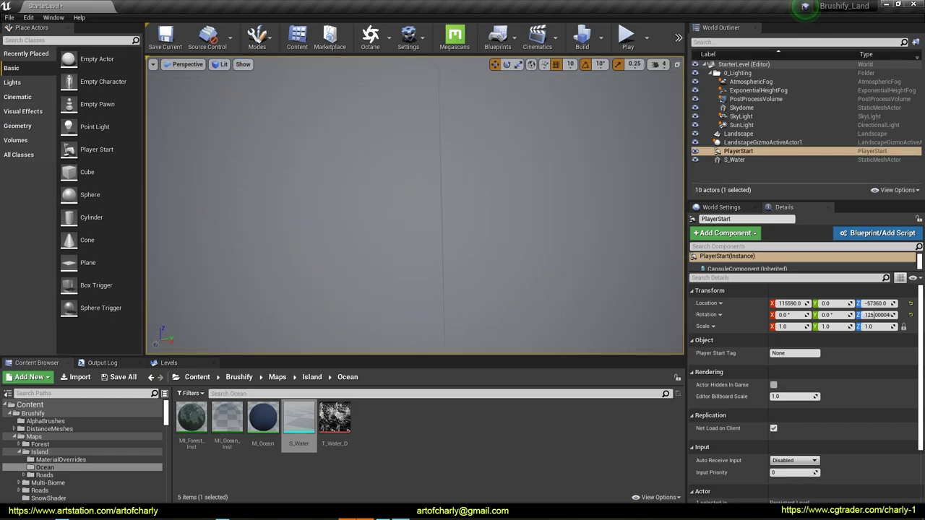
{"action": "right_click_drag", "start_coordinate": [438, 213], "coordinate": [443, 238]}
{"action": "right_click_drag", "start_coordinate": [480, 200], "coordinate": [368, 284]}
{"action": "left_click_drag", "start_coordinate": [369, 285], "coordinate": [355, 336]}
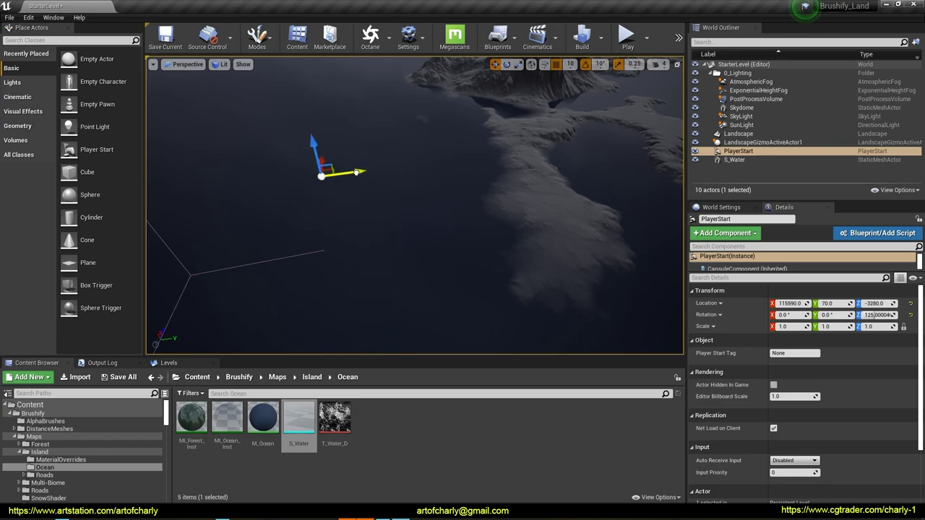
{"action": "left_click_drag", "start_coordinate": [557, 144], "coordinate": [555, 144]}
{"action": "right_click_drag", "start_coordinate": [569, 157], "coordinate": [626, 110]}
{"action": "key", "text": "w"}
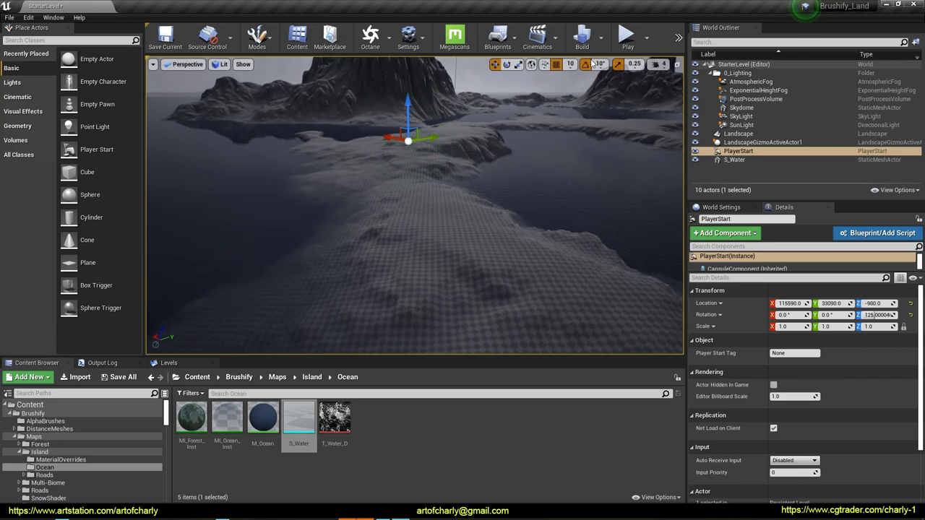
{"action": "left_click", "coordinate": [627, 38]}
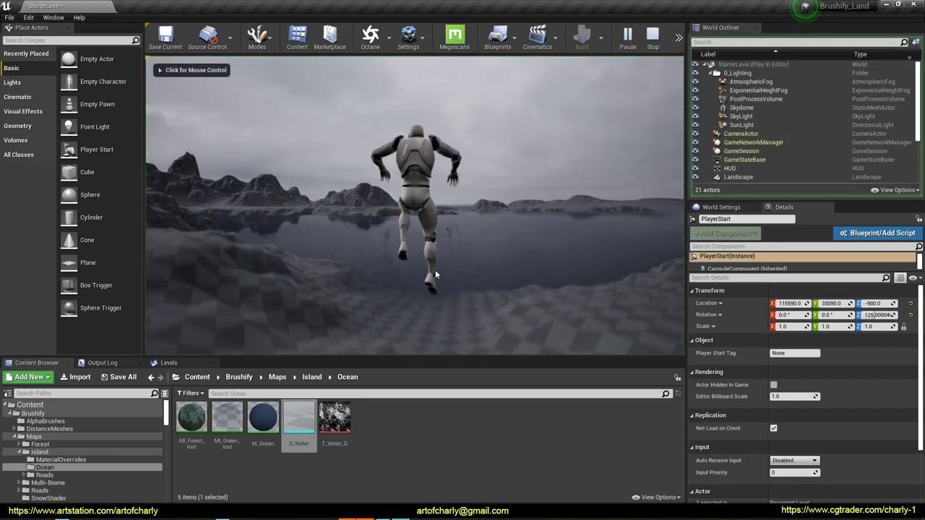
Step: Run and jump the character across the terrain, and stop playing the level
{"action": "left_click", "coordinate": [408, 243]}
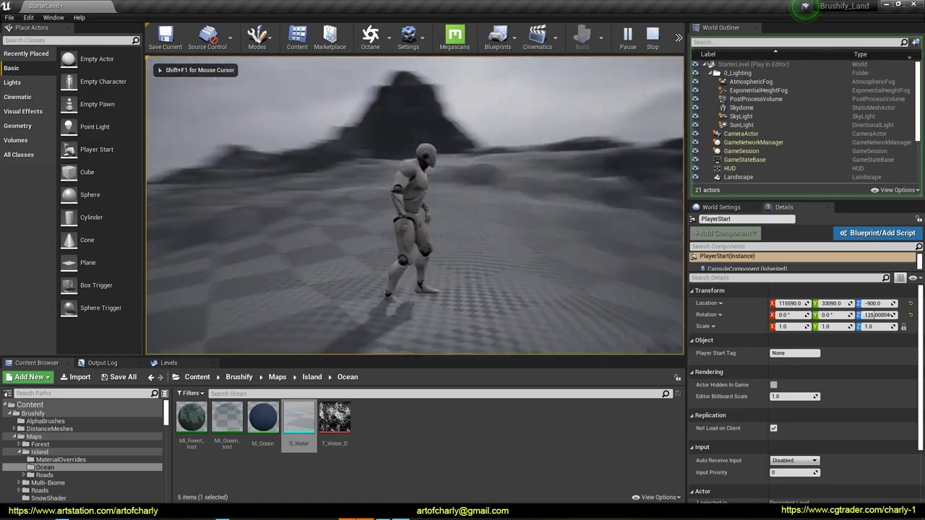
{"action": "key", "text": "w"}
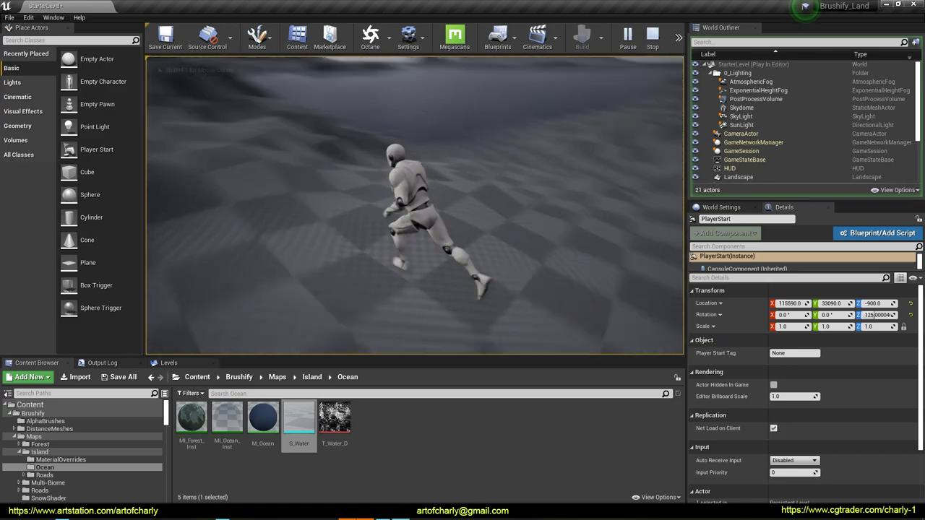
{"action": "key", "text": "space"}
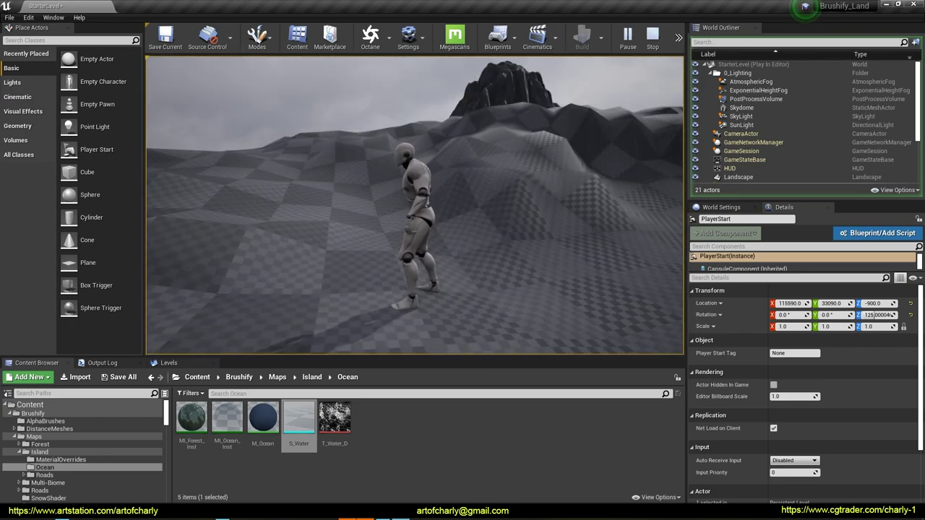
{"action": "key", "text": "Escape"}
Step: Assign MI_Landscape from the Island MaterialOverrides folder as the Landscape actor's landscape material
{"action": "right_click_drag", "start_coordinate": [510, 147], "coordinate": [387, 140]}
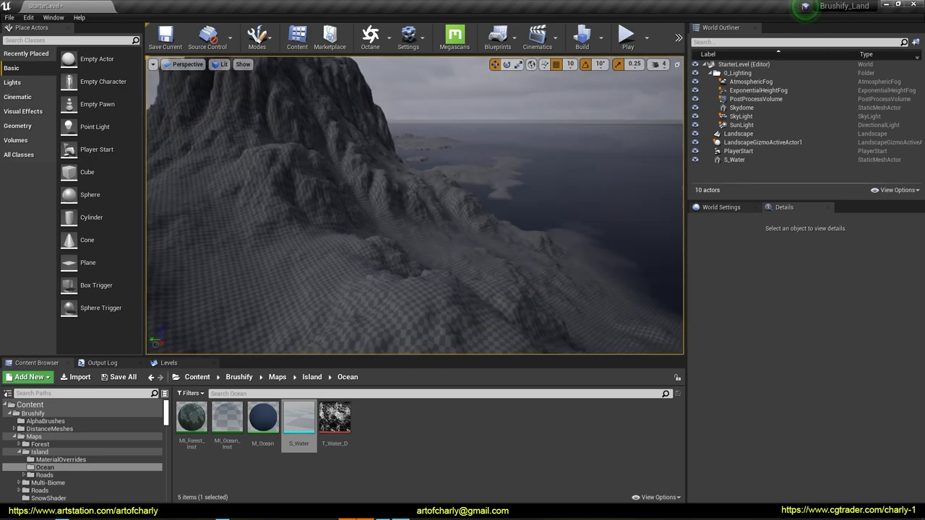
{"action": "right_click_drag", "start_coordinate": [414, 205], "coordinate": [510, 225]}
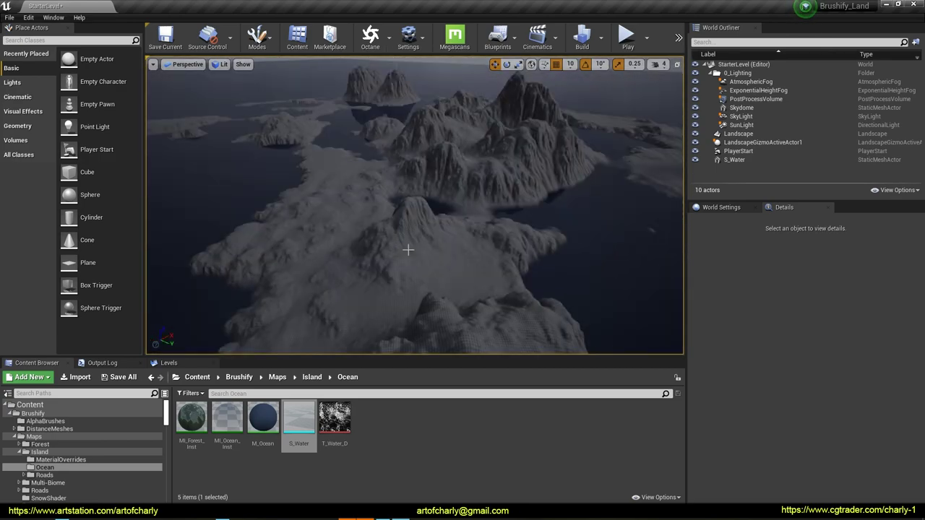
{"action": "left_click", "coordinate": [409, 250]}
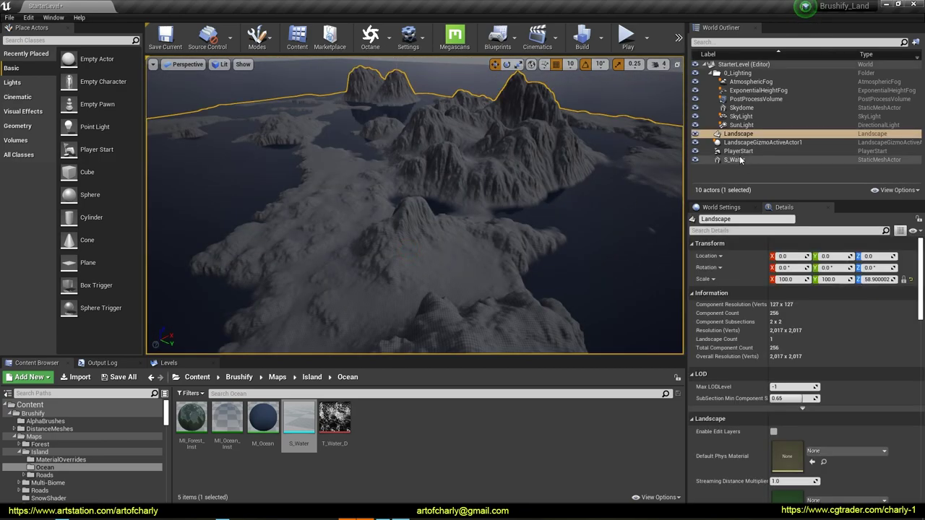
{"action": "scroll", "coordinate": [808, 375], "scroll_direction": "down", "scroll_amount": 1}
{"action": "scroll", "coordinate": [808, 375], "scroll_direction": "down", "scroll_amount": 3}
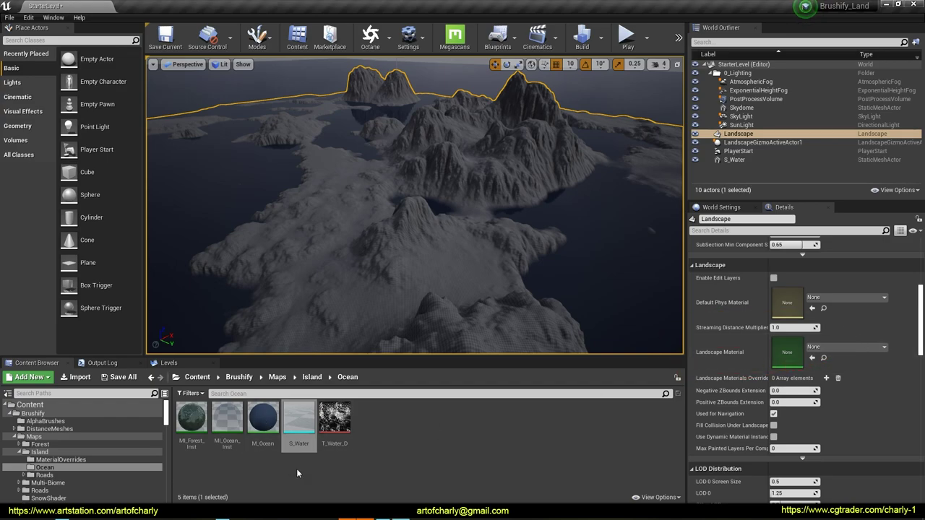
{"action": "left_click", "coordinate": [313, 377]}
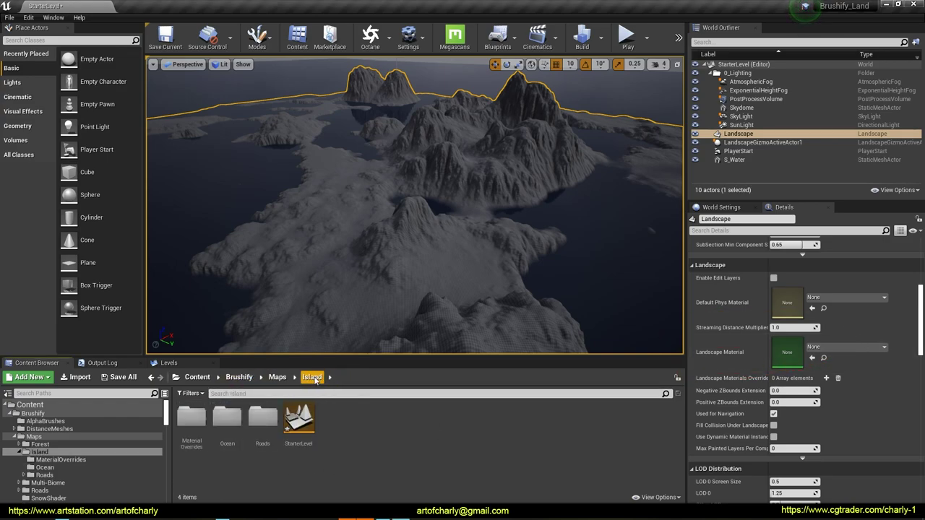
{"action": "double_click", "coordinate": [192, 419]}
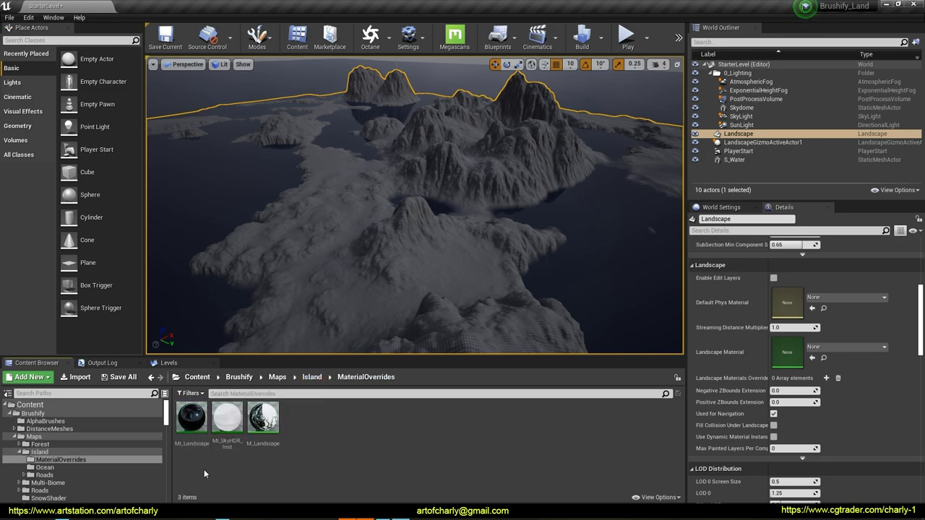
{"action": "mouse_move", "coordinate": [179, 406]}
{"action": "left_mouse_down"}
{"action": "mouse_move", "coordinate": [161, 429]}
{"action": "mouse_move", "coordinate": [268, 463]}
{"action": "mouse_move", "coordinate": [626, 413]}
{"action": "mouse_move", "coordinate": [779, 347]}
{"action": "mouse_move", "coordinate": [786, 360]}
{"action": "left_mouse_up"}
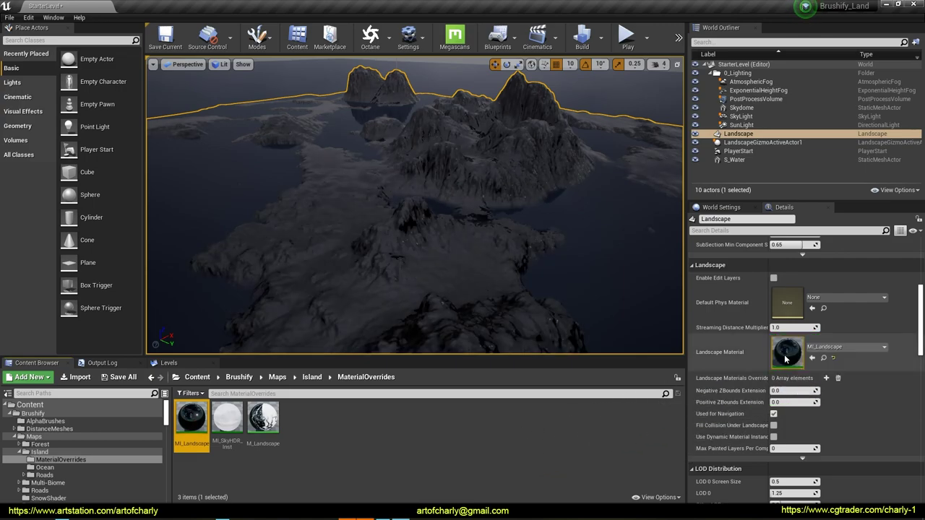
Step: Switch to Landscape mode with the Paint tool and look through the target layers from Grass to Craters
{"action": "right_click_drag", "start_coordinate": [429, 231], "coordinate": [426, 156]}
{"action": "left_click", "coordinate": [258, 36]}
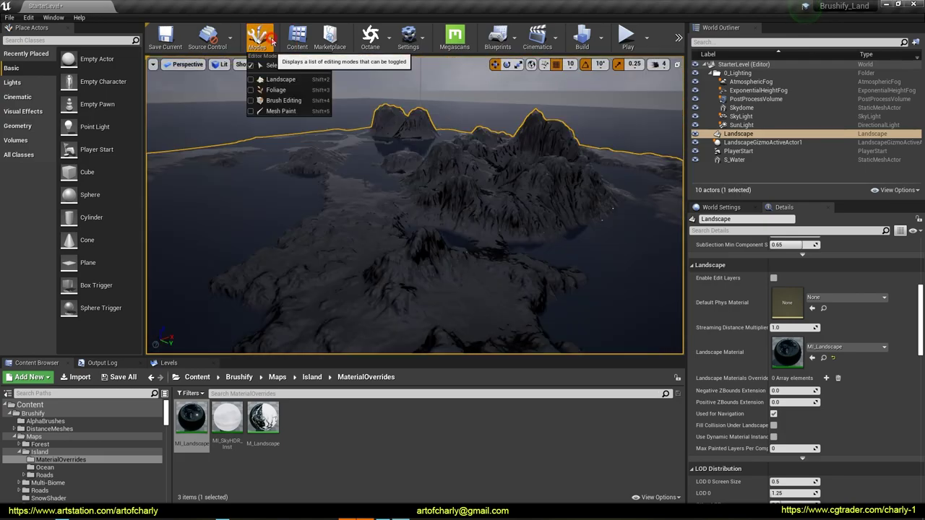
{"action": "left_click", "coordinate": [293, 84]}
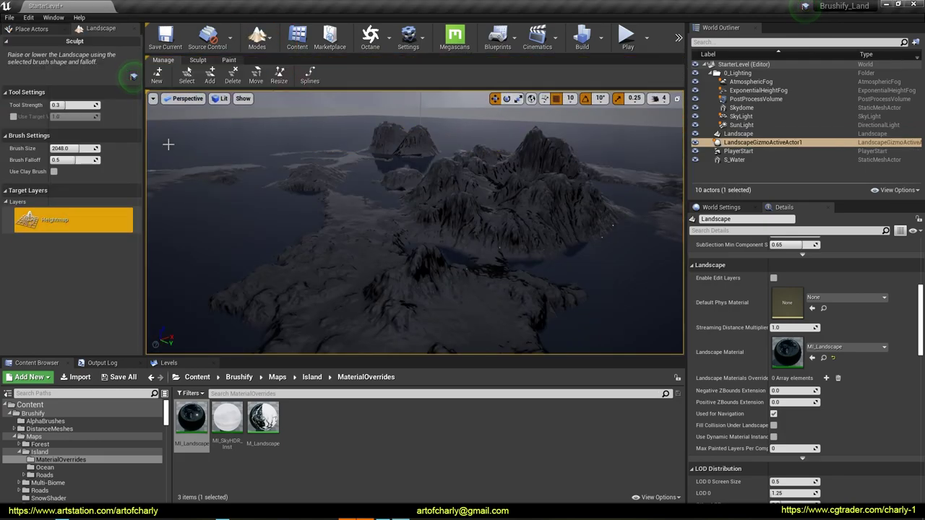
{"action": "left_click", "coordinate": [213, 64]}
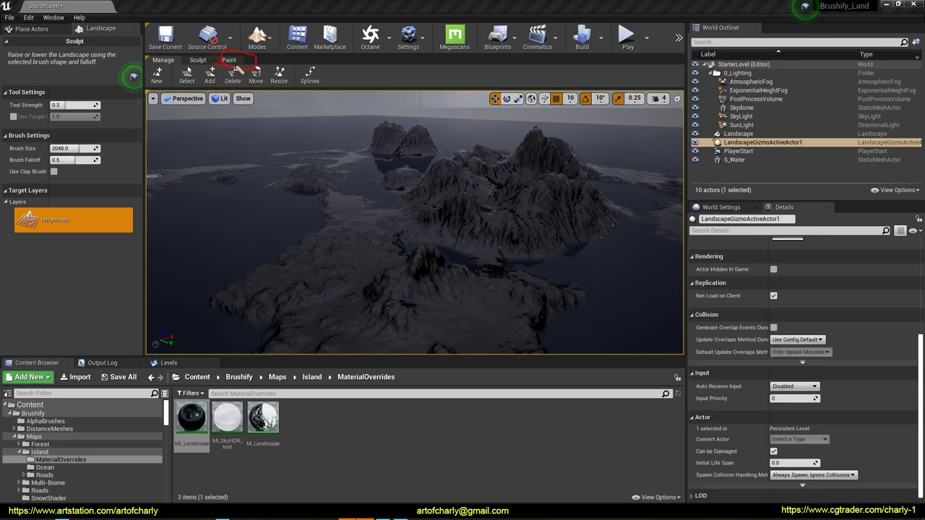
{"action": "left_click", "coordinate": [228, 60]}
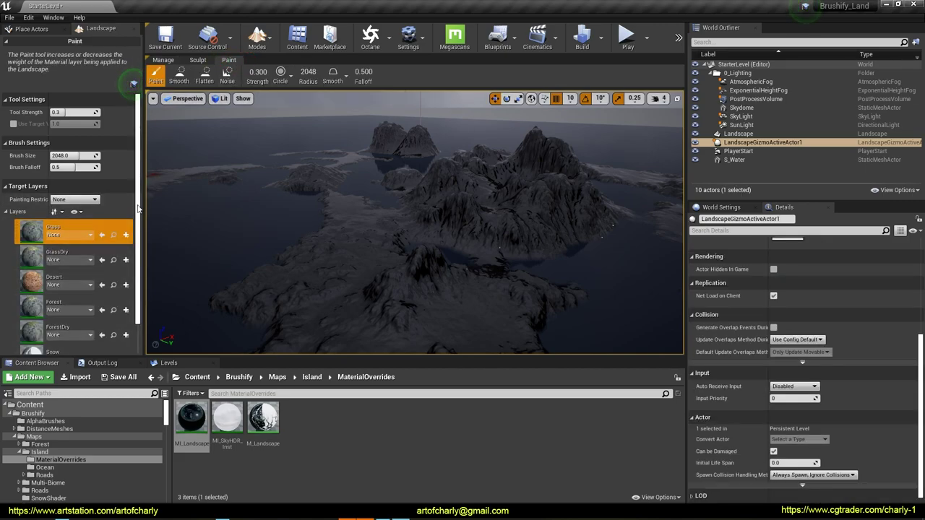
{"action": "scroll", "coordinate": [86, 318], "scroll_direction": "down", "scroll_amount": 6}
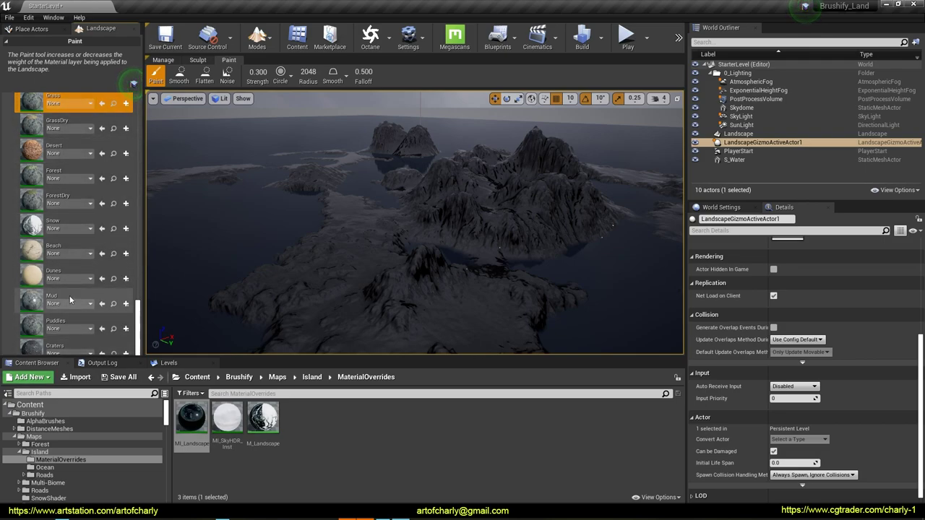
{"action": "mouse_move", "coordinate": [440, 193]}
{"action": "right_mouse_down"}
{"action": "mouse_move", "coordinate": [416, 199]}
{"action": "mouse_move", "coordinate": [434, 200]}
{"action": "right_mouse_up"}
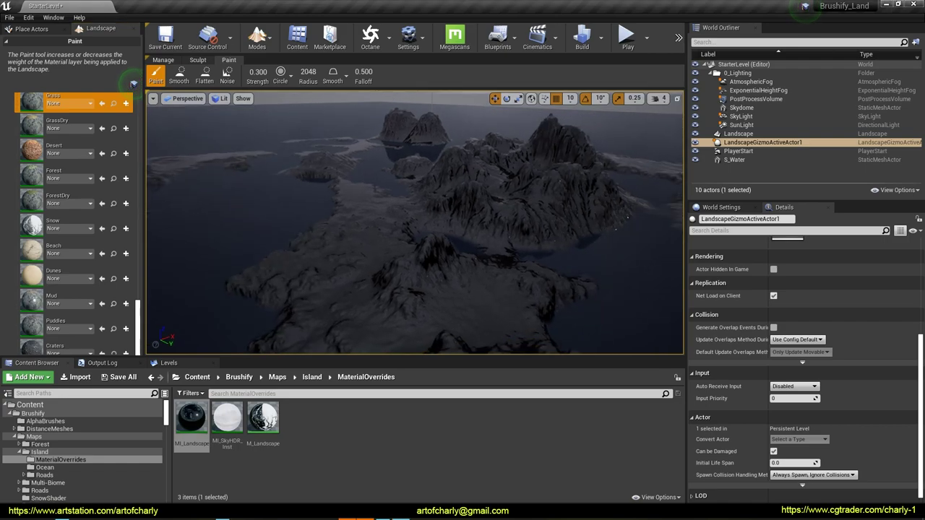
{"action": "scroll", "coordinate": [67, 180], "scroll_direction": "up", "scroll_amount": 3}
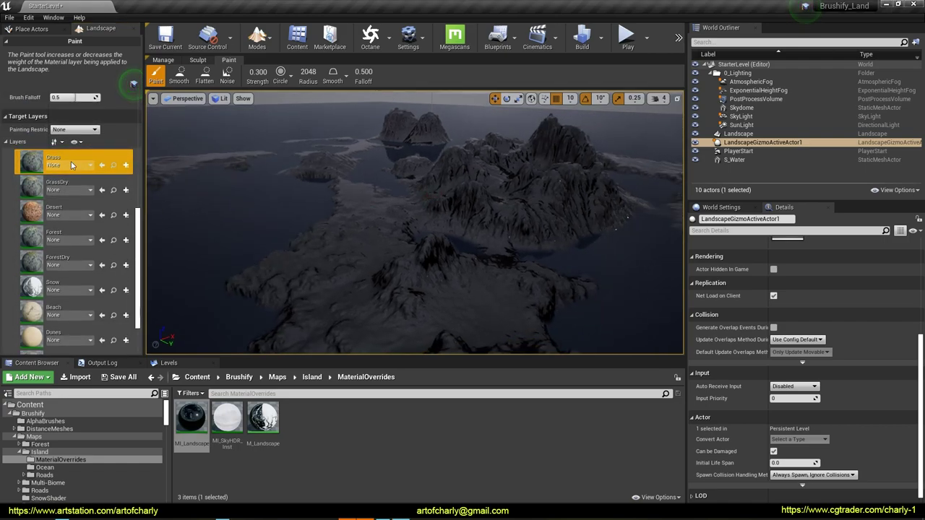
Step: Create a new folder named weight_info inside the Island maps folder
{"action": "right_click", "coordinate": [365, 433]}
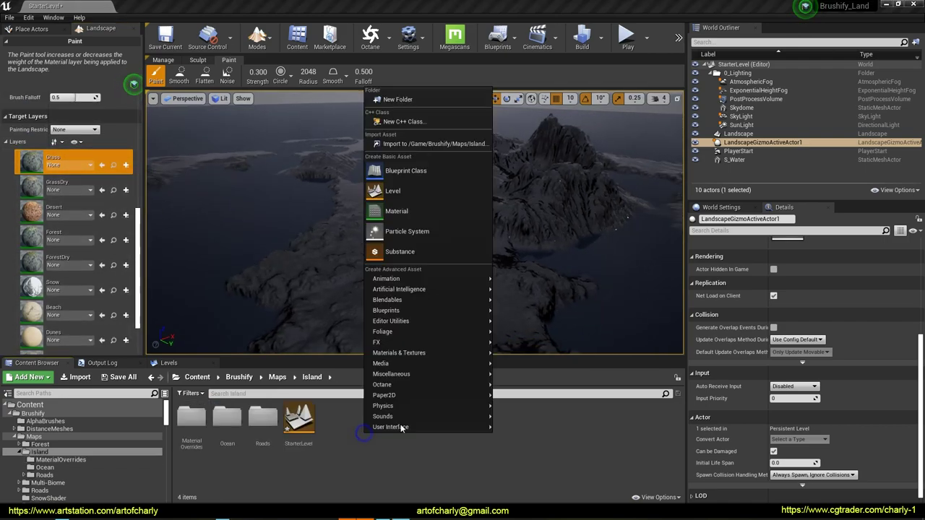
{"action": "left_click", "coordinate": [398, 99]}
{"action": "type", "text": "weight_info"}
{"action": "key", "text": "Return"}
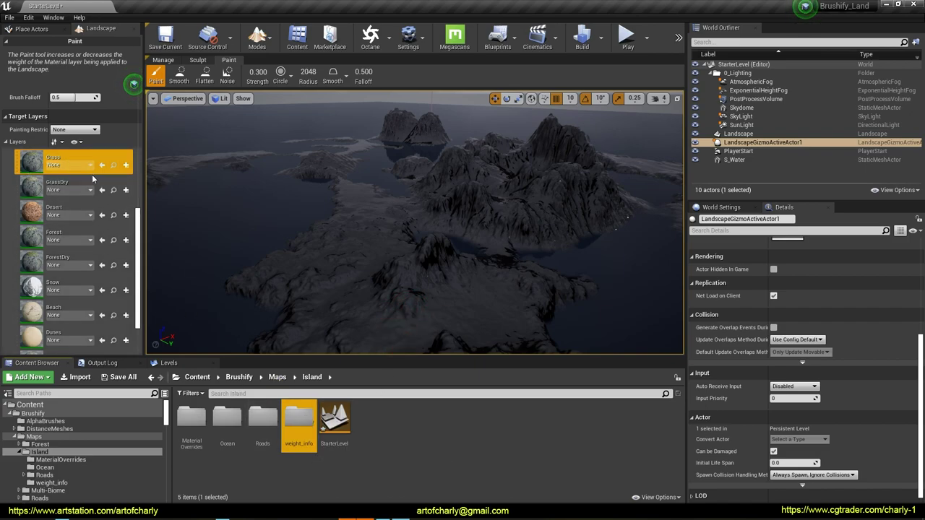
Step: Create a weight-blended (normal) layer info for the Grass layer and store it in the weight_info folder
{"action": "left_click", "coordinate": [126, 165]}
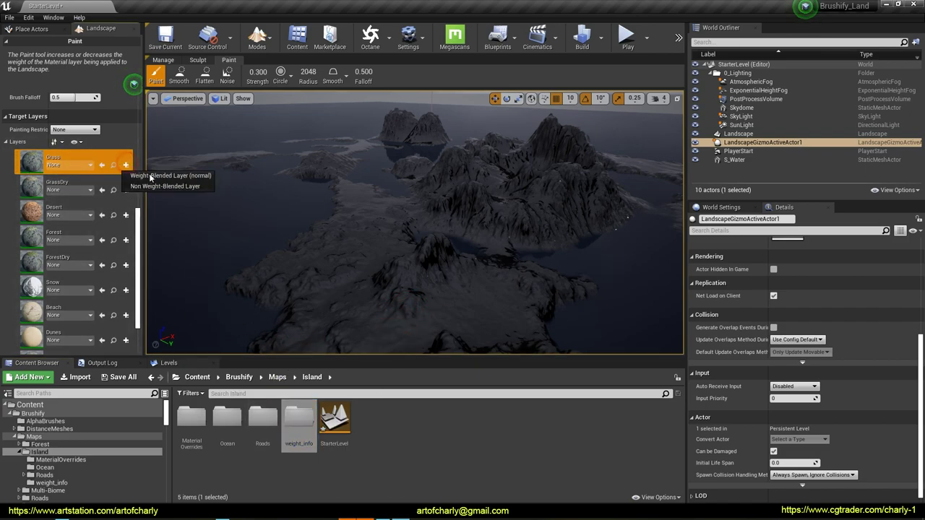
{"action": "left_click", "coordinate": [166, 175]}
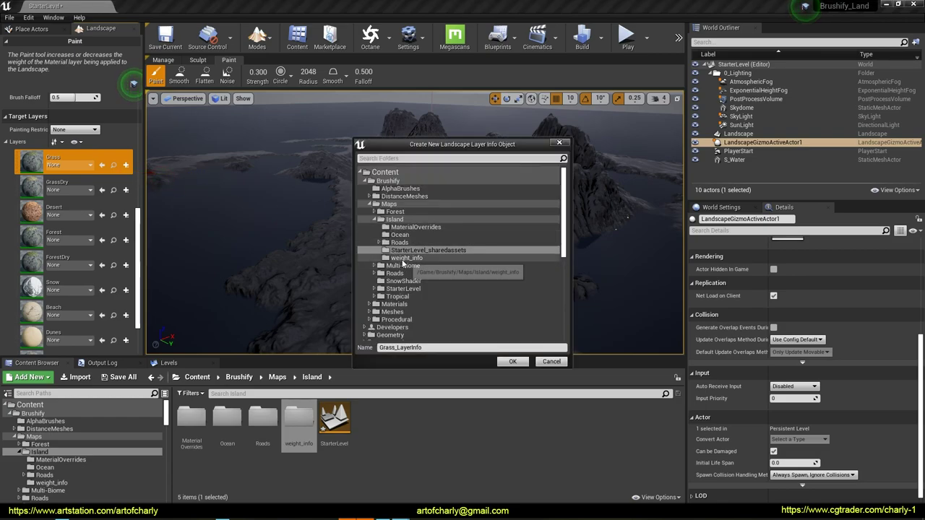
{"action": "left_click", "coordinate": [403, 258]}
{"action": "key", "text": "ctrl+shift+3"}
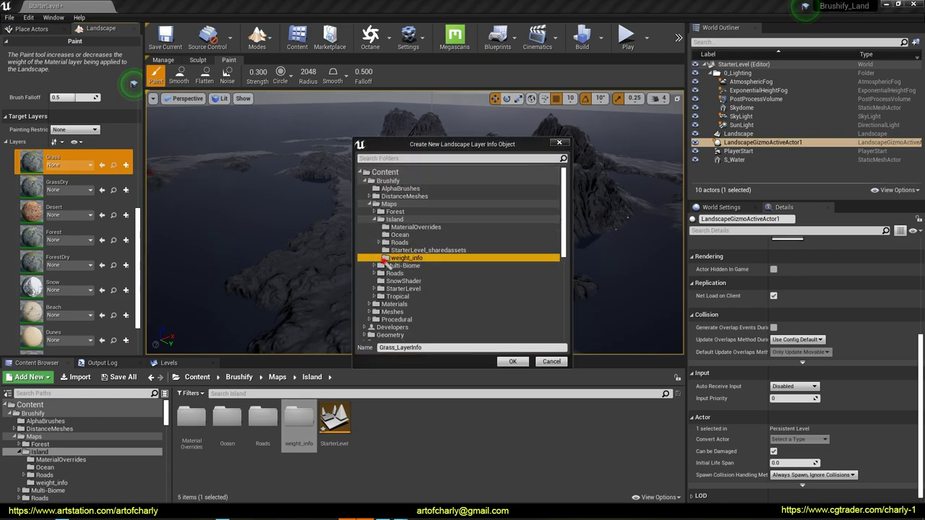
{"action": "left_click", "coordinate": [510, 362]}
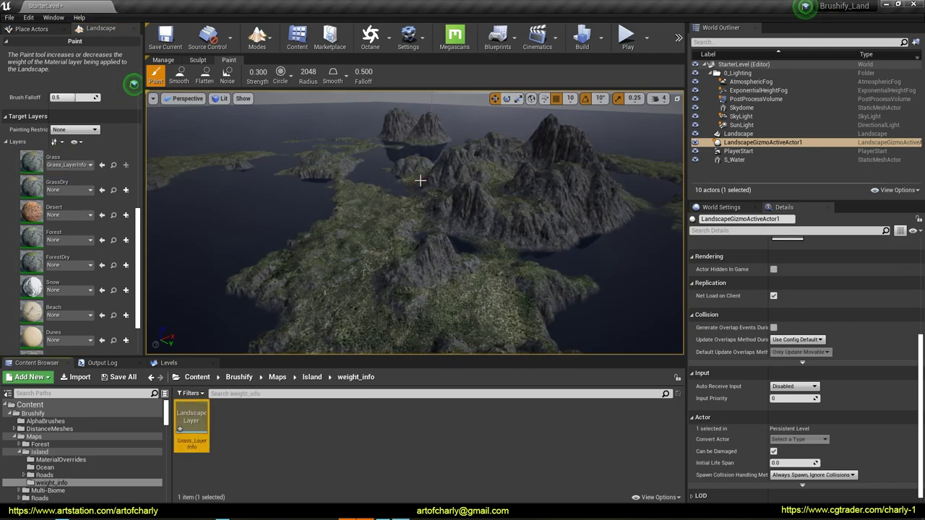
Step: Inspect the grass-covered terrain up close, play the level to run the character across it, and stop playing
{"action": "right_click_drag", "start_coordinate": [448, 300], "coordinate": [480, 238]}
{"action": "key", "text": "w"}
{"action": "mouse_move", "coordinate": [275, 277]}
{"action": "right_mouse_down"}
{"action": "mouse_move", "coordinate": [395, 220]}
{"action": "mouse_move", "coordinate": [387, 244]}
{"action": "mouse_move", "coordinate": [448, 129]}
{"action": "right_mouse_up"}
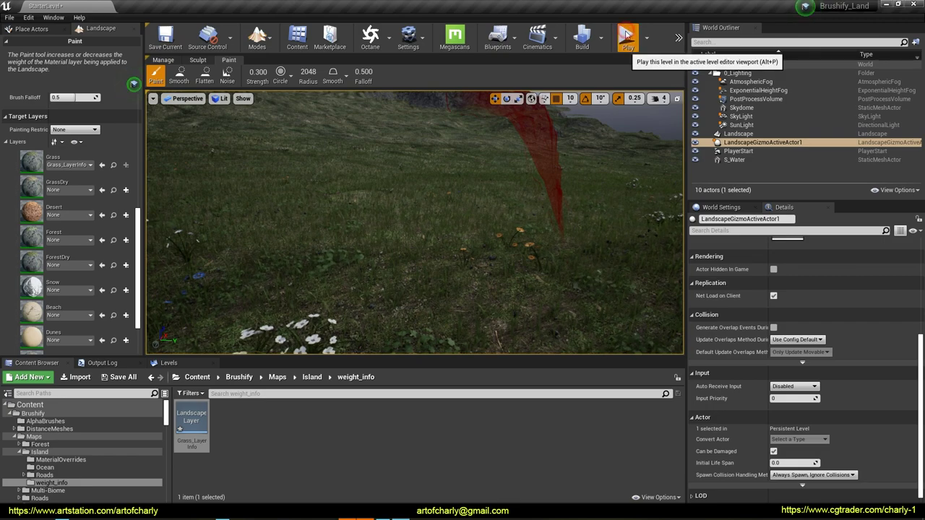
{"action": "left_click", "coordinate": [626, 38]}
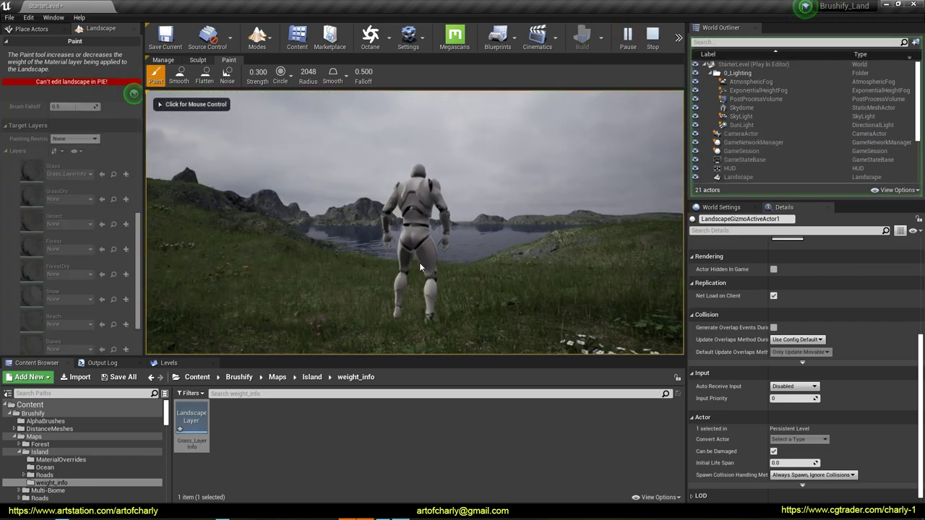
{"action": "left_click", "coordinate": [419, 263]}
{"action": "key", "text": "s"}
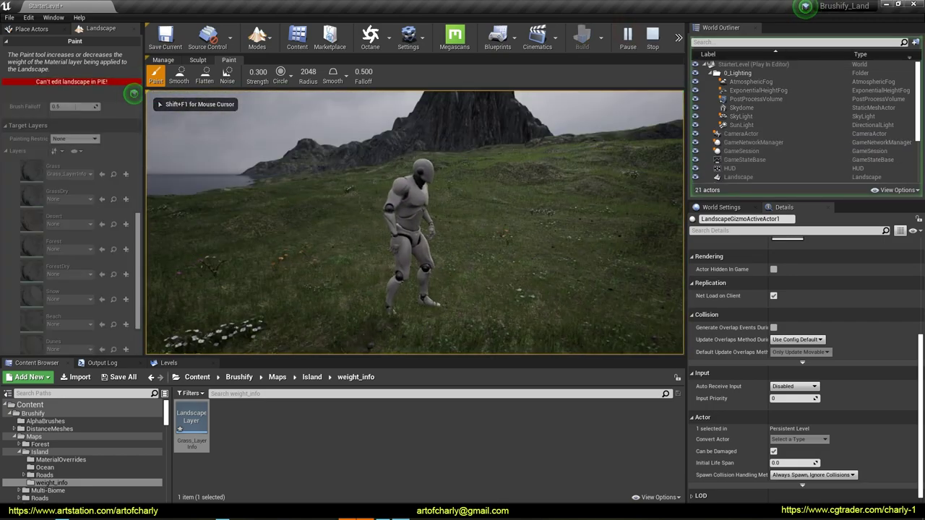
{"action": "key", "text": "d"}
{"action": "key", "text": "a"}
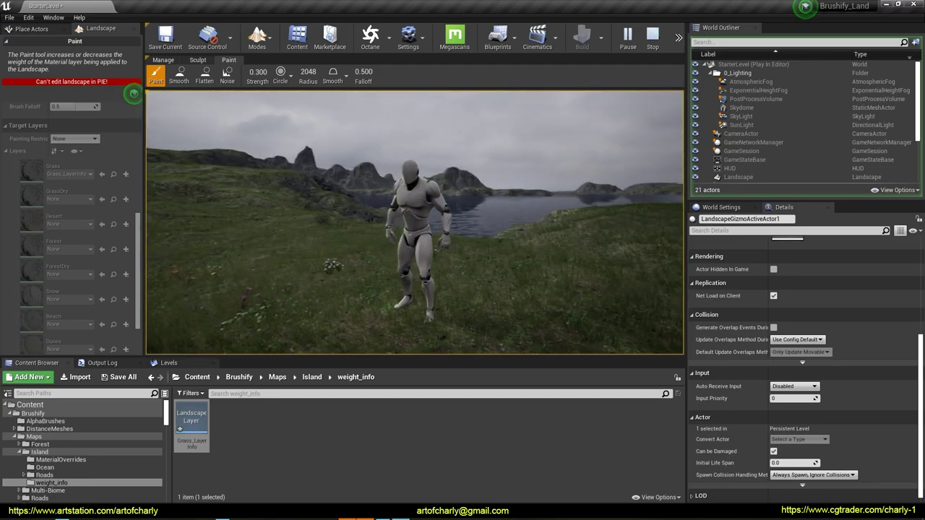
{"action": "key", "text": "d"}
{"action": "key", "text": "w"}
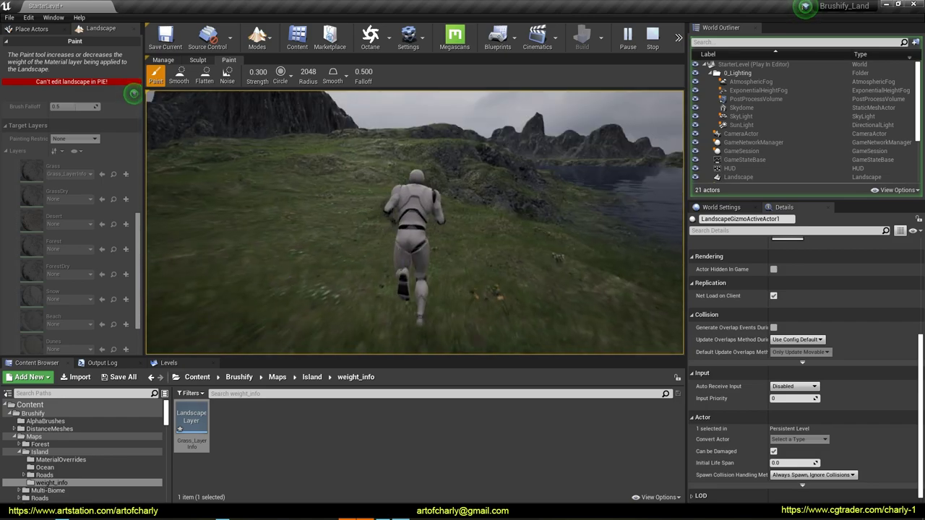
{"action": "key", "text": "d"}
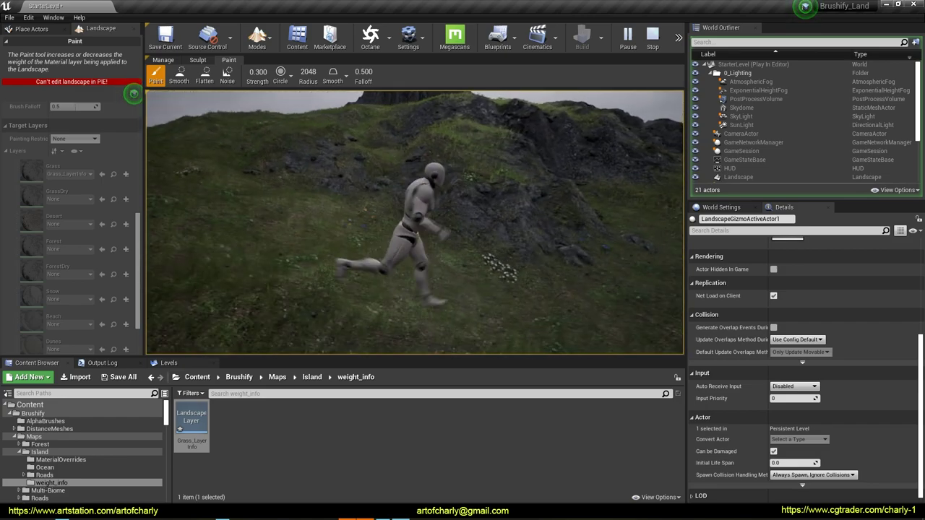
{"action": "key", "text": "Escape"}
Step: View the terrain in Lighting Only mode and examine the grass and the ground's texture tiling across the island
{"action": "left_click", "coordinate": [221, 65]}
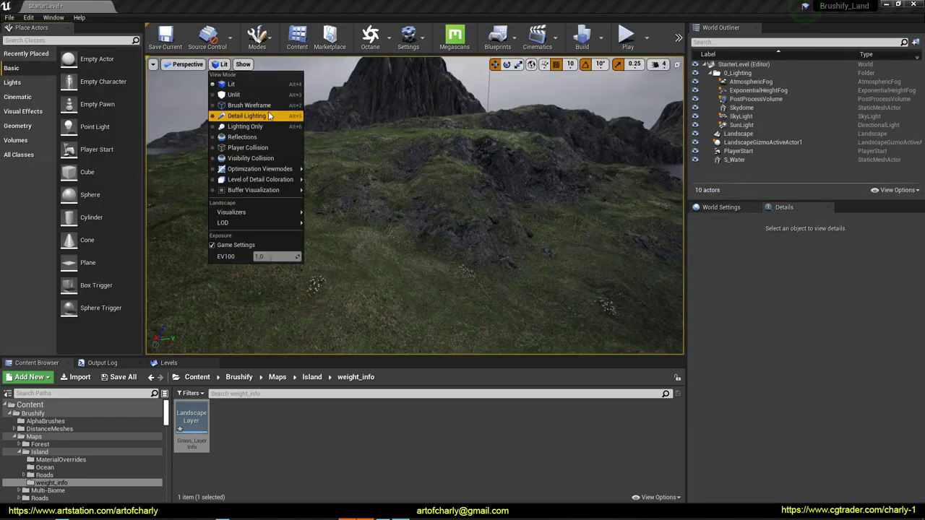
{"action": "left_click", "coordinate": [245, 126]}
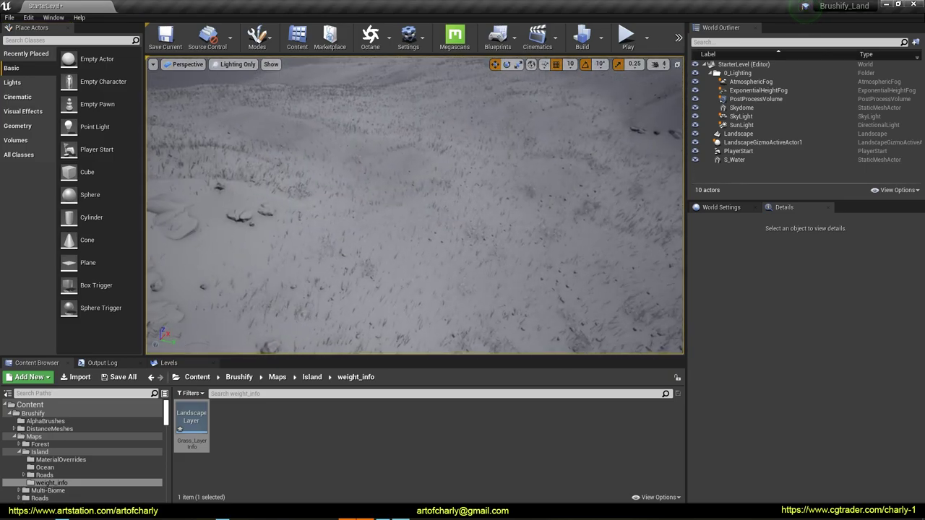
{"action": "right_click_drag", "start_coordinate": [415, 205], "coordinate": [560, 159]}
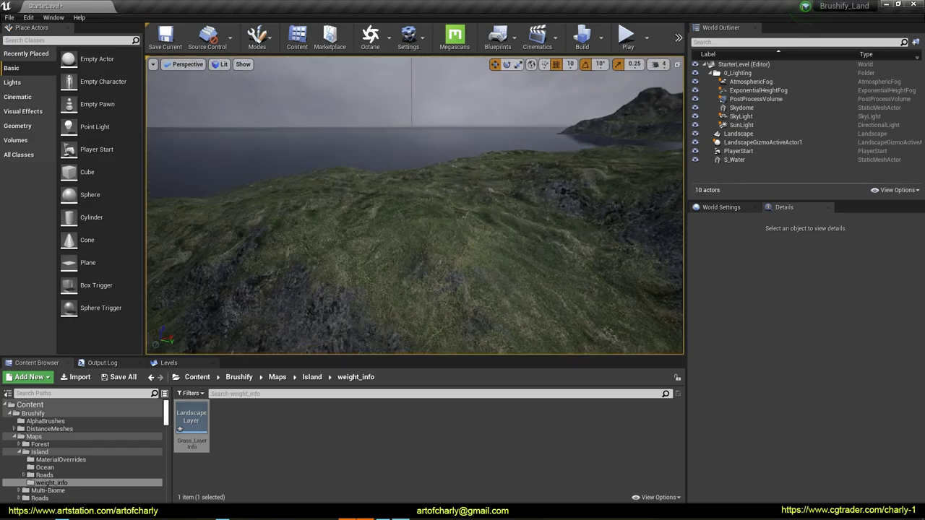
{"action": "right_click_drag", "start_coordinate": [415, 205], "coordinate": [426, 232]}
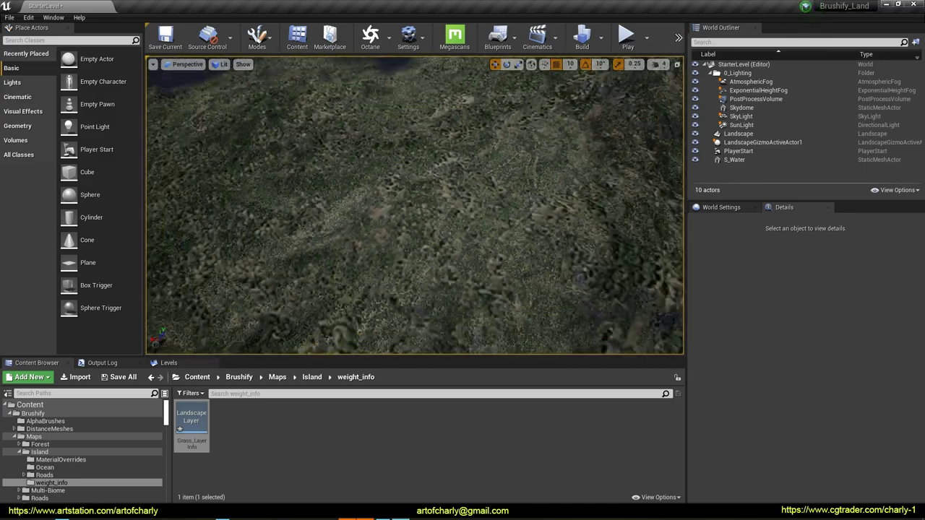
Step: Open the MI_Landscape material instance from the Island MaterialOverrides folder and place its window beside the island view
{"action": "left_click", "coordinate": [312, 377]}
{"action": "left_click", "coordinate": [193, 423]}
{"action": "double_click", "coordinate": [193, 423]}
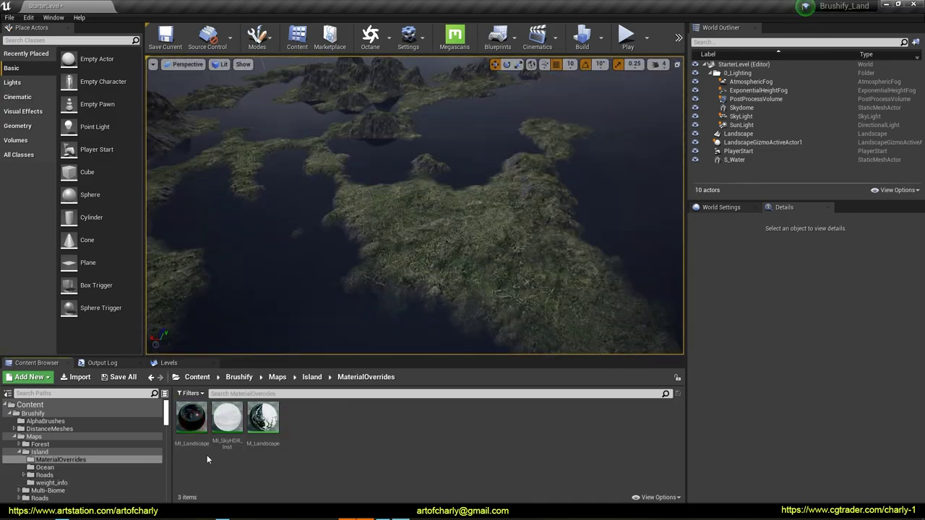
{"action": "double_click", "coordinate": [191, 419]}
{"action": "left_click_drag", "start_coordinate": [461, 153], "coordinate": [704, 75]}
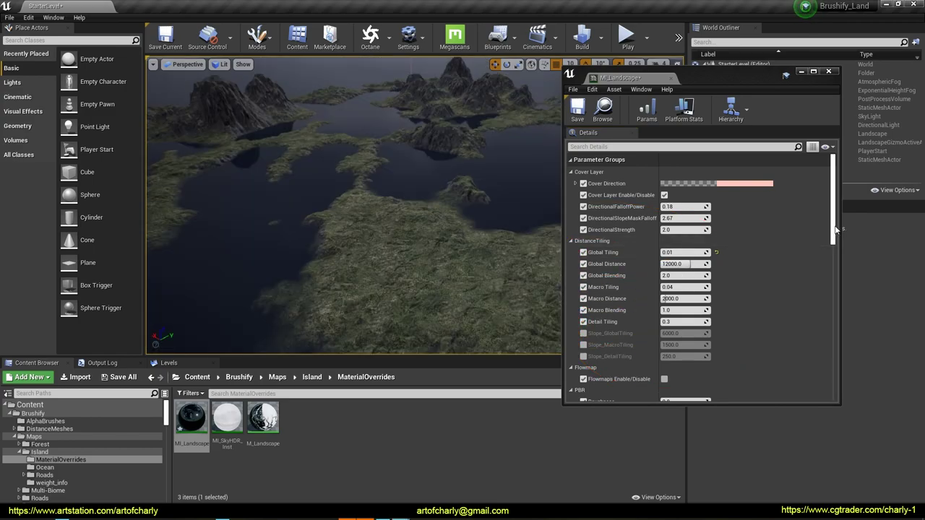
Step: Enable the three ReduceTiling parameters of the landscape material, with 2ndLayerTiling set to 0.4 and VariationTiling to 0.002
{"action": "scroll", "coordinate": [830, 289], "scroll_direction": "down", "scroll_amount": 5}
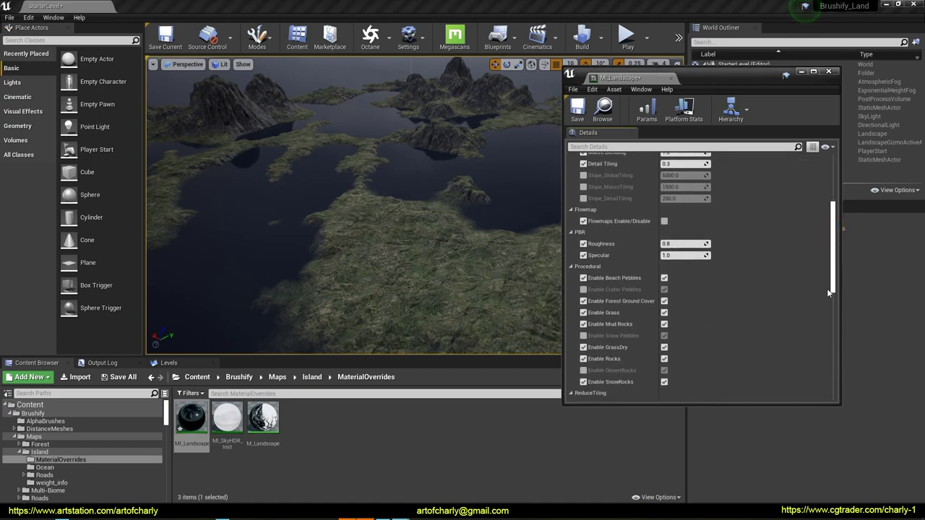
{"action": "scroll", "coordinate": [830, 289], "scroll_direction": "down", "scroll_amount": 3}
{"action": "left_click", "coordinate": [583, 315]}
{"action": "left_click", "coordinate": [583, 326]}
{"action": "left_click", "coordinate": [583, 339]}
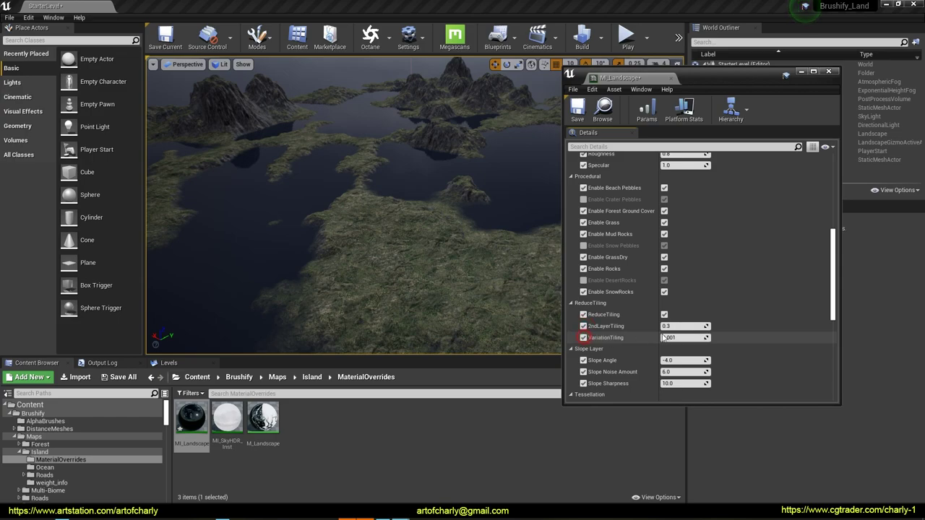
{"action": "left_click", "coordinate": [682, 326]}
{"action": "type", "text": "0.4"}
{"action": "key", "text": "Return"}
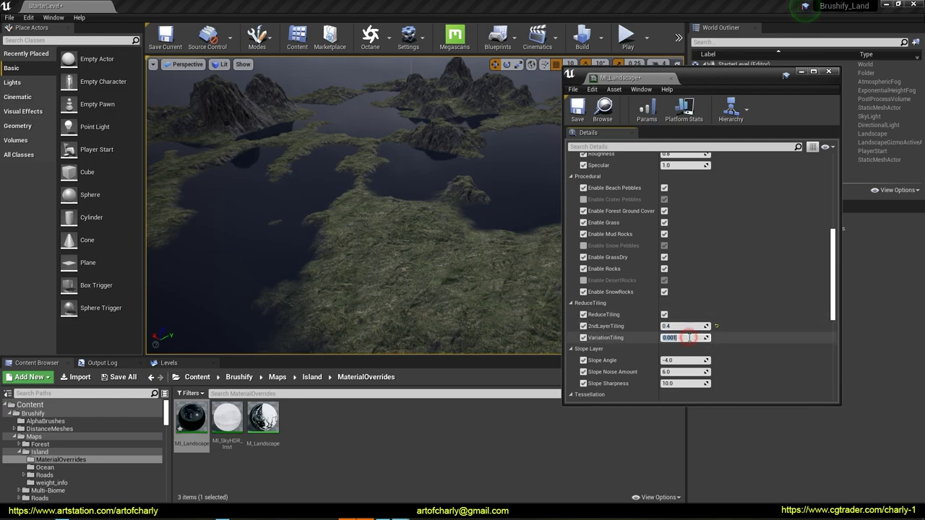
{"action": "type", "text": "2"}
{"action": "key", "text": "Return"}
Step: Examine the ground's texture tiling across the grassy terrain and up close on the steep rock slopes of the mountains
{"action": "right_click_drag", "start_coordinate": [470, 261], "coordinate": [434, 314]}
{"action": "key", "text": "w"}
{"action": "right_click_drag", "start_coordinate": [429, 273], "coordinate": [420, 188]}
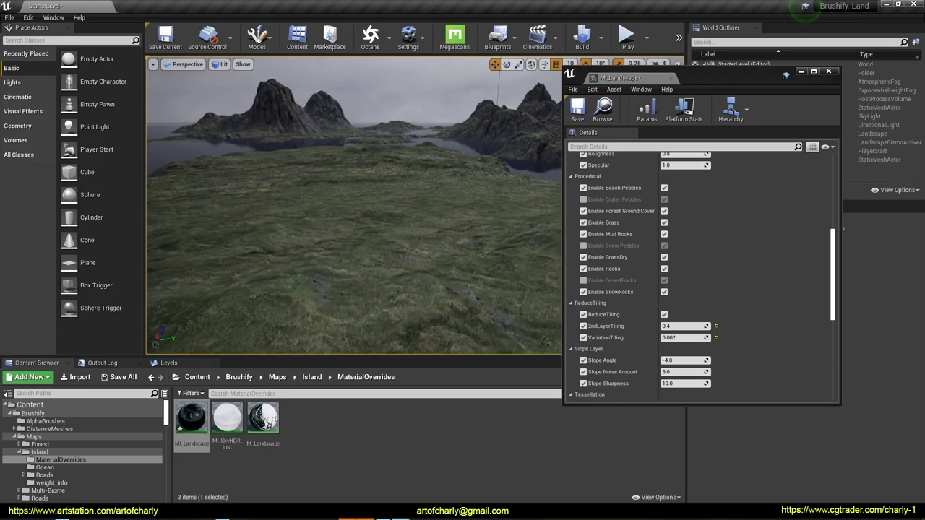
{"action": "right_click_drag", "start_coordinate": [430, 221], "coordinate": [429, 236]}
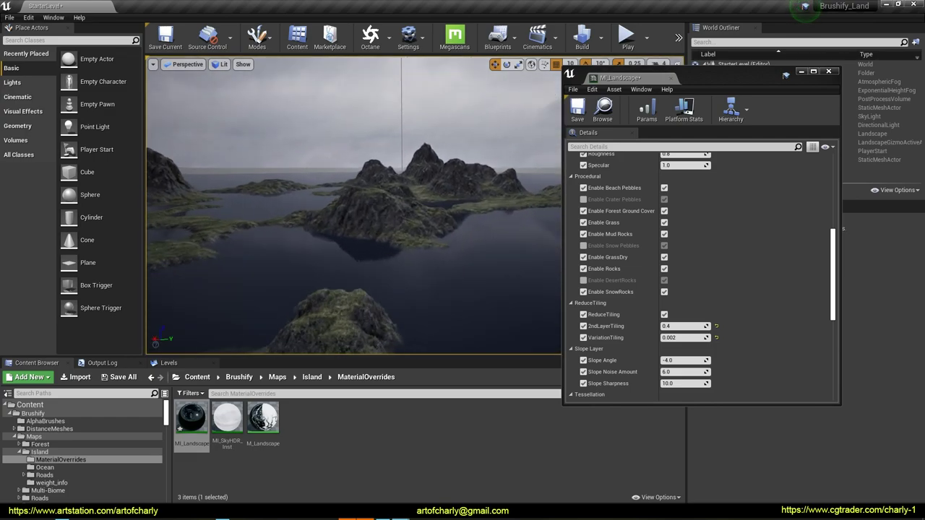
{"action": "right_click_drag", "start_coordinate": [354, 210], "coordinate": [415, 194]}
{"action": "key", "text": "w"}
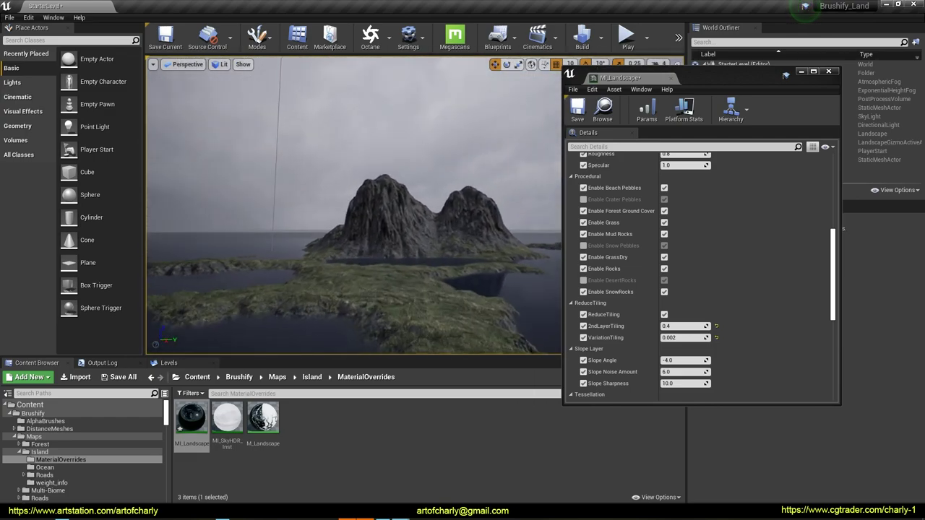
{"action": "key", "text": "w"}
{"action": "right_click_drag", "start_coordinate": [354, 205], "coordinate": [390, 202]}
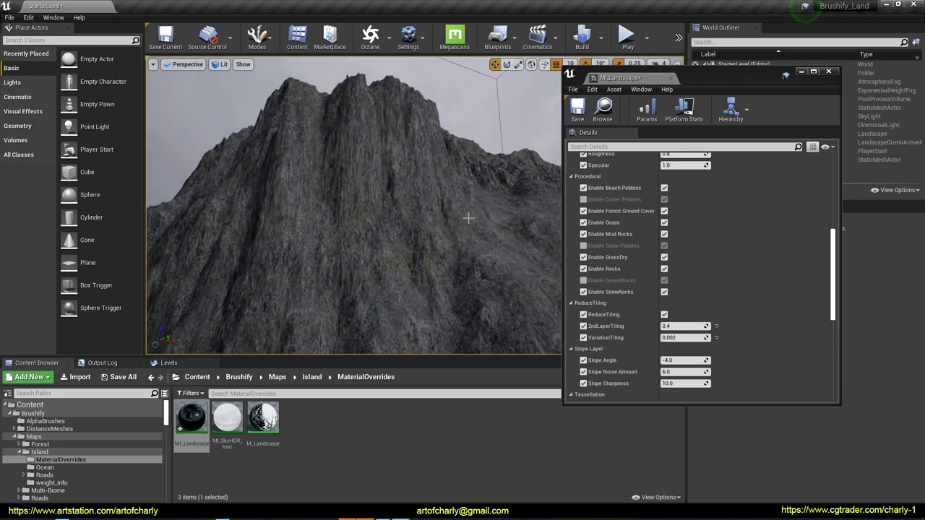
Step: Enable the Triplanar Reduce Texture Stretching option in the landscape material and check the rock slopes and the island
{"action": "scroll", "coordinate": [805, 301], "scroll_direction": "down", "scroll_amount": 6}
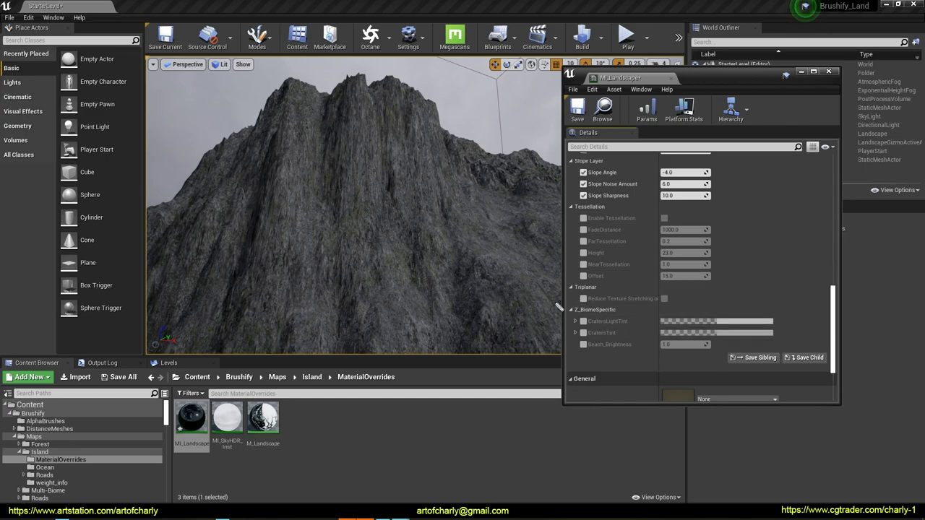
{"action": "left_click", "coordinate": [583, 298]}
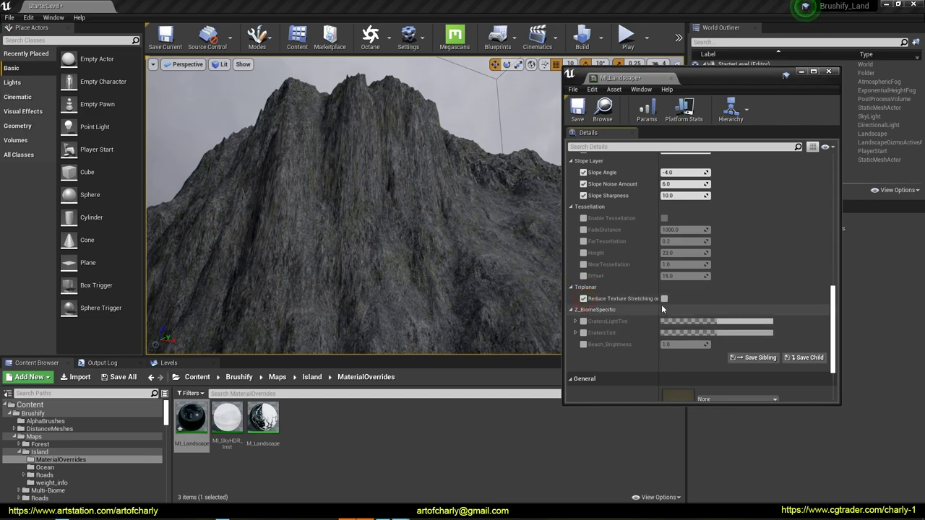
{"action": "left_click", "coordinate": [664, 299]}
{"action": "mouse_move", "coordinate": [355, 244]}
{"action": "left_mouse_down"}
{"action": "mouse_move", "coordinate": [357, 192]}
{"action": "mouse_move", "coordinate": [355, 235]}
{"action": "left_mouse_up"}
{"action": "left_click", "coordinate": [583, 298]}
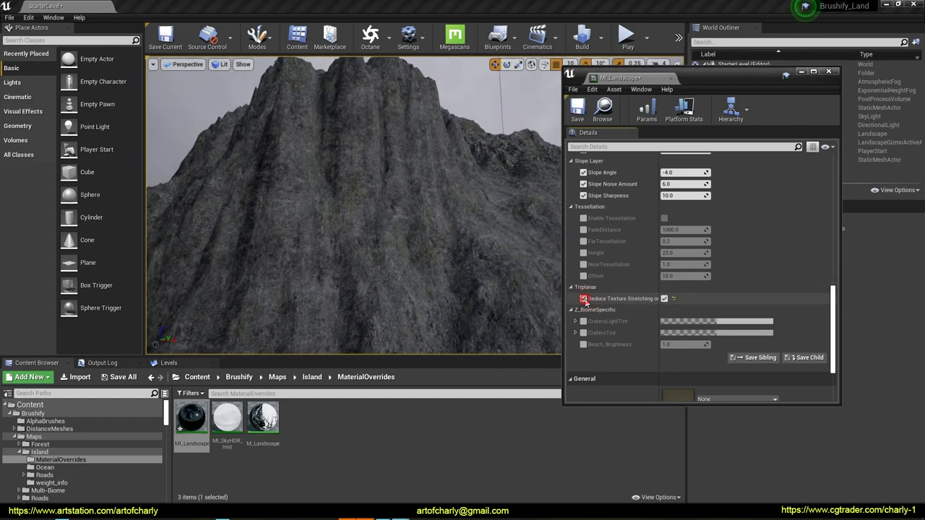
{"action": "left_click", "coordinate": [583, 298]}
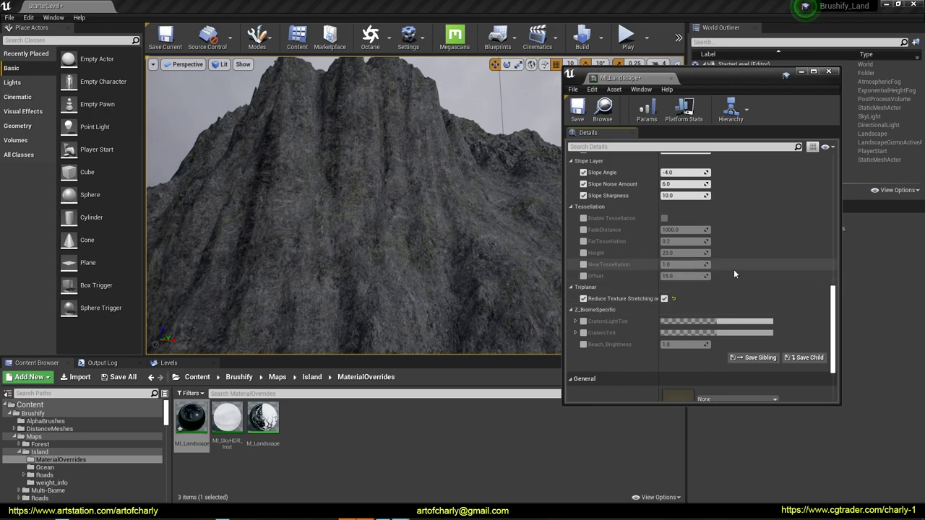
{"action": "right_click_drag", "start_coordinate": [452, 261], "coordinate": [426, 252]}
{"action": "right_click_drag", "start_coordinate": [394, 296], "coordinate": [398, 260]}
Step: In Landscape paint mode, create the Beach_LayerInfo layer info for the Beach layer in the weight_info folder
{"action": "left_click", "coordinate": [261, 35]}
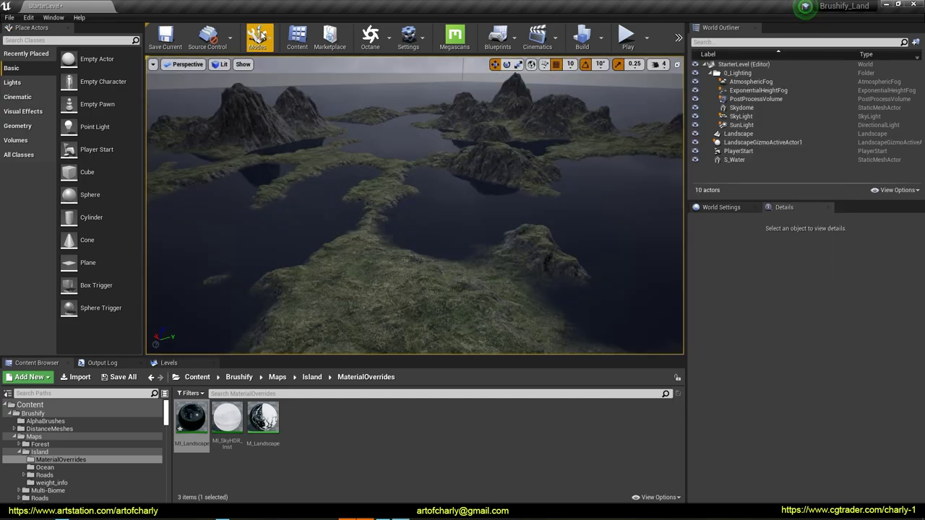
{"action": "left_click", "coordinate": [263, 39]}
{"action": "left_click", "coordinate": [281, 79]}
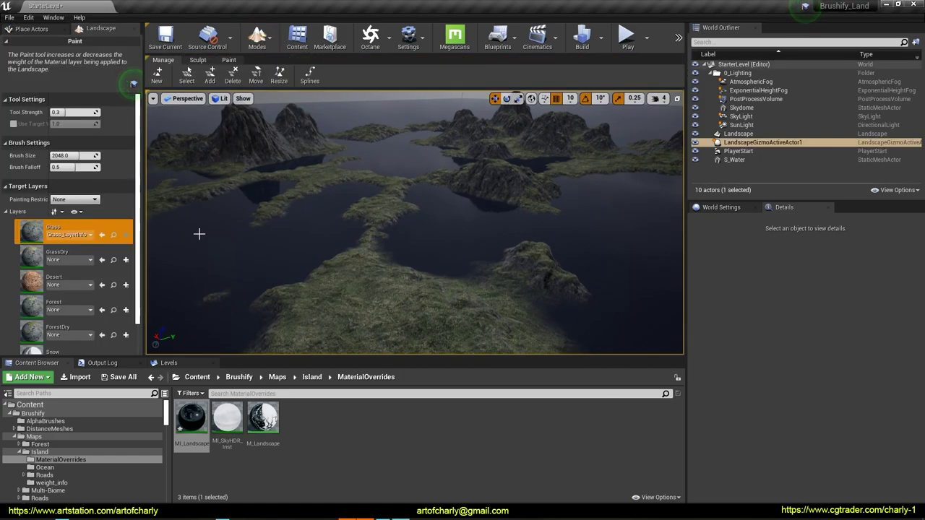
{"action": "left_click_drag", "start_coordinate": [143, 203], "coordinate": [144, 222]}
{"action": "scroll", "coordinate": [69, 282], "scroll_direction": "down", "scroll_amount": 5}
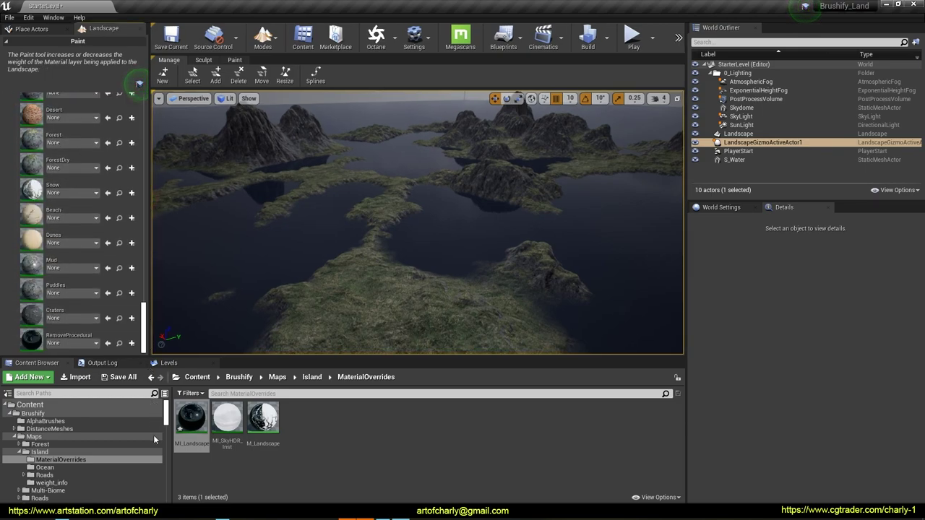
{"action": "left_click", "coordinate": [62, 209]}
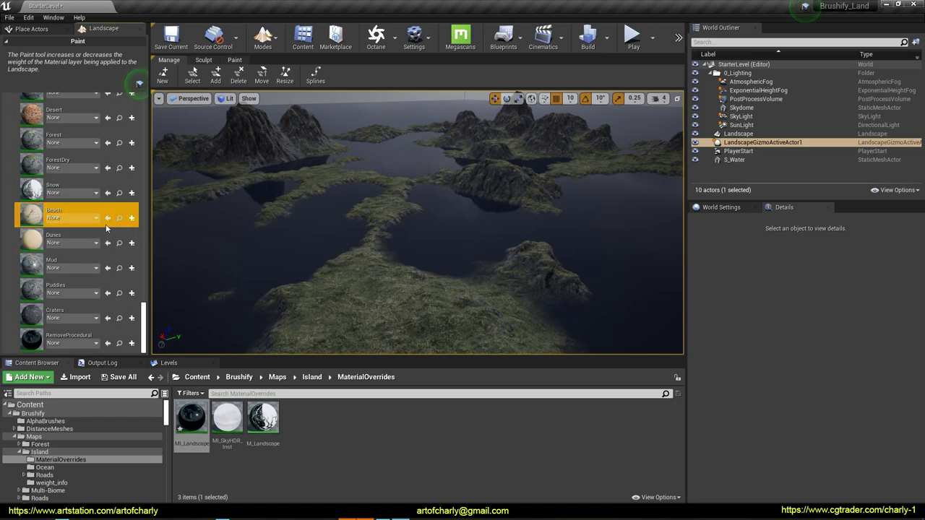
{"action": "left_click", "coordinate": [131, 218]}
{"action": "left_click", "coordinate": [165, 230]}
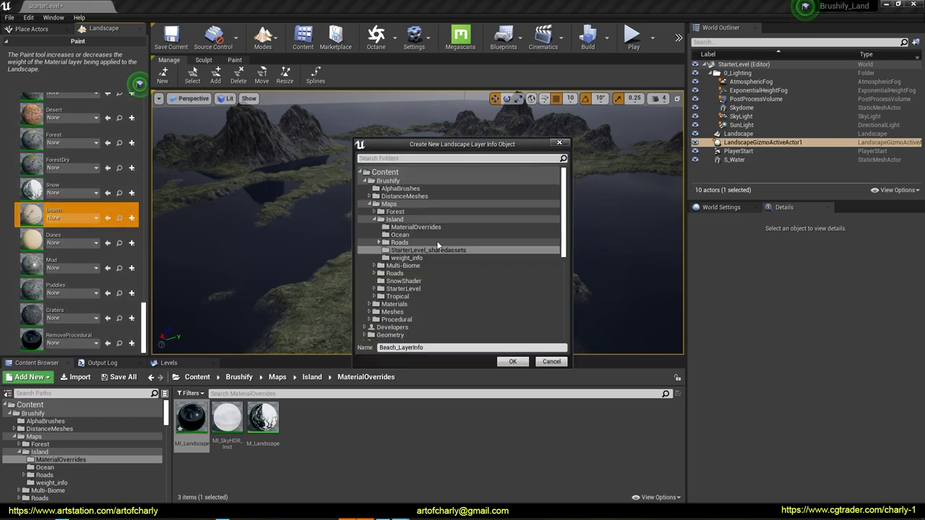
{"action": "left_click", "coordinate": [407, 258]}
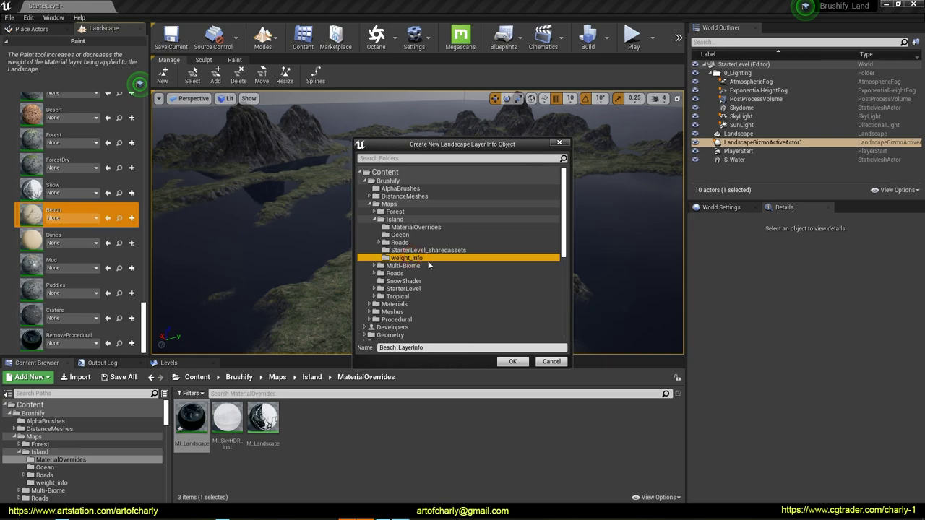
{"action": "left_click_drag", "start_coordinate": [388, 266], "coordinate": [442, 263]}
{"action": "left_click", "coordinate": [512, 361]}
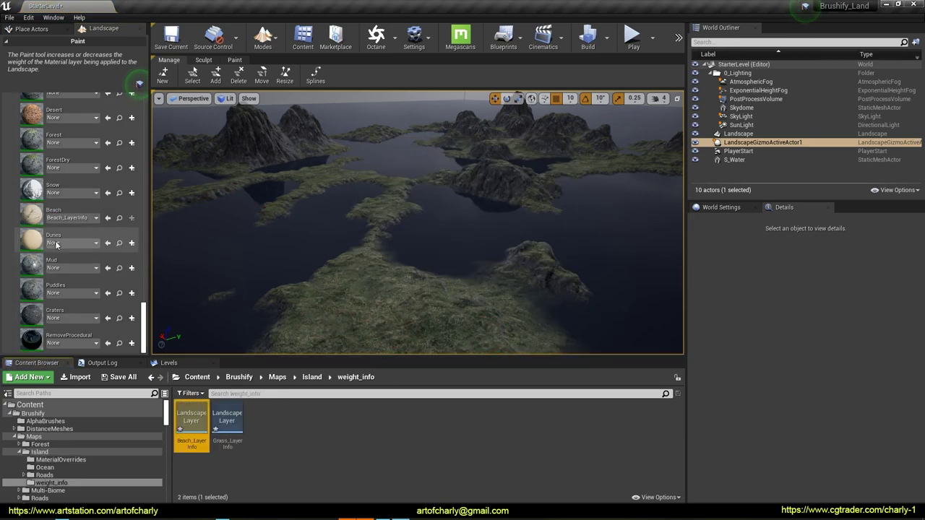
Step: Paint a test patch of the Beach layer on the grassy hill and erase it again
{"action": "left_click", "coordinate": [54, 214]}
{"action": "mouse_move", "coordinate": [376, 284]}
{"action": "right_mouse_down"}
{"action": "mouse_move", "coordinate": [386, 325]}
{"action": "mouse_move", "coordinate": [383, 296]}
{"action": "right_mouse_up"}
{"action": "left_click", "coordinate": [415, 229]}
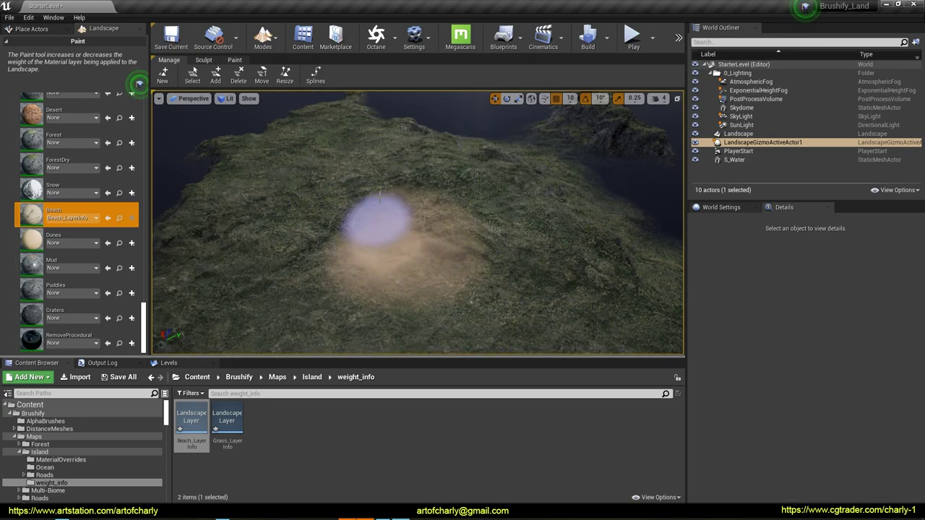
{"action": "left_click_drag", "start_coordinate": [407, 232], "coordinate": [372, 240]}
{"action": "mouse_move", "coordinate": [535, 252]}
{"action": "right_mouse_down"}
{"action": "mouse_move", "coordinate": [462, 231]}
{"action": "mouse_move", "coordinate": [470, 166]}
{"action": "mouse_move", "coordinate": [527, 195]}
{"action": "mouse_move", "coordinate": [483, 253]}
{"action": "mouse_move", "coordinate": [463, 318]}
{"action": "mouse_move", "coordinate": [451, 314]}
{"action": "right_mouse_up"}
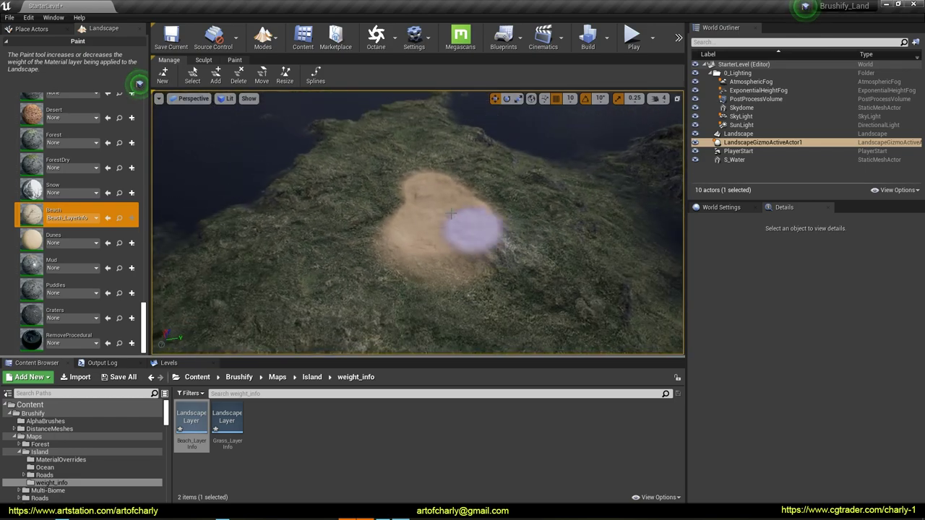
{"action": "mouse_move", "coordinate": [422, 218]}
{"action": "left_mouse_down", "text": "shift"}
{"action": "mouse_move", "coordinate": [421, 240]}
{"action": "mouse_move", "coordinate": [454, 193]}
{"action": "mouse_move", "coordinate": [477, 205]}
{"action": "mouse_move", "coordinate": [407, 270]}
{"action": "mouse_move", "coordinate": [412, 193]}
{"action": "left_mouse_up", "text": "shift"}
{"action": "mouse_move", "coordinate": [446, 258]}
{"action": "right_mouse_down"}
{"action": "mouse_move", "coordinate": [457, 217]}
{"action": "mouse_move", "coordinate": [505, 188]}
{"action": "mouse_move", "coordinate": [441, 175]}
{"action": "right_mouse_up"}
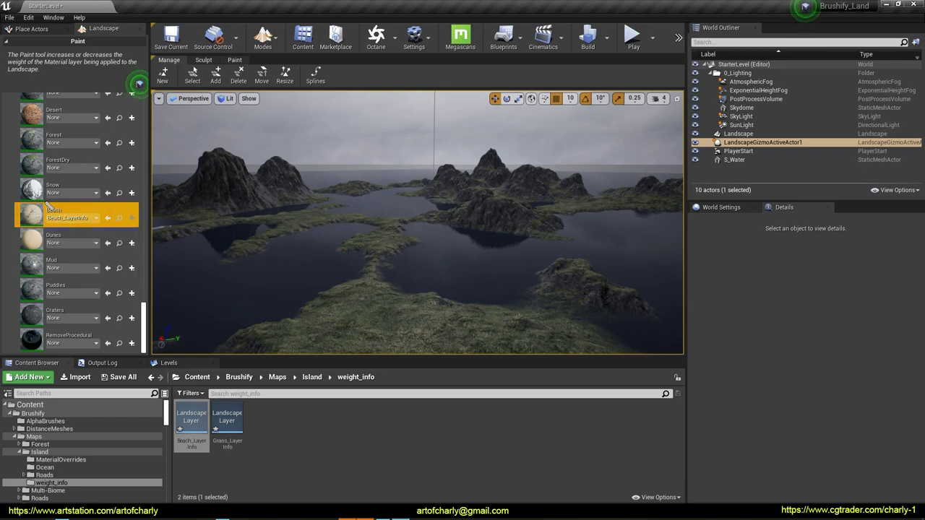
Step: Import the mask heatmap_New Layer0_Default0.png from the brushify_island folder into the Beach layer
{"action": "left_click", "coordinate": [93, 218]}
{"action": "right_click", "coordinate": [67, 209]}
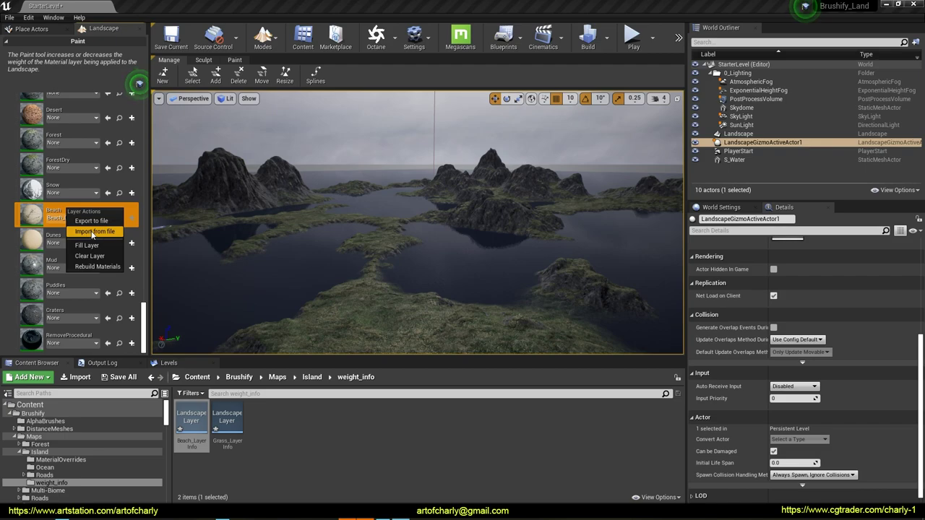
{"action": "left_click", "coordinate": [92, 232]}
{"action": "double_click", "coordinate": [114, 117]}
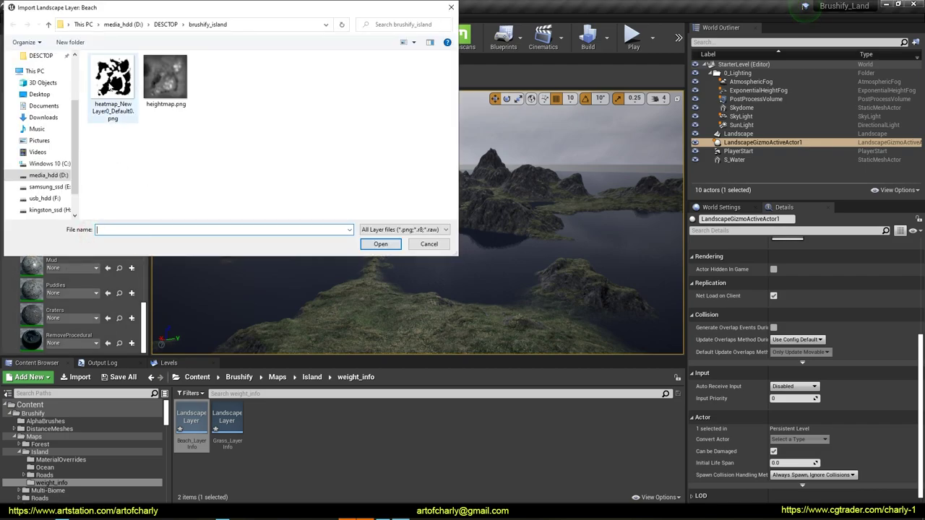
{"action": "left_click", "coordinate": [535, 284]}
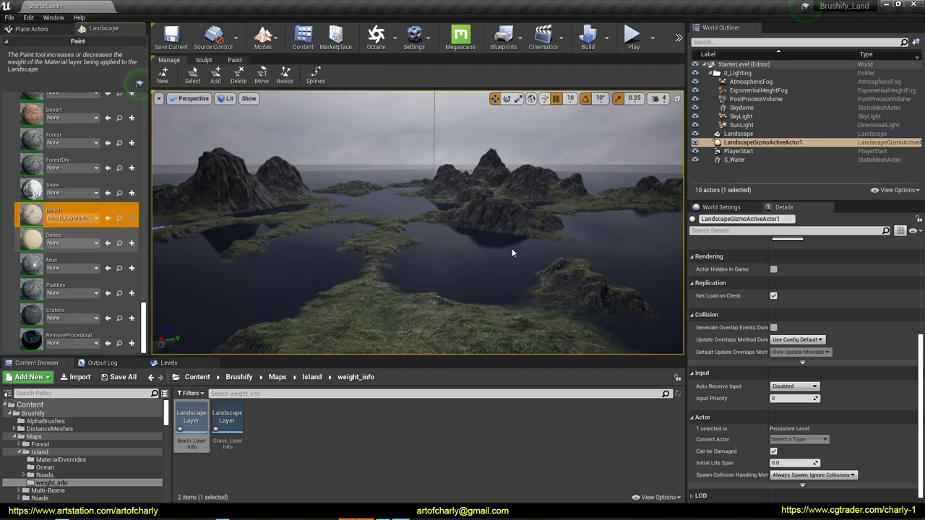
Step: Return to Select mode and lower the S_Water ocean plane so that the sandy shoreline is exposed
{"action": "mouse_move", "coordinate": [434, 221]}
{"action": "right_mouse_down"}
{"action": "mouse_move", "coordinate": [448, 282]}
{"action": "mouse_move", "coordinate": [419, 286]}
{"action": "mouse_move", "coordinate": [434, 274]}
{"action": "mouse_move", "coordinate": [390, 296]}
{"action": "mouse_move", "coordinate": [398, 224]}
{"action": "mouse_move", "coordinate": [354, 271]}
{"action": "mouse_move", "coordinate": [379, 184]}
{"action": "mouse_move", "coordinate": [440, 223]}
{"action": "right_mouse_up"}
{"action": "left_click", "coordinate": [439, 222]}
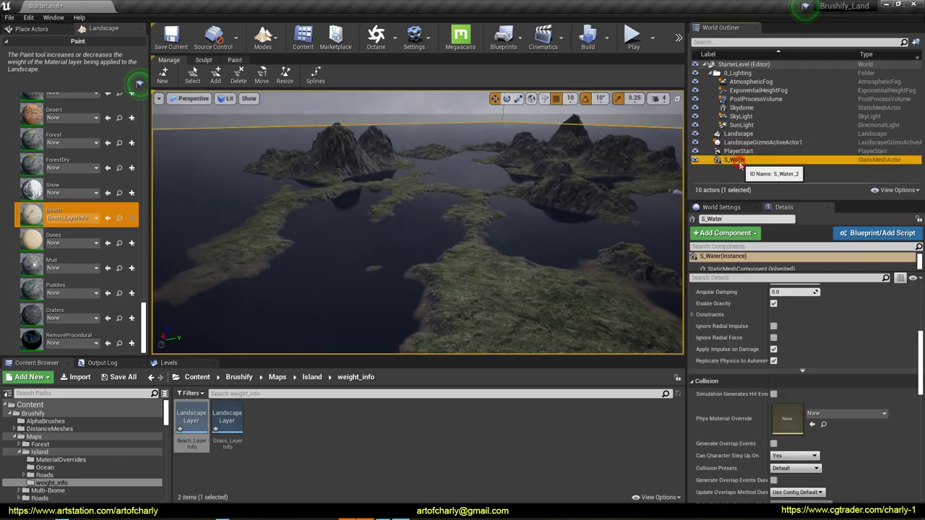
{"action": "left_click", "coordinate": [270, 49]}
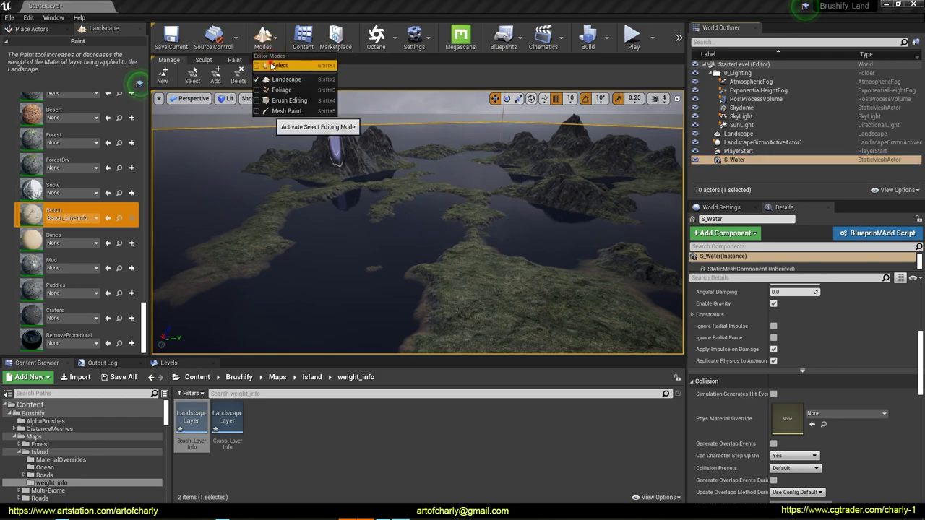
{"action": "left_click", "coordinate": [278, 65]}
{"action": "double_click", "coordinate": [746, 159]}
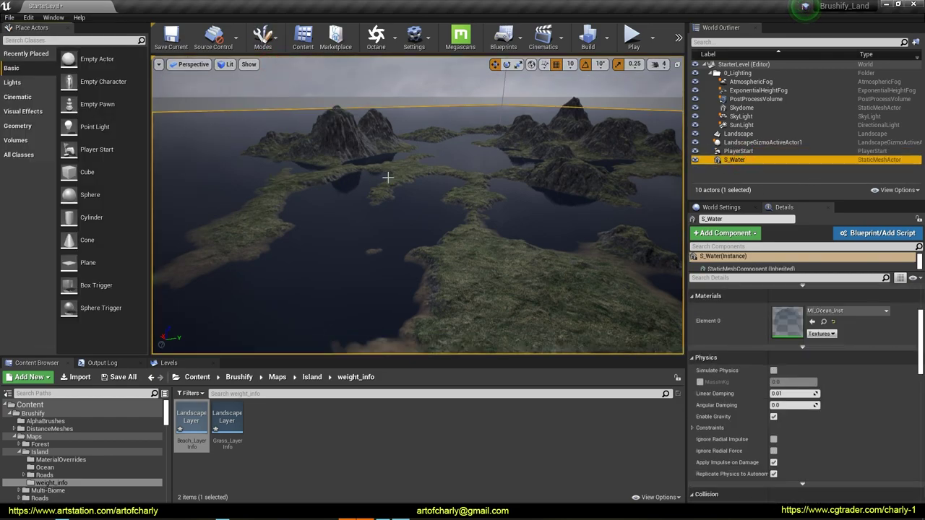
{"action": "right_click_drag", "start_coordinate": [418, 205], "coordinate": [600, 246]}
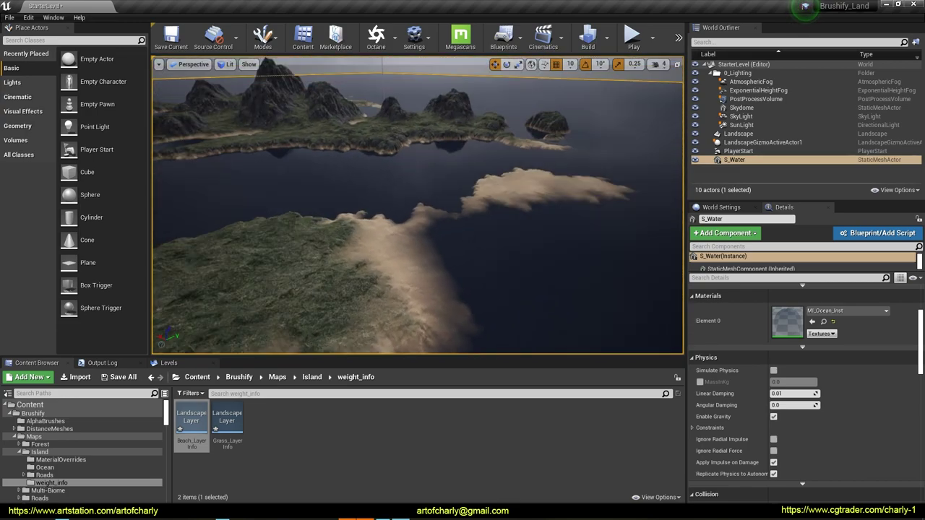
Step: Play the level to run the character along the sandy beach by the water, and stop playing
{"action": "key", "text": "alt+p"}
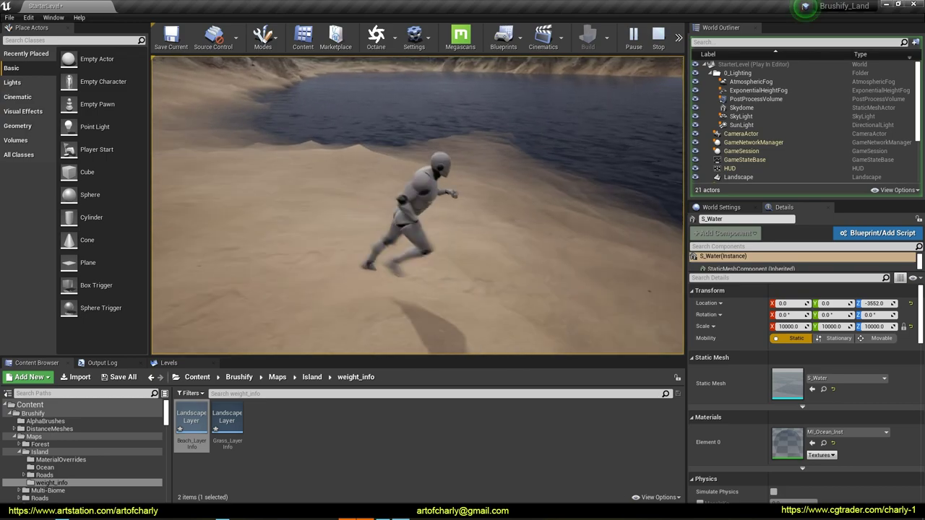
{"action": "key", "text": "Escape"}
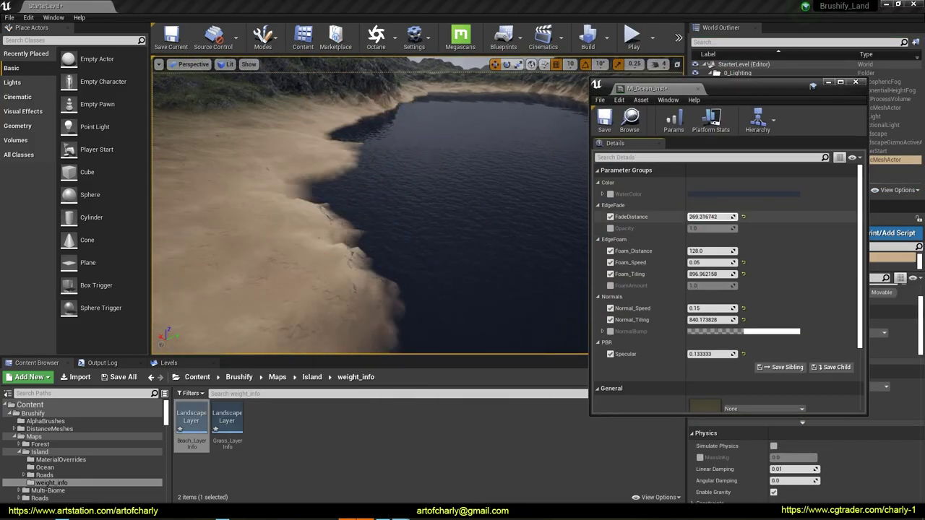
Step: In MI_Ocean_Inst, set FadeDistance to about 309, Foam_Distance to 753, Foam_Speed to 0.27 and Foam_Tiling to 1142, and open the water color for editing
{"action": "left_click_drag", "start_coordinate": [705, 216], "coordinate": [708, 217]}
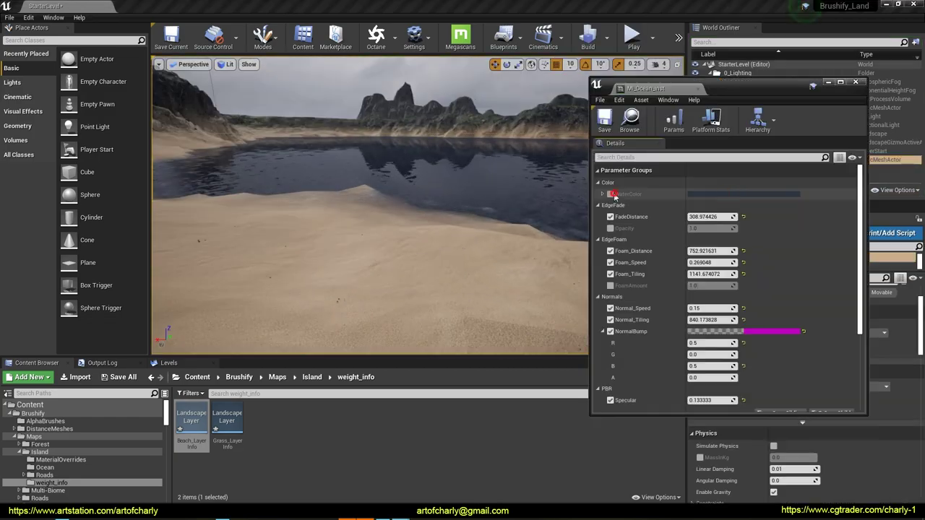
{"action": "left_click", "coordinate": [705, 194]}
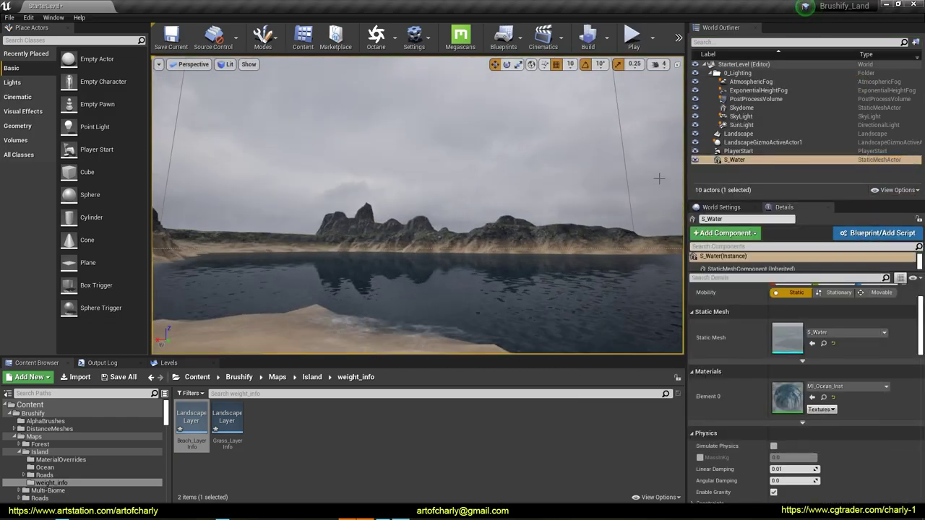
Step: Assign the MI_SkyHDR_Inst material to the Skydome for a blue cloudy sky and activate its rotation gizmo
{"action": "left_click", "coordinate": [741, 115]}
{"action": "left_click", "coordinate": [740, 107]}
{"action": "scroll", "coordinate": [842, 391], "scroll_direction": "down", "scroll_amount": 3}
{"action": "left_click", "coordinate": [847, 385]}
{"action": "left_click", "coordinate": [832, 350]}
{"action": "right_click_drag", "start_coordinate": [462, 216], "coordinate": [433, 210]}
{"action": "left_click", "coordinate": [847, 386]}
{"action": "left_click", "coordinate": [832, 325]}
{"action": "key", "text": "e"}
{"action": "right_click_drag", "start_coordinate": [375, 239], "coordinate": [376, 238]}
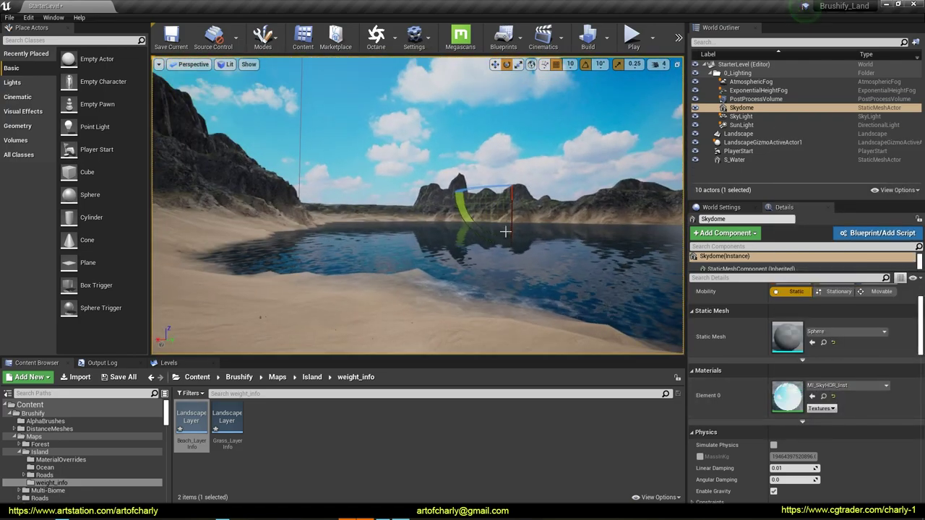
Step: Select the SkyLight and look through its settings
{"action": "left_click", "coordinate": [741, 116]}
{"action": "scroll", "coordinate": [837, 372], "scroll_direction": "down", "scroll_amount": 5}
{"action": "right_click_drag", "start_coordinate": [640, 127], "coordinate": [639, 126]}
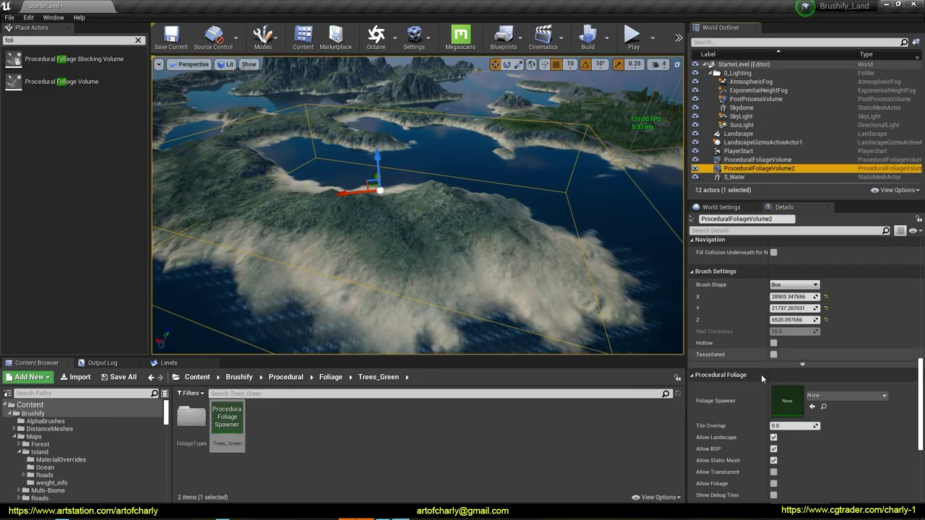
Step: Assign the Trees_Tropical procedural foliage spawner to ProceduralFoliageVolume2 as its Foliage Spawner
{"action": "left_click", "coordinate": [787, 398]}
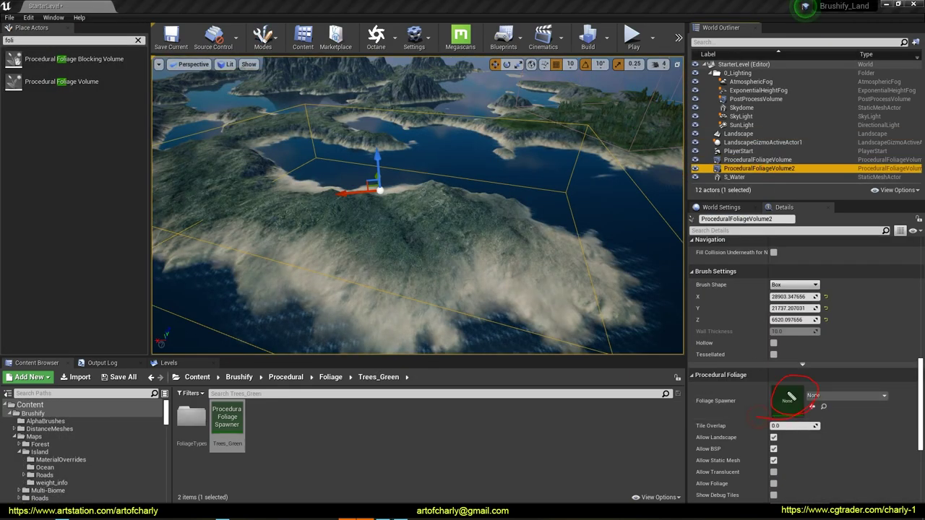
{"action": "left_click", "coordinate": [330, 377]}
{"action": "double_click", "coordinate": [336, 422]}
{"action": "double_click", "coordinate": [226, 416]}
{"action": "left_click_drag", "start_coordinate": [224, 421], "coordinate": [786, 401]}
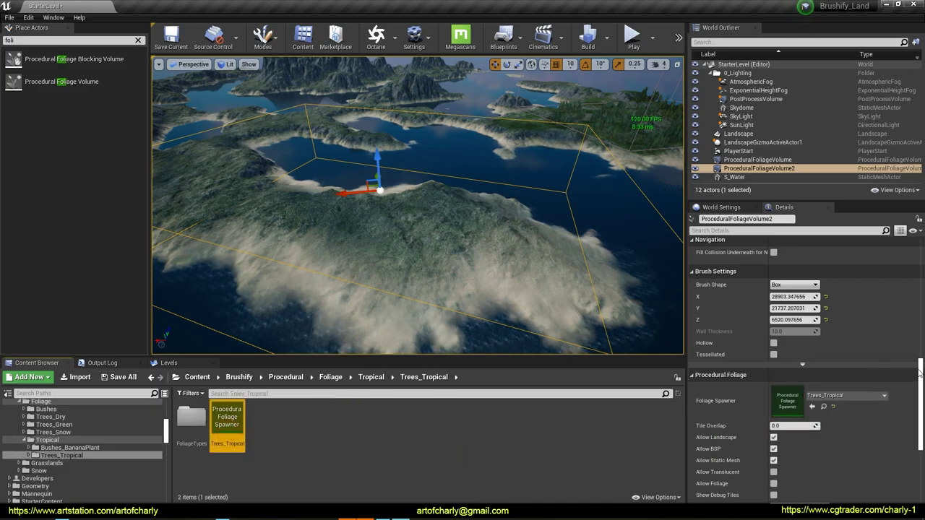